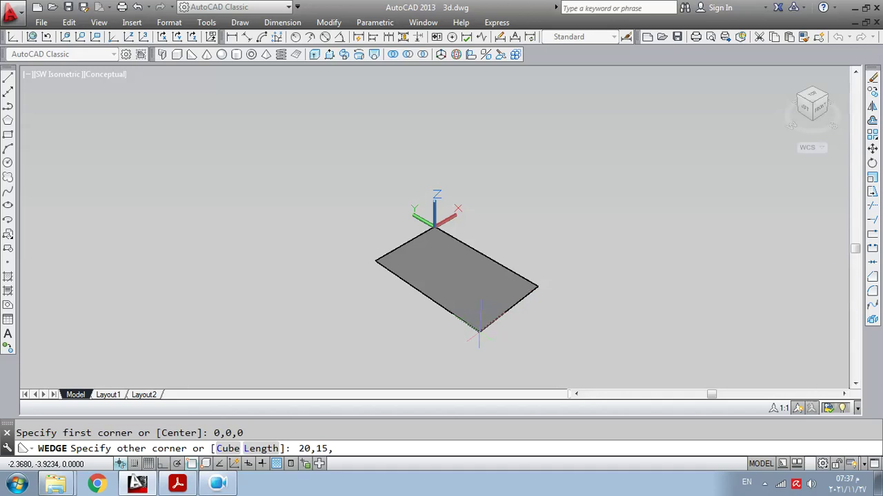
Create a wedge from corner 0,0,0 to opposite corner 20,15,5
key(Return)
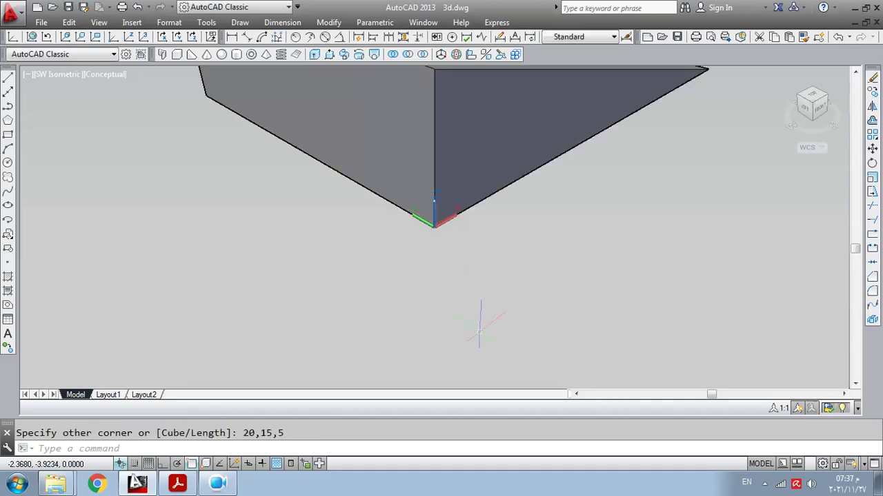
click(785, 77)
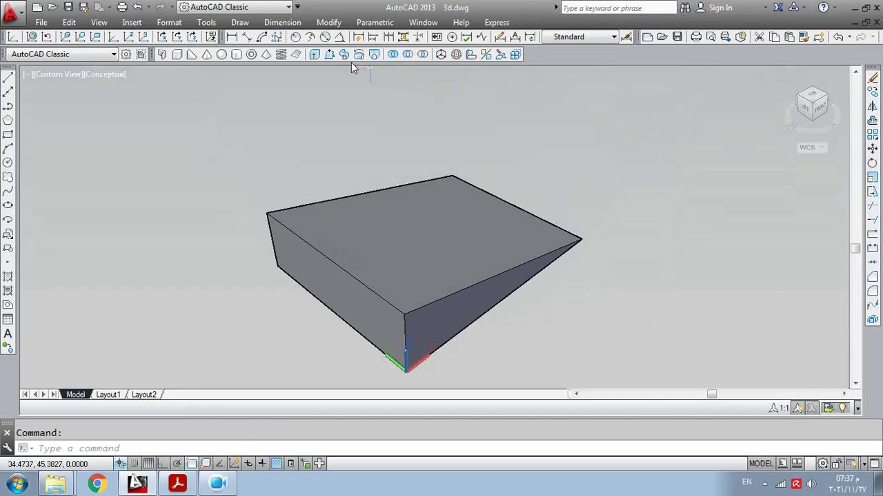
Mirror the wedge in 3D about the XY plane through point 0,0,5, keeping the source object
click(485, 55)
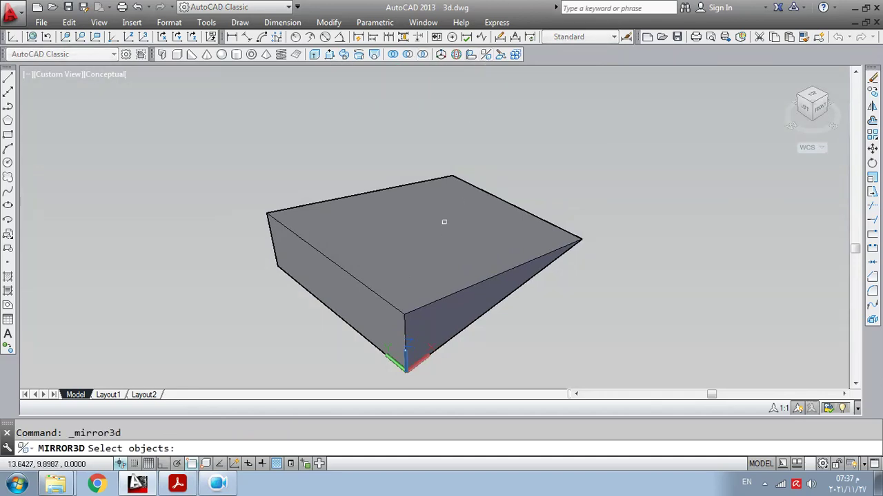
click(427, 272)
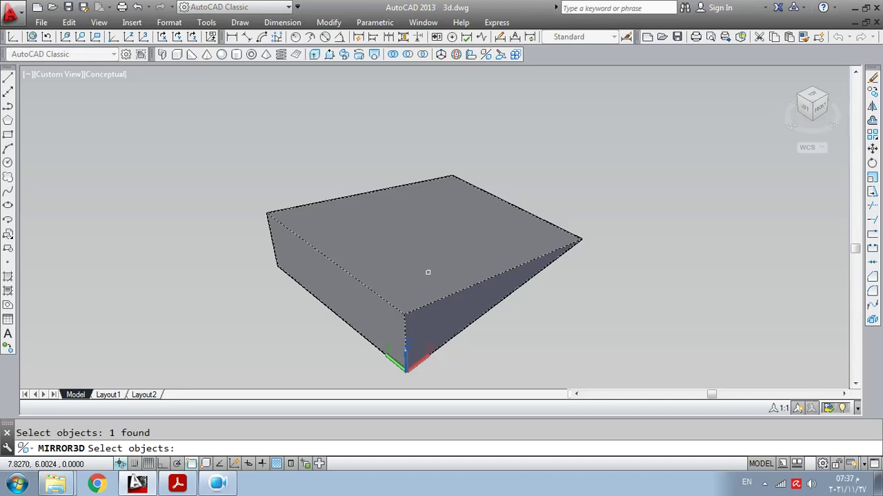
key(Return)
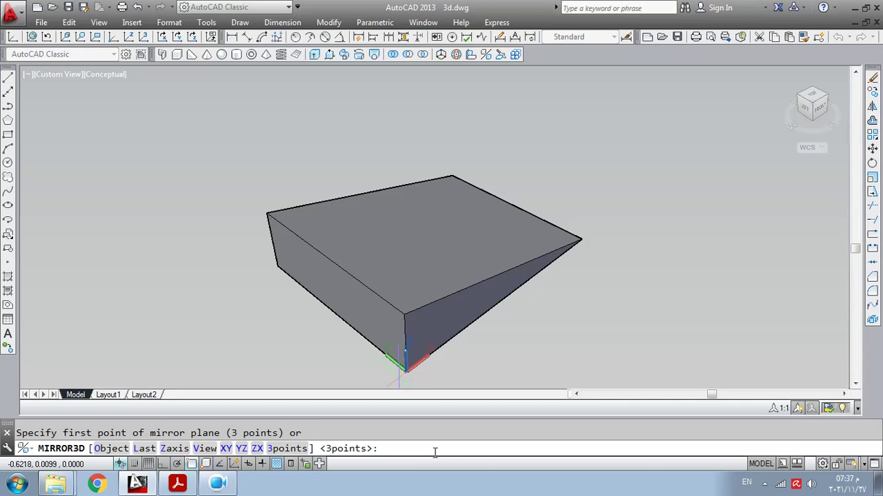
text(xy)
key(Return)
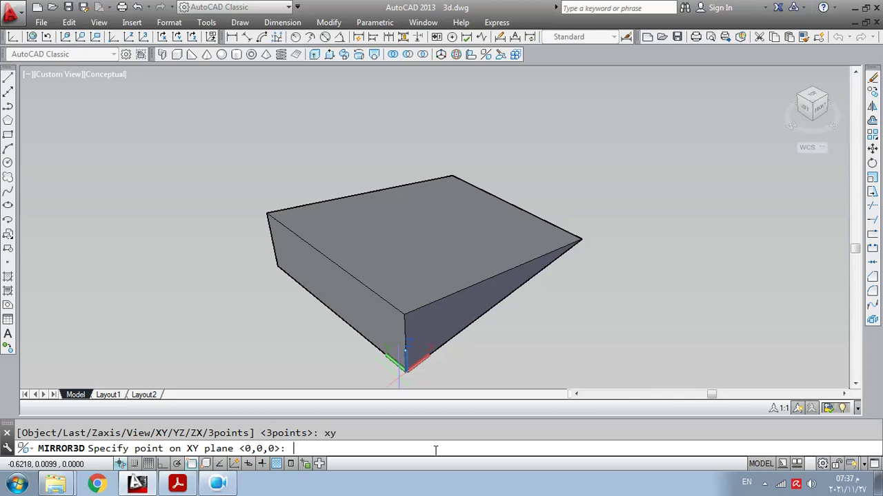
text(0,0,5)
key(Return)
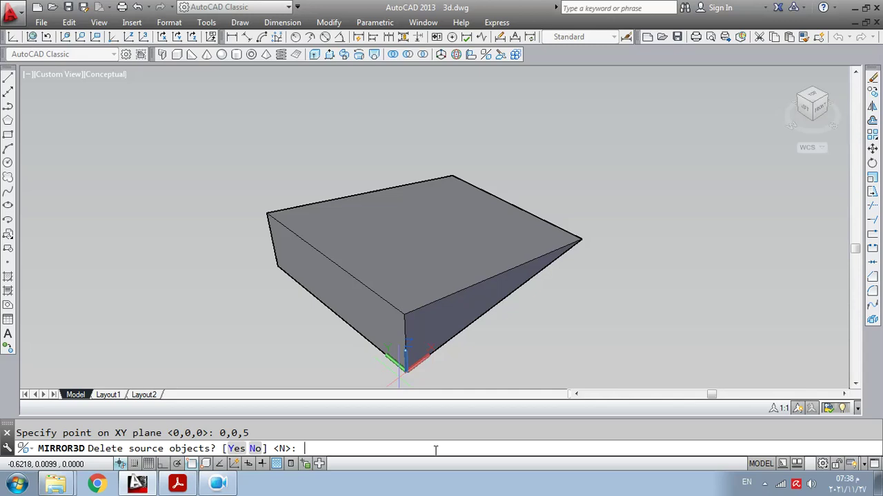
text(n)
key(Return)
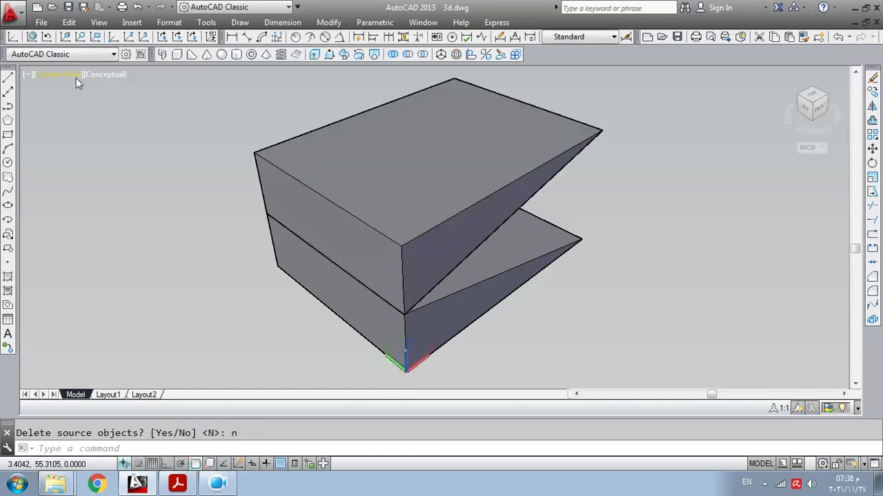
Check the original wedge and its mirrored copy by selecting each, and undo the 3D mirror
click(444, 330)
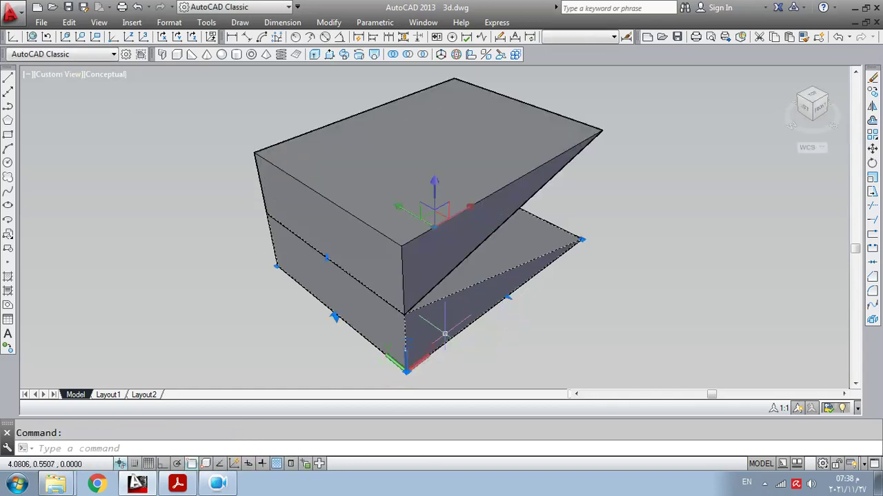
click(455, 210)
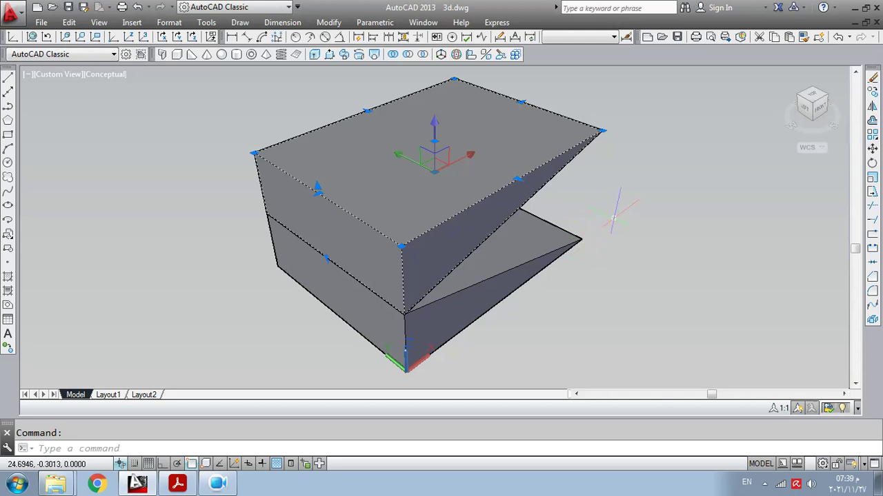
click(138, 7)
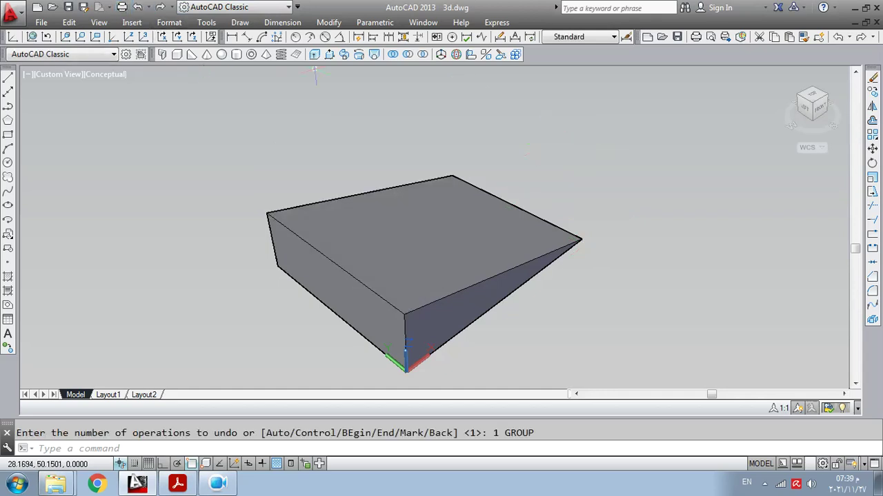
Mirror the wedge in 3D about the XY plane through point 0,0,15, keeping the source object
click(486, 54)
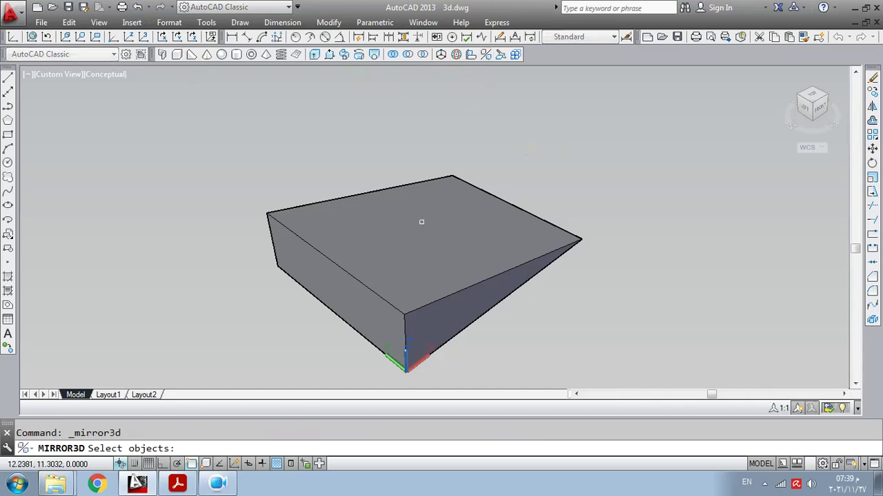
click(393, 255)
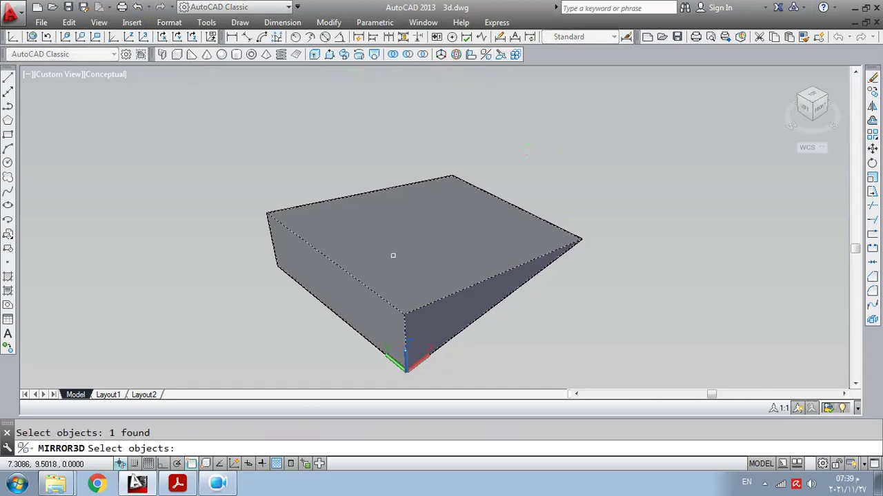
right_click(407, 254)
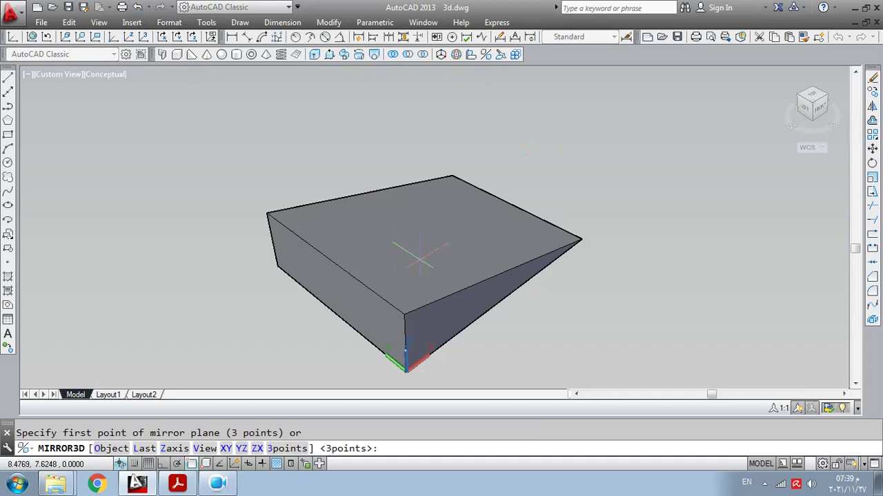
right_click(423, 258)
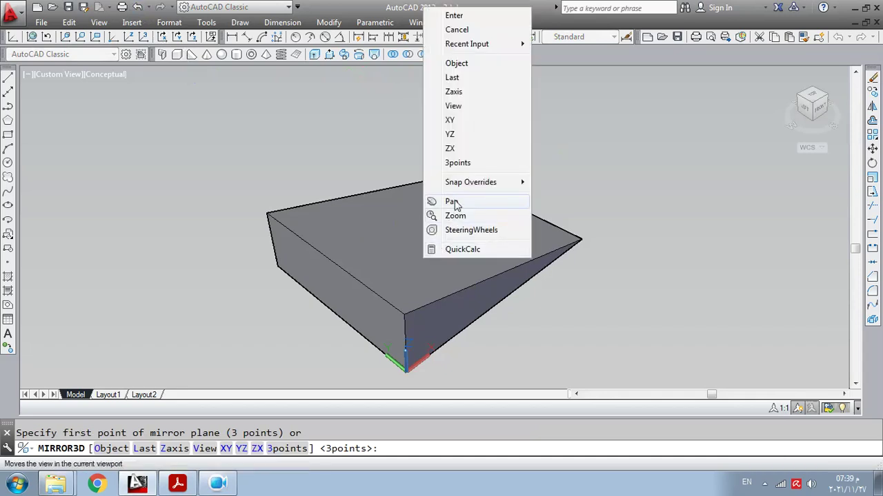
click(459, 120)
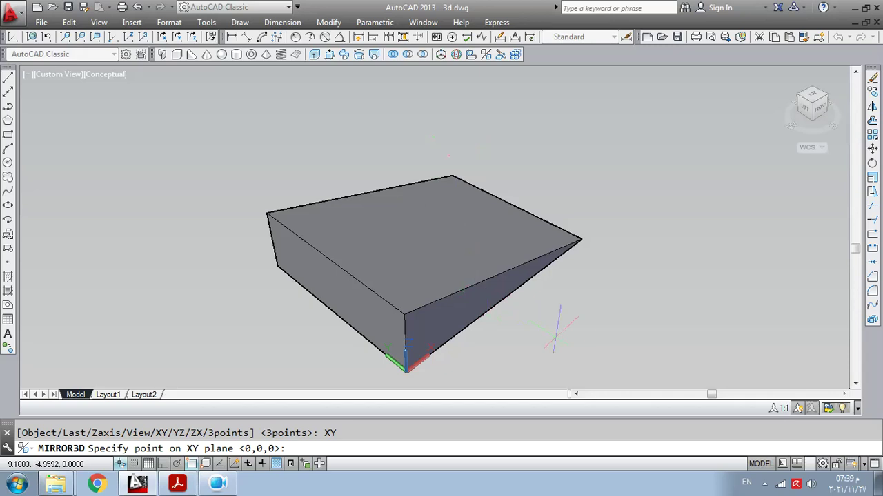
text(0,0,15)
key(Return)
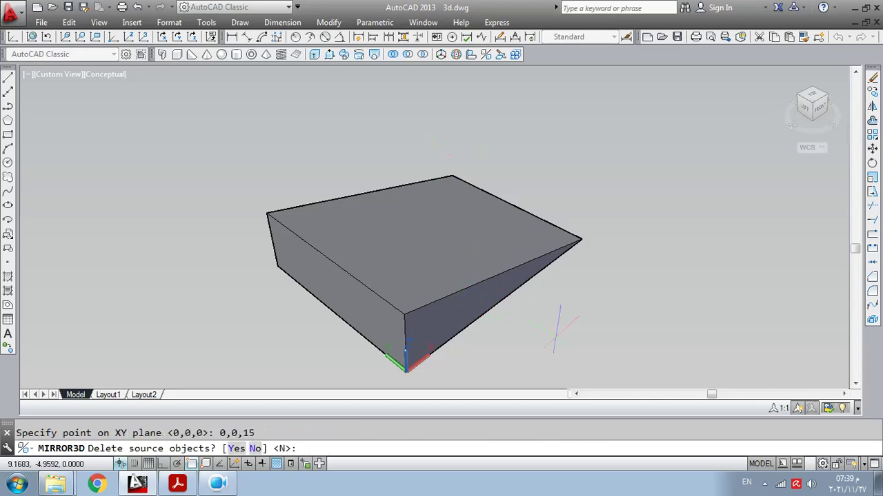
text(n)
key(Return)
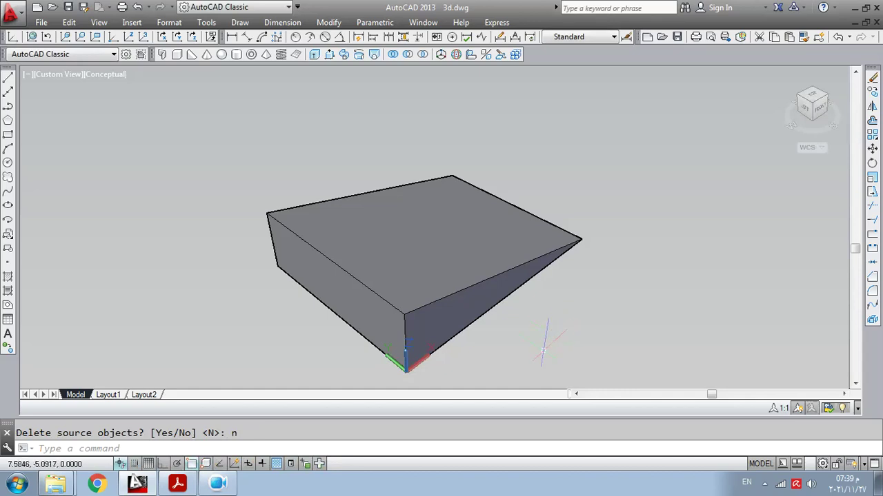
scroll(434, 208, down, 3)
click(811, 102)
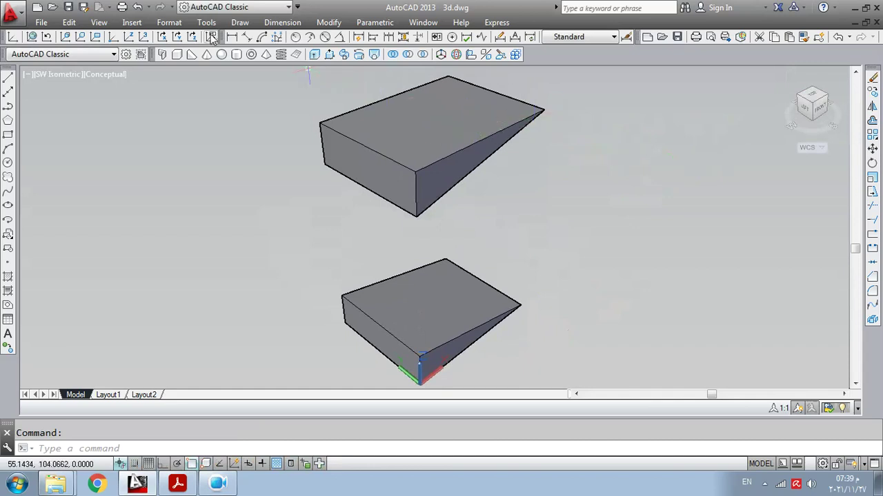
Rotate the UCS 90 degrees about the X axis
click(170, 34)
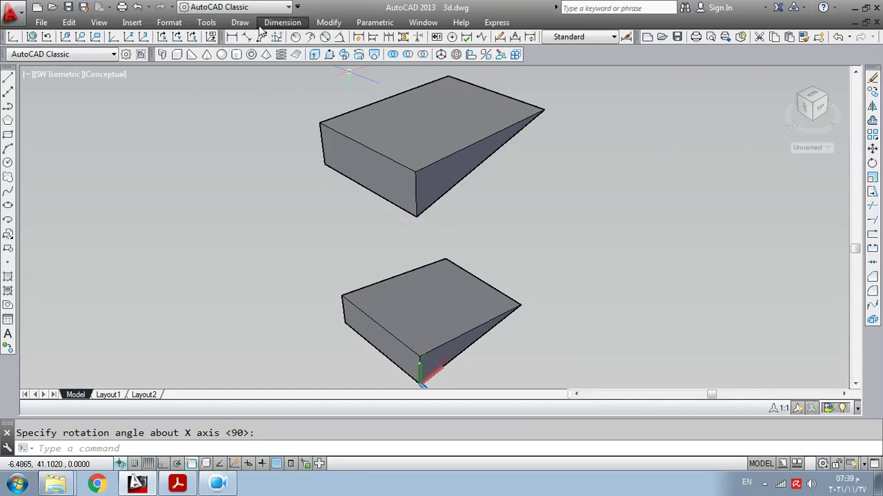
click(233, 37)
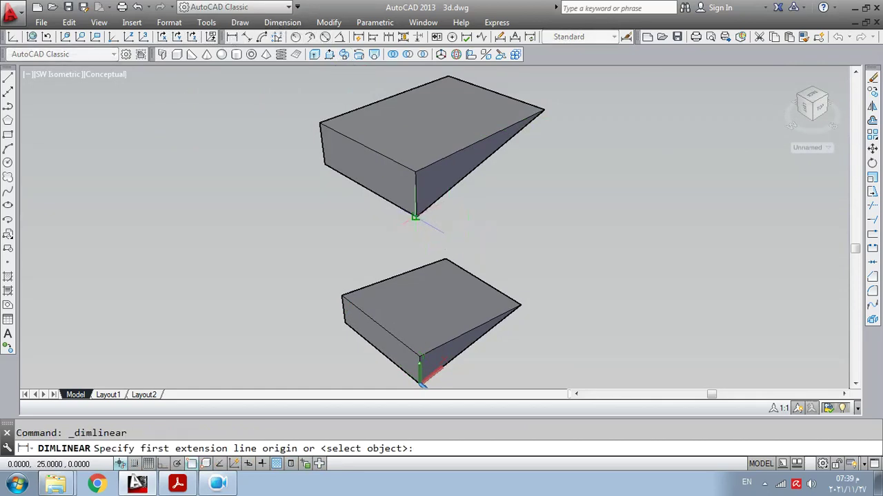
click(415, 216)
key(Escape)
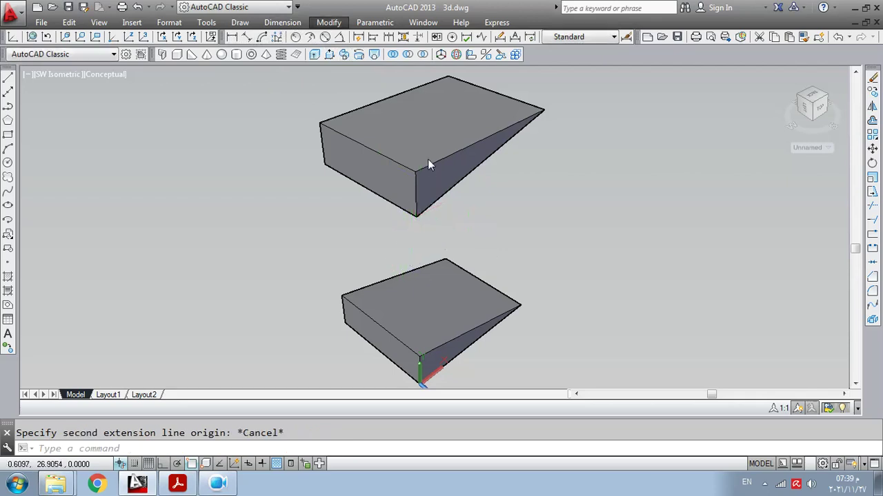
click(231, 37)
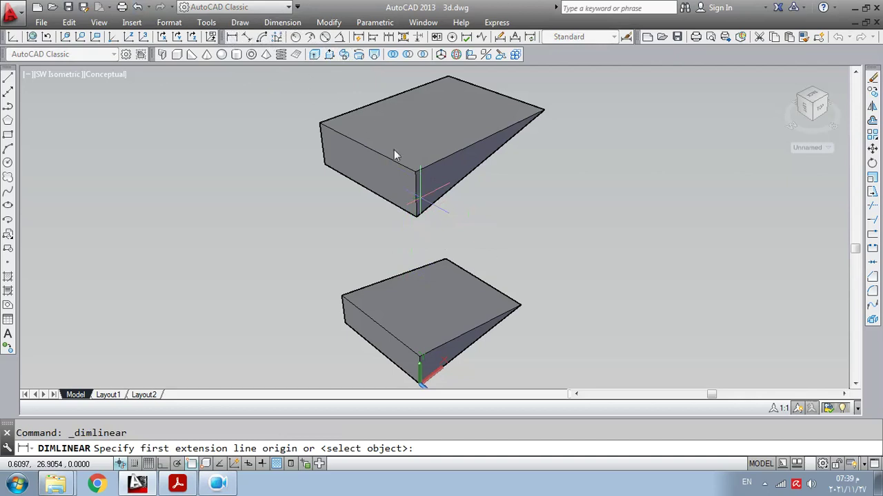
click(190, 324)
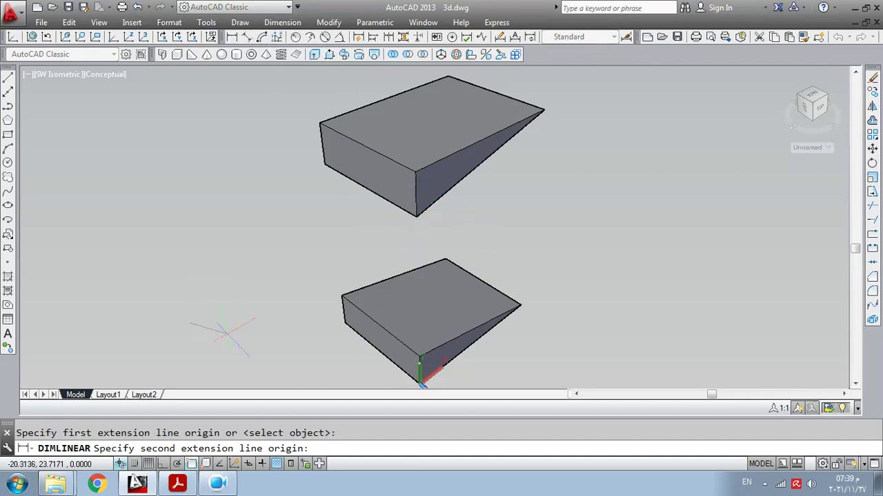
key(Escape)
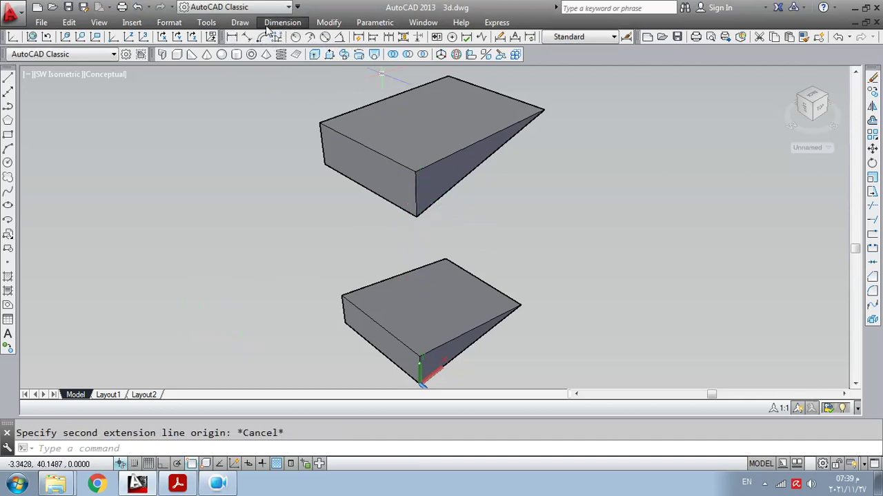
Add a vertical linear dimension from the upper wedge's top front corner to the lower wedge's bottom front corner, and restore the World UCS
click(232, 37)
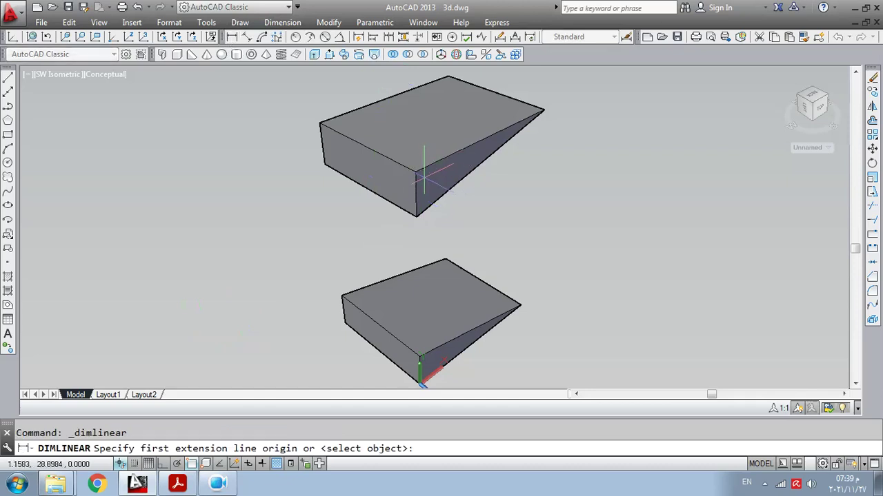
click(416, 172)
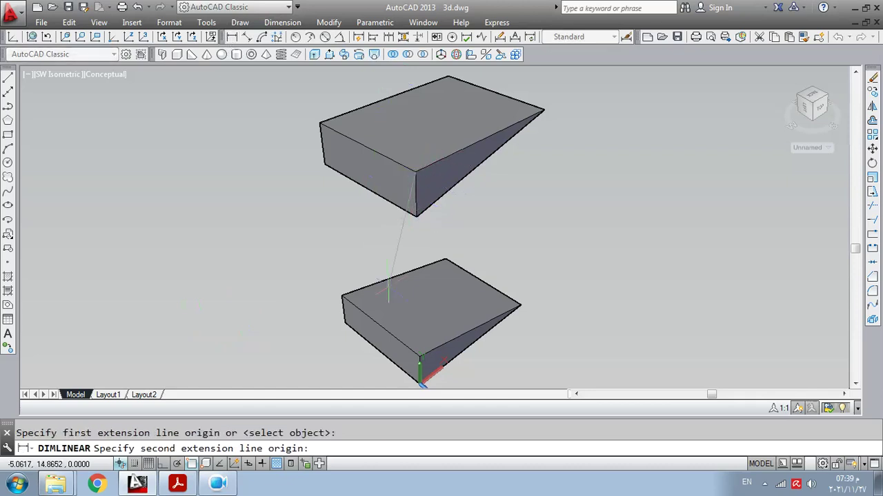
click(420, 382)
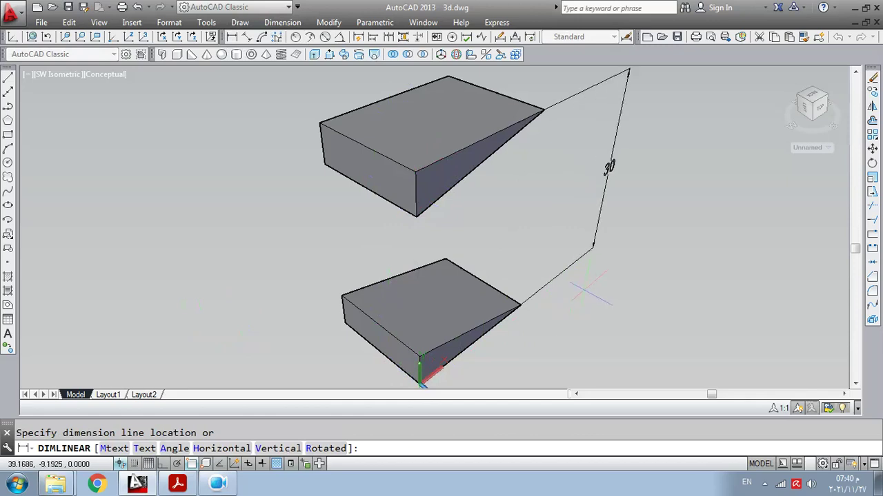
click(585, 333)
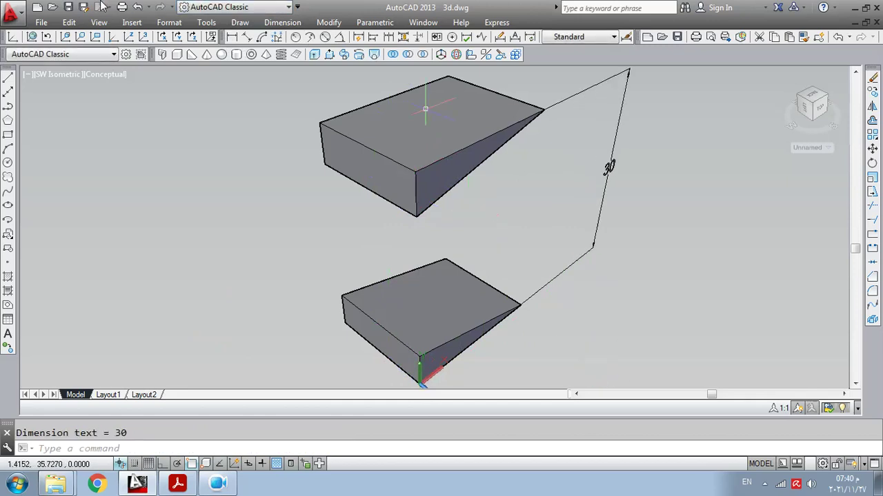
click(33, 36)
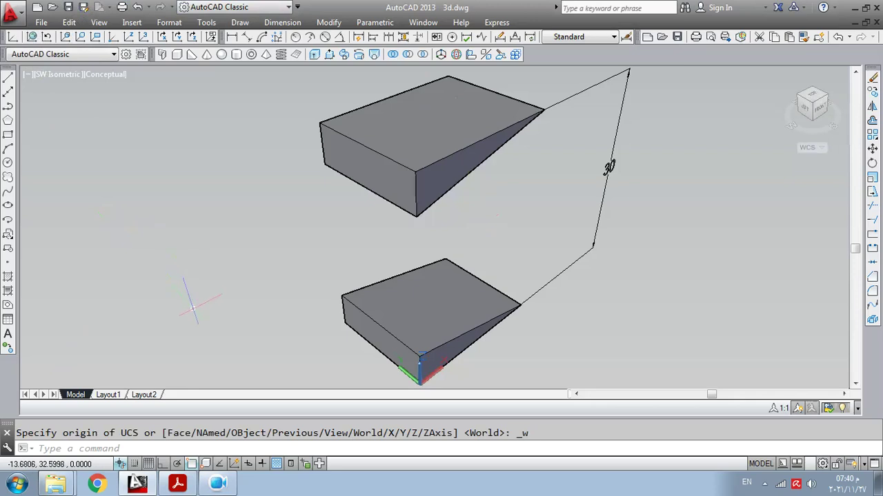
Review the last 3D mirror in the command history and highlight its plane point 0,0,15
key(F2)
scroll(222, 226, up, 4)
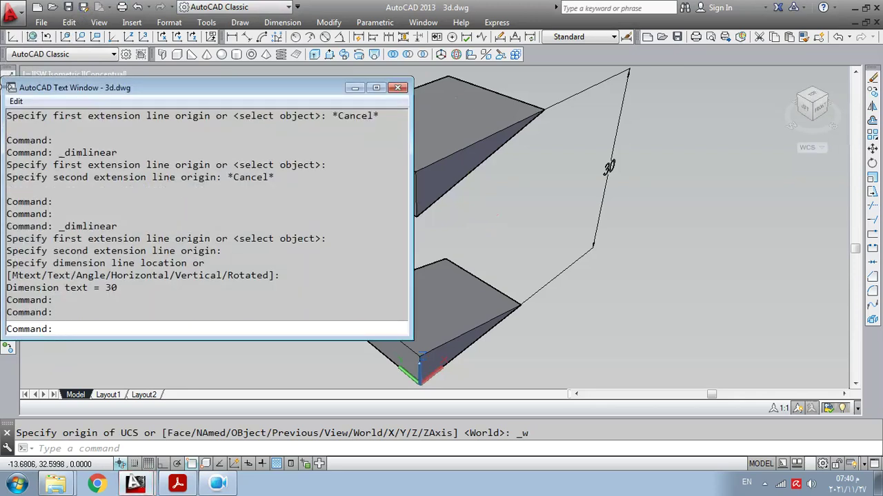
scroll(222, 227, up, 6)
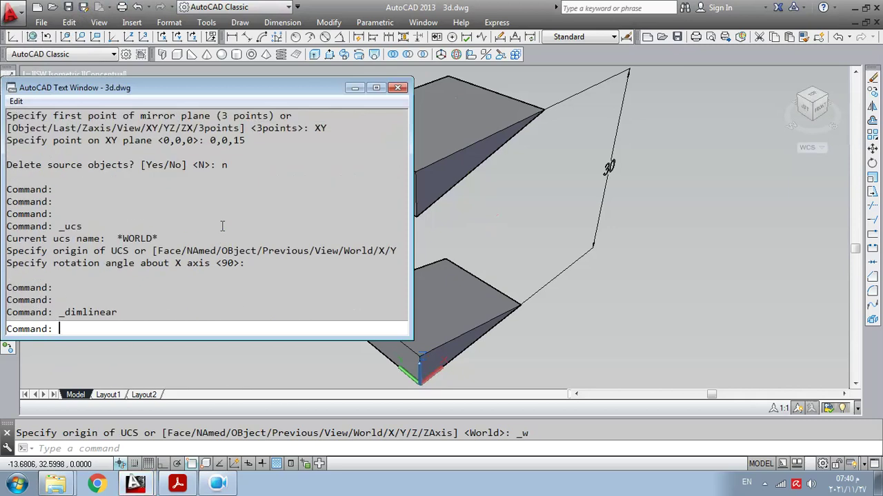
scroll(236, 231, up, 1)
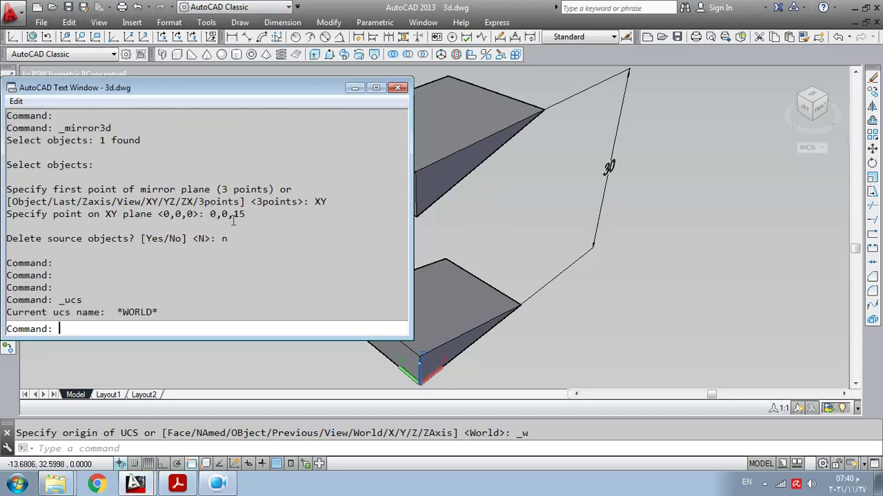
drag(211, 213, 261, 217)
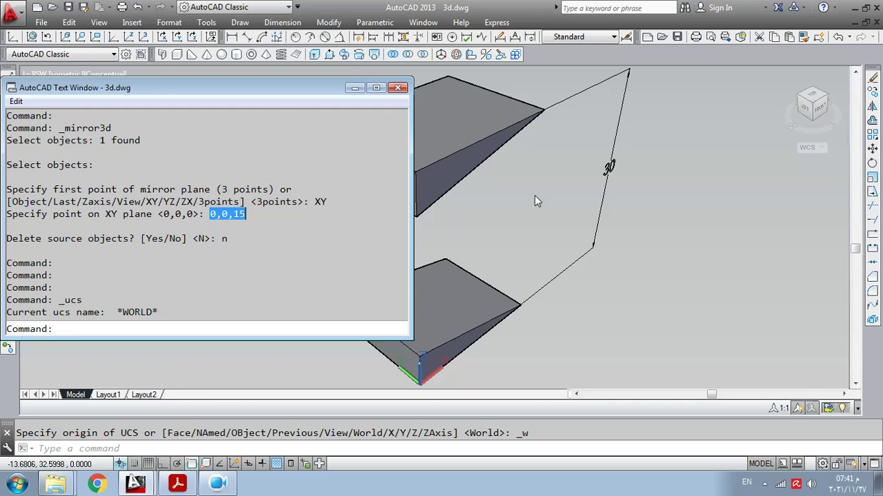
click(354, 87)
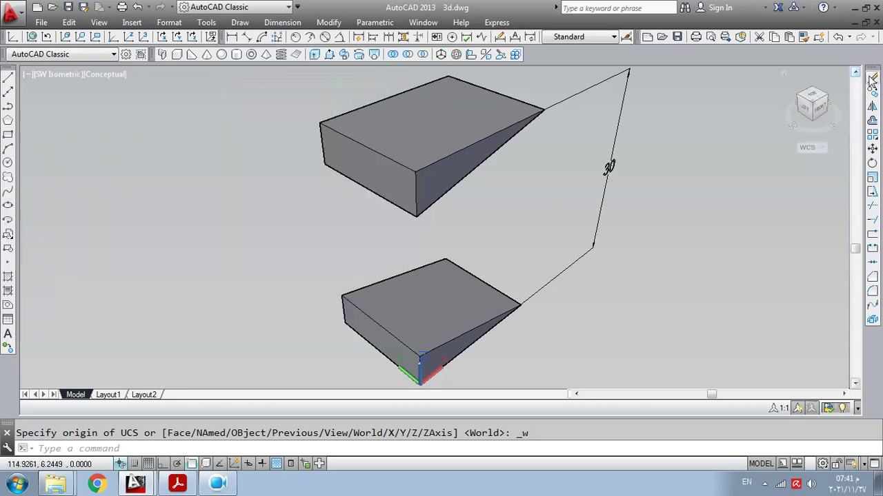
Erase the overall height dimension and the upper mirrored wedge, keeping the original wedge at the origin
click(873, 77)
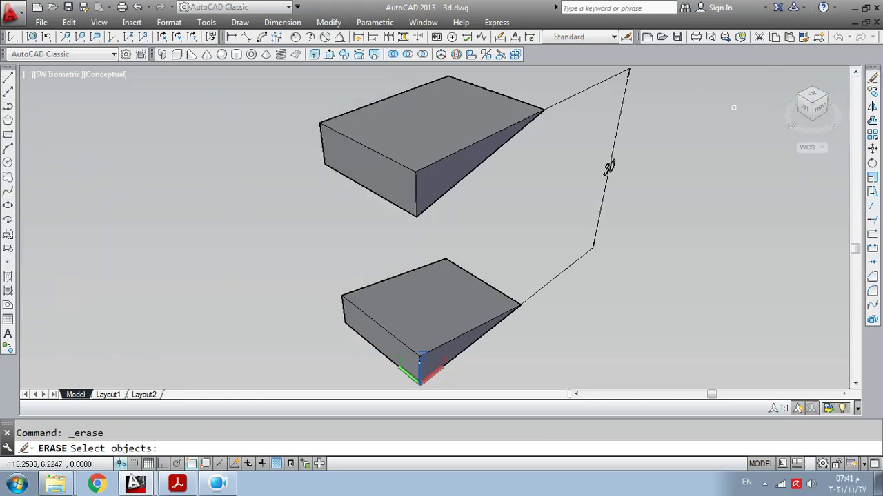
click(608, 166)
click(441, 131)
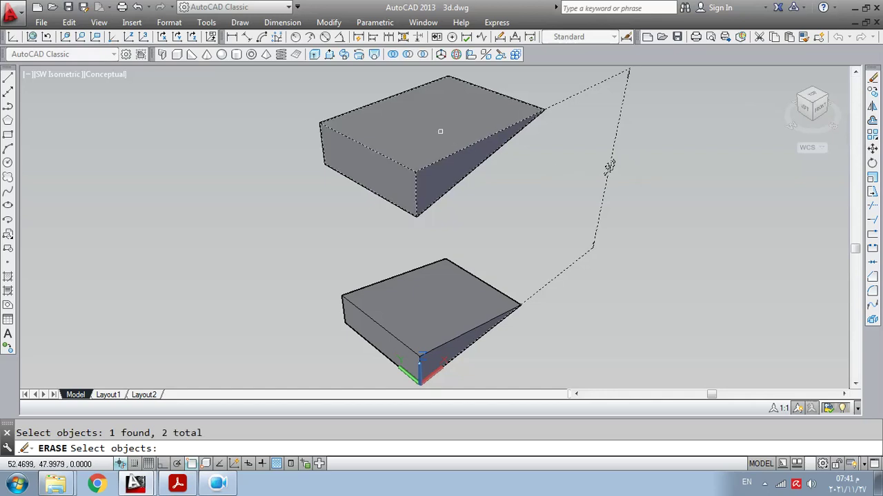
key(Return)
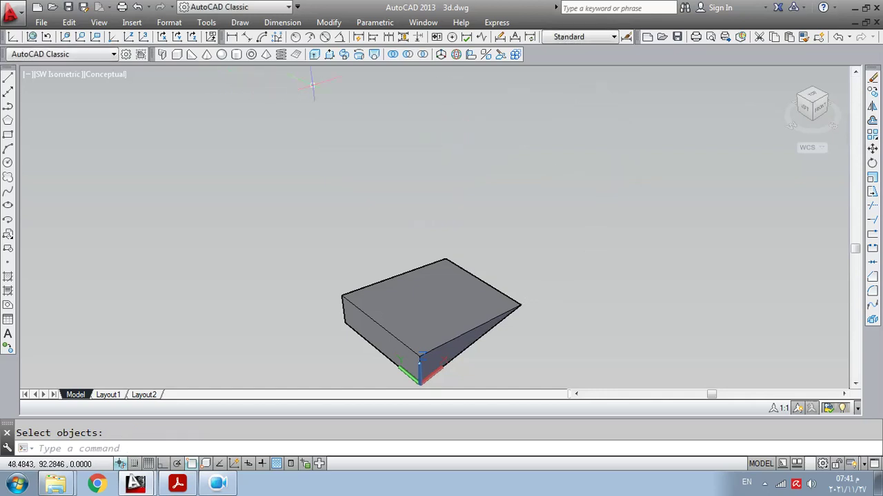
Mirror the wedge in 3D about the YZ plane through point 20,0,0, keeping the source object
click(485, 59)
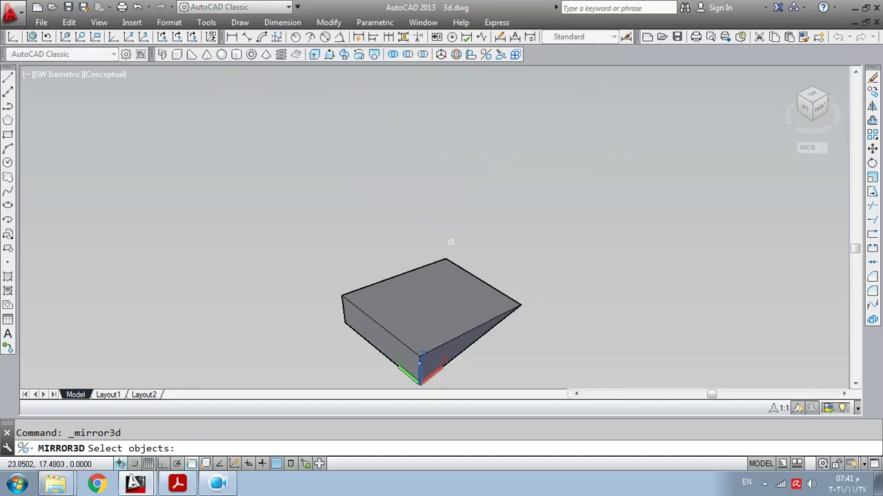
click(442, 297)
right_click(435, 267)
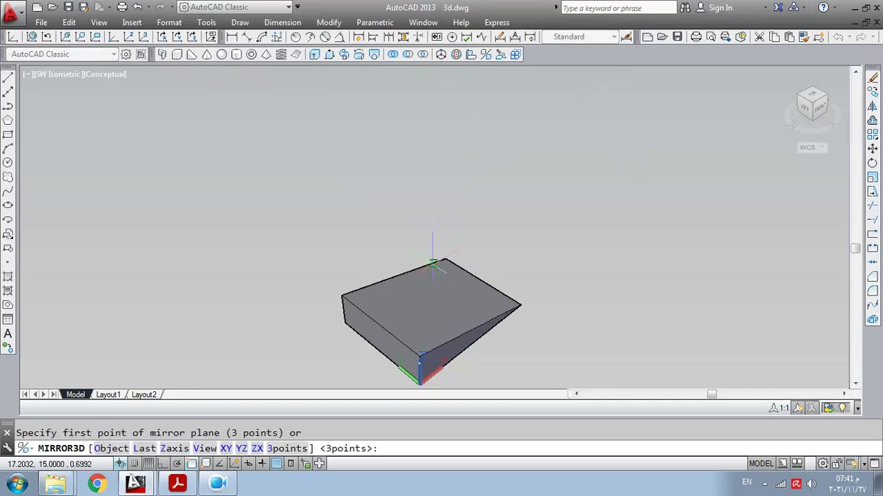
right_click(433, 269)
click(486, 141)
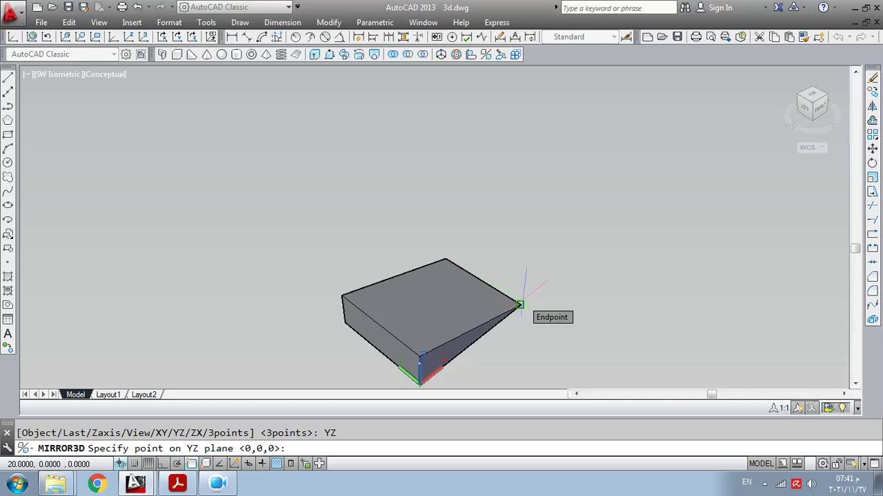
text(20,0,0)
key(Return)
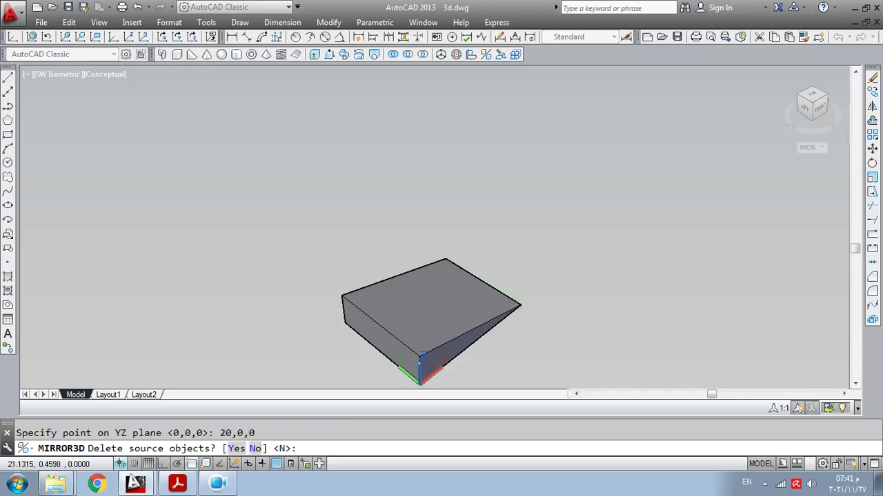
text(n)
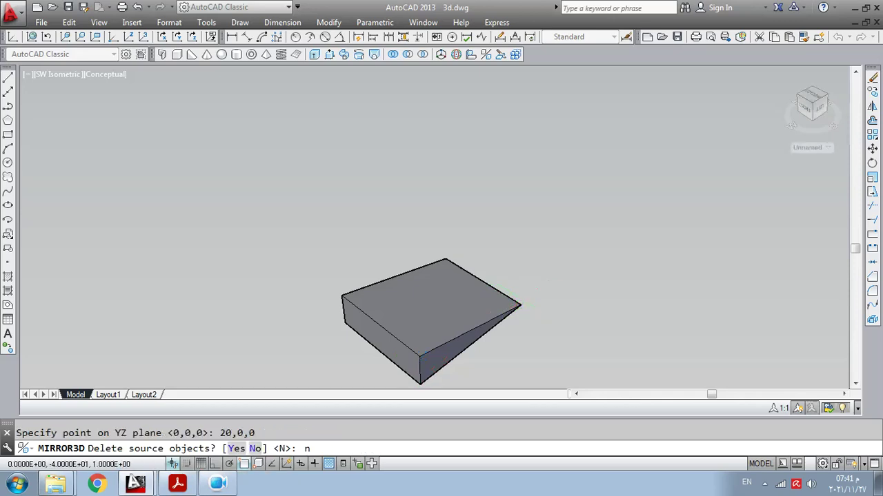
key(Return)
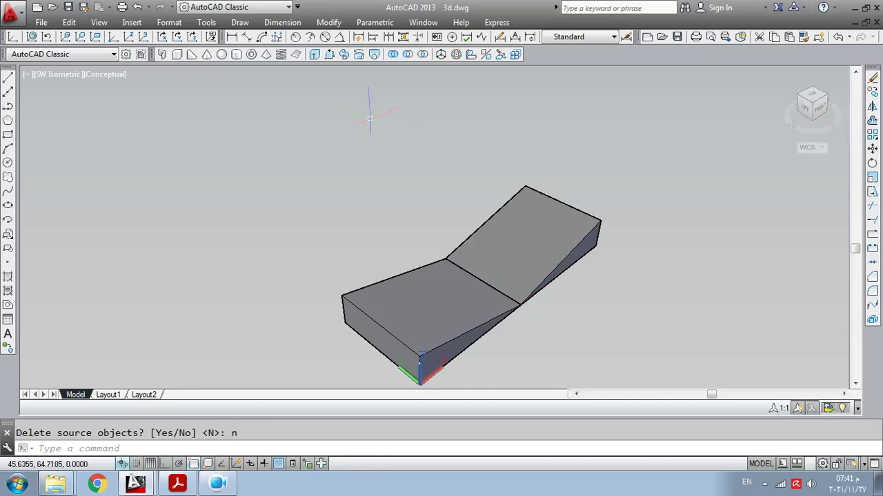
Add a linear dimension along X from the origin corner to the mirrored wedge's far bottom corner, placed in front of the solids
click(232, 37)
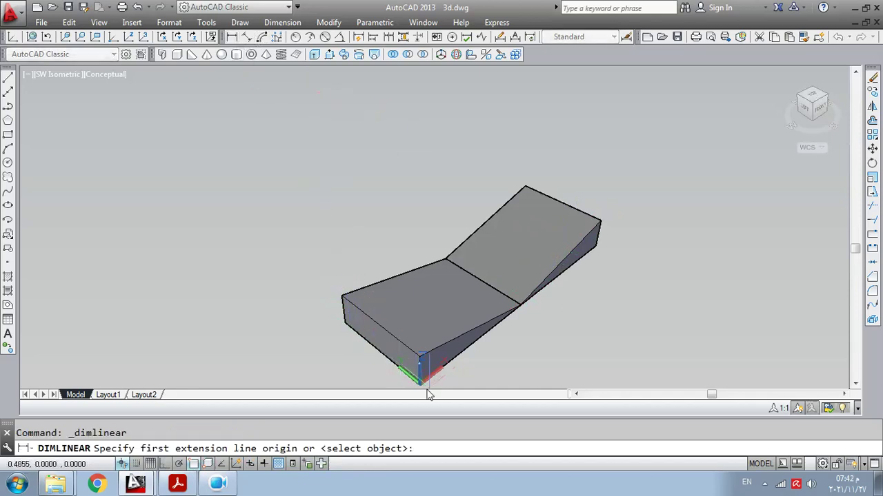
click(420, 367)
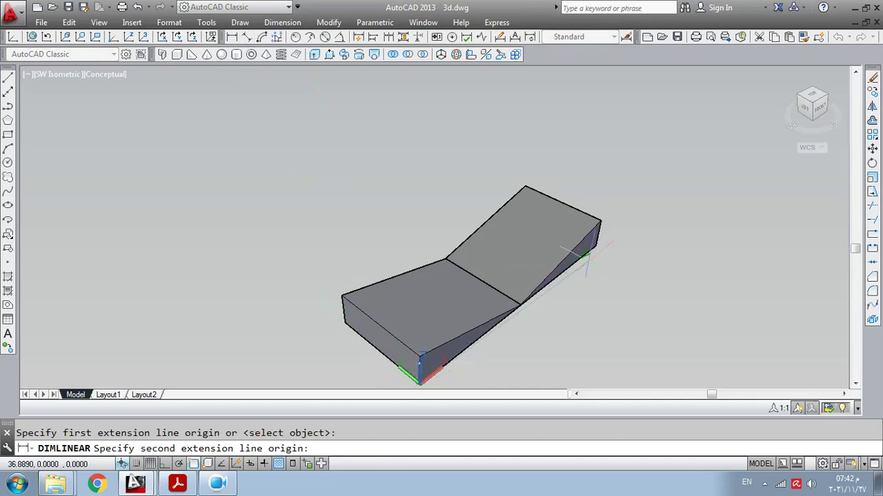
click(597, 249)
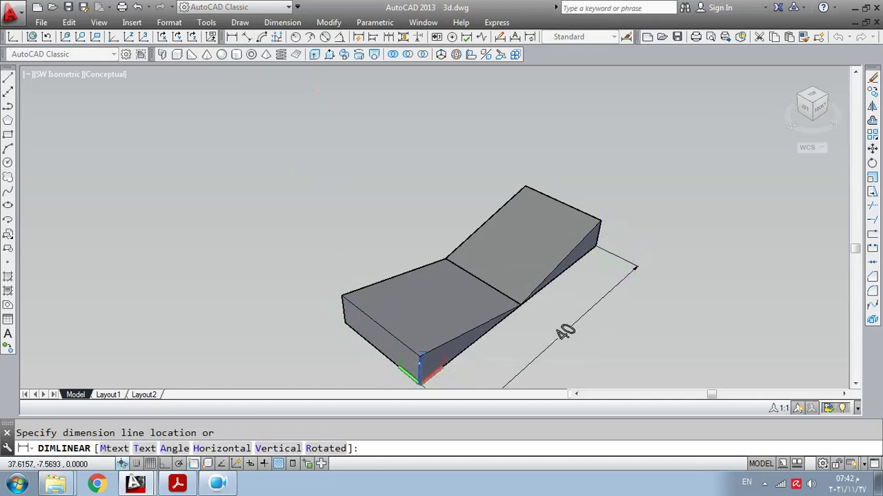
click(633, 265)
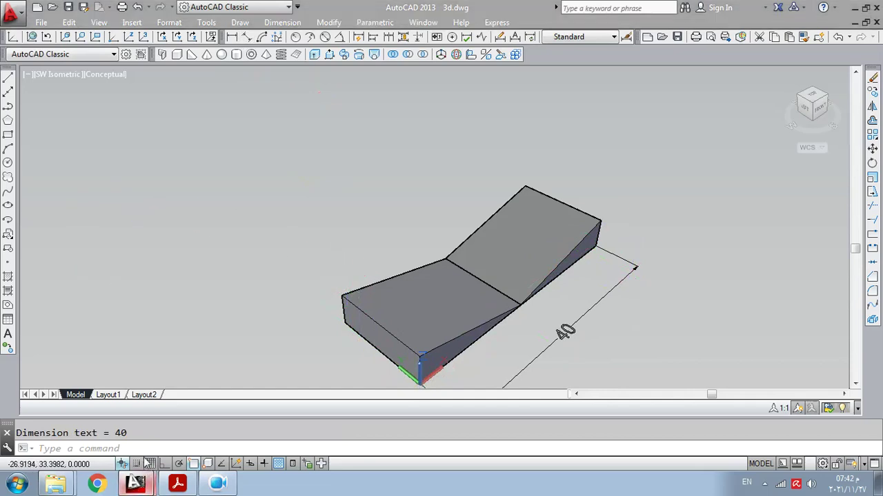
Review the last 3D mirror in the command history, highlighting its YZ plane option, plane point and delete-source answer
key(F2)
scroll(165, 283, up, 4)
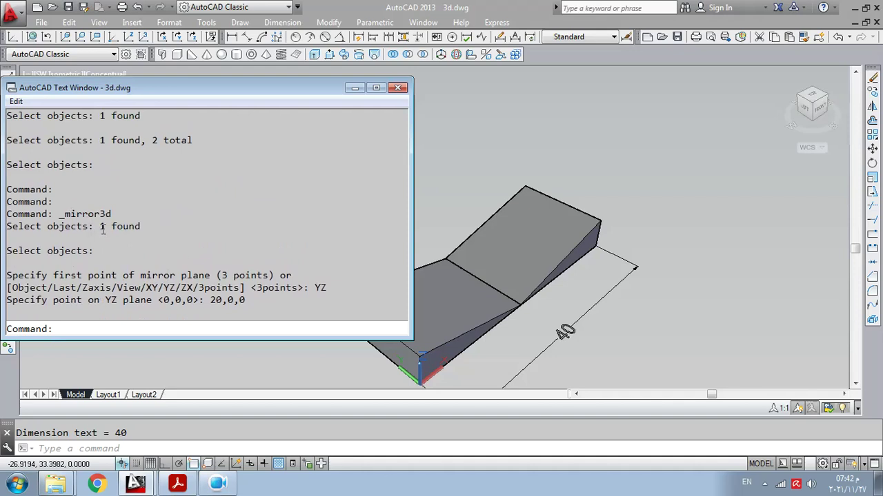
click(143, 226)
drag(314, 288, 329, 287)
drag(210, 302, 228, 312)
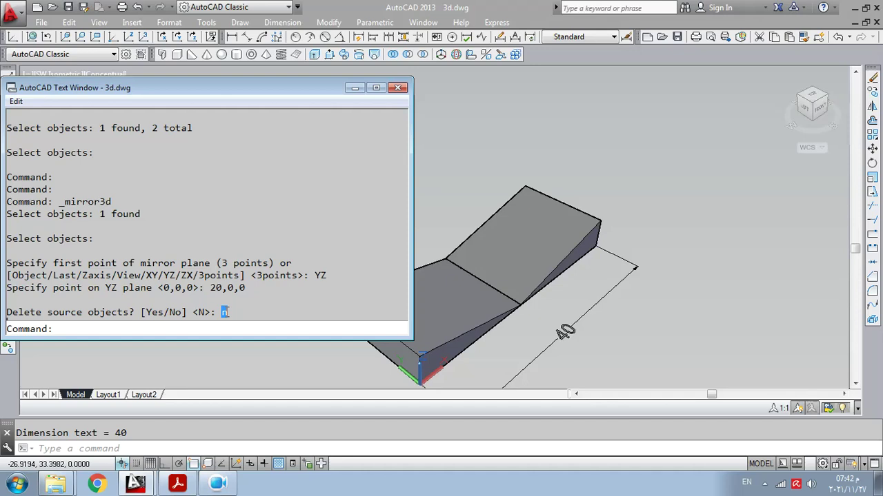
click(355, 88)
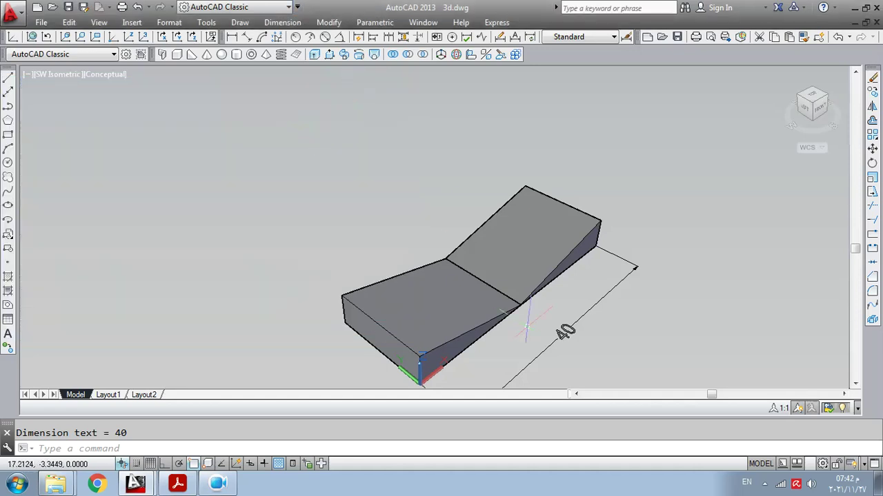
Erase the wedge mirrored about the YZ plane together with the overall length dimension
click(872, 78)
click(592, 241)
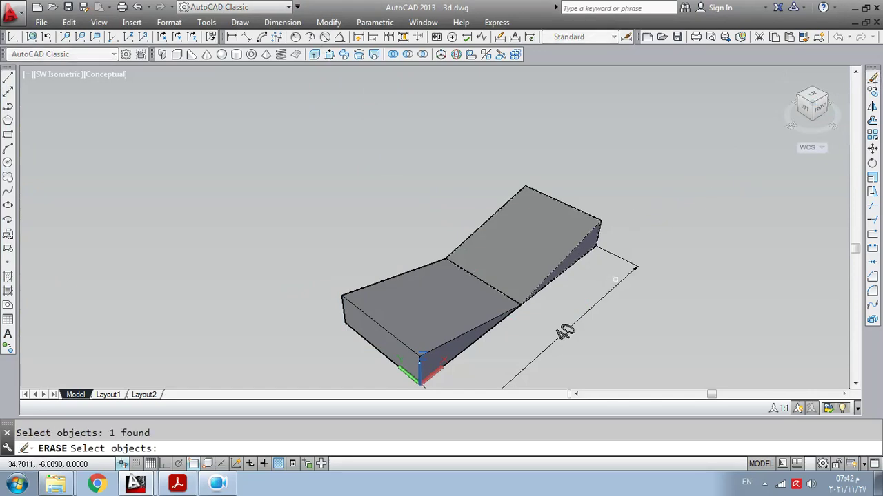
click(607, 292)
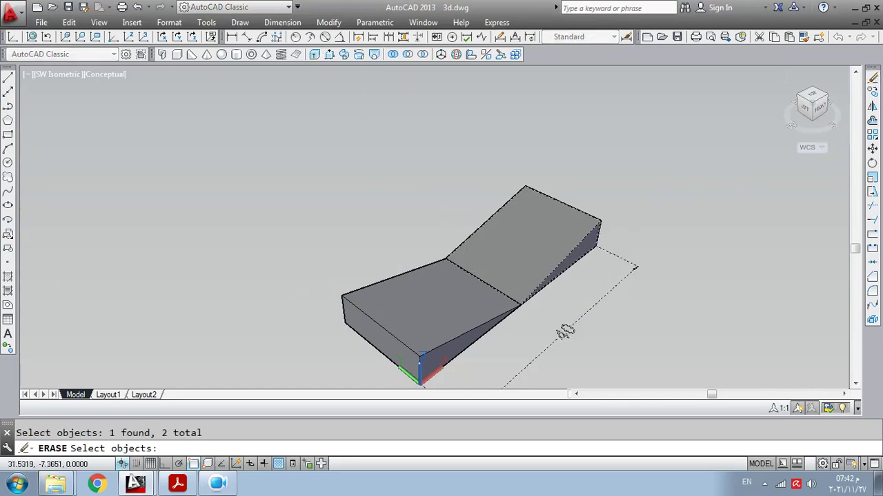
key(Return)
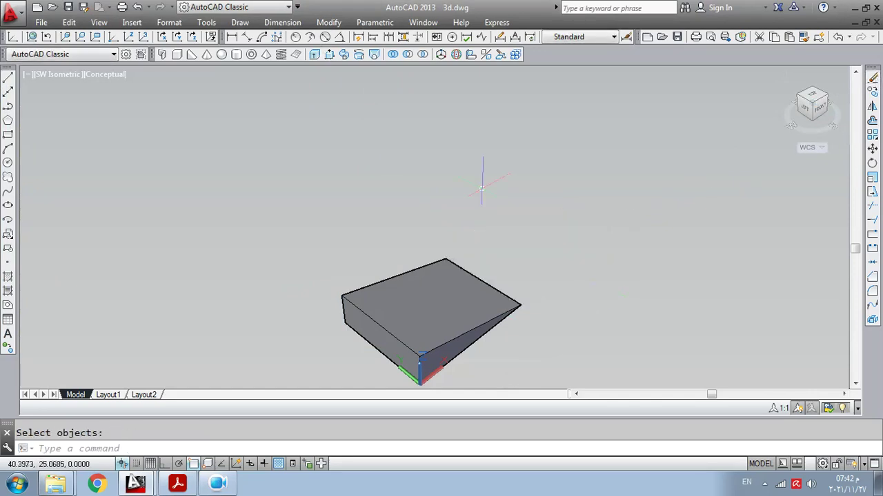
Mirror the wedge in 3D about the ZX plane through point 0,20,0, keeping the source object
click(491, 56)
click(452, 318)
key(Return)
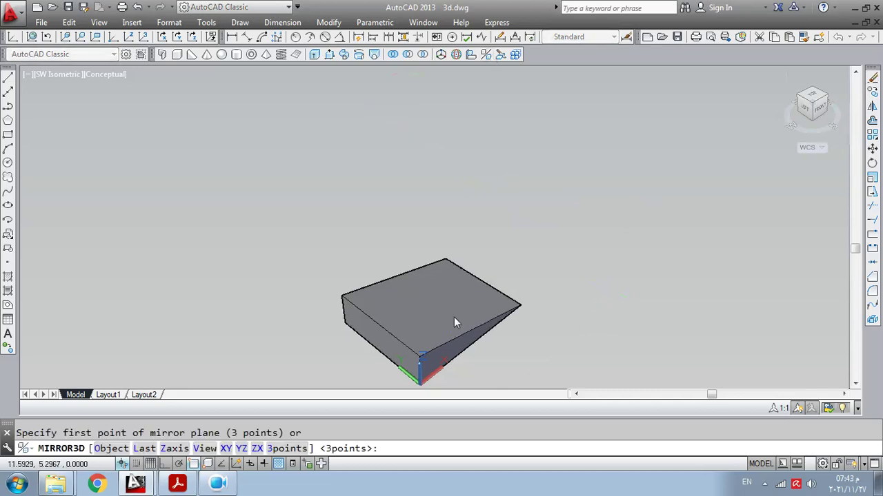
right_click(453, 322)
click(485, 206)
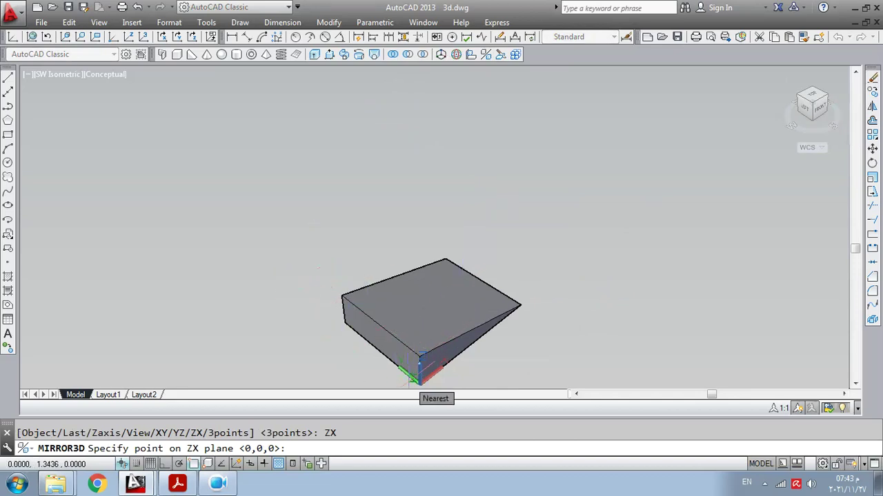
text(0,20,0)
key(Return)
text(n)
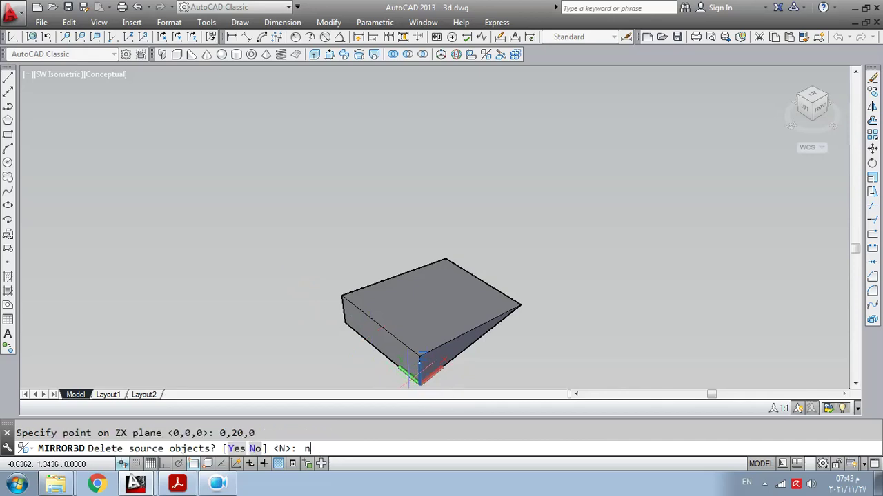
key(Return)
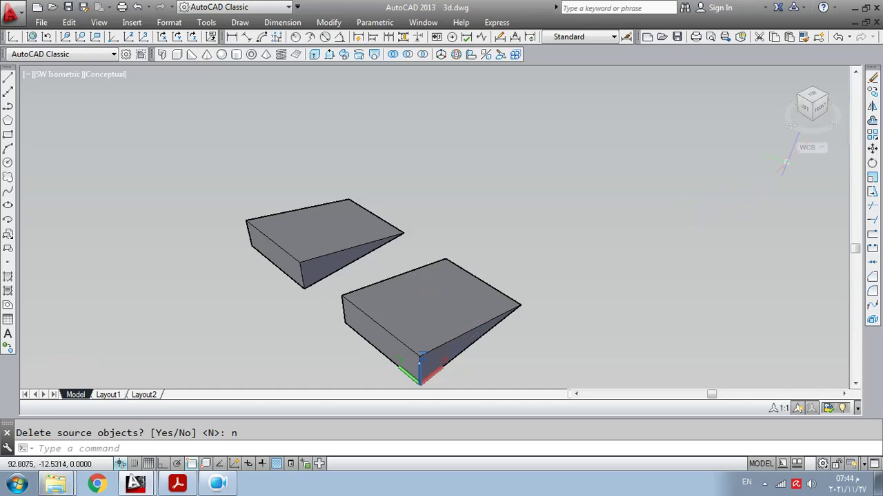
Switch to Windows Explorer, open the 3d rotate folder inside 3d operations, and view the dimensioned bracket picture 47.png
click(873, 78)
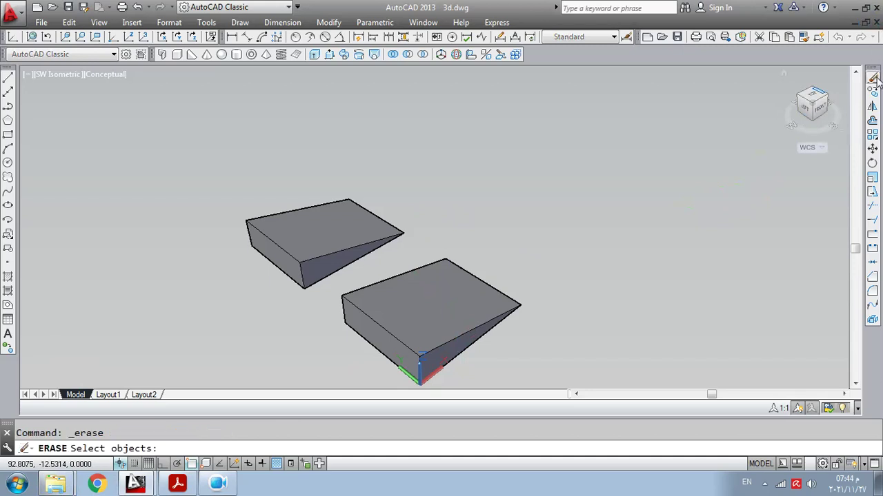
click(62, 483)
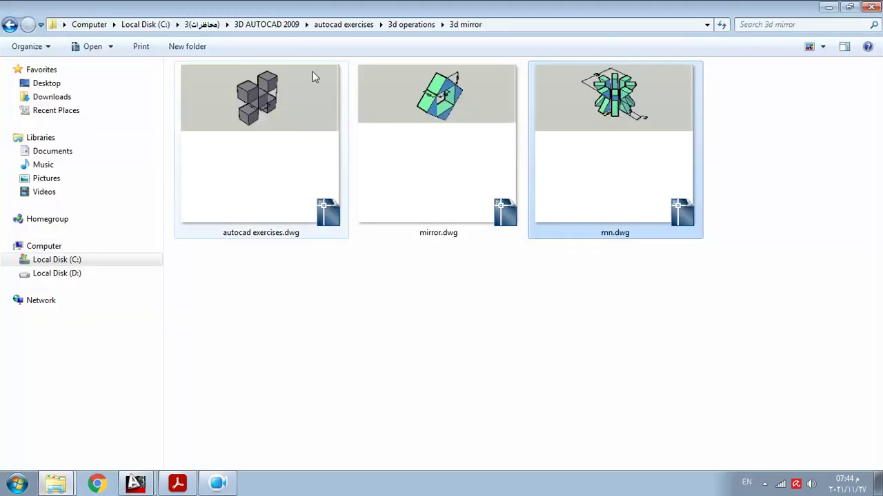
click(412, 25)
click(532, 112)
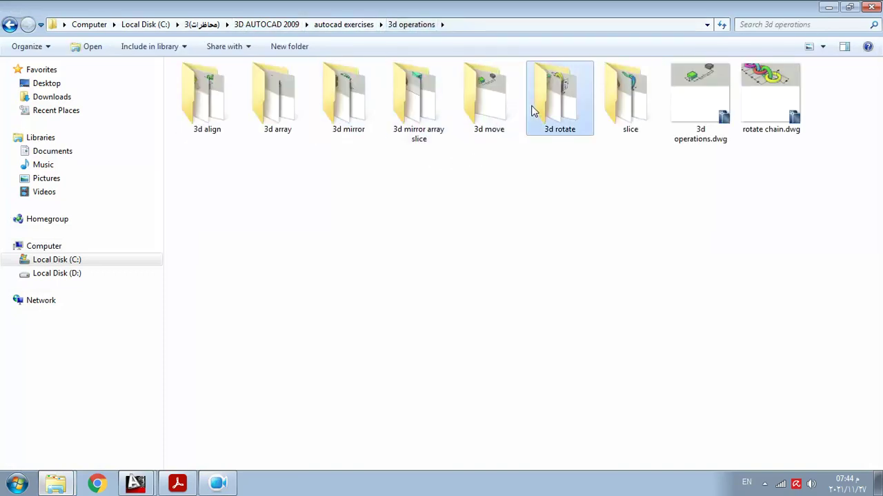
double_click(532, 112)
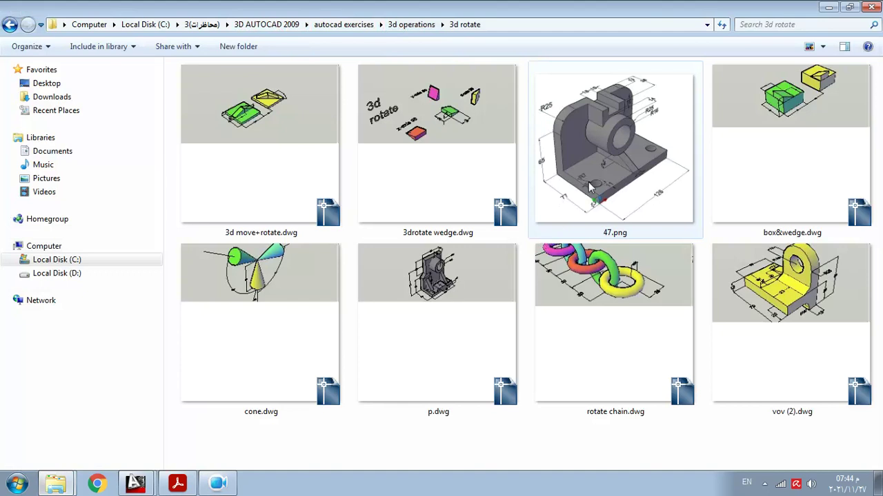
double_click(590, 188)
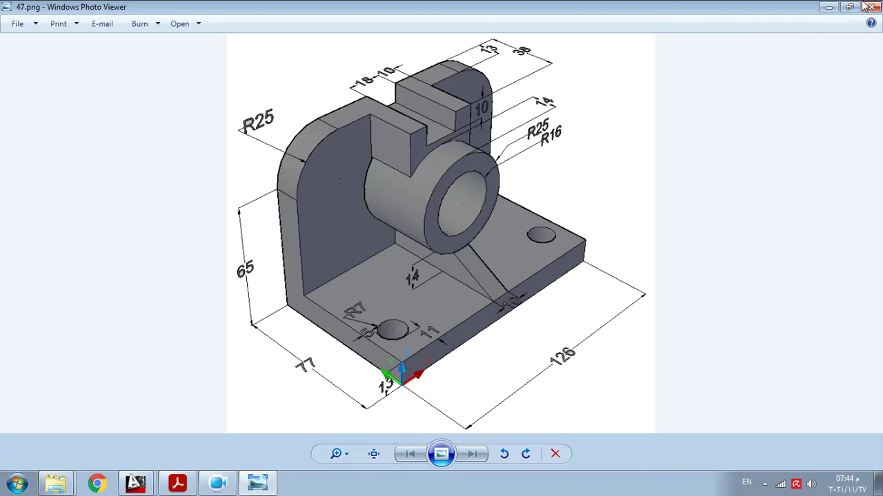
click(868, 7)
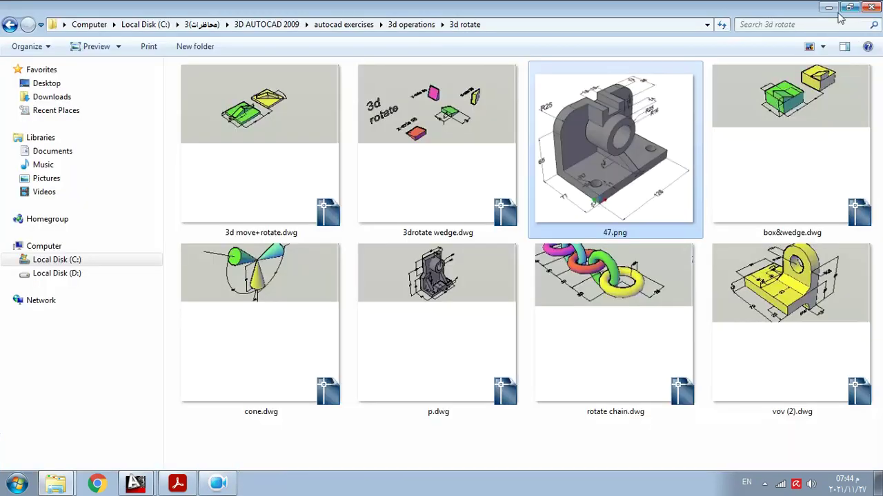
Open p.dwg from the 3d rotate folder, examine its dimensioned bracket, and close the drawing without saving
double_click(464, 279)
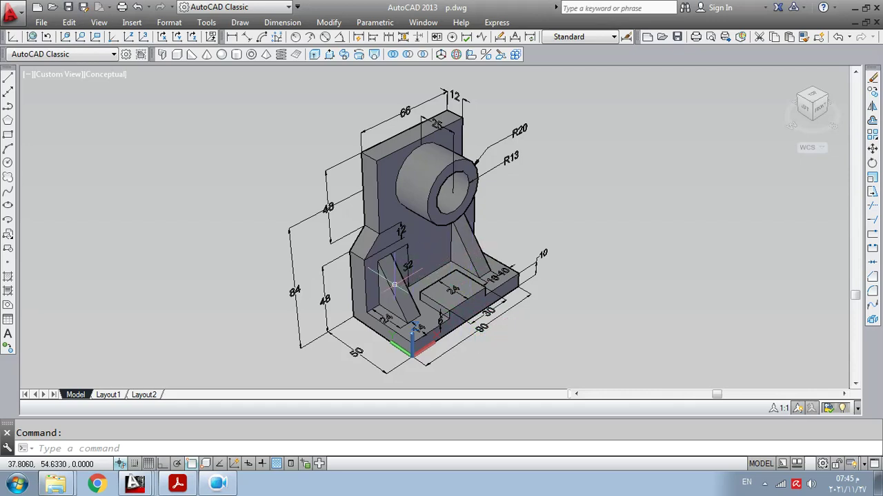
click(875, 23)
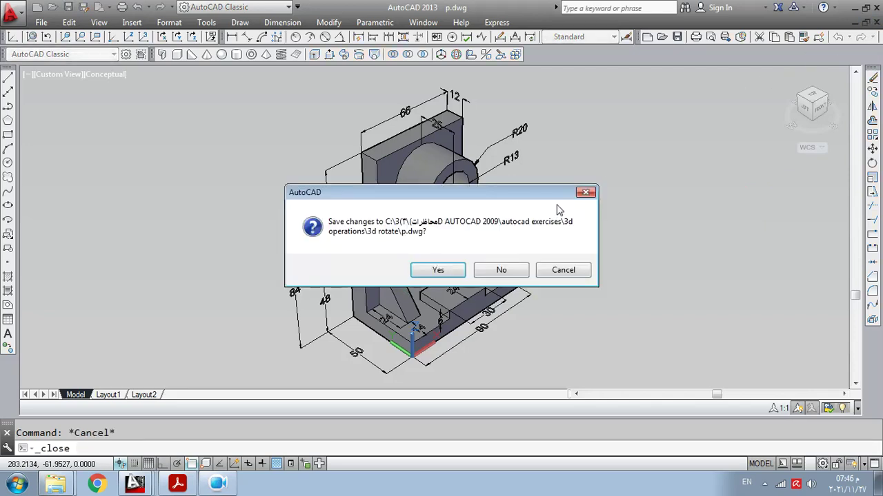
click(502, 270)
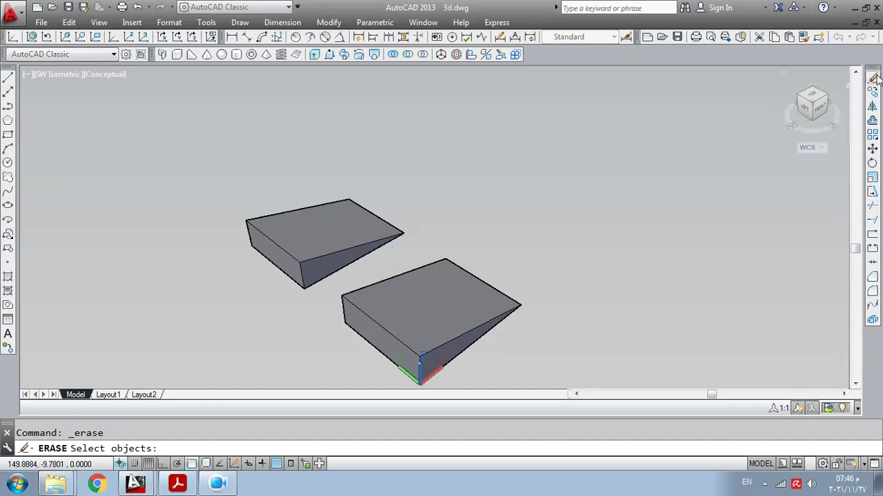
Erase both the original wedge and its mirrored copy from 3d.dwg
click(459, 311)
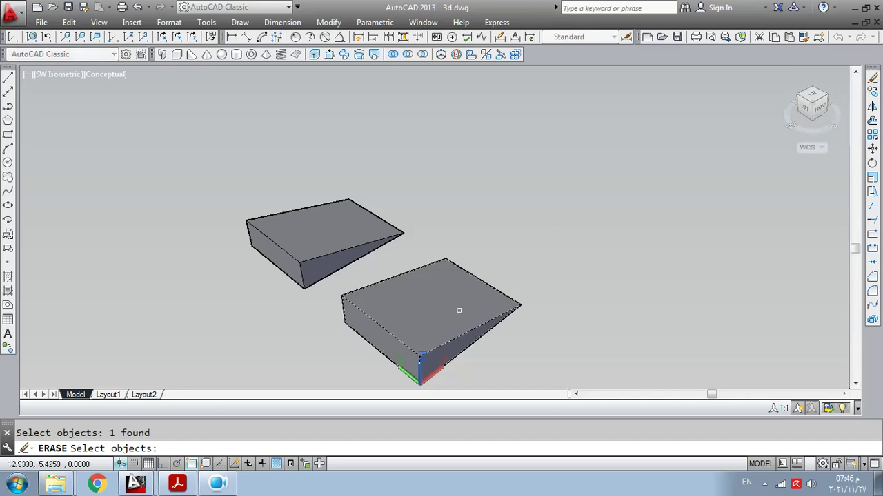
click(350, 245)
key(Return)
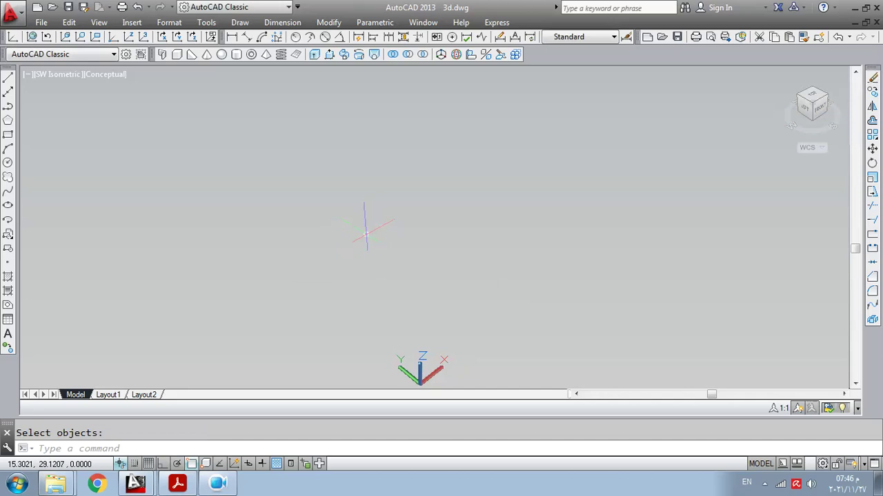
Switch to the 3D AutoCAD lecture notes in Acrobat Reader and read the 3D Array section through its array-type options
click(168, 487)
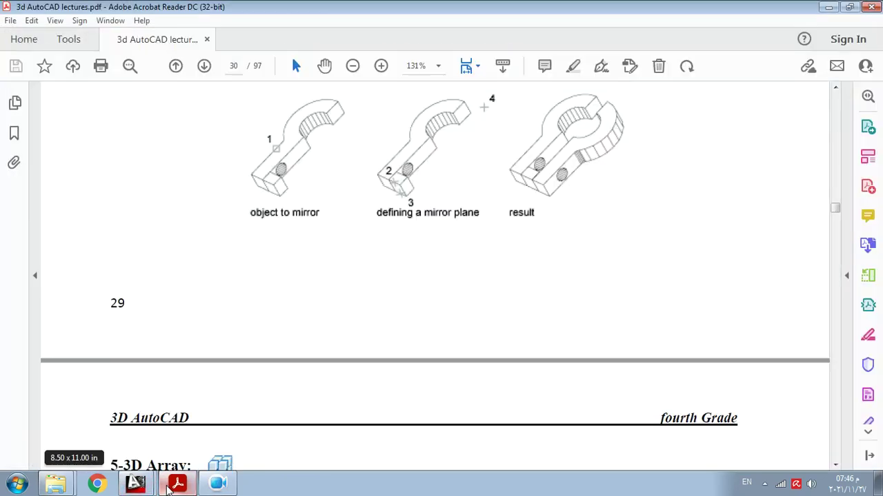
scroll(382, 290, down, 5)
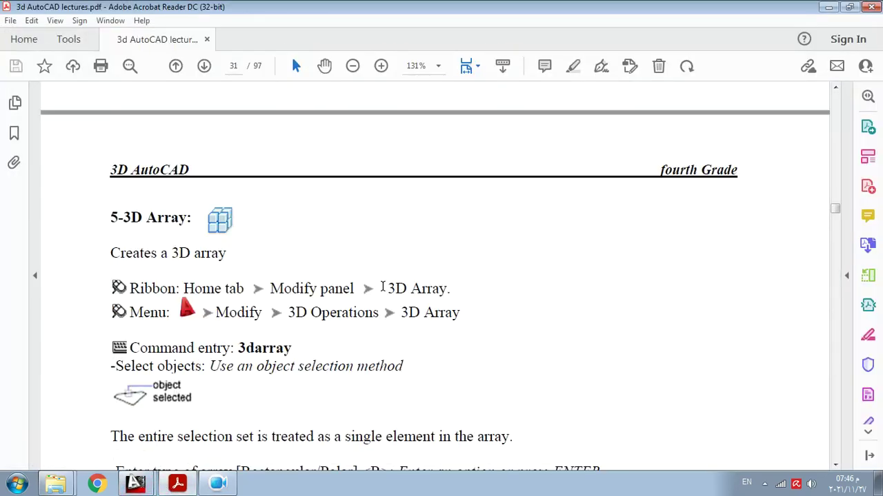
scroll(382, 287, down, 1)
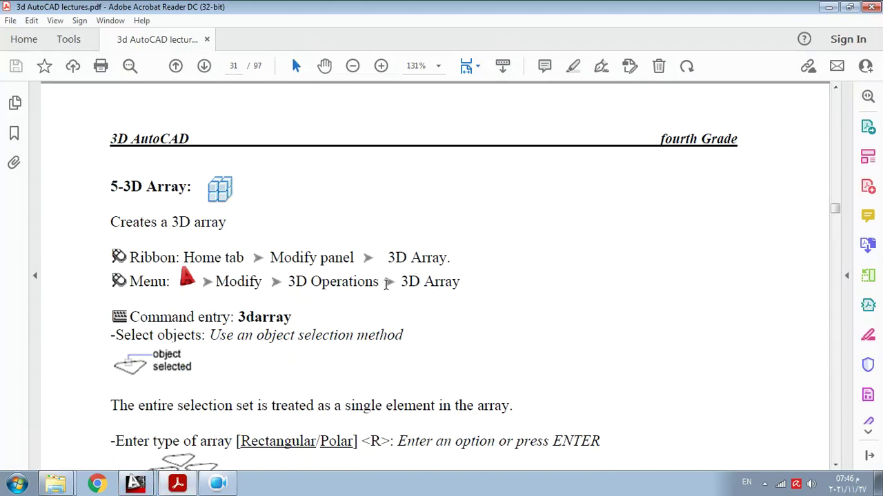
scroll(386, 284, down, 4)
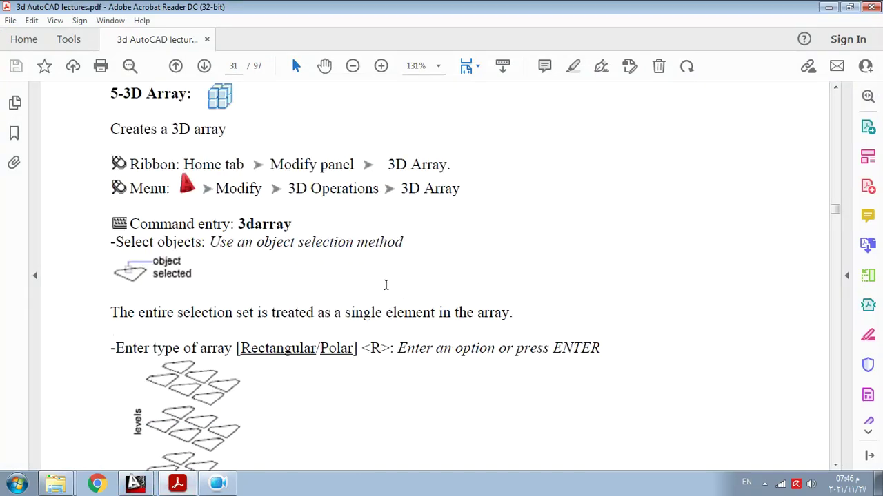
scroll(387, 285, down, 1)
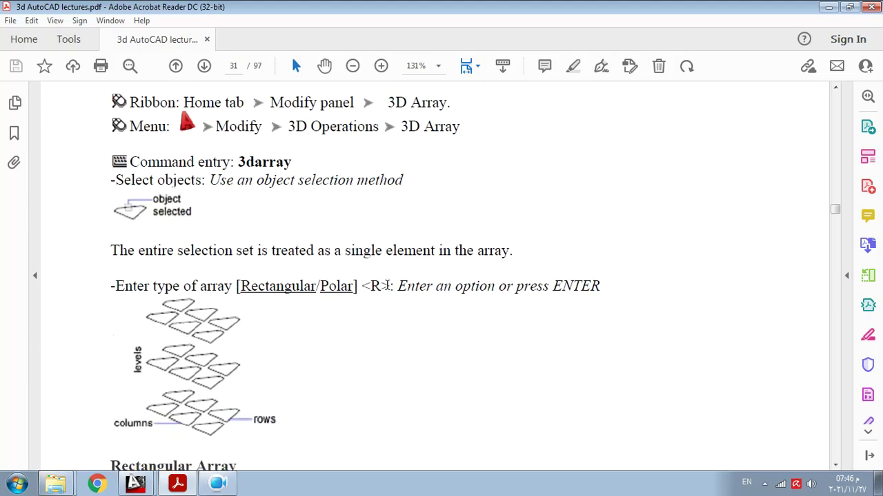
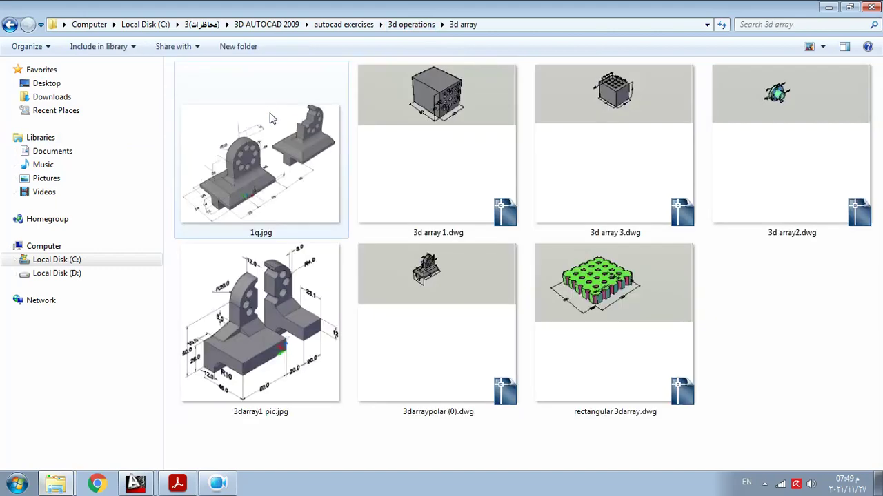
Open rectangular 3darray.dwg from the 3d array folder and examine the perforated plate's dimensions, hole radius and hole spacing
double_click(574, 280)
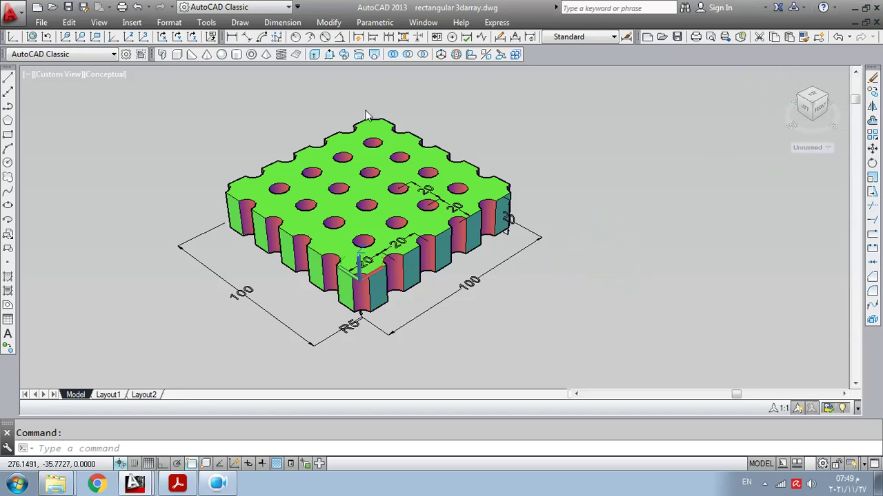
scroll(440, 301, up, 1)
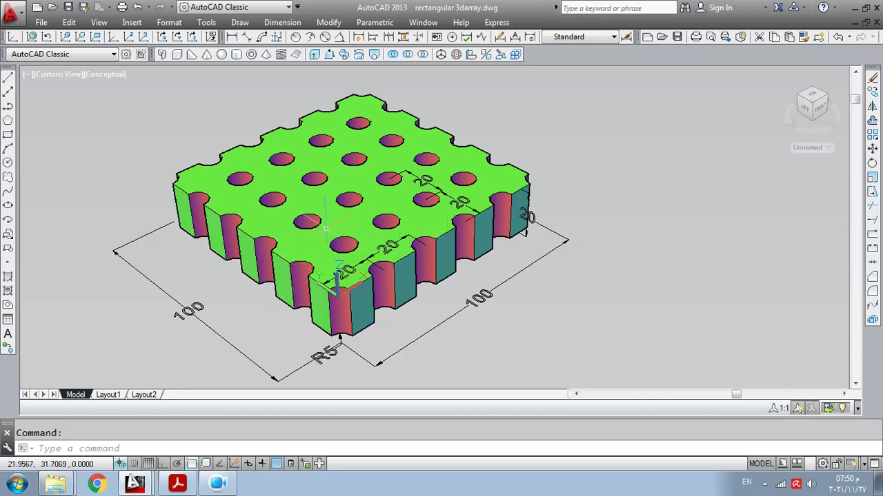
right_click(387, 232)
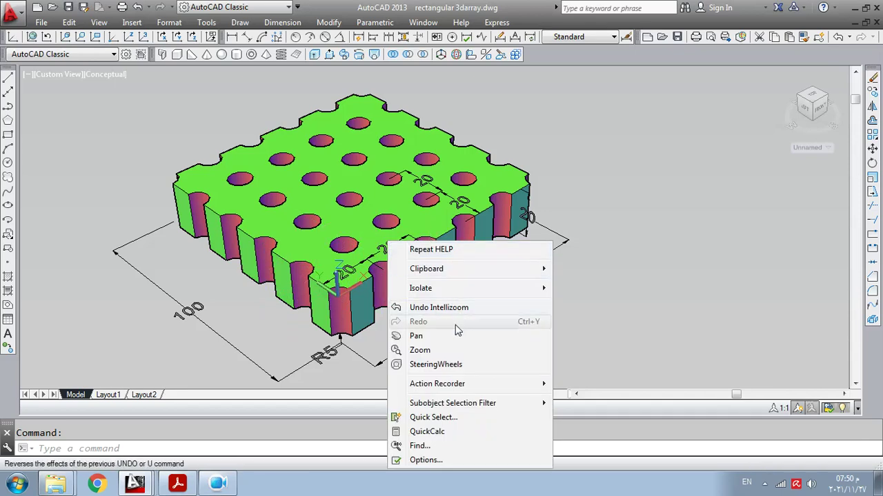
click(441, 335)
drag(400, 298, 451, 333)
drag(390, 335, 404, 270)
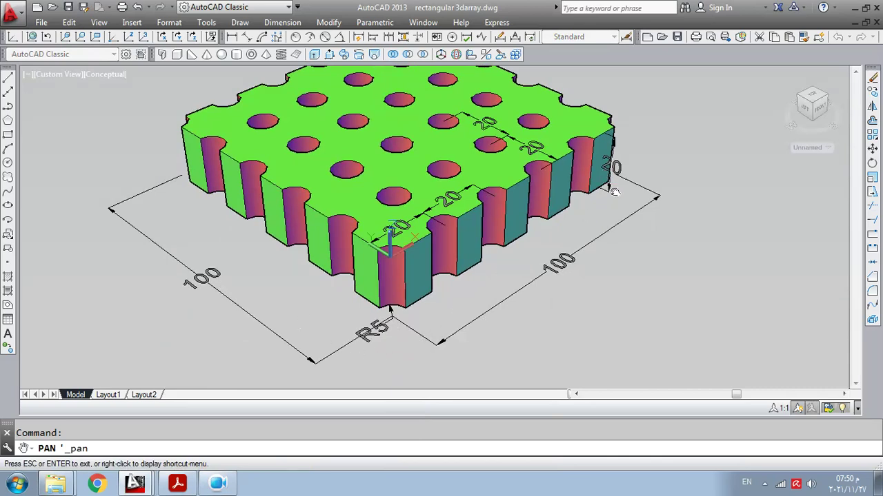
scroll(614, 192, up, 1)
scroll(449, 295, down, 1)
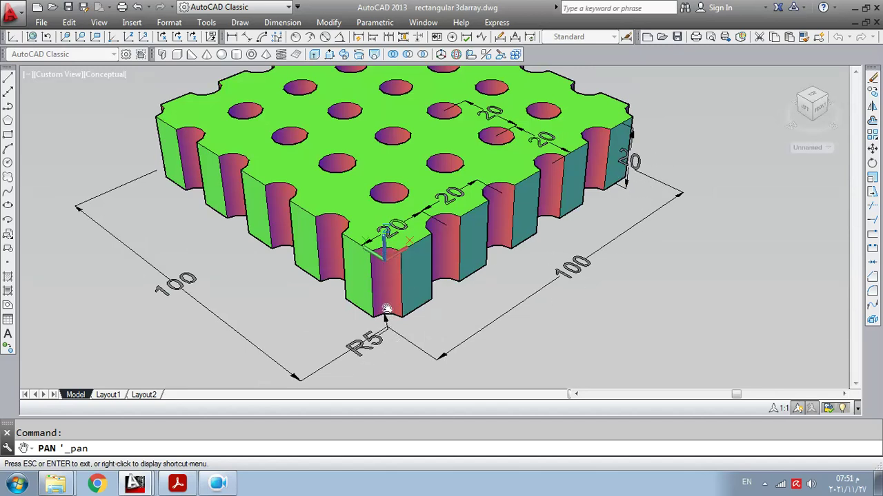
drag(388, 270, 366, 290)
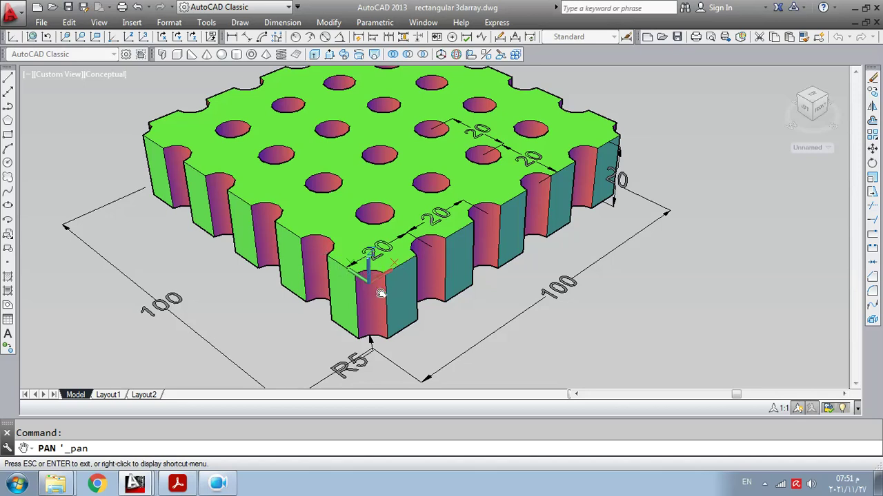
drag(425, 217, 418, 236)
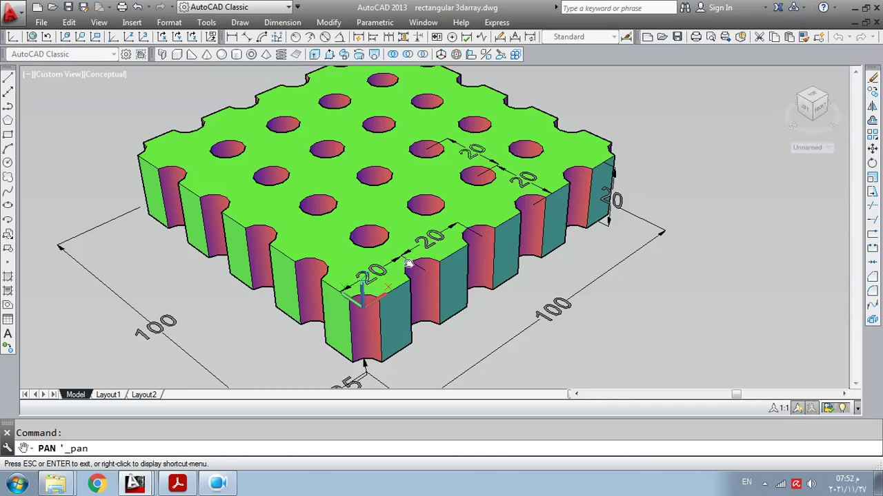
Inspect the complete perforated plate by selecting its solid, and return to the empty 3d.dwg drawing
middle_click(339, 335)
middle_click(339, 335)
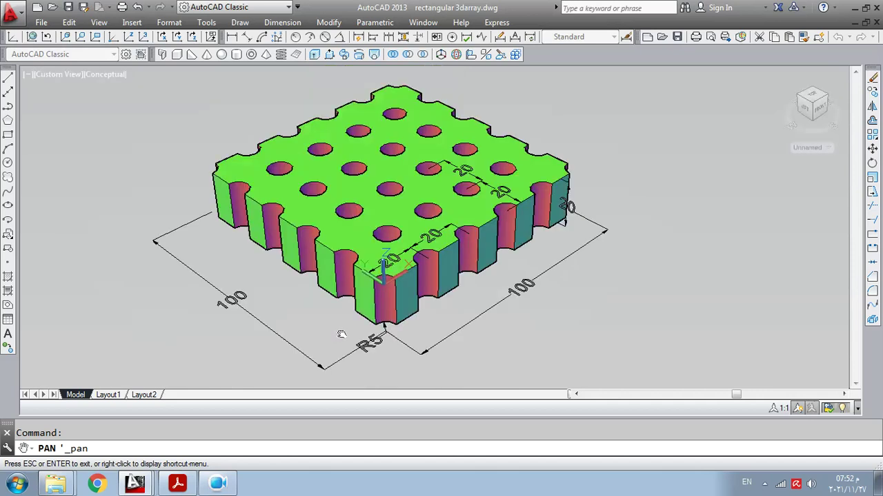
right_click(468, 232)
click(476, 231)
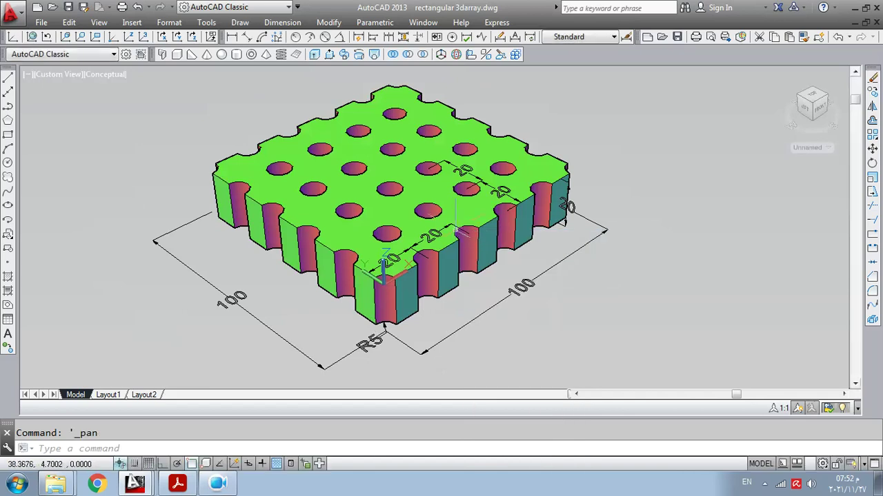
click(433, 230)
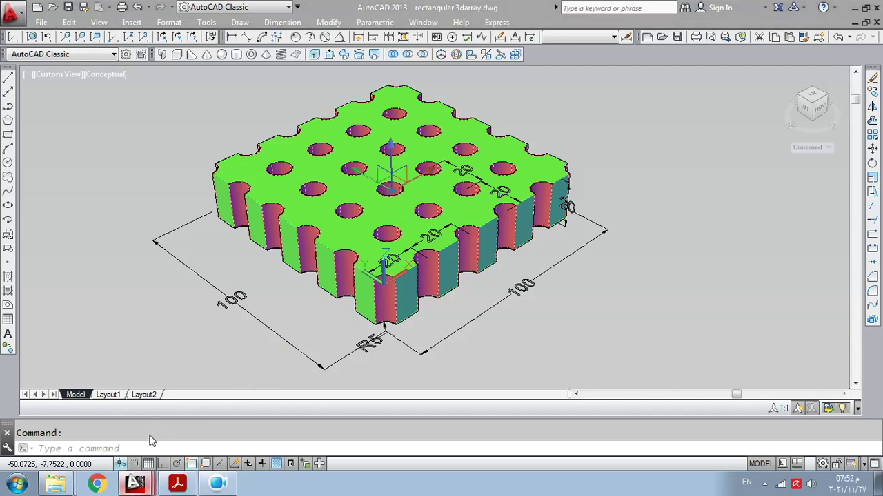
key(ctrl+Tab)
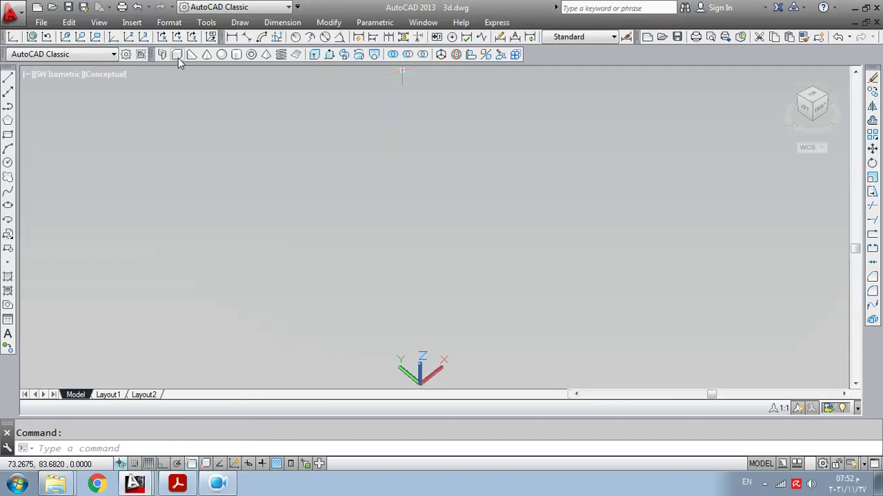
Try a solid box from corner 0,0,0 to corner 100,100,20, and undo it
click(177, 55)
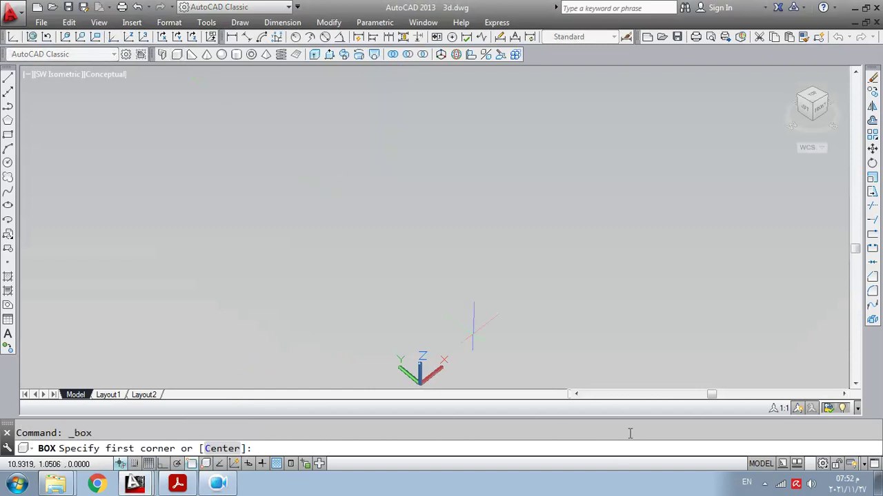
key(Return)
text(100,100,20)
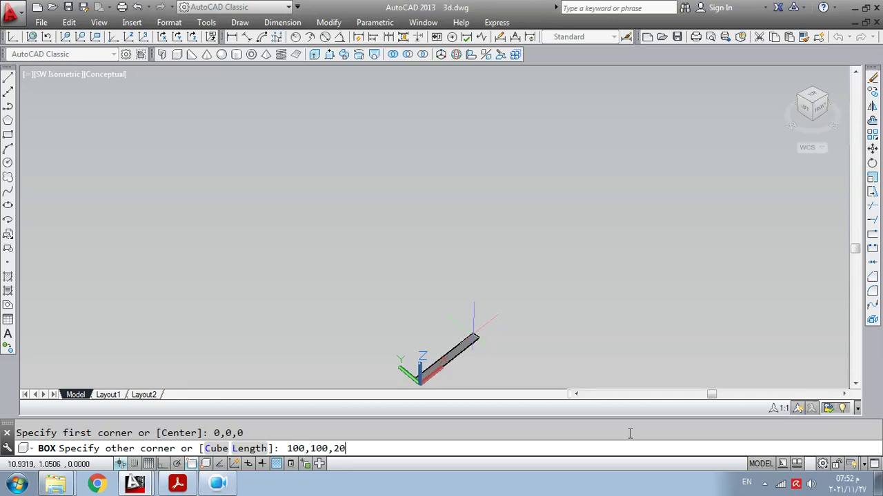
key(Return)
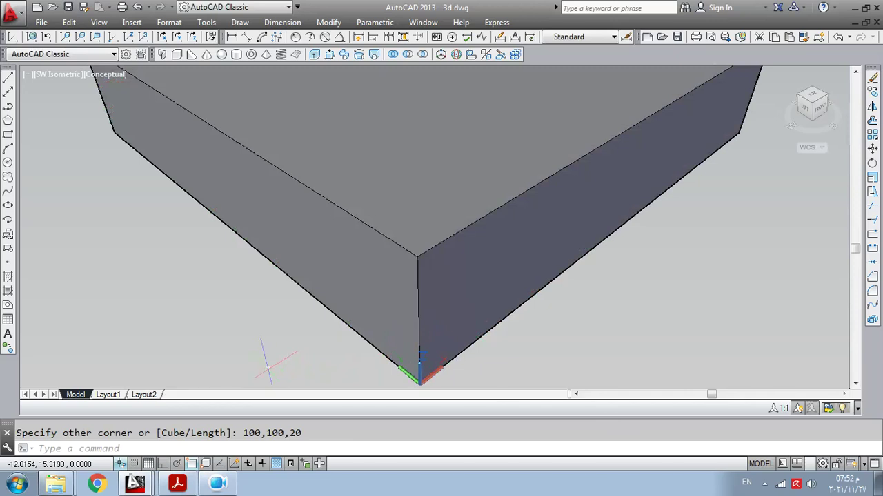
click(137, 7)
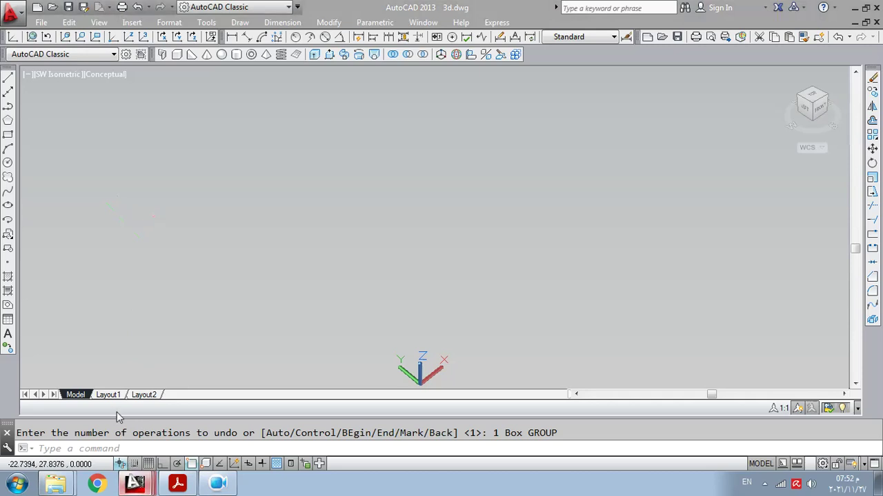
key(F2)
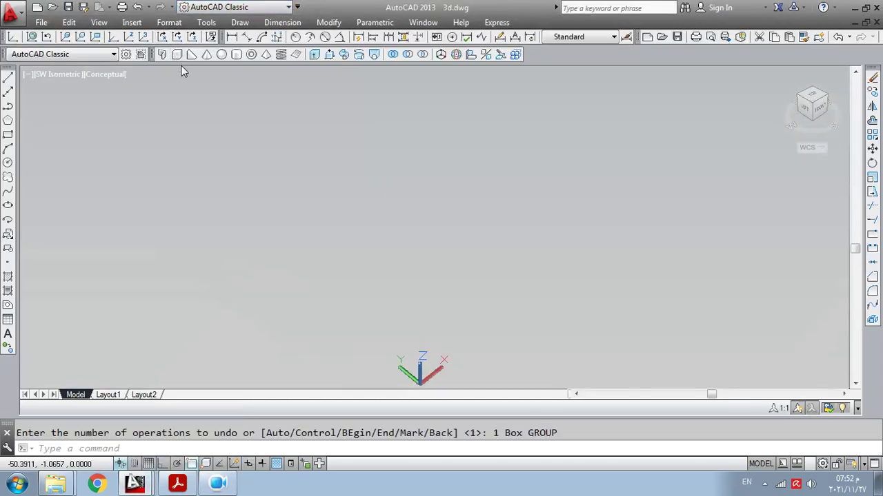
Create a solid box from corner 0,0,0 to opposite corner 100,100,-20
click(177, 55)
text(0,0,0)
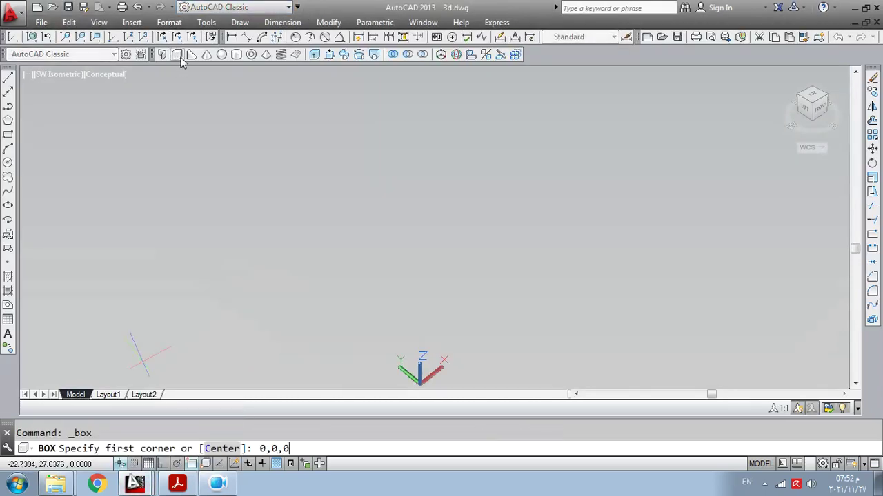
key(Return)
text(10)
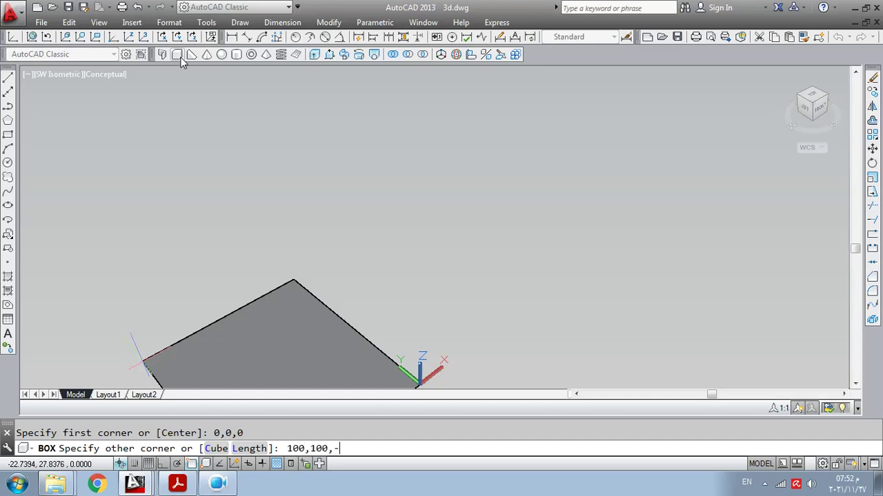
key(Return)
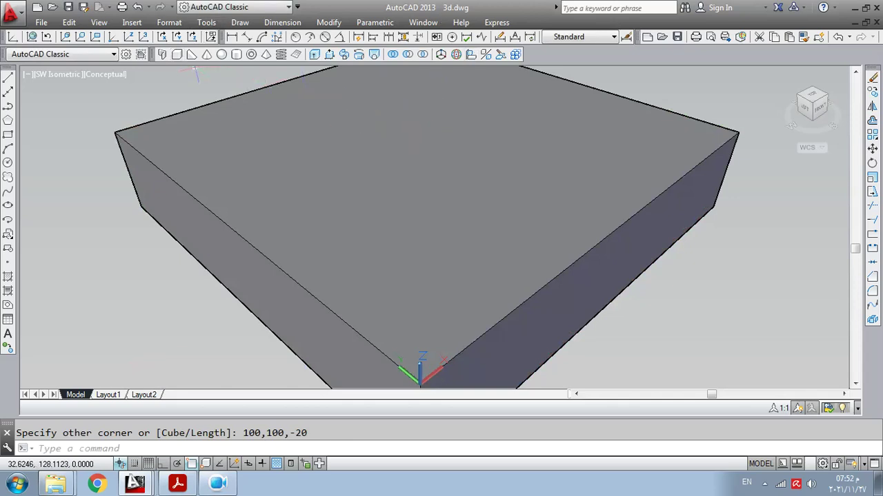
Create a cylinder centred at 0,0,0 on the box corner with radius 5 and height -20
click(236, 55)
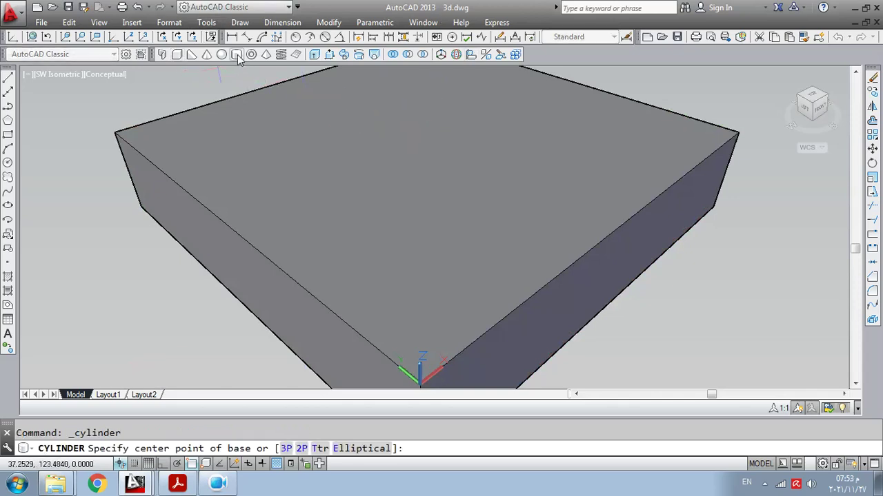
key(Return)
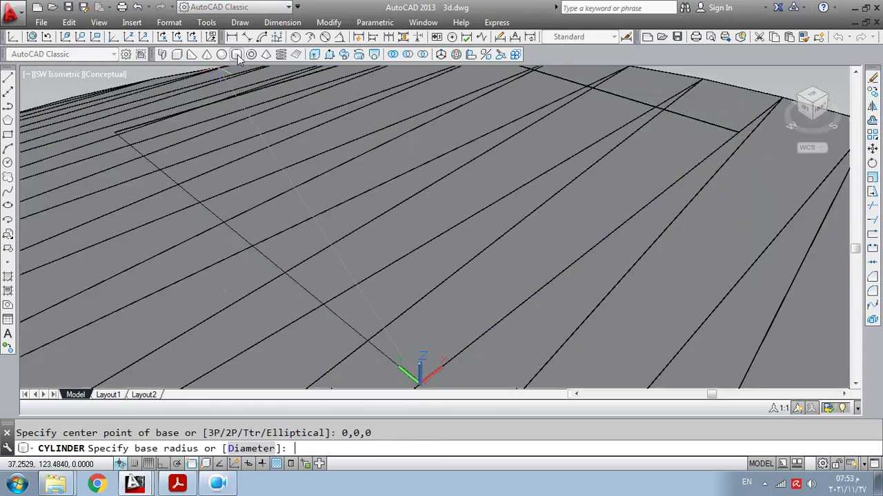
text(5)
key(Return)
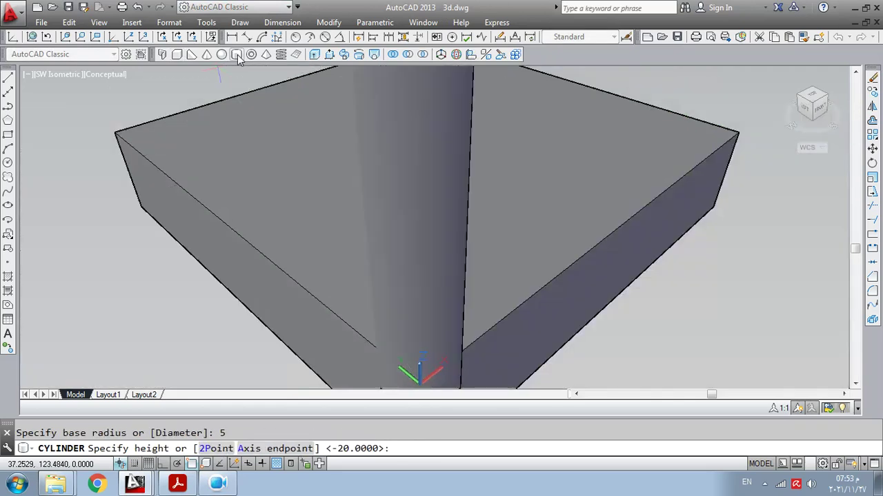
key(Return)
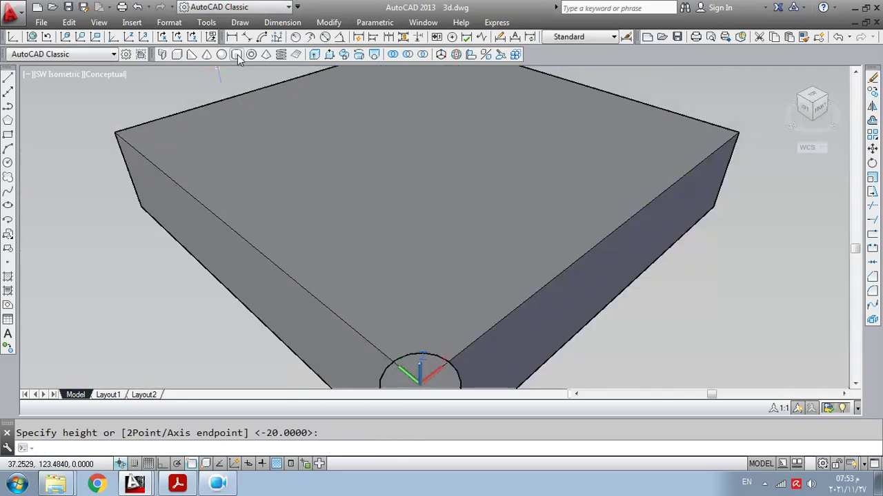
Create a rectangular 3D array of the corner cylinder with 6 rows, 6 columns and 1 level, spacing rows and columns 20 apart
scroll(384, 154, down, 2)
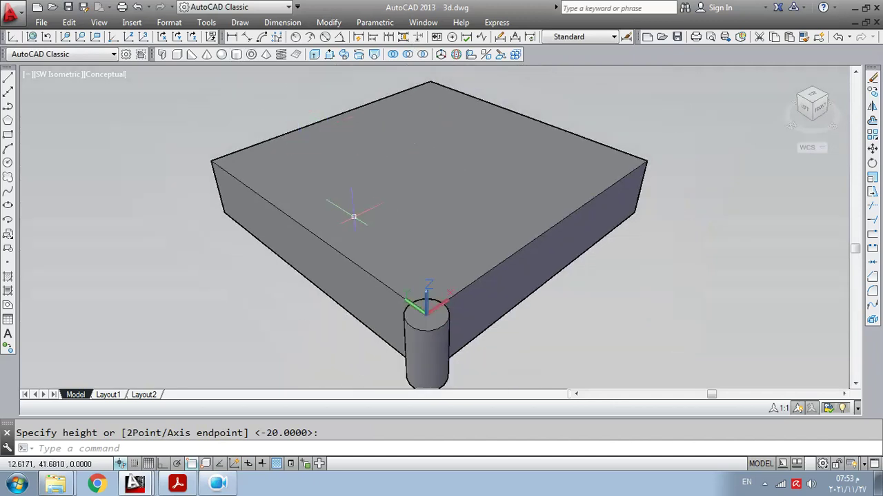
scroll(350, 215, down, 1)
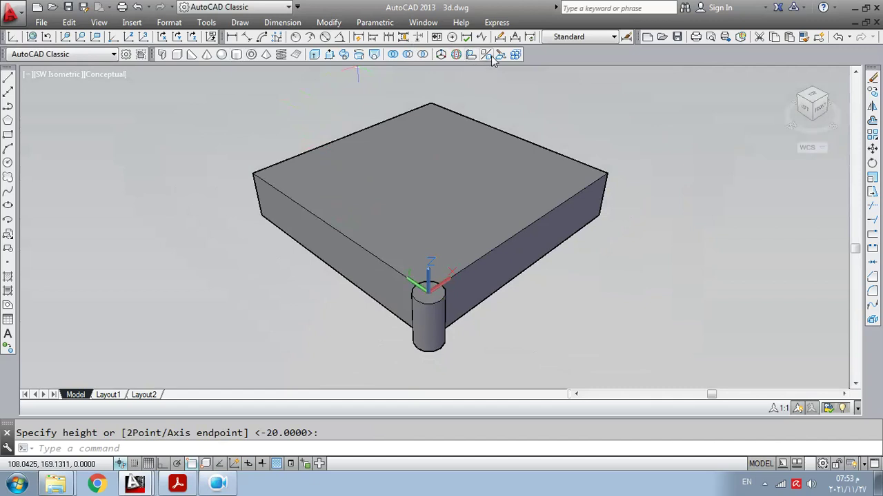
click(515, 55)
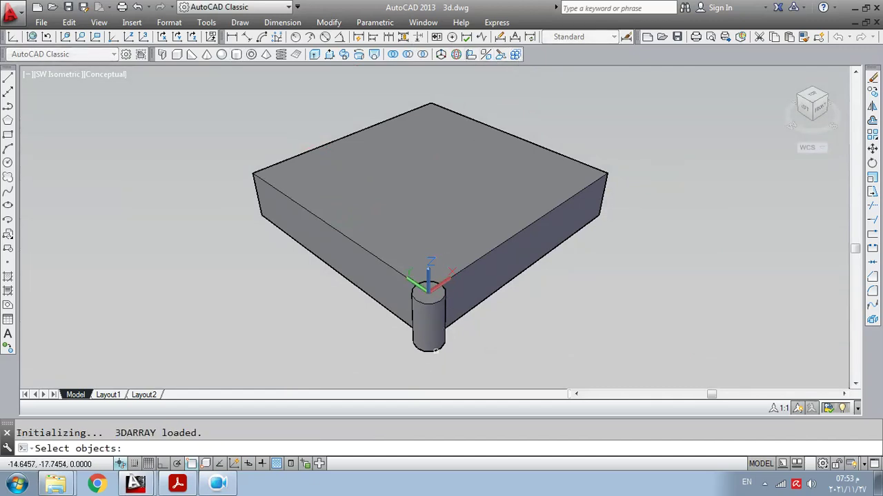
click(433, 325)
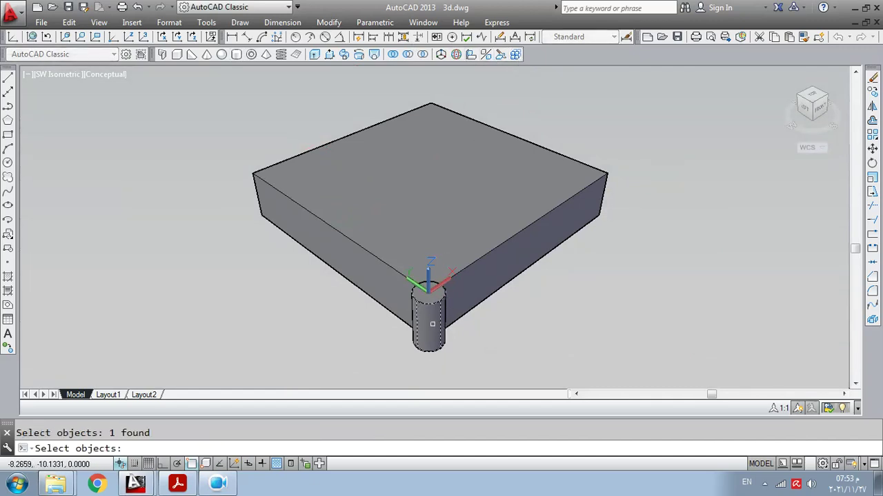
key(Return)
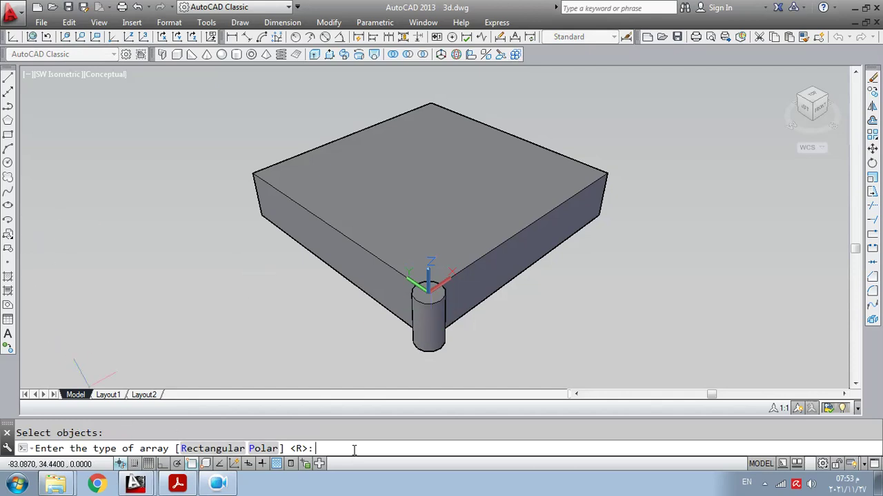
text(r)
key(Return)
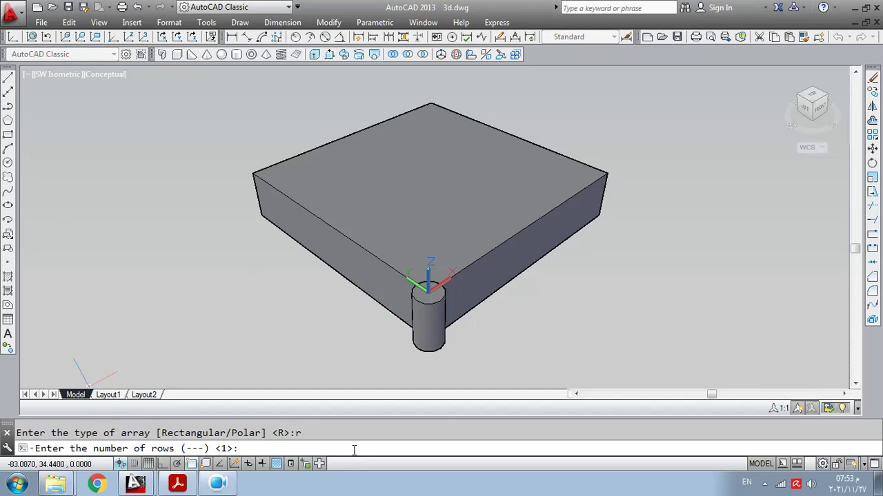
text(6)
key(Return)
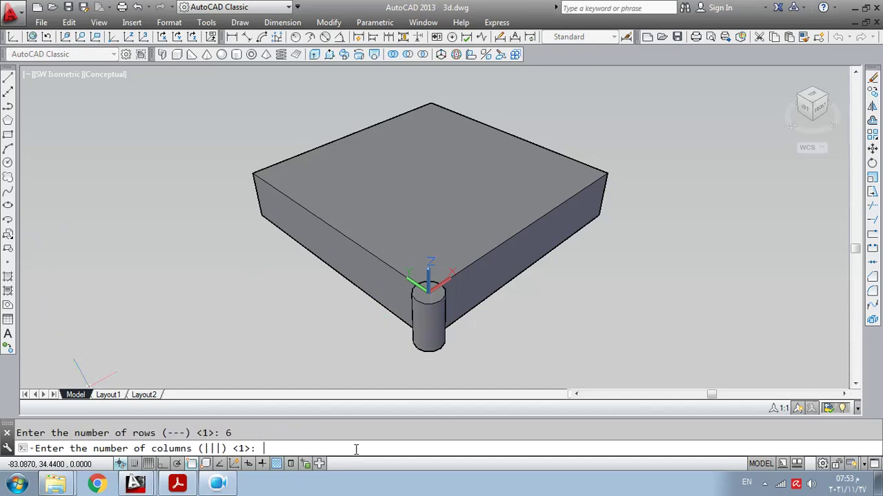
text(6)
key(Return)
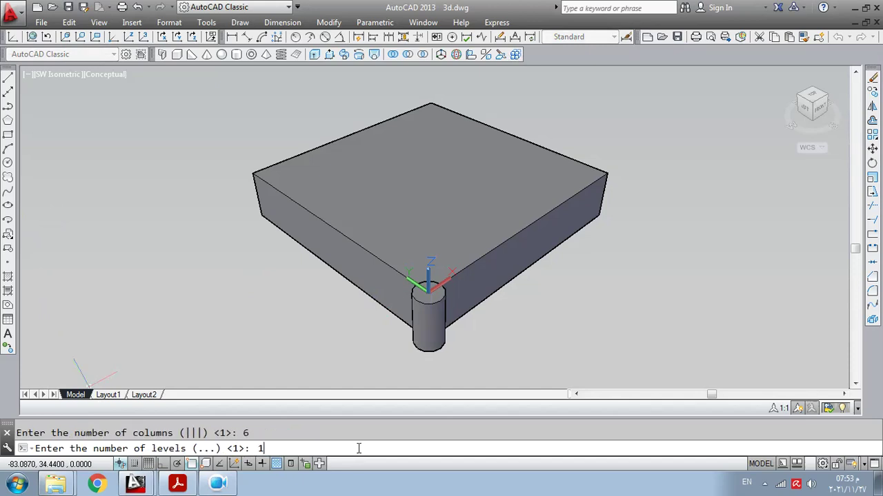
key(Return)
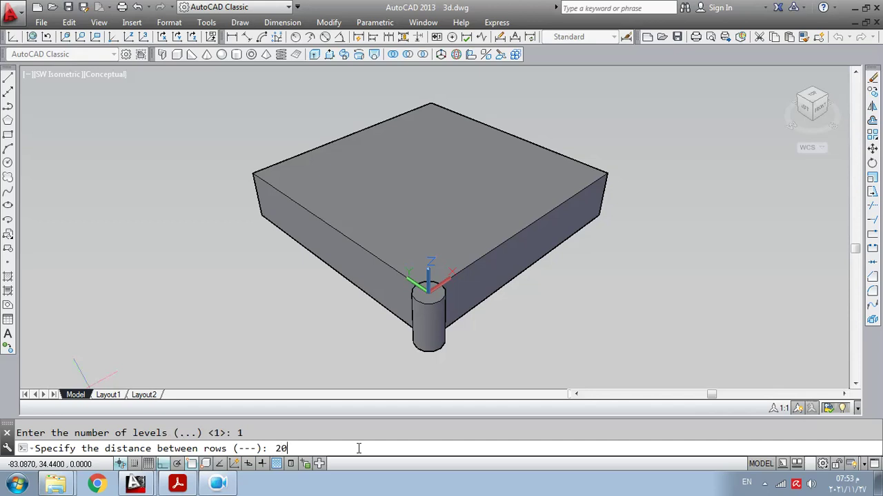
key(Return)
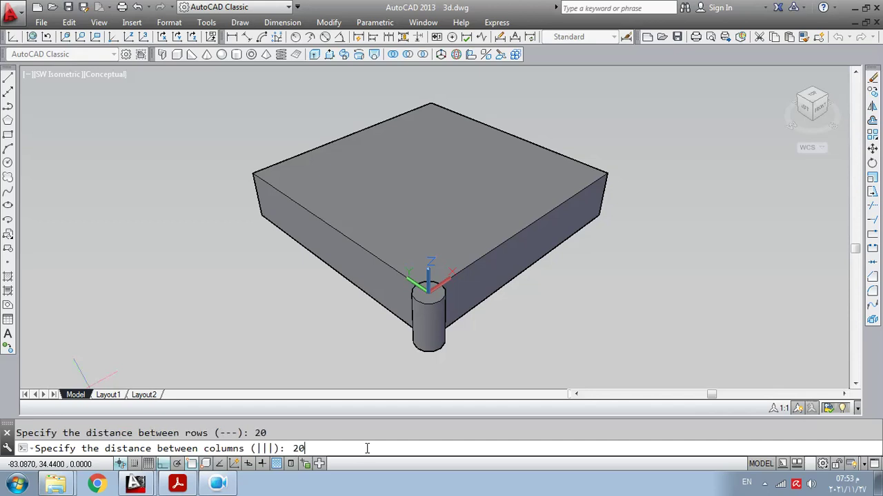
text(20)
key(Return)
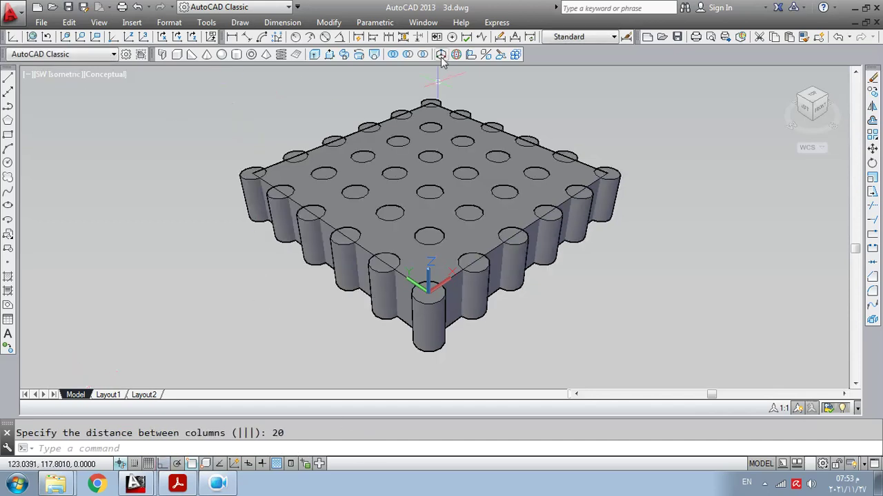
Subtract the row of cylinders along the box's X-axis edge from the box
click(410, 54)
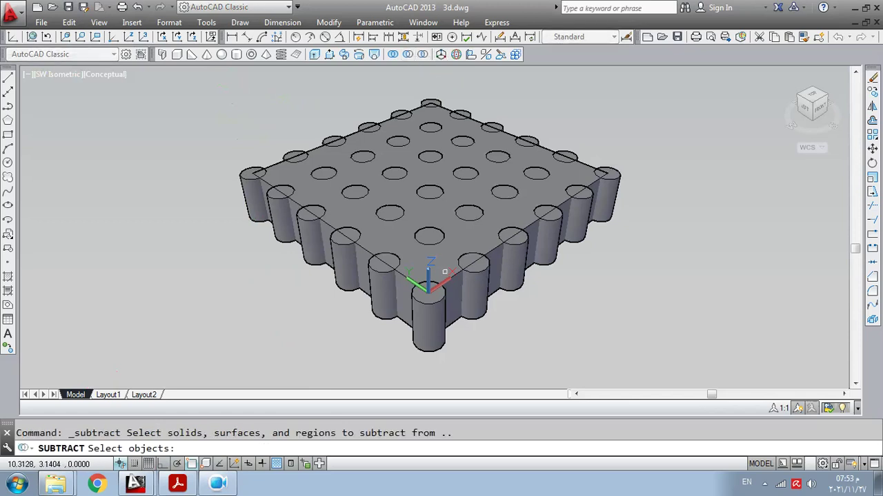
click(444, 273)
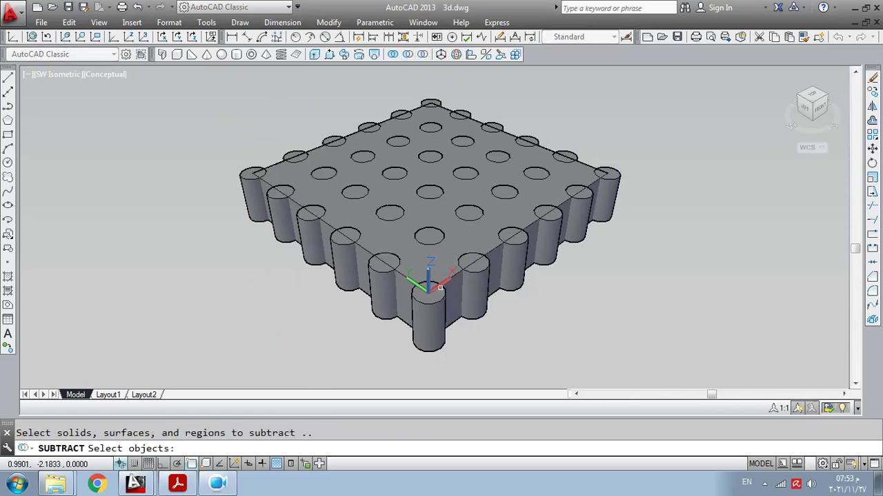
click(485, 276)
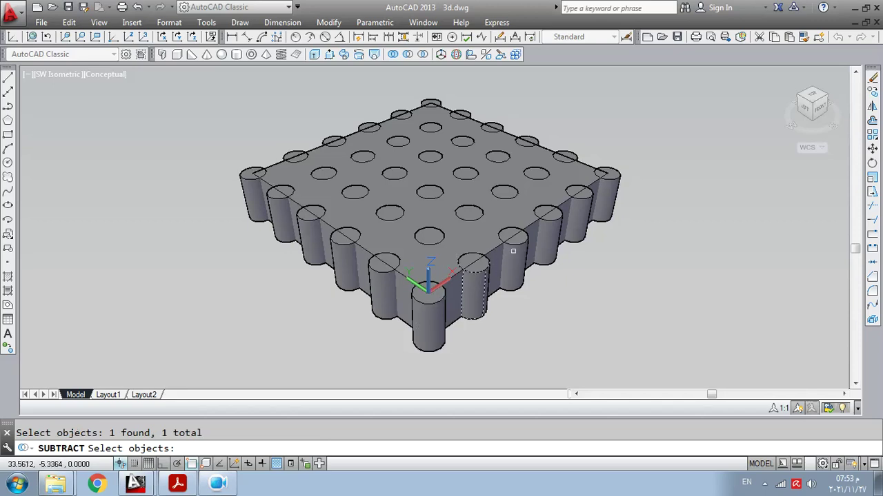
click(429, 323)
click(520, 259)
click(553, 234)
click(589, 205)
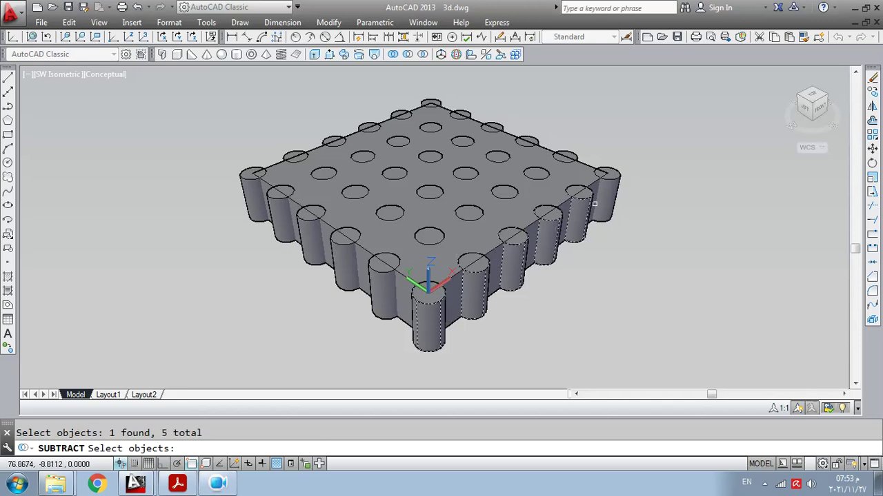
key(Return)
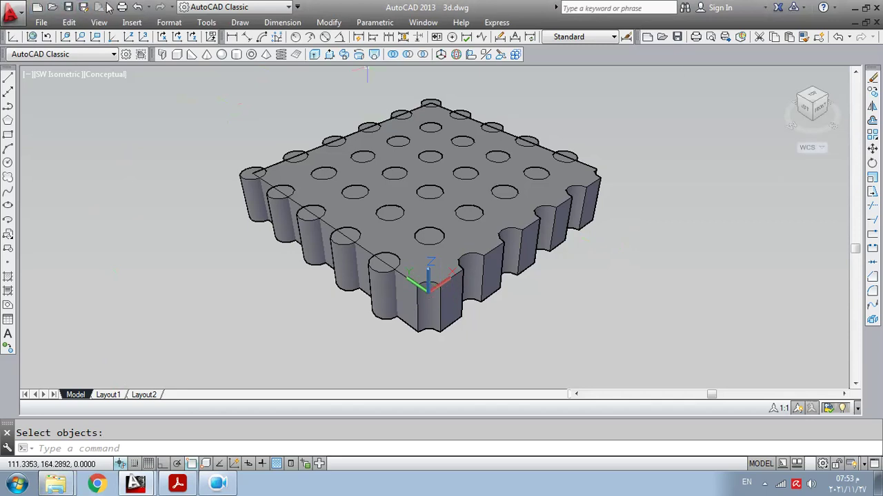
Undo the subtraction, the 3D array, the cylinder and the box to empty the drawing
click(137, 7)
click(138, 6)
click(137, 7)
click(137, 7)
click(138, 6)
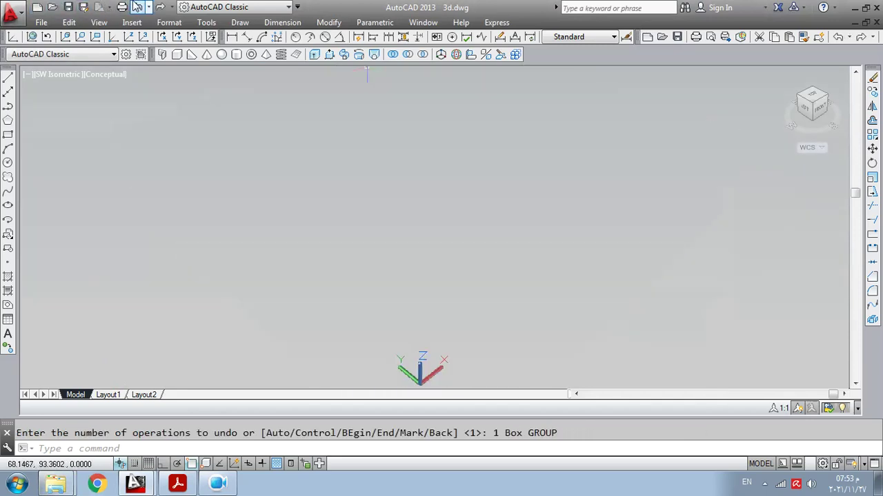
Open 3d array 1.dwg from the 3d array folder and examine the dimensioned block with its grid of holes in the front face
click(56, 482)
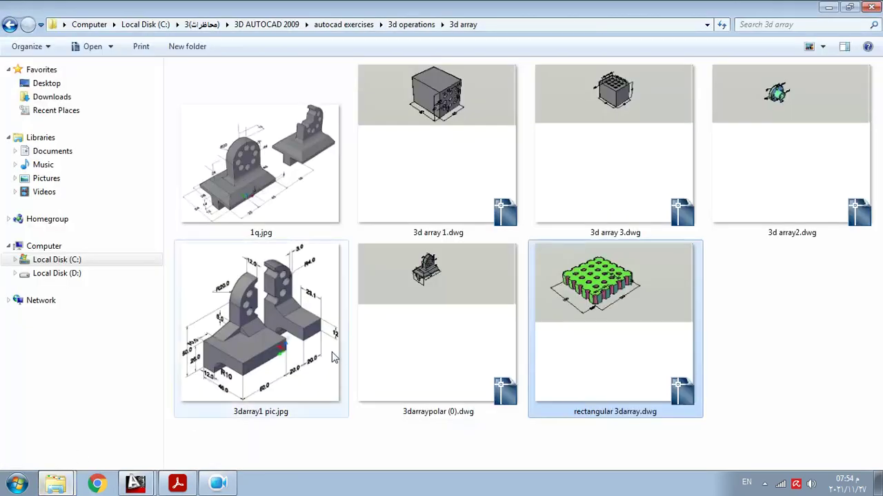
double_click(386, 165)
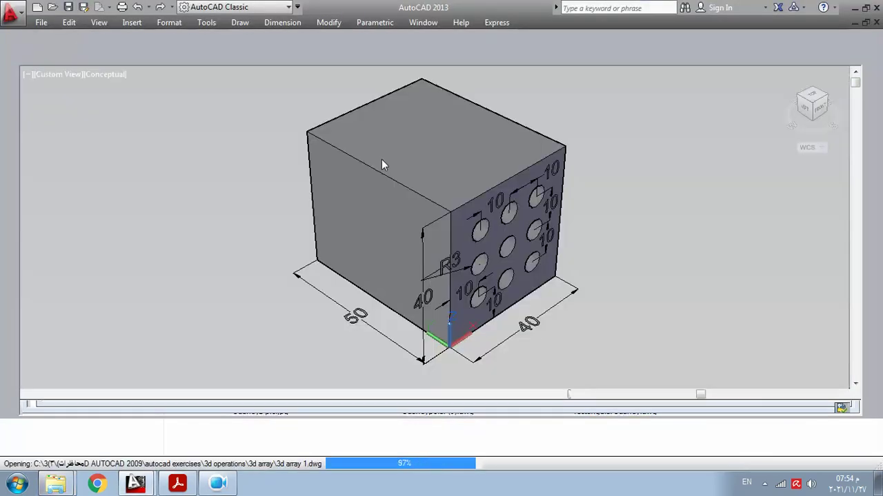
right_click(540, 285)
click(590, 144)
drag(593, 228, 542, 242)
drag(491, 307, 451, 323)
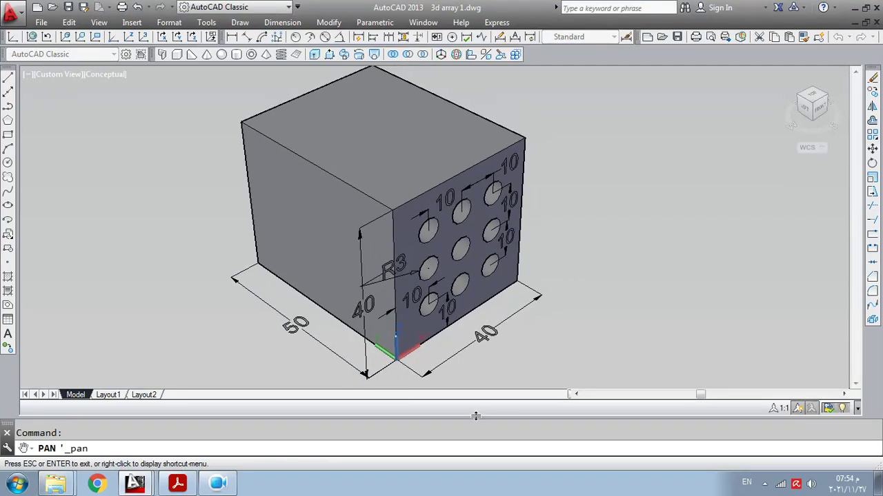
drag(476, 416, 480, 421)
key(Escape)
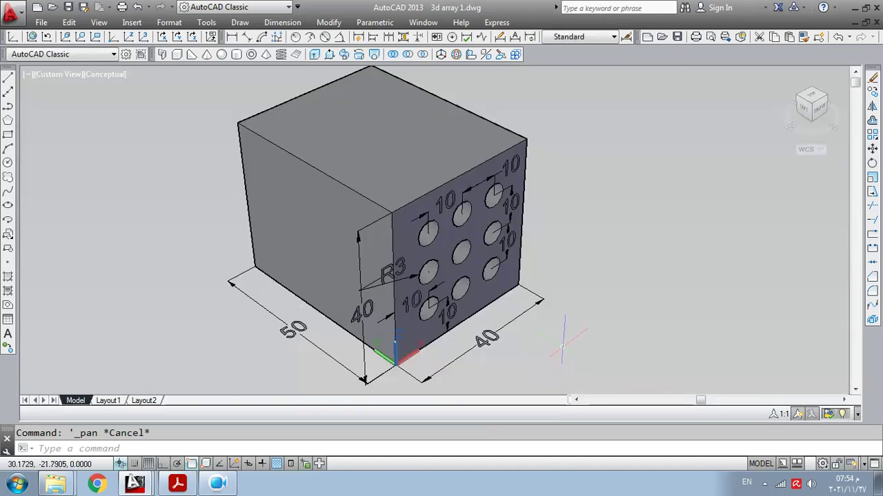
right_click(571, 320)
click(620, 186)
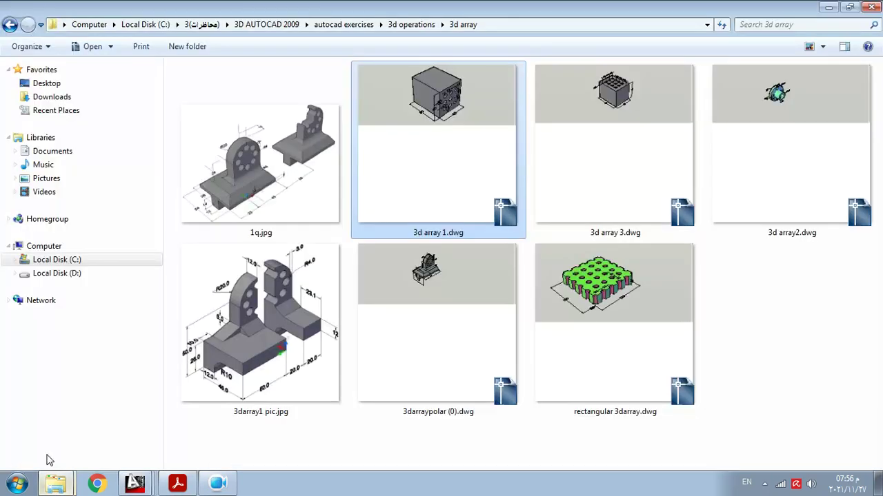
Open 3d array 3.dwg from the 3d array folder and examine the dimensioned block with its grid of holes in the top face
click(53, 483)
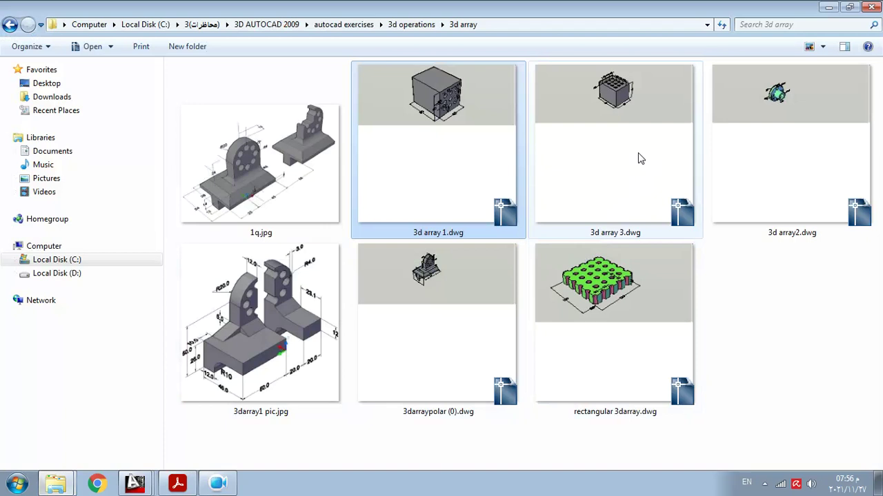
click(640, 158)
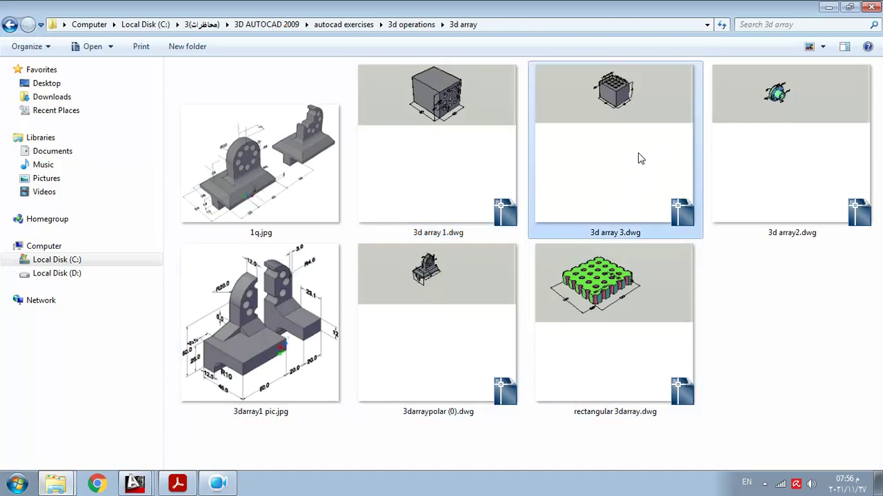
double_click(638, 158)
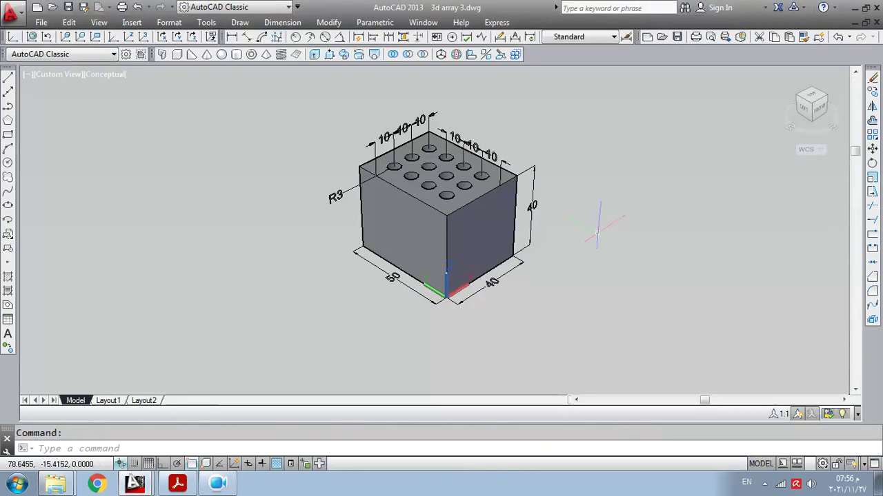
right_click(598, 240)
click(629, 334)
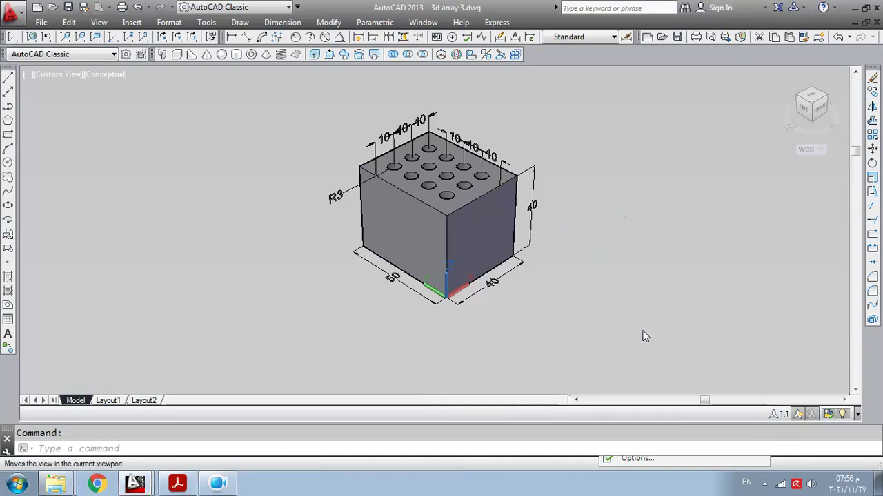
scroll(628, 278, up, 4)
drag(620, 277, 510, 291)
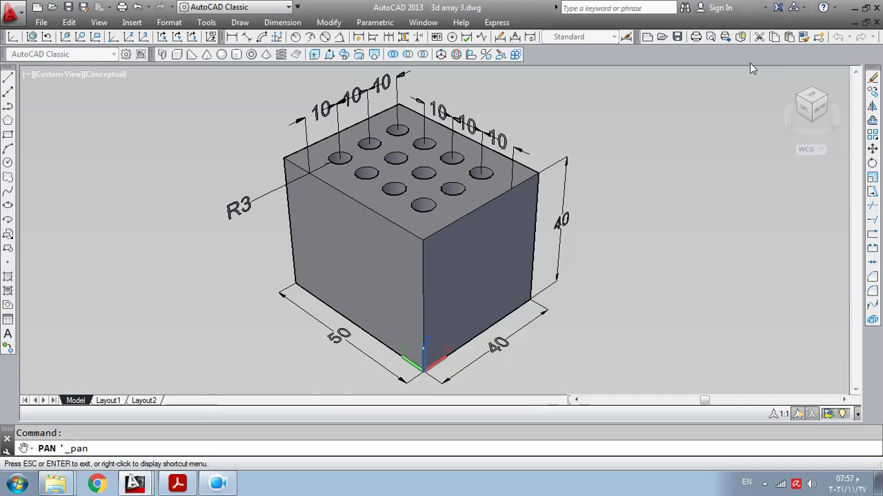
Close the 3d array 3.dwg and 3d array 1.dwg drawings without saving changes
click(877, 22)
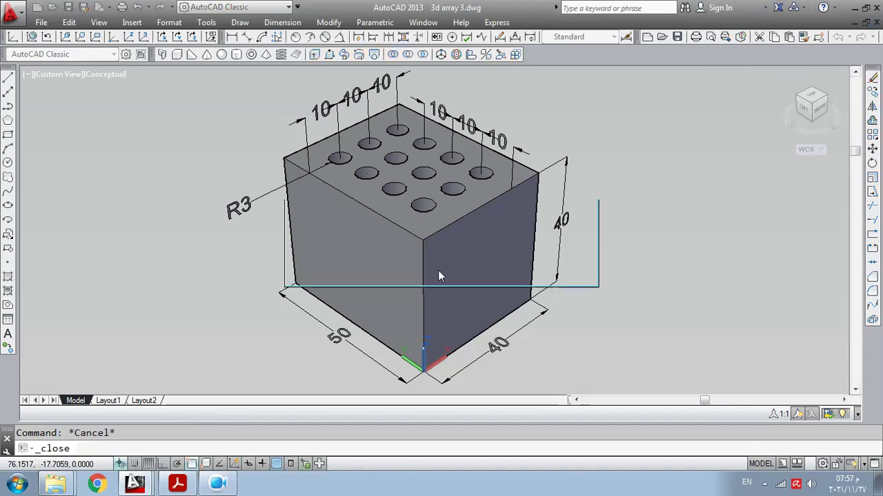
click(486, 271)
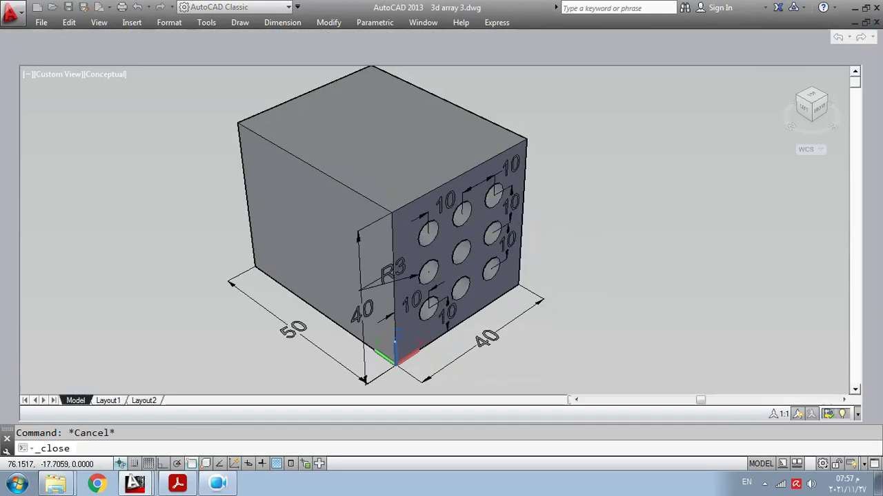
click(876, 22)
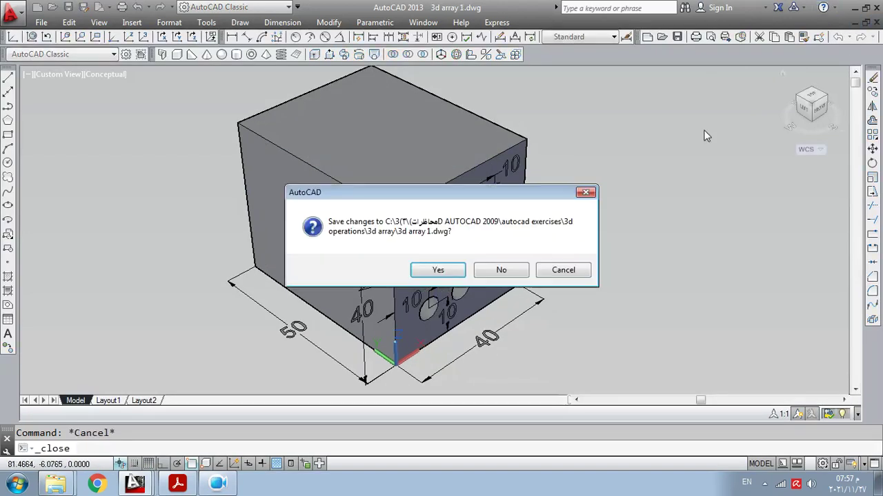
click(496, 270)
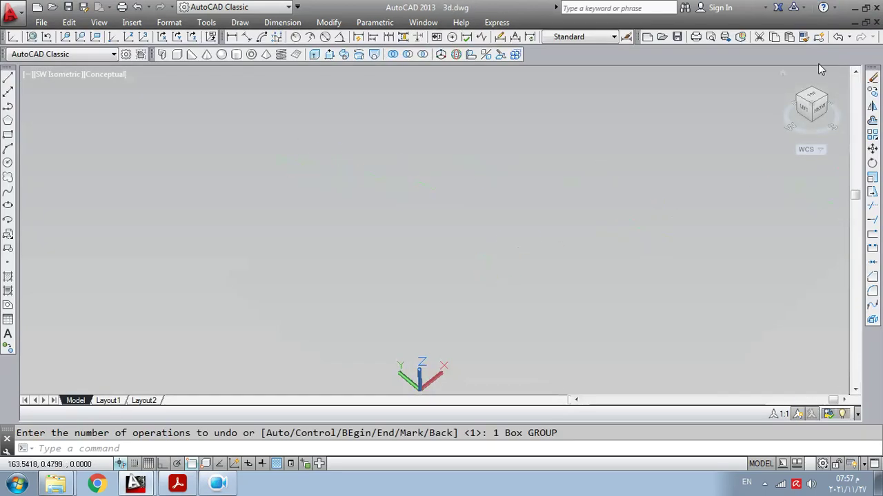
click(812, 105)
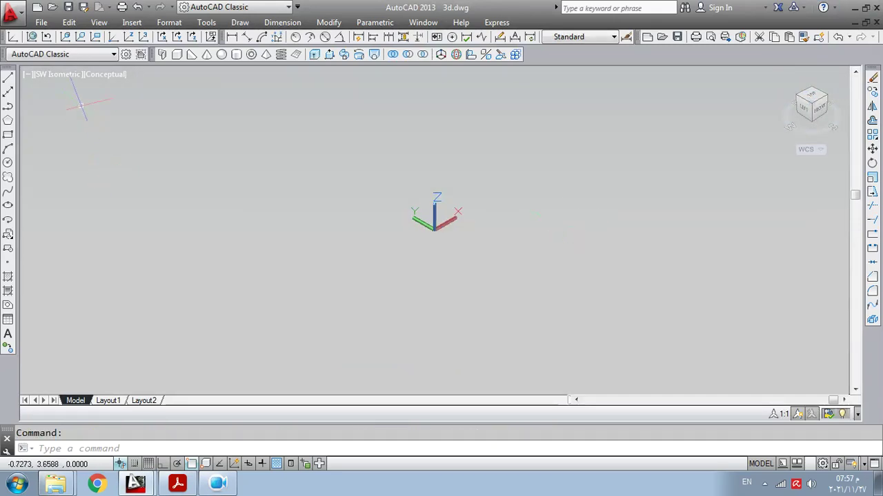
click(193, 57)
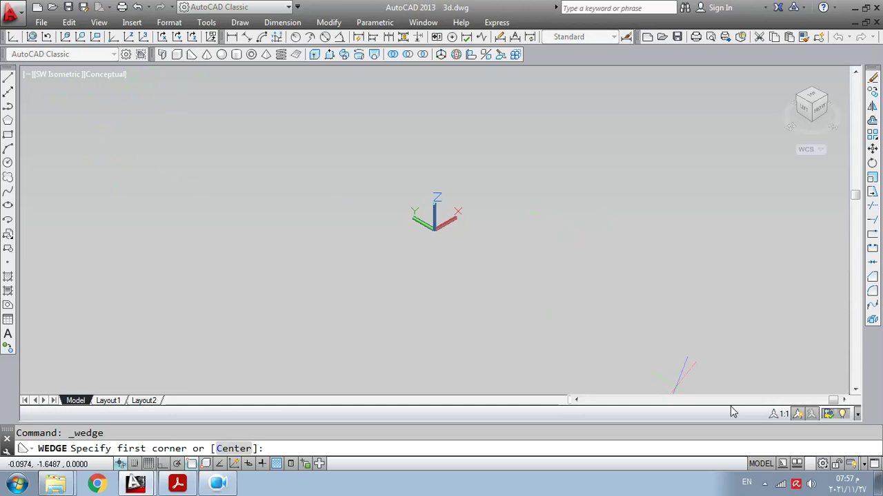
text(50,0,0)
key(Return)
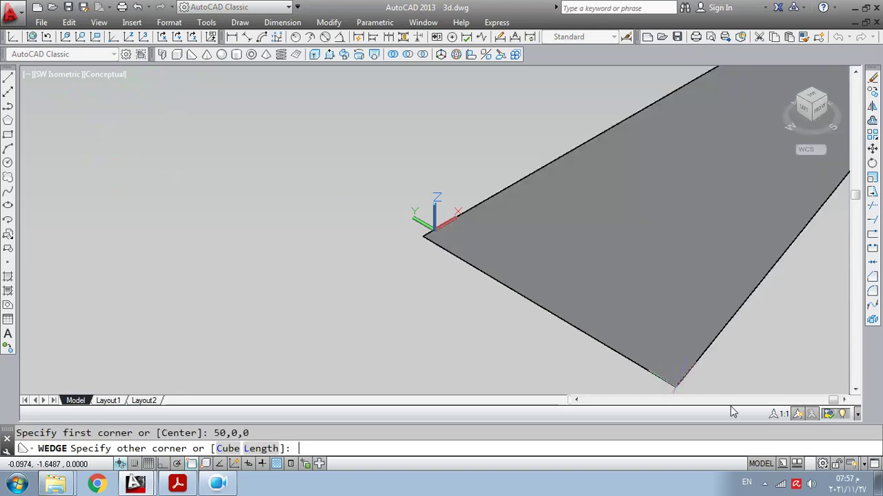
text(@10,10,5)
key(Return)
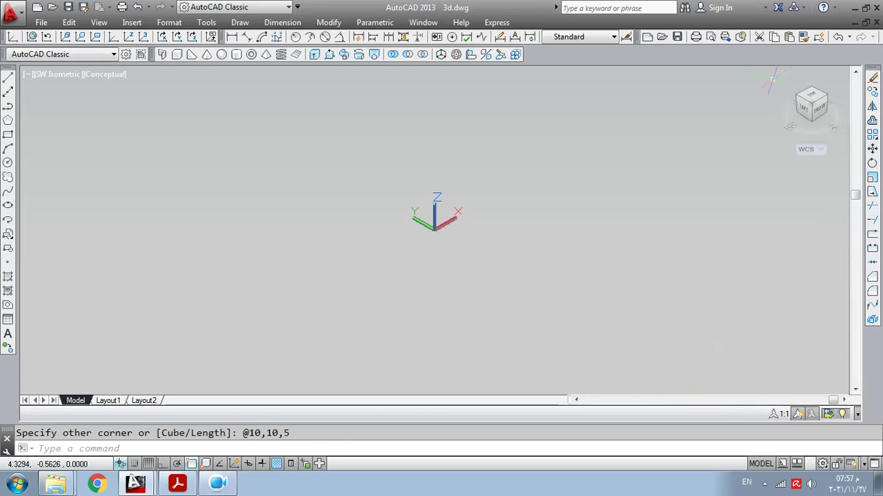
Frame the view so that both the wedge and the coordinate origin are visible together
click(814, 107)
scroll(683, 231, down, 5)
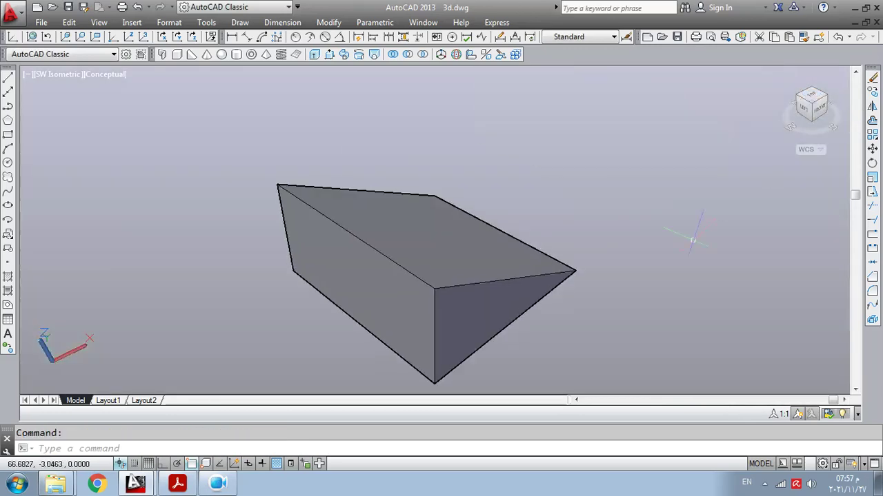
scroll(748, 196, down, 3)
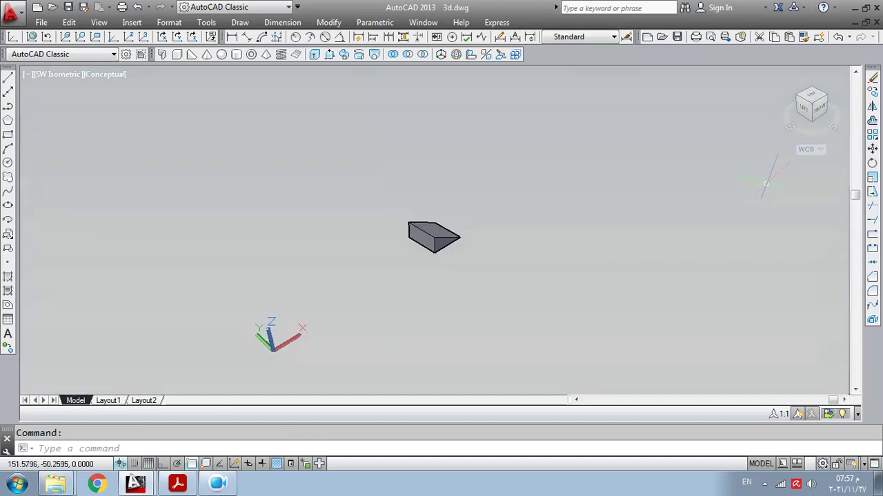
right_click(661, 289)
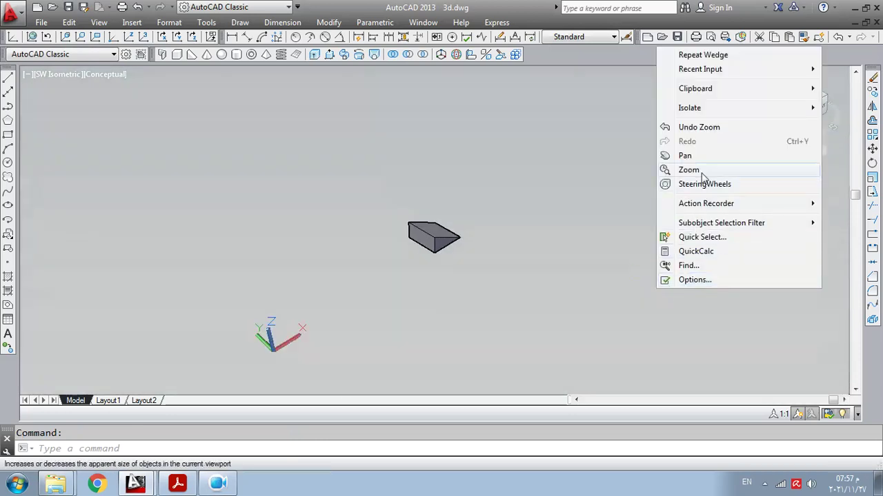
click(690, 156)
drag(627, 239, 730, 196)
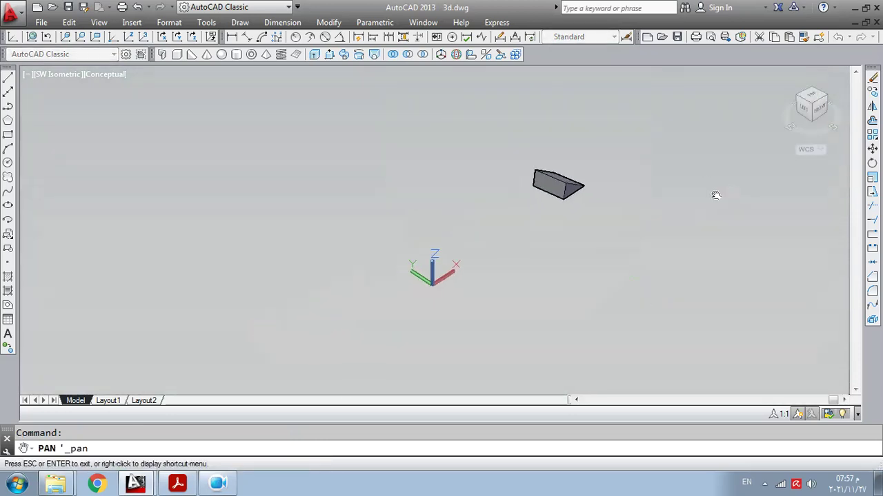
right_click(715, 200)
click(725, 203)
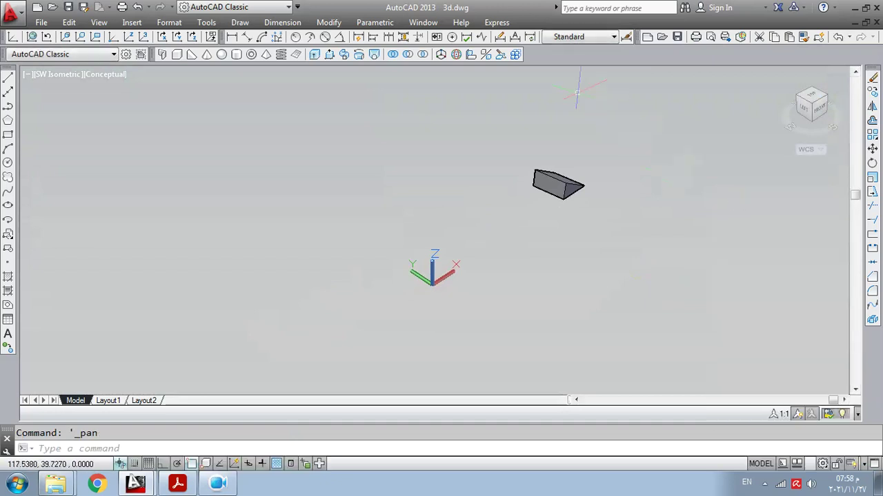
Create a polar 3D array of the wedge with 4 items over 360°, rotating the copies, centre 0,0,0 and second axis point 0,0,10
click(517, 56)
click(560, 181)
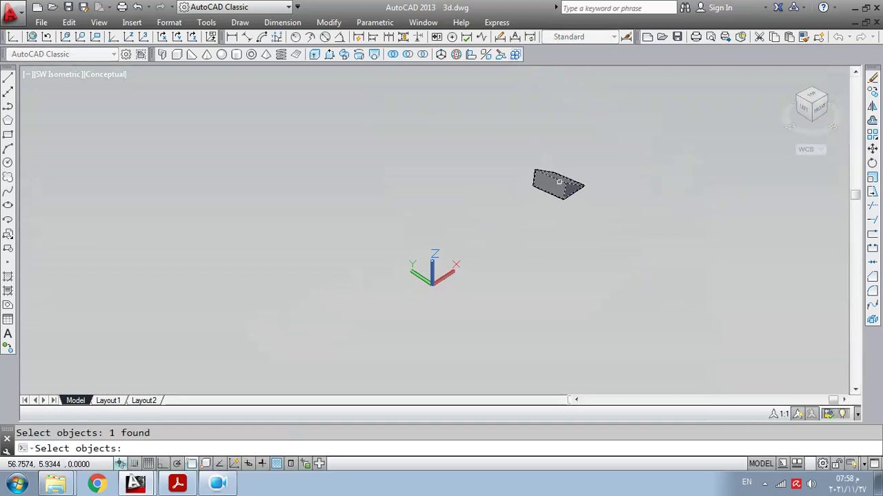
key(Return)
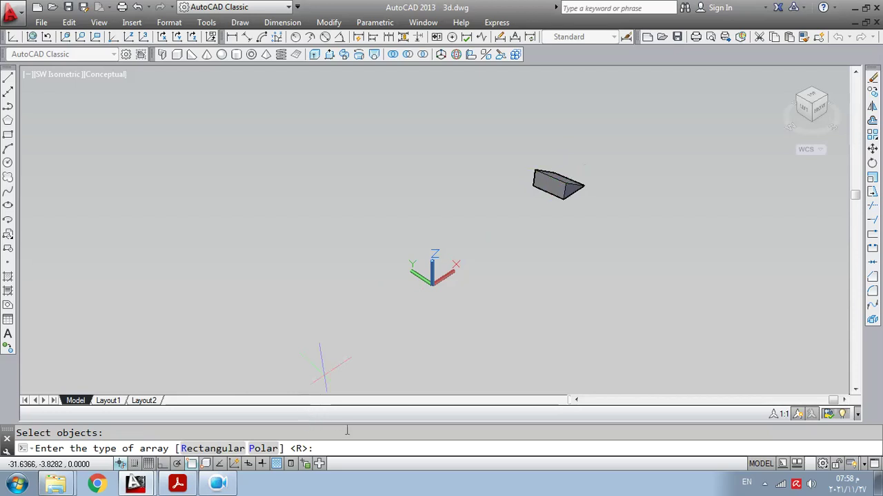
text(p)
key(Return)
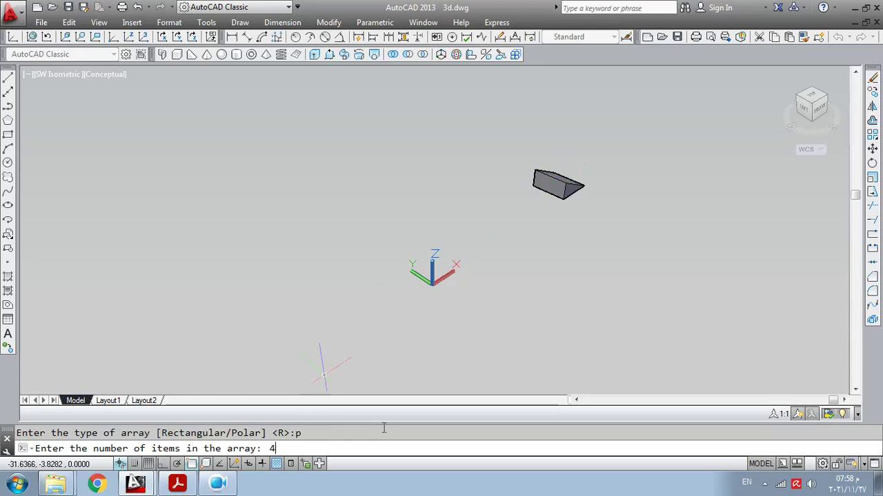
key(Return)
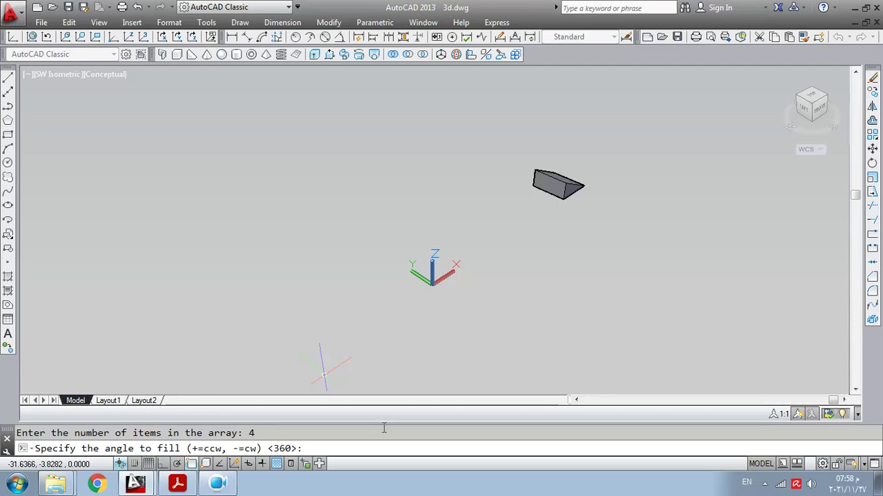
key(Return)
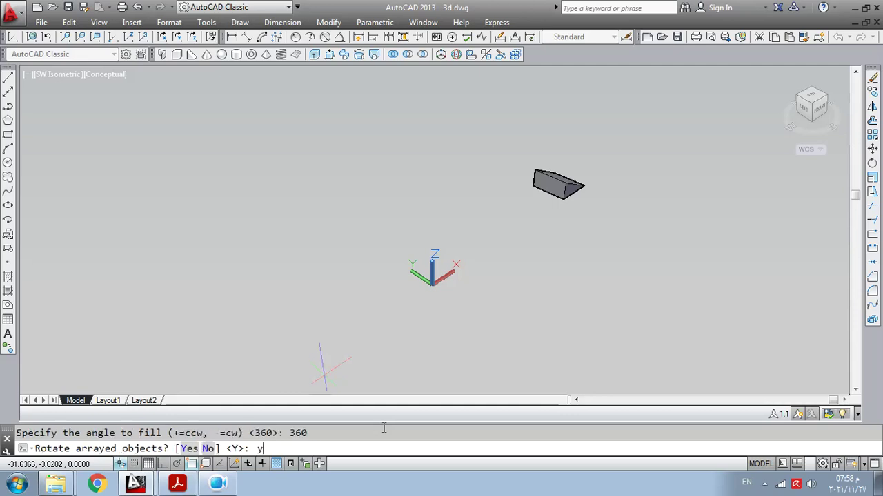
text(y)
key(Return)
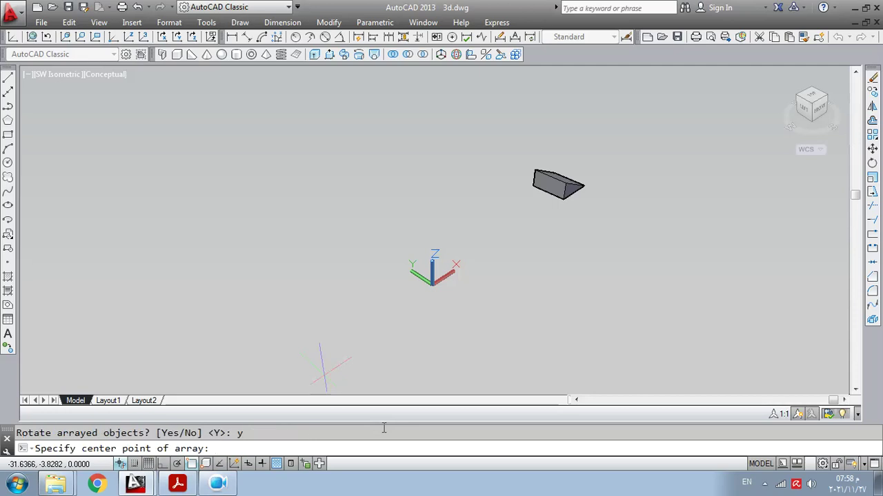
text(0,0,0)
key(Return)
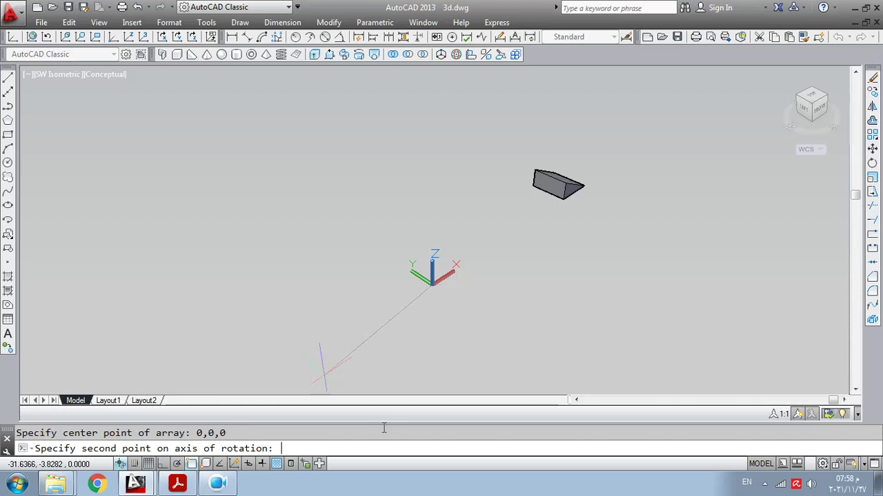
text(0,0,)
text(10)
key(Return)
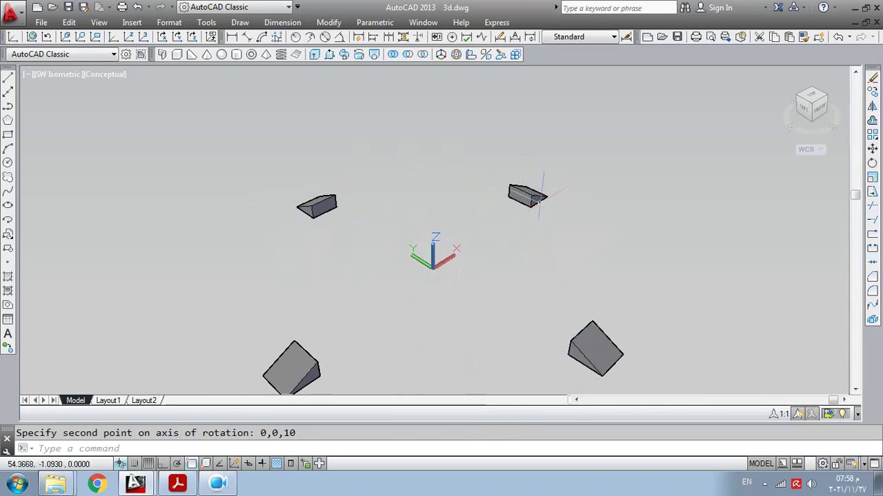
Examine the four rotated wedges around the Z axis and undo the polar array, leaving the single wedge
right_click(525, 196)
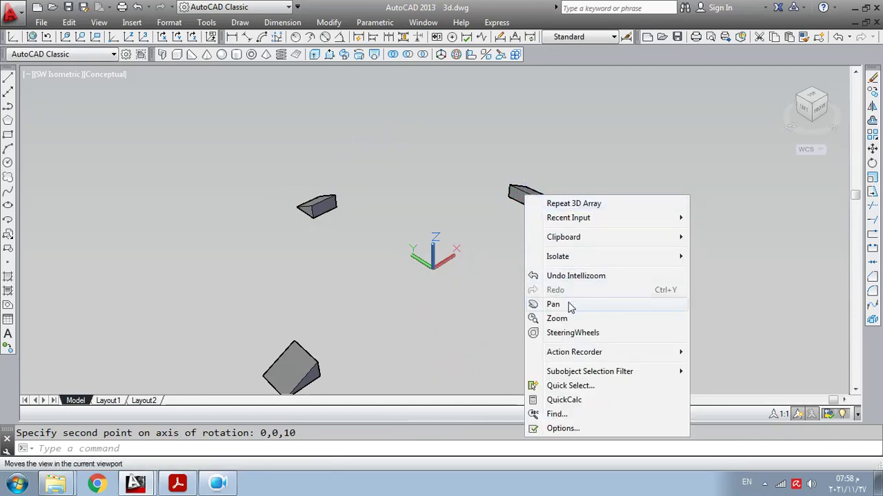
click(567, 304)
drag(589, 291, 607, 220)
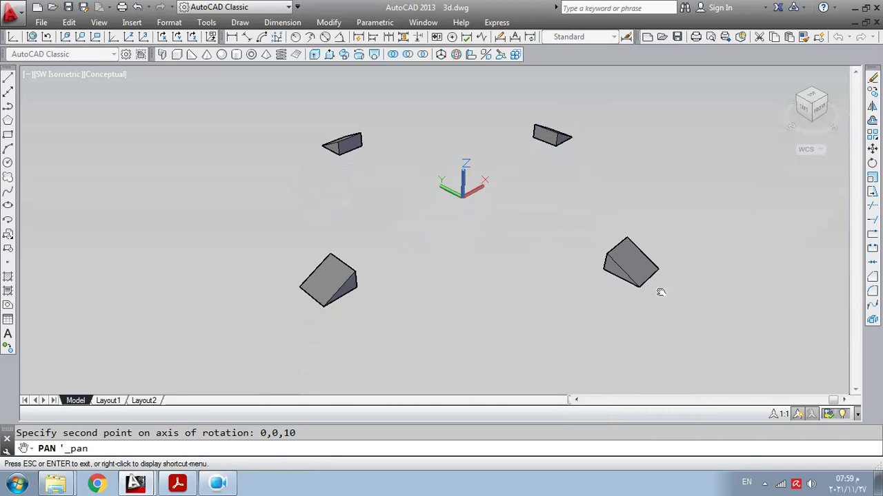
right_click(463, 194)
click(483, 200)
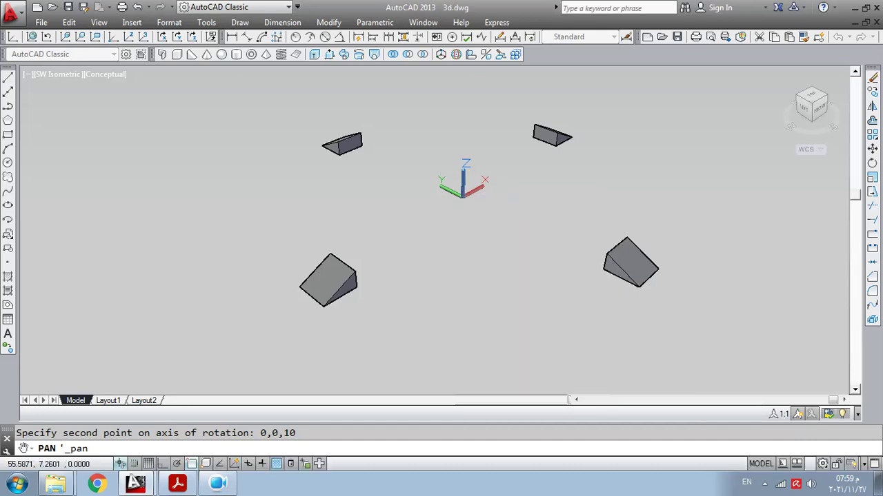
click(137, 8)
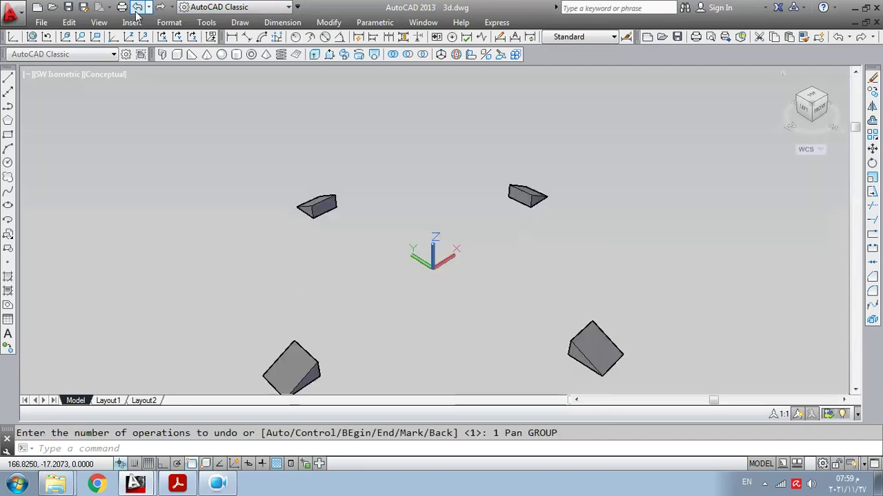
click(137, 8)
click(137, 8)
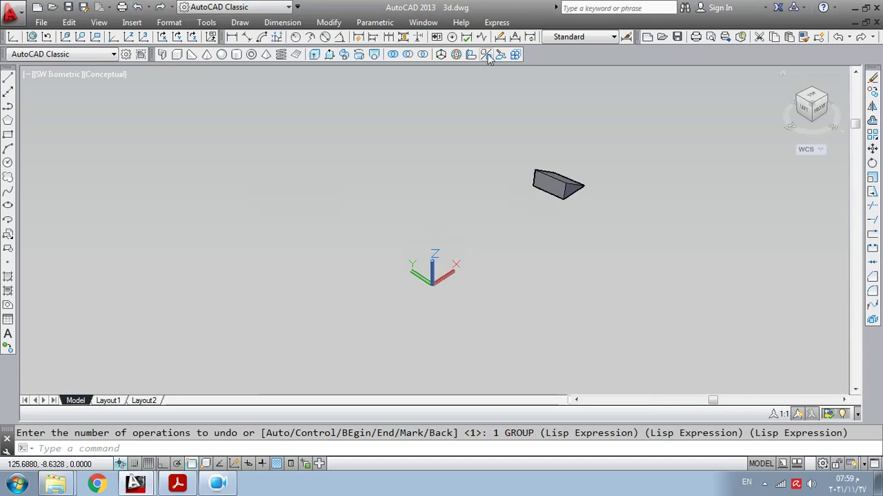
Create a polar 3D array of the wedge with 4 items over 360° without rotating the copies, centre 0,0,0 and second axis point 0,0,20
click(515, 53)
click(556, 182)
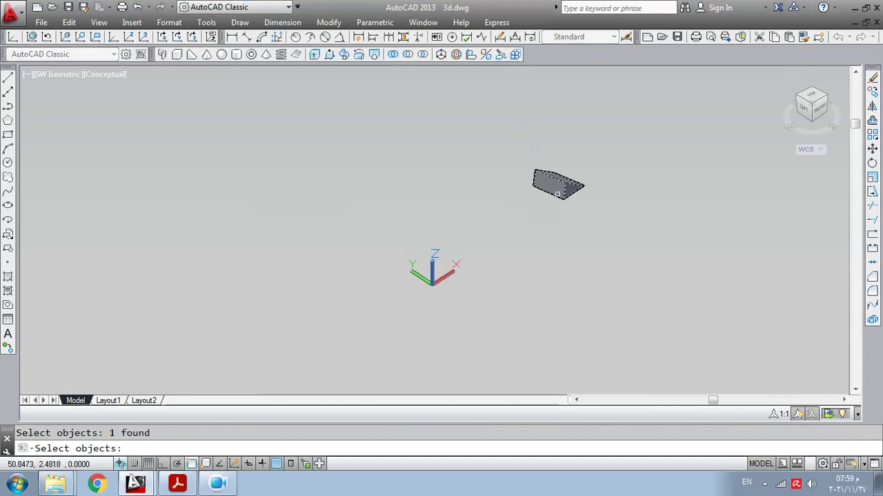
key(Return)
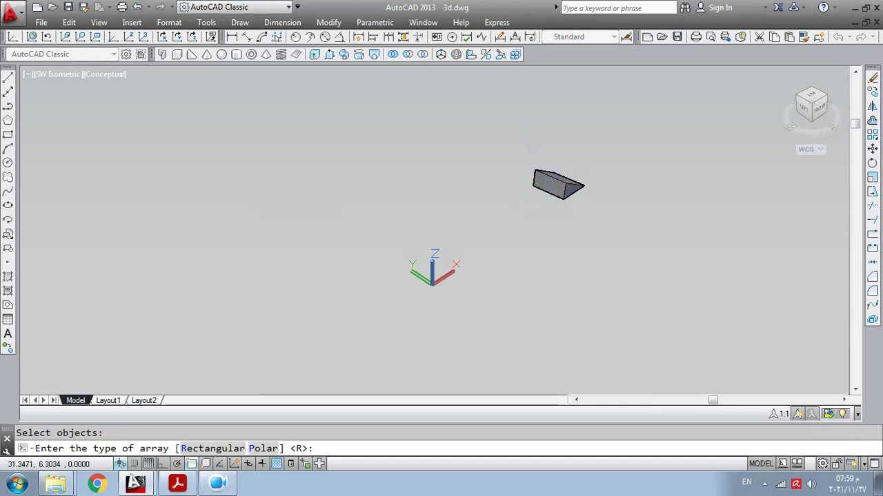
right_click(503, 219)
click(560, 290)
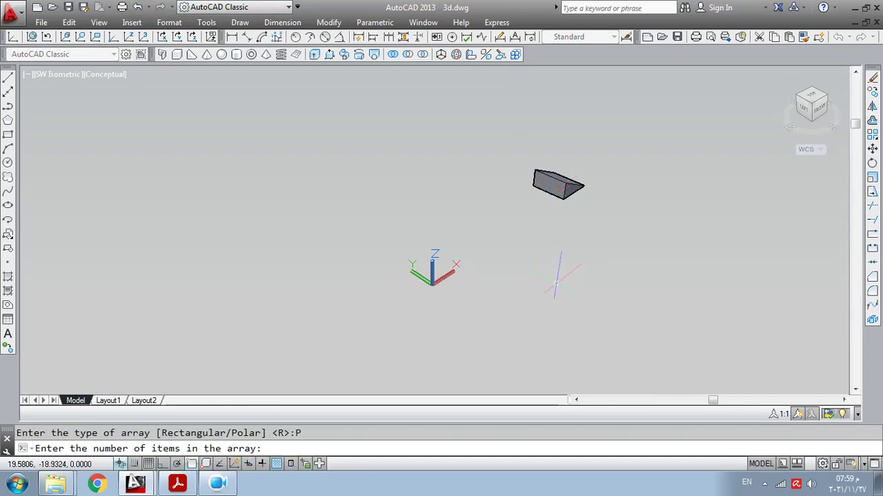
text(4)
key(Return)
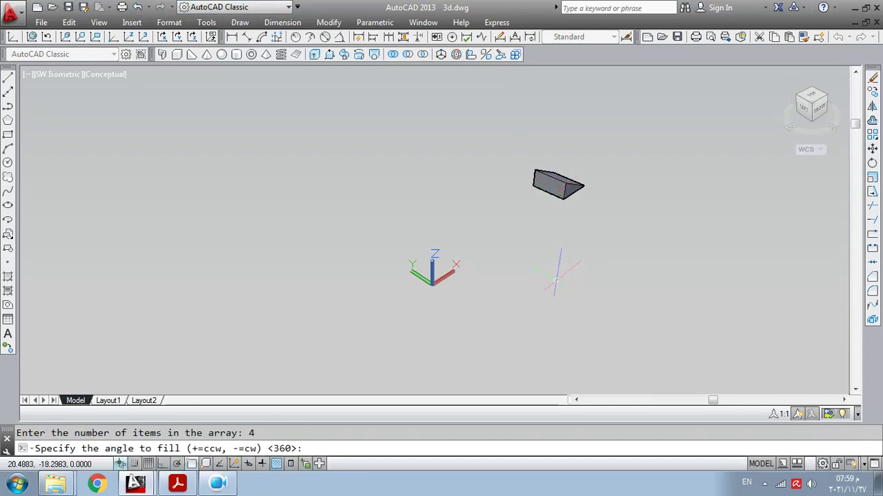
key(Return)
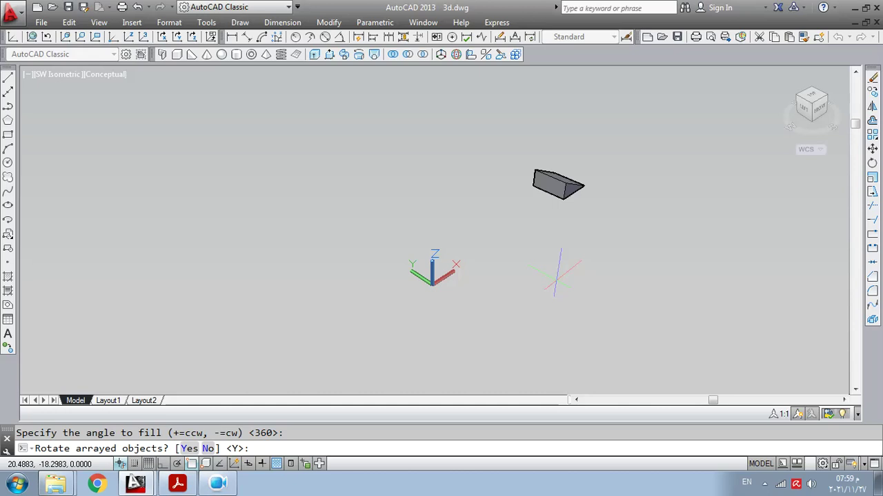
text(n)
key(Return)
text(0,0,0)
key(Return)
text(0,0,20)
key(Return)
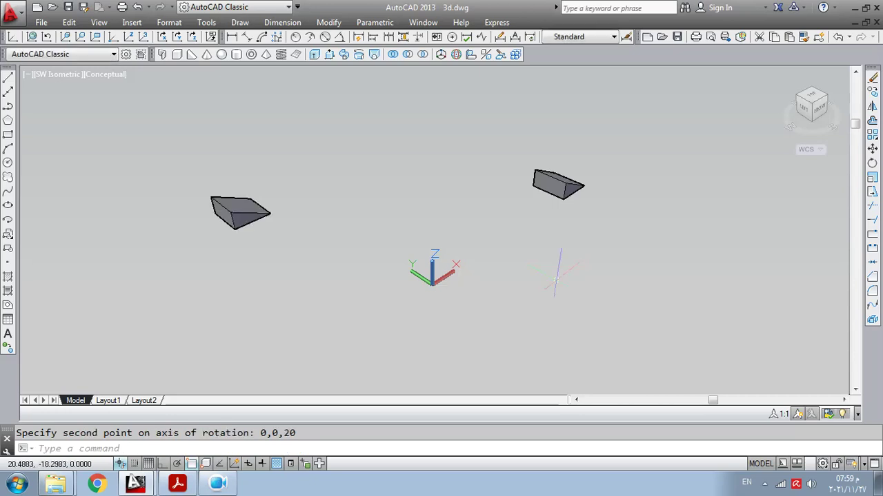
Look over the unrotated wedge copies and undo this polar array
scroll(436, 228, down, 2)
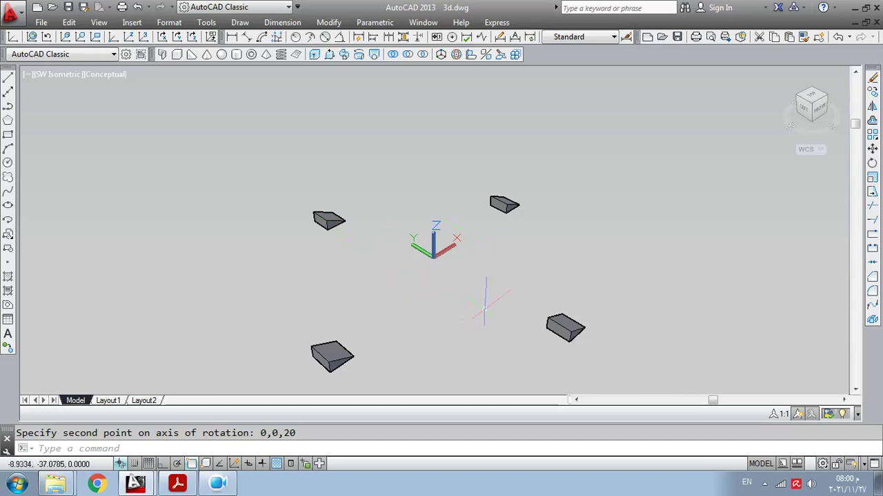
click(136, 8)
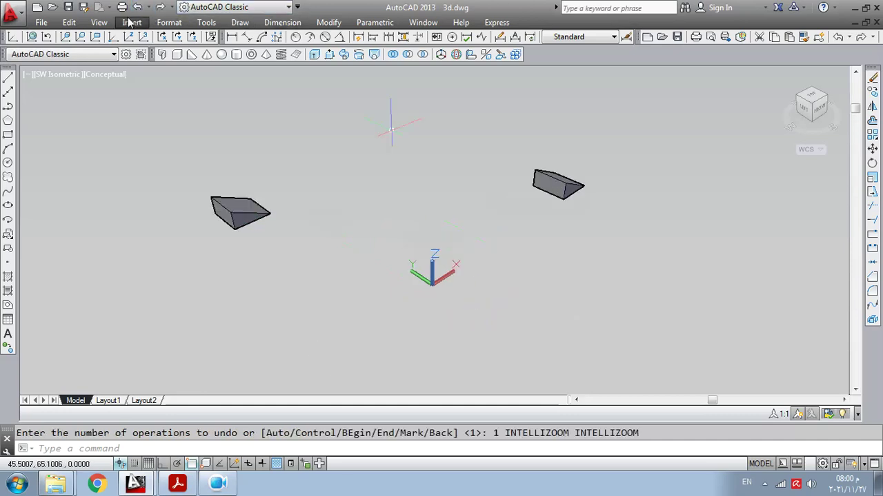
click(138, 9)
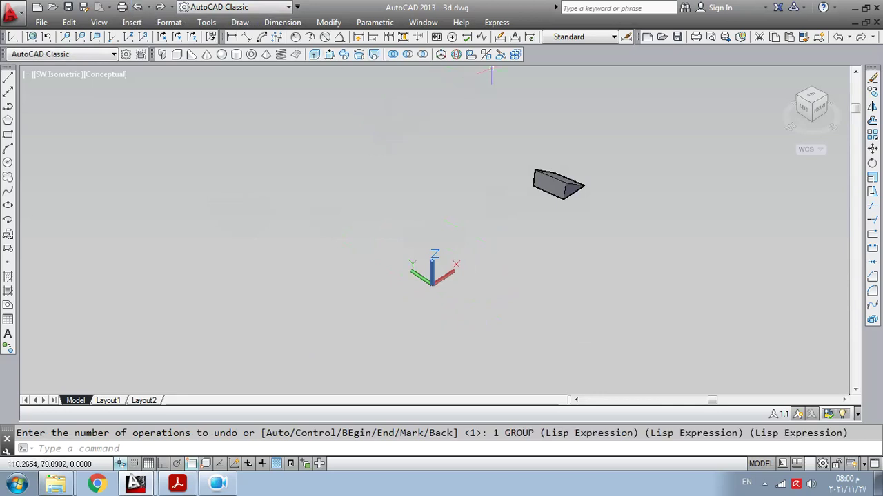
Create a polar 3D array of the wedge around the Y axis: 4 items, 360°, copies rotated, centre 0,0,0, second axis point 0,40,0
click(515, 55)
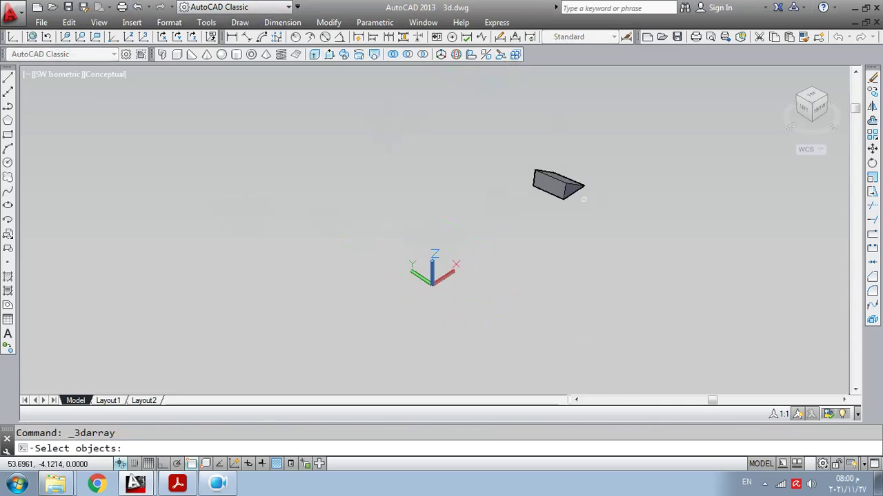
click(562, 182)
right_click(560, 184)
right_click(560, 184)
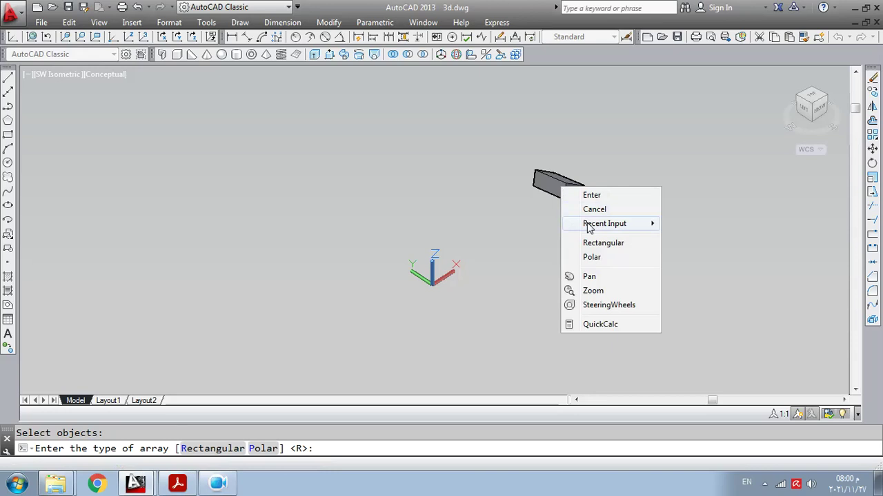
click(600, 256)
text(4)
key(Return)
key(Return)
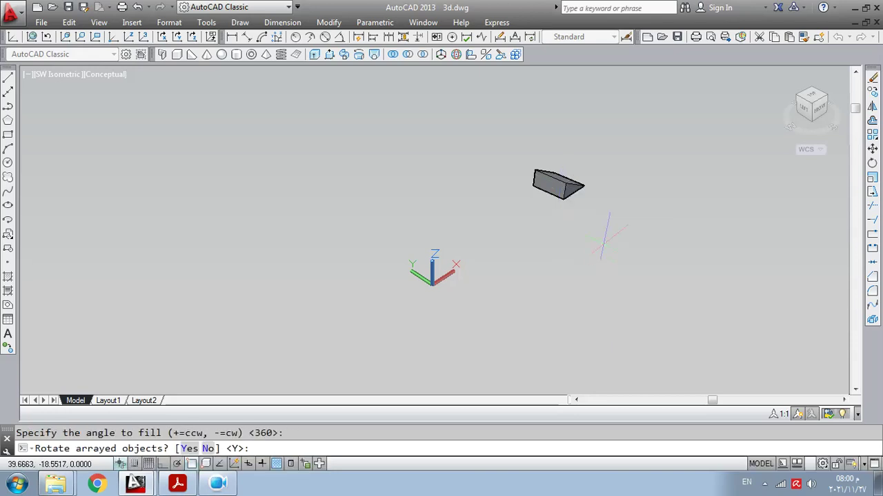
key(Return)
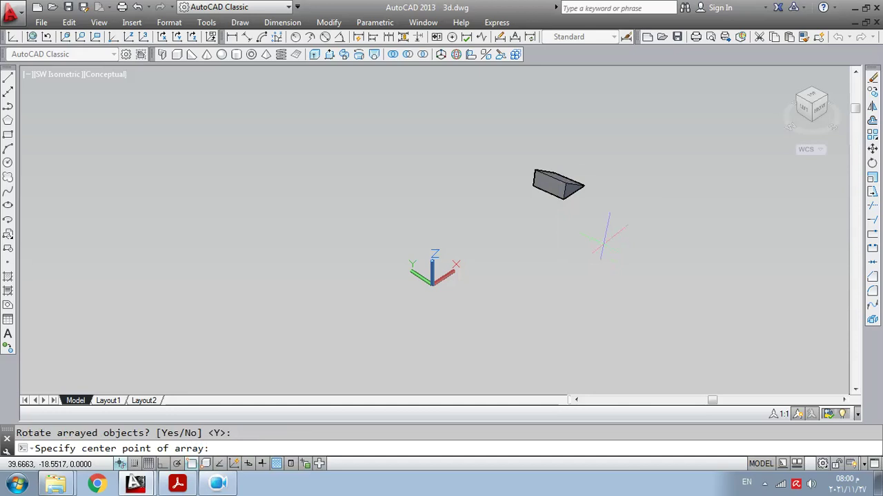
text(0,0,0)
key(Return)
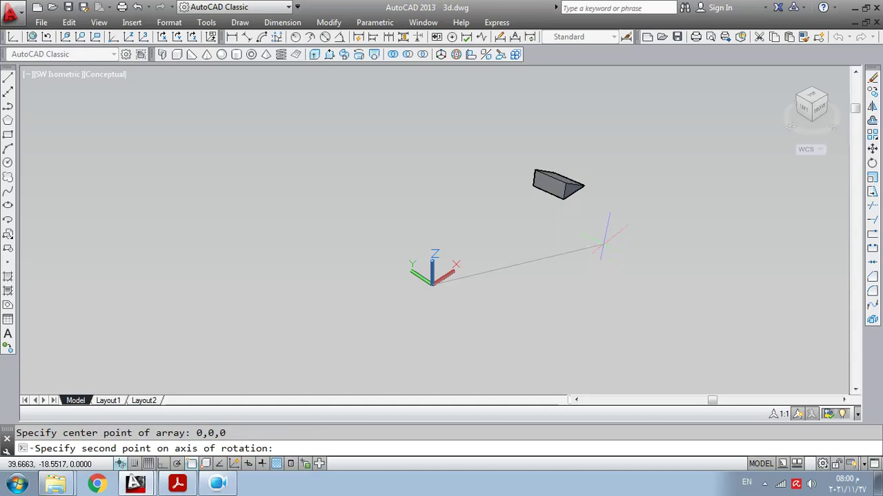
text(0,40,0)
key(Return)
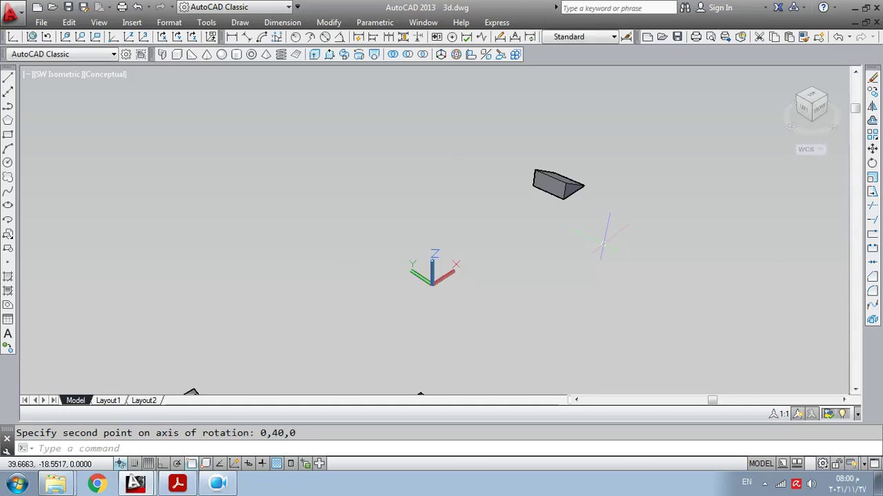
Orbit around the four wedge copies arrayed about the Y axis and undo the polar array, restoring the single wedge
scroll(532, 235, down, 2)
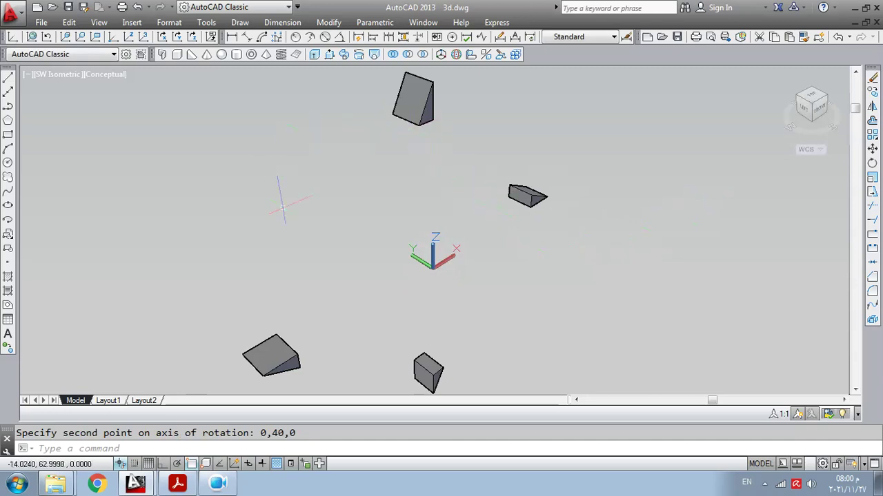
click(99, 22)
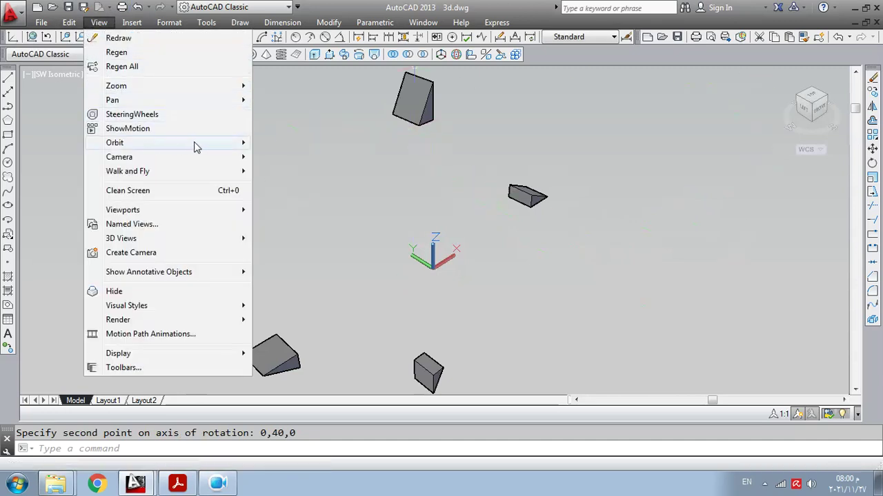
mouse_move(198, 143)
click(269, 144)
drag(277, 214, 273, 232)
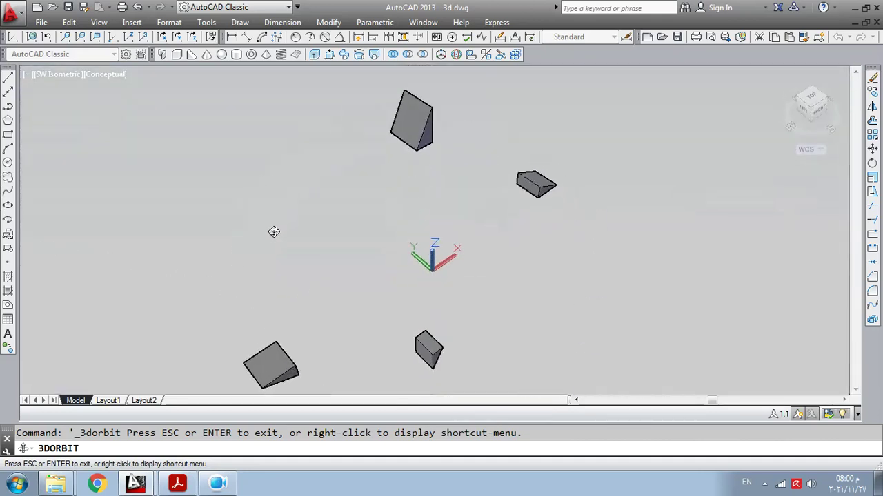
right_click(498, 126)
click(521, 135)
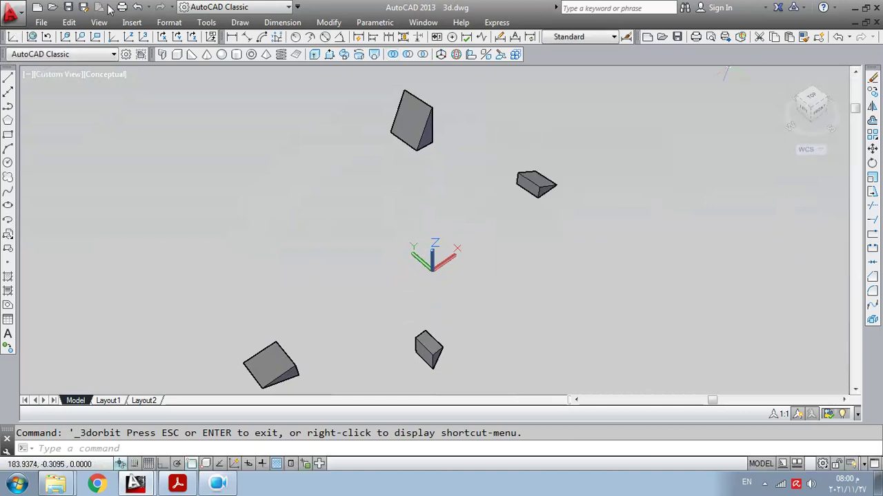
click(138, 8)
click(138, 7)
click(138, 7)
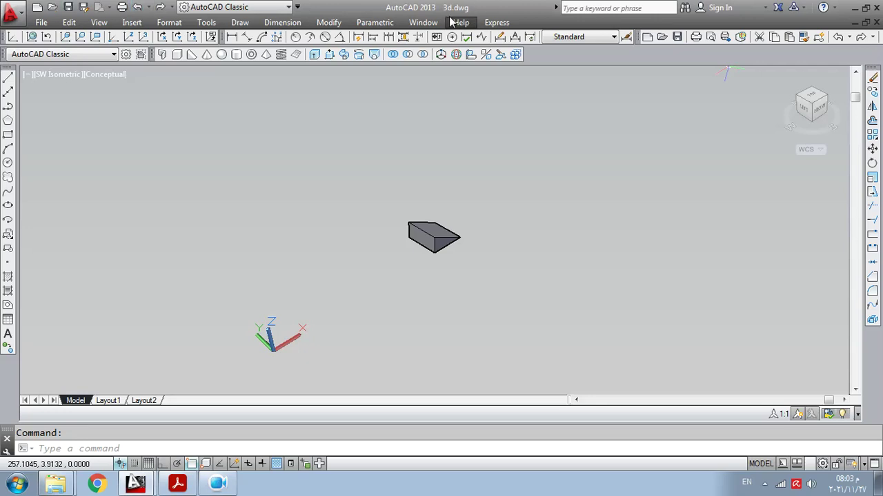
Create a polar 3D array of the wedge: 4 items over 180°, copies rotated, centre 0,0,0, second axis point 0,0,20
click(515, 55)
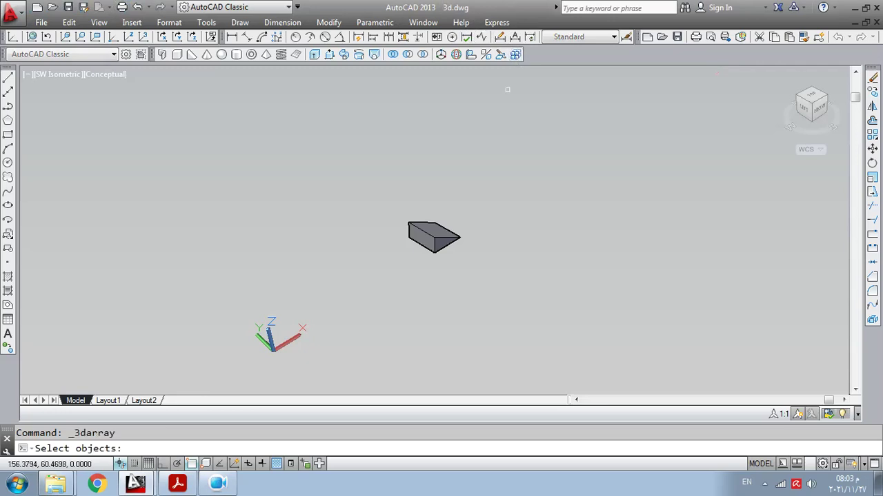
click(426, 234)
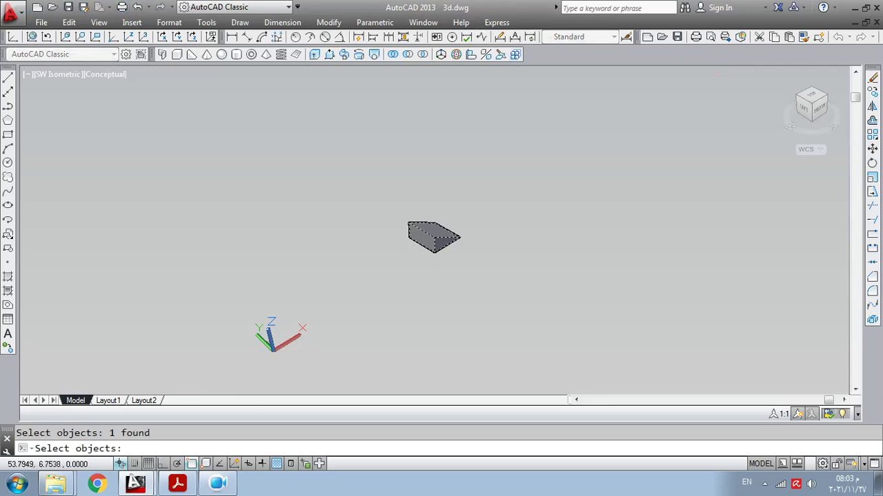
key(Return)
text(p)
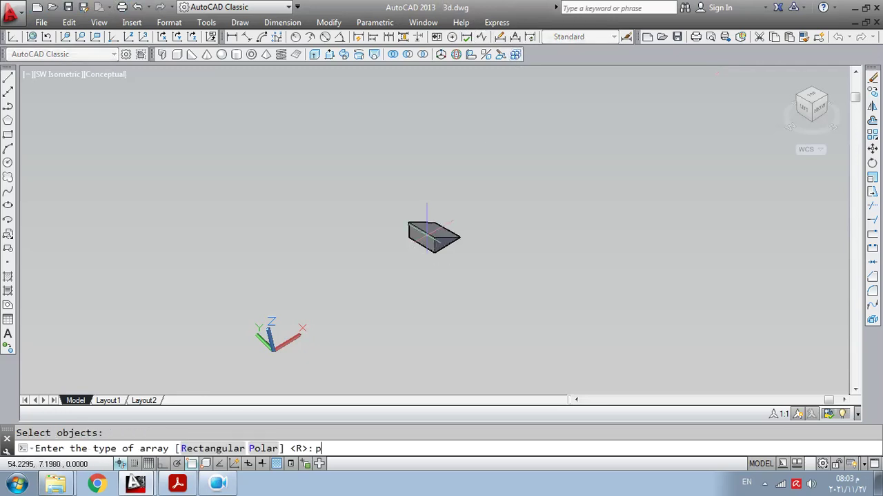
key(Return)
text(4)
key(Return)
text(180)
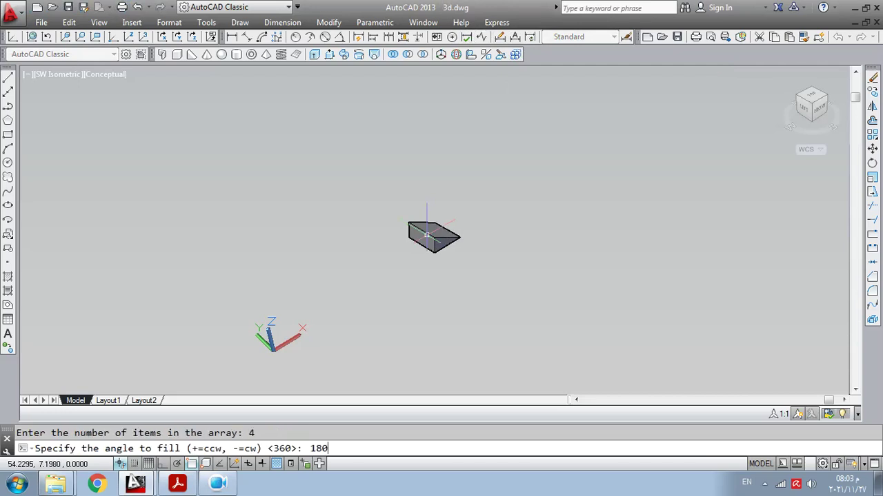
key(Return)
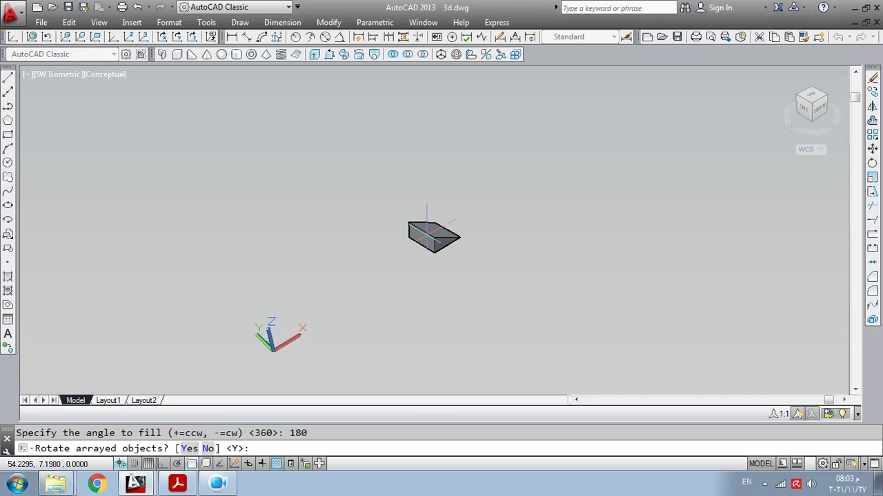
key(Return)
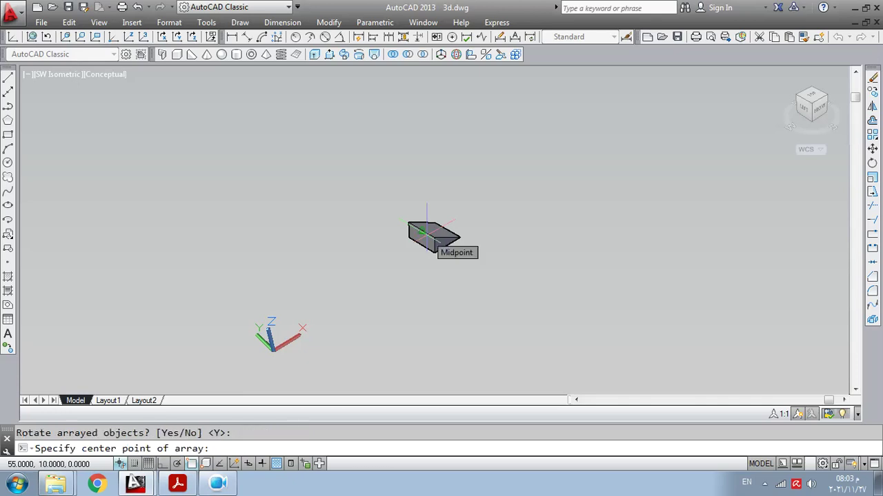
text(0,0,0)
key(Return)
text(0,0,20)
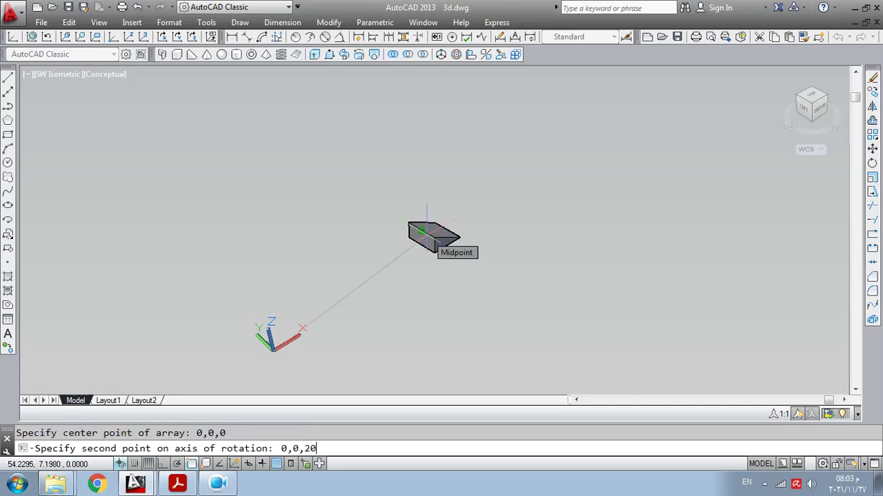
key(Return)
scroll(427, 235, down, 2)
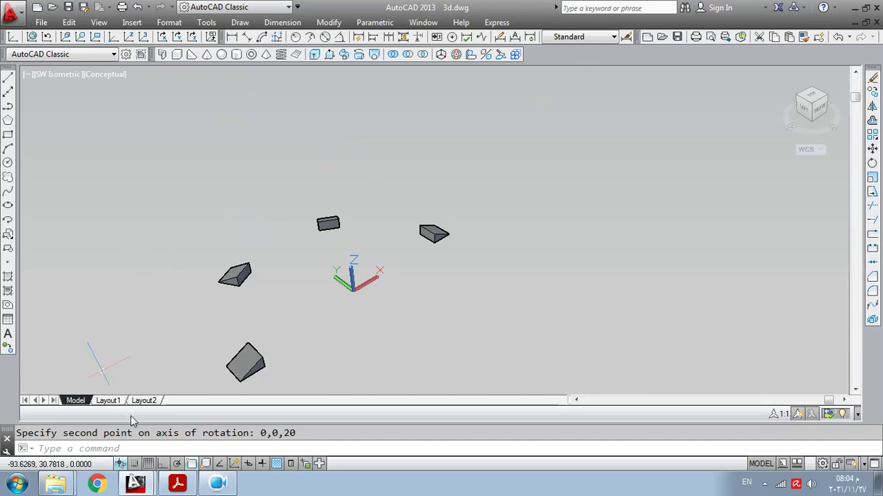
Switch to Windows Explorer, browse from the 3d array folder to the 3d mirror folder and open mn.dwg
click(55, 483)
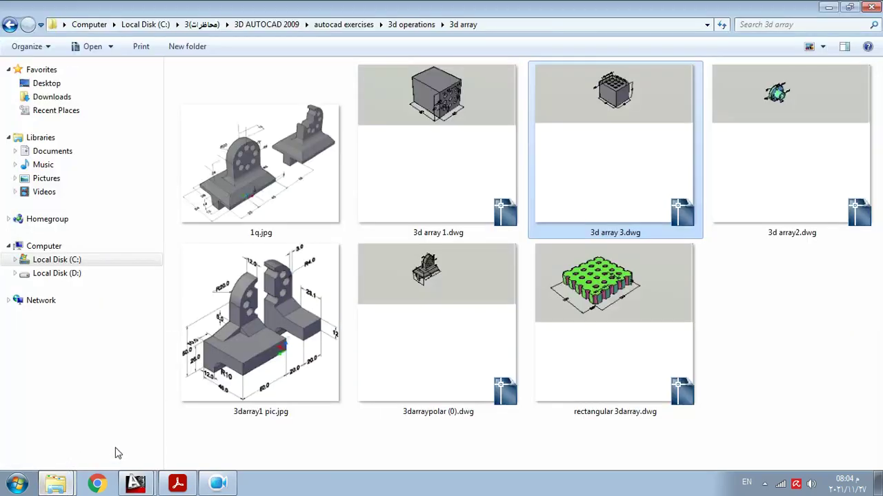
click(407, 25)
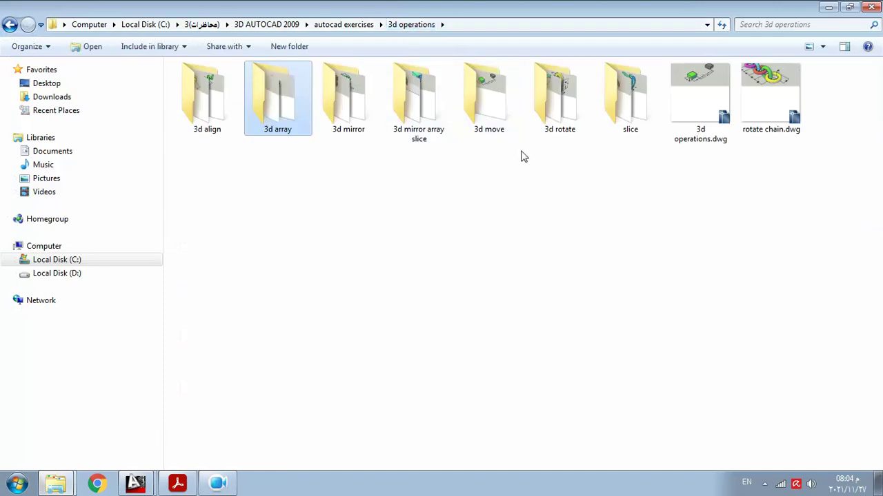
double_click(343, 117)
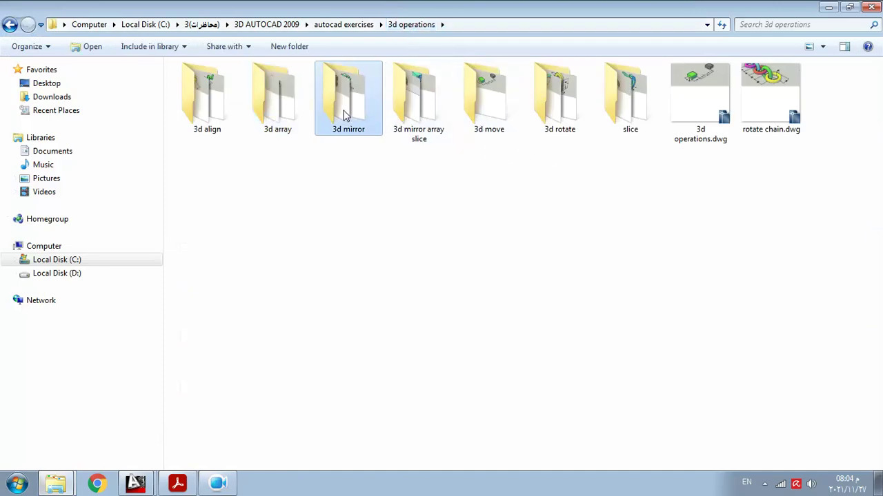
double_click(575, 110)
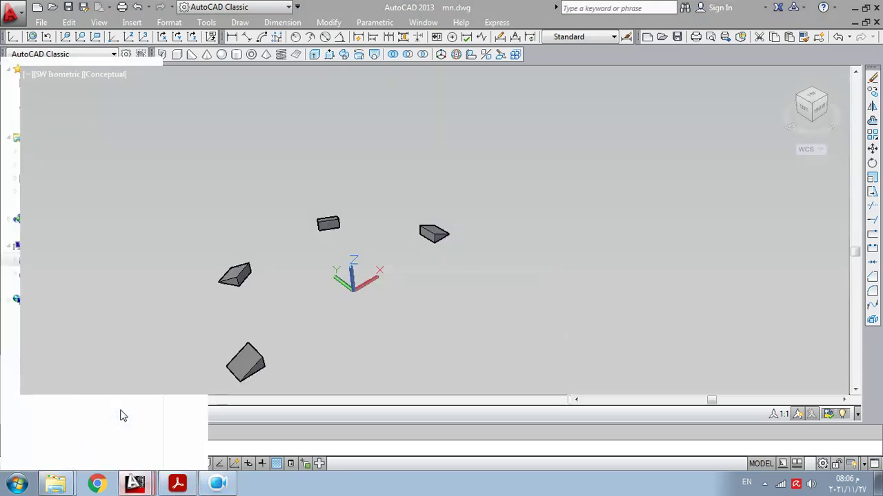
Erase all four arrayed wedges from 3d.dwg
click(873, 77)
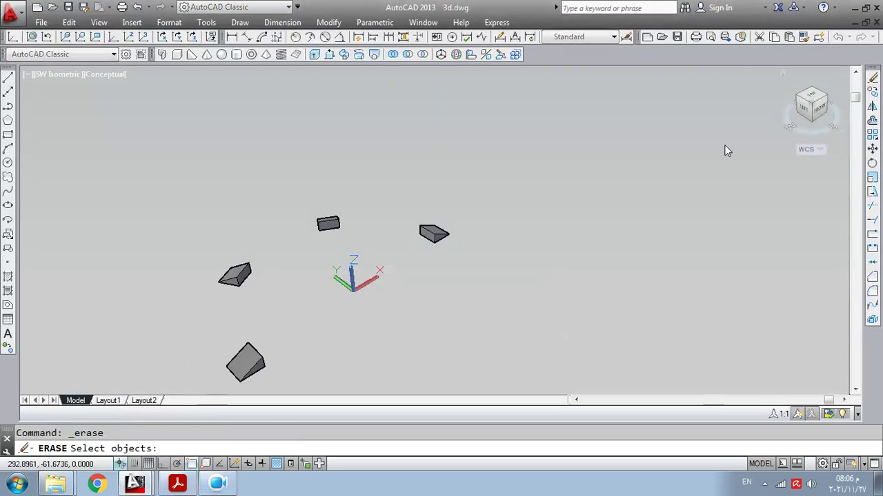
click(599, 168)
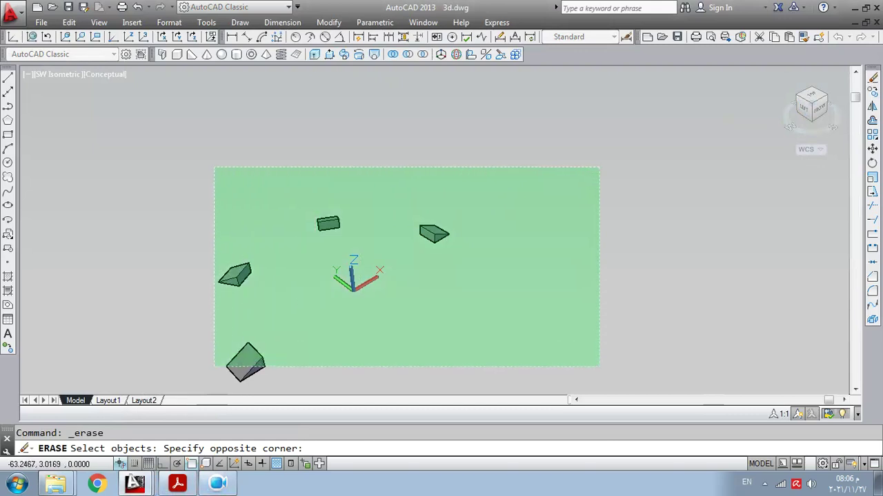
click(212, 373)
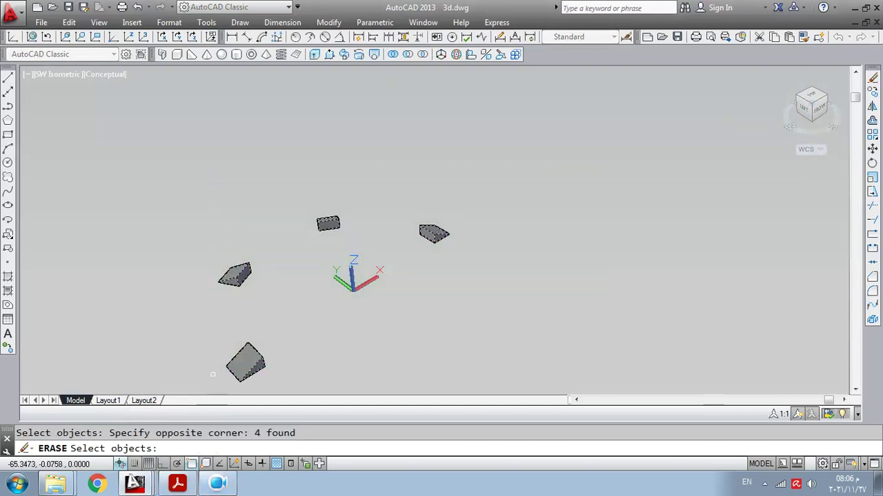
click(872, 79)
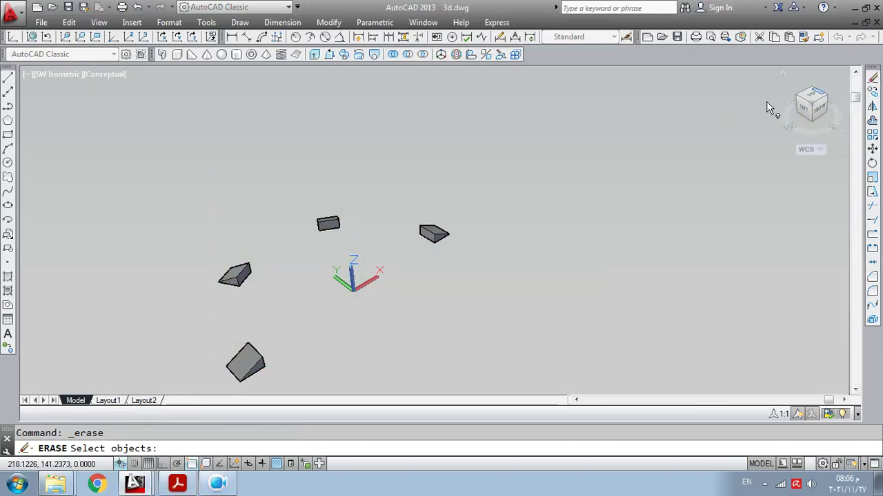
click(666, 139)
click(218, 376)
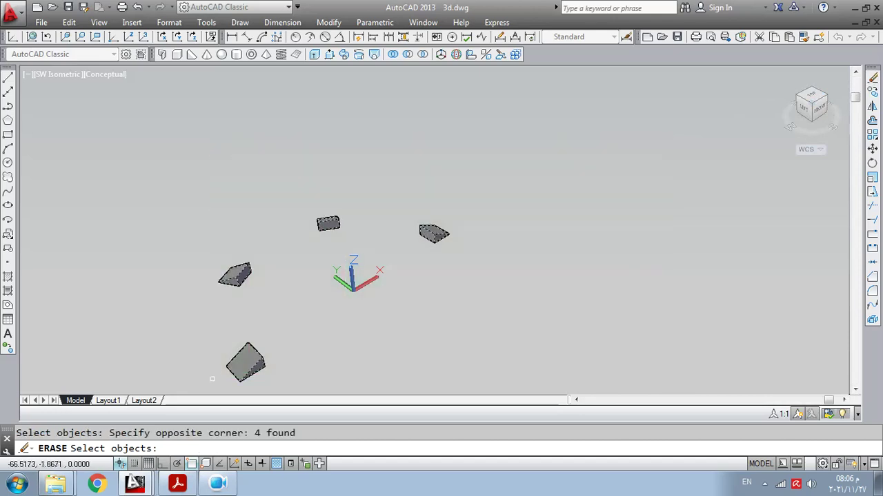
key(Return)
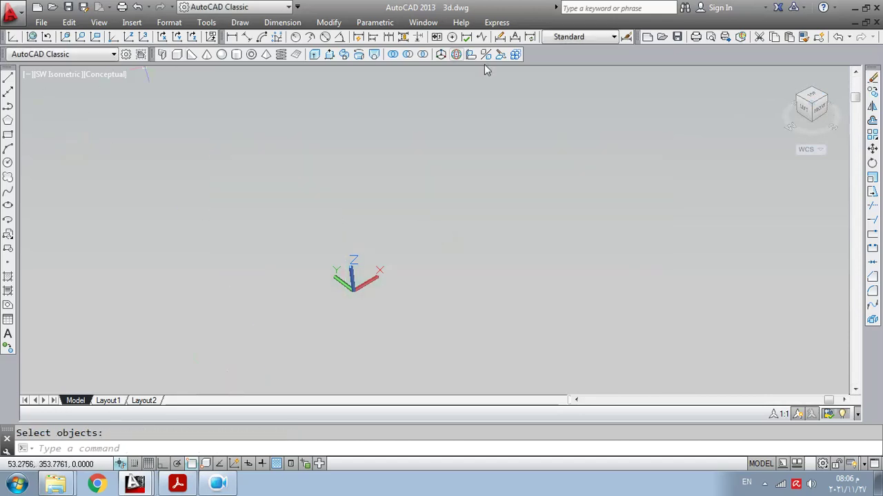
Set the empty drawing's 3D view to SE Isometric
click(827, 101)
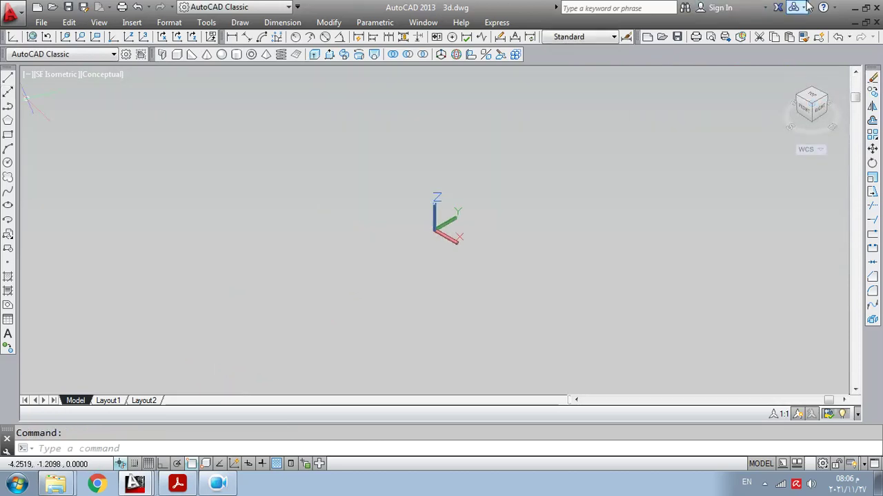
click(99, 22)
mouse_move(145, 244)
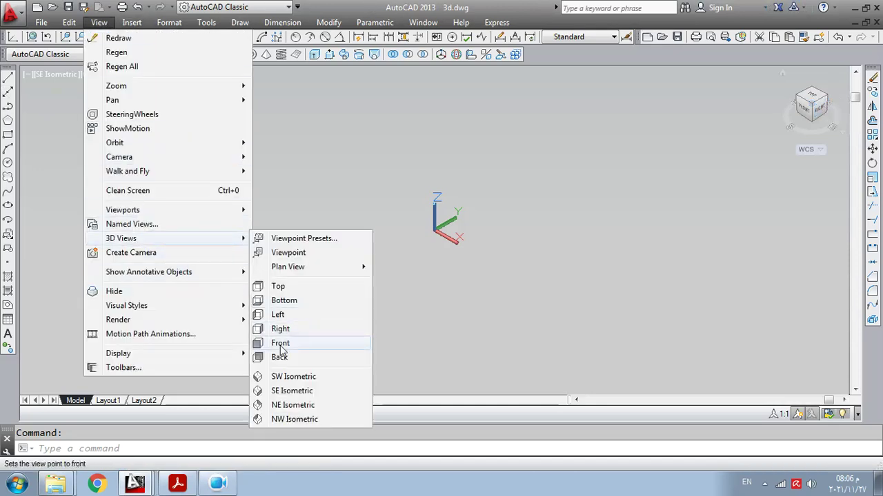
click(334, 391)
click(324, 145)
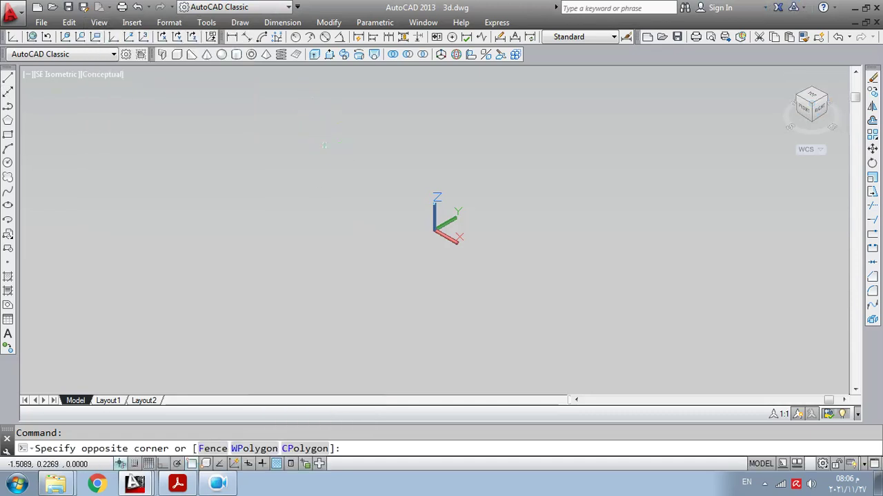
click(324, 145)
Create a wedge with its first corner at 0,0,0 and its other corner at 5,3,6, and fit it in view
click(192, 55)
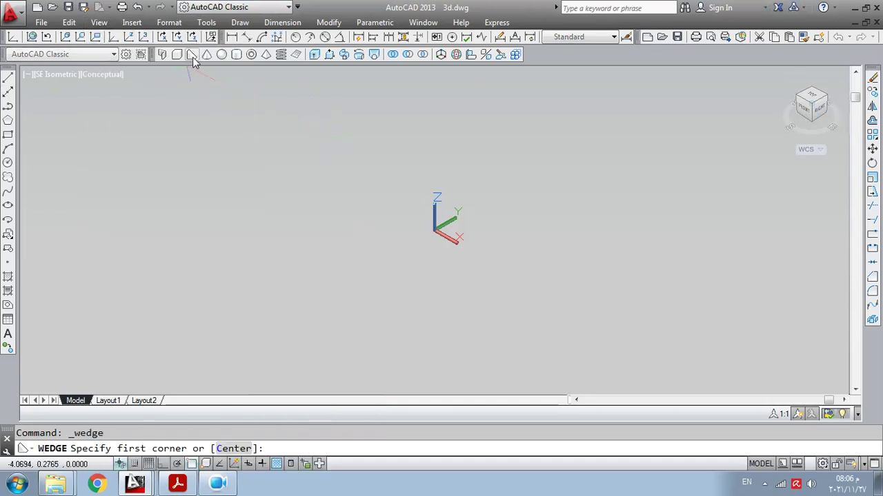
text(0,0,0)
key(Return)
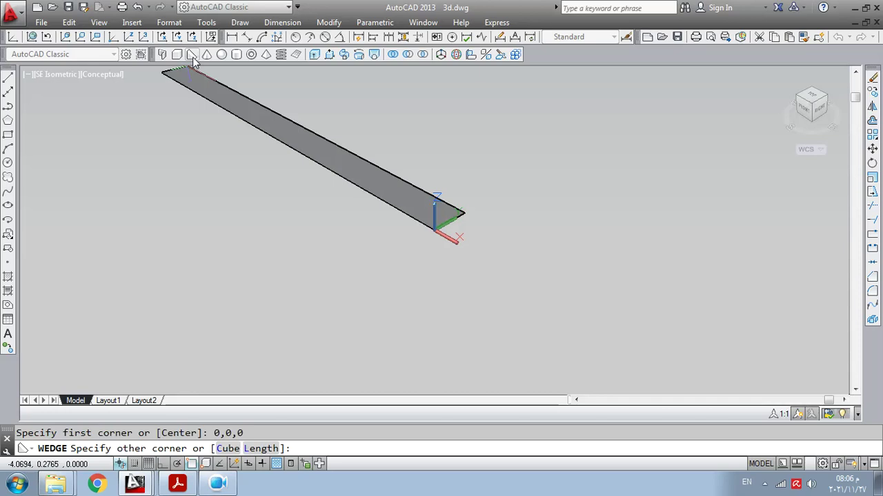
text(5,3,6)
key(Return)
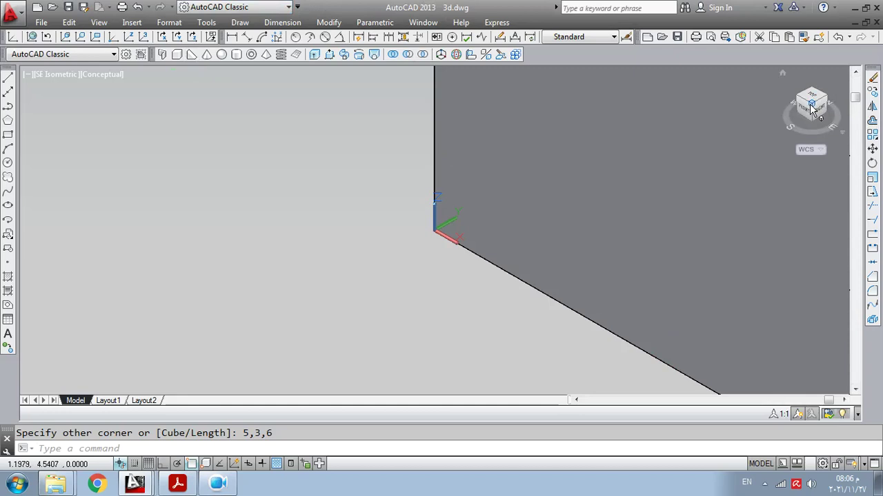
click(782, 72)
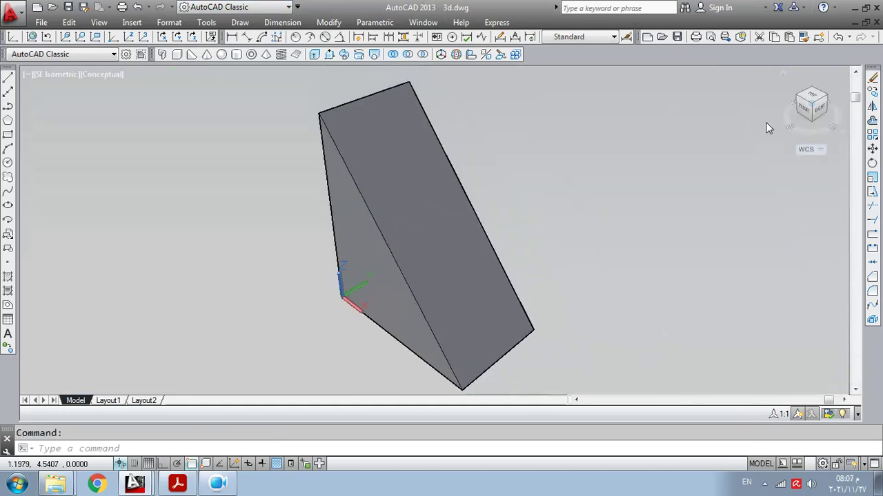
scroll(495, 317, down, 4)
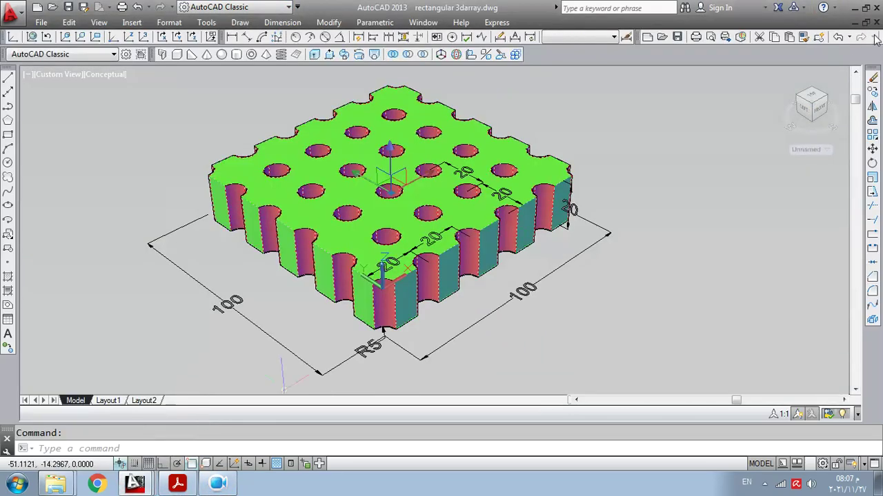
Close the rectangular 3darray.dwg drawing and examine the dimensioned wedge array in mn.dwg from the top view
click(875, 37)
click(486, 273)
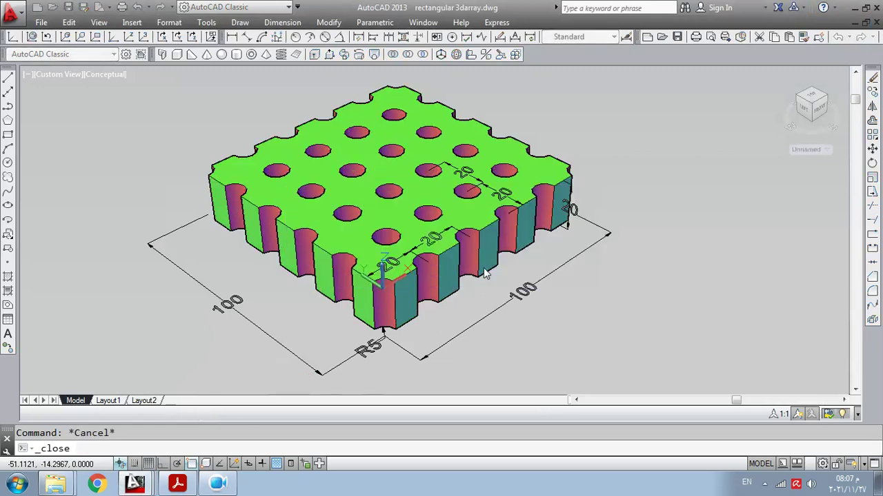
click(56, 484)
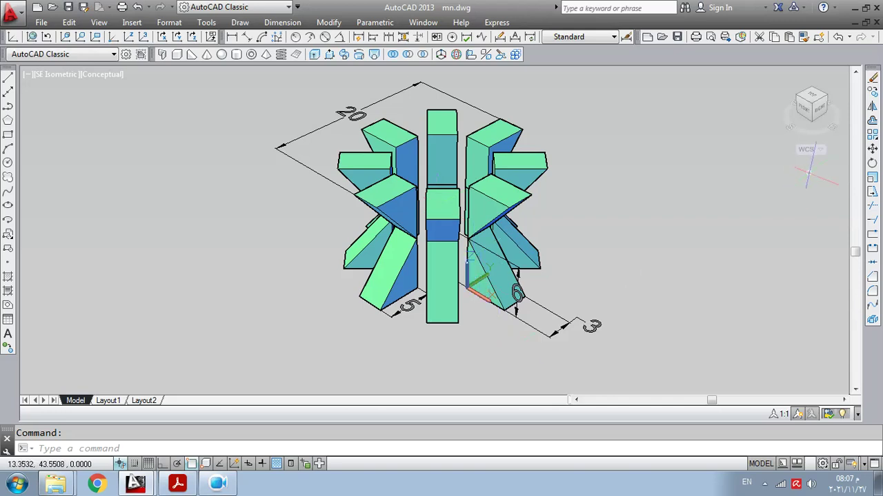
click(812, 101)
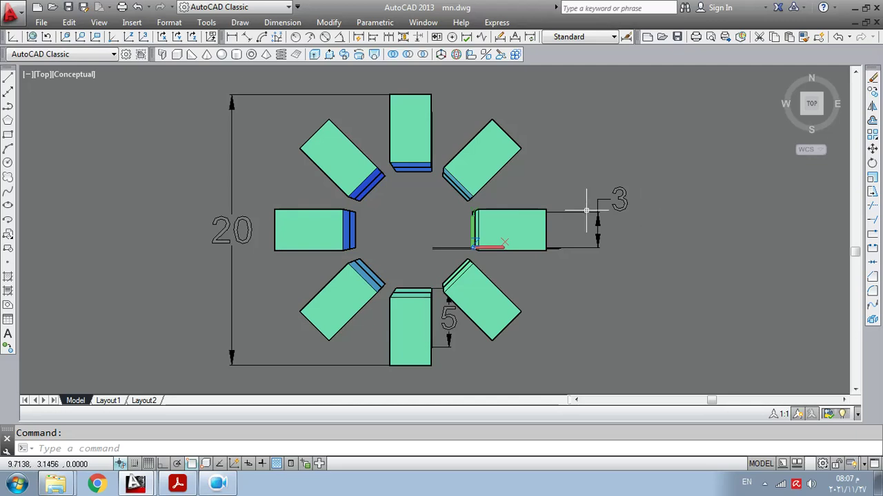
right_click(624, 327)
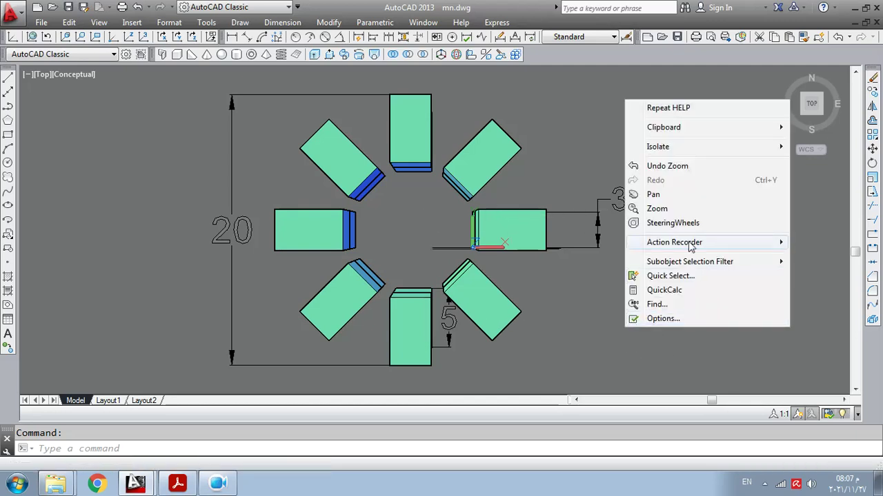
Turn the dimensioned wedge array in mn.dwg to the SE Isometric view to examine it, and return to 3d.dwg
click(680, 201)
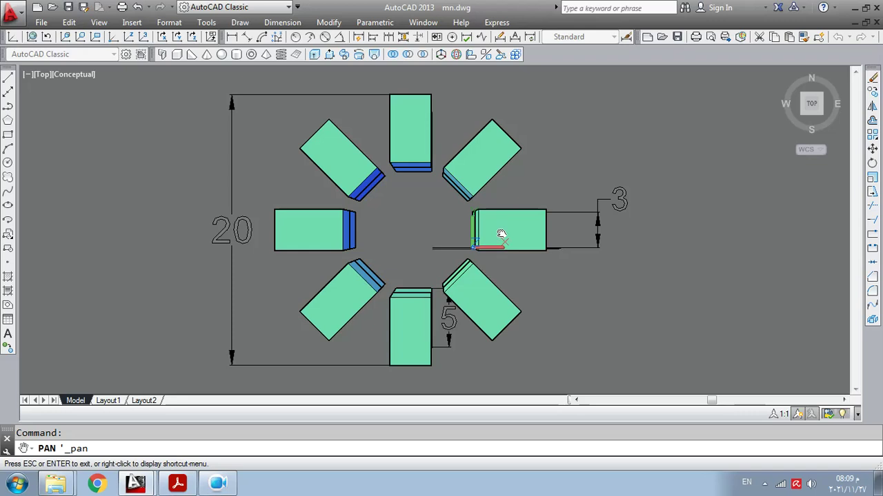
right_click(718, 130)
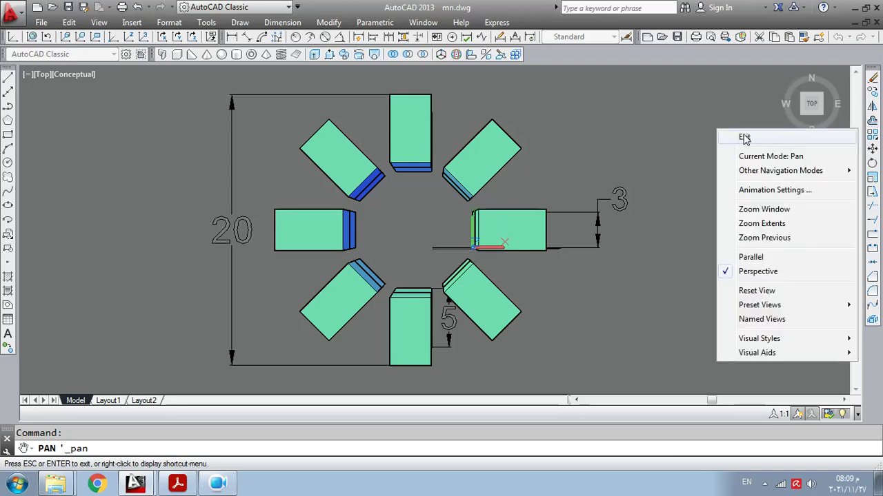
click(744, 137)
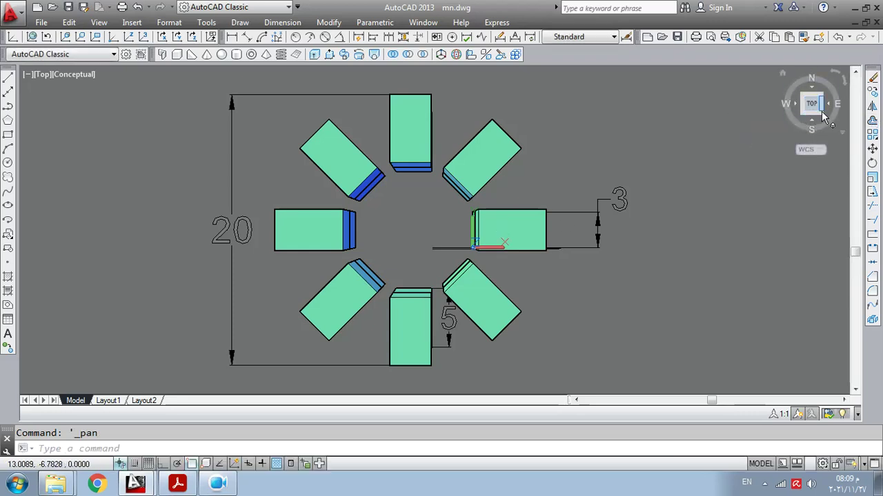
click(822, 117)
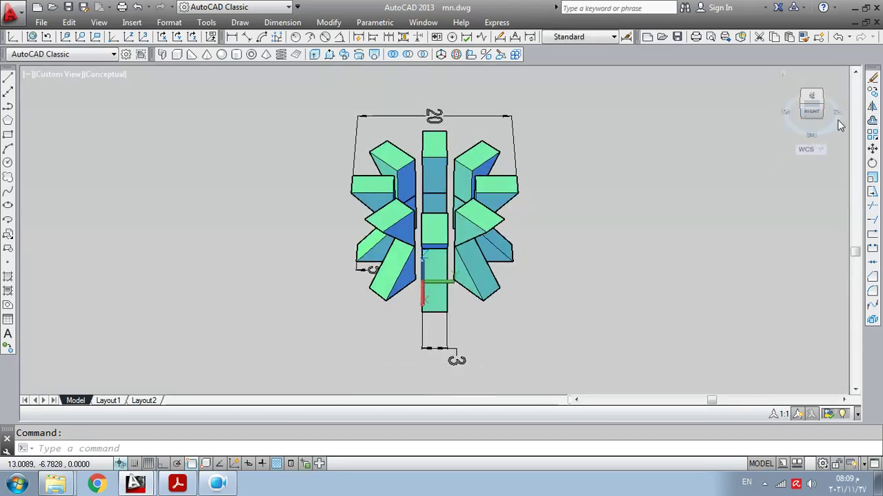
click(803, 96)
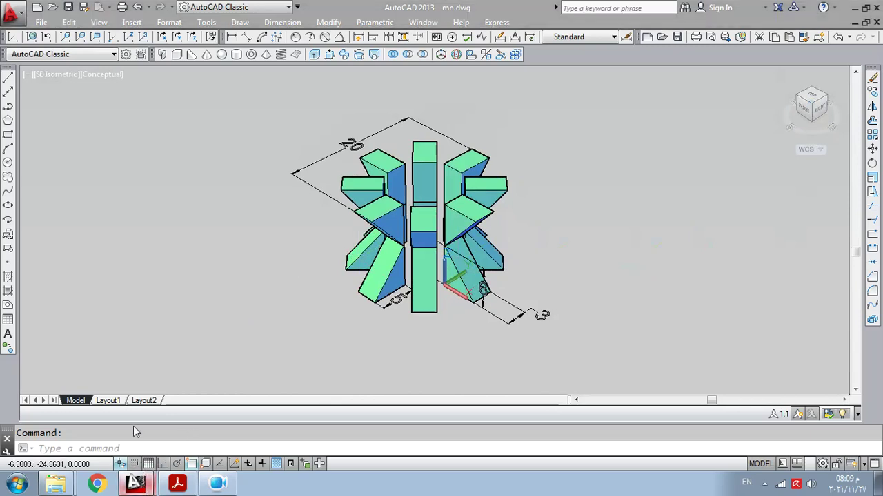
key(ctrl+Tab)
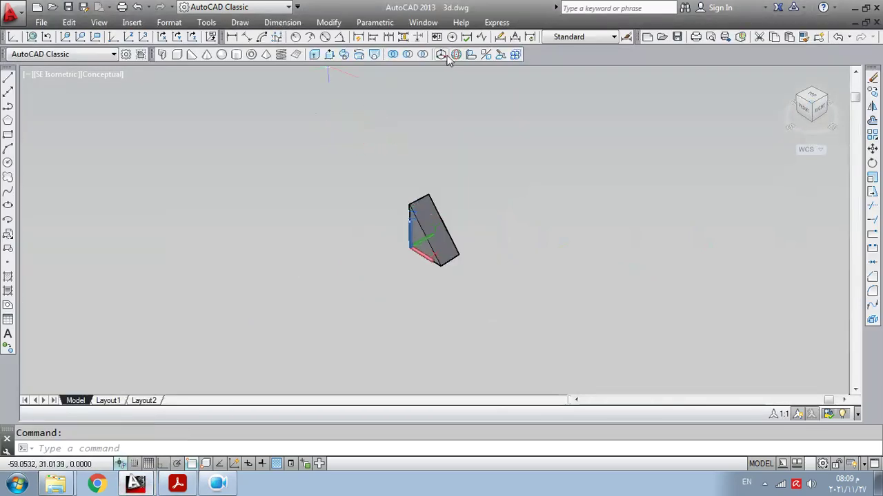
Set up a polar 3D array of the wedge with 8 items filling 360 degrees and rotated copies
click(517, 56)
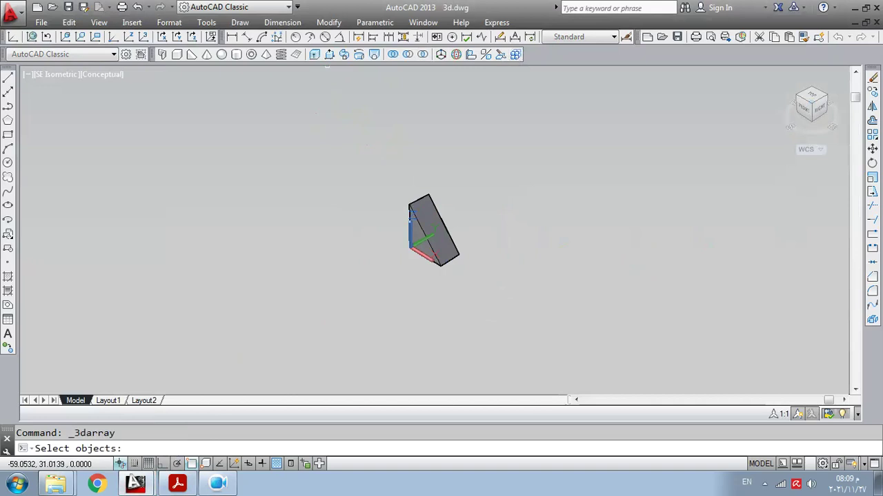
click(445, 243)
key(Return)
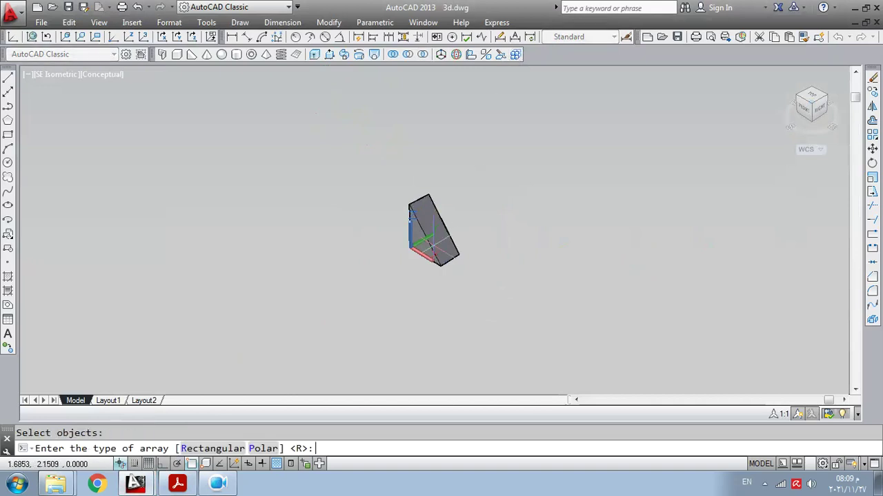
text(p)
key(Return)
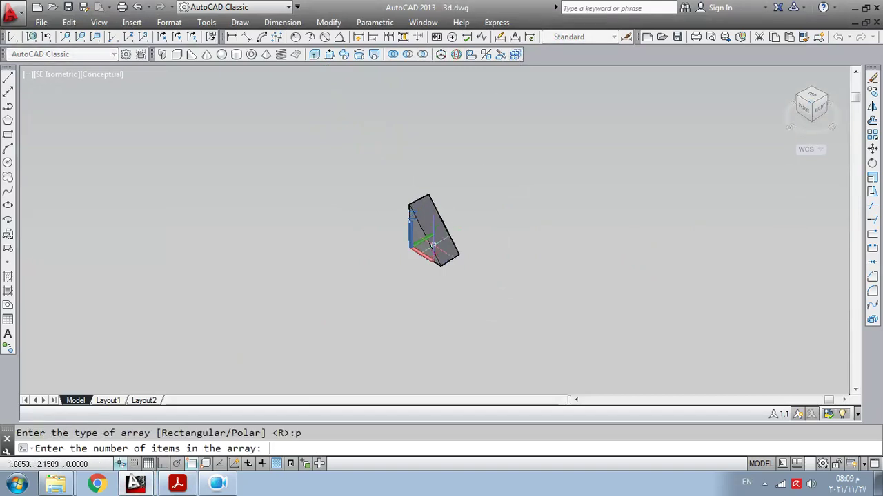
text(8)
key(Return)
text(360)
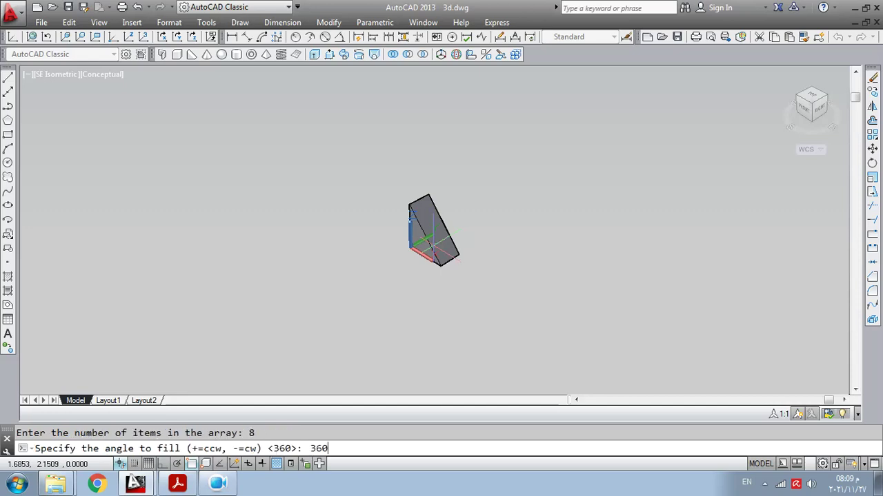
key(Return)
text(y)
key(Return)
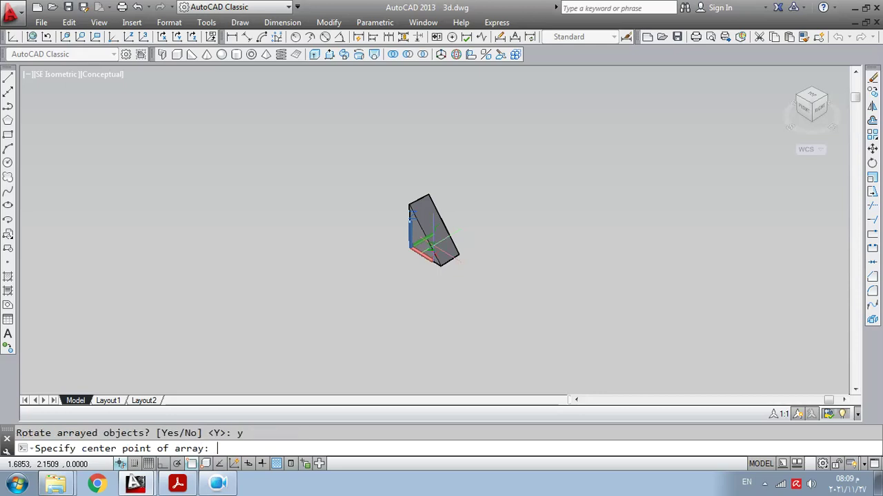
Complete the polar array around an axis from centre point -5,1.5,0 to @0,0,30, and undo the array
text(5,1.5,0)
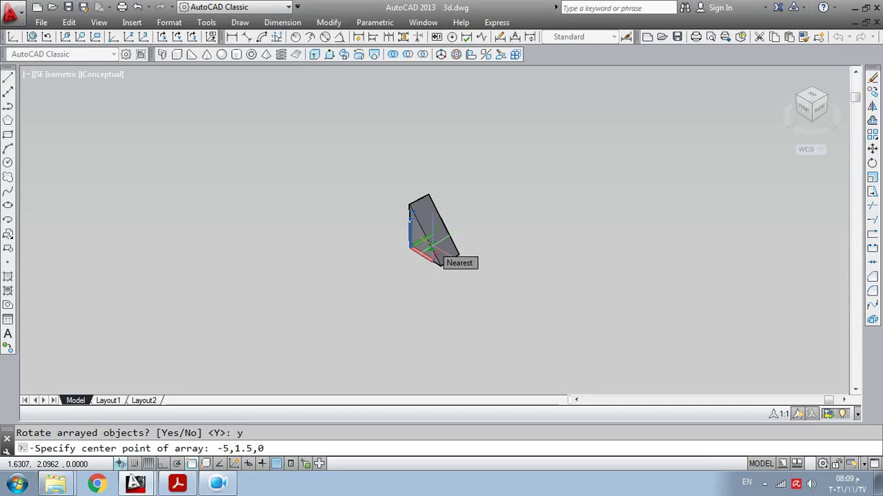
key(Return)
text(@0,0,)
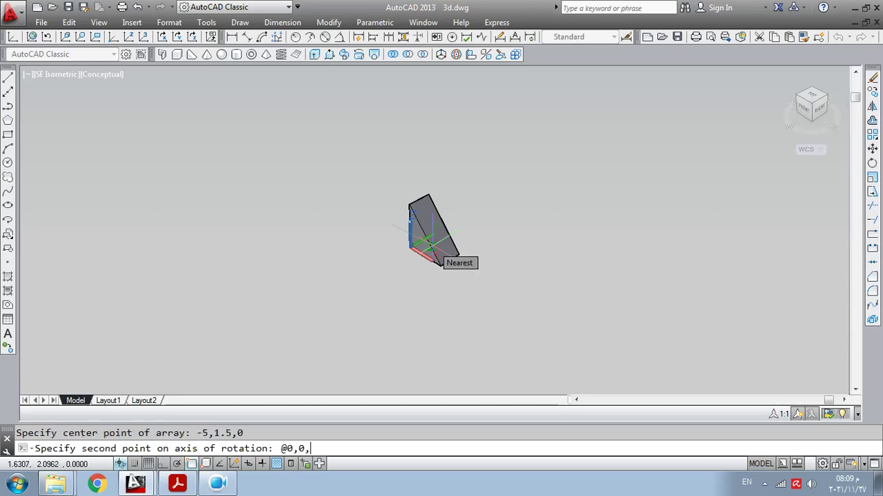
text(30)
key(Return)
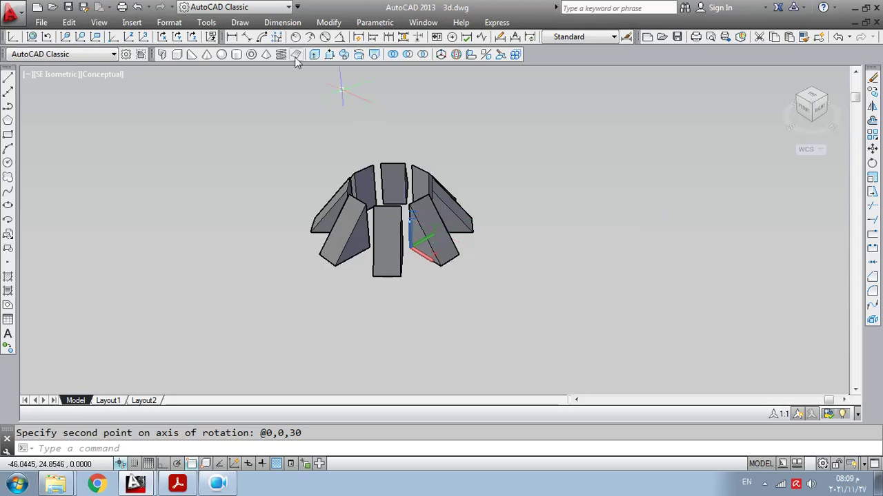
click(137, 7)
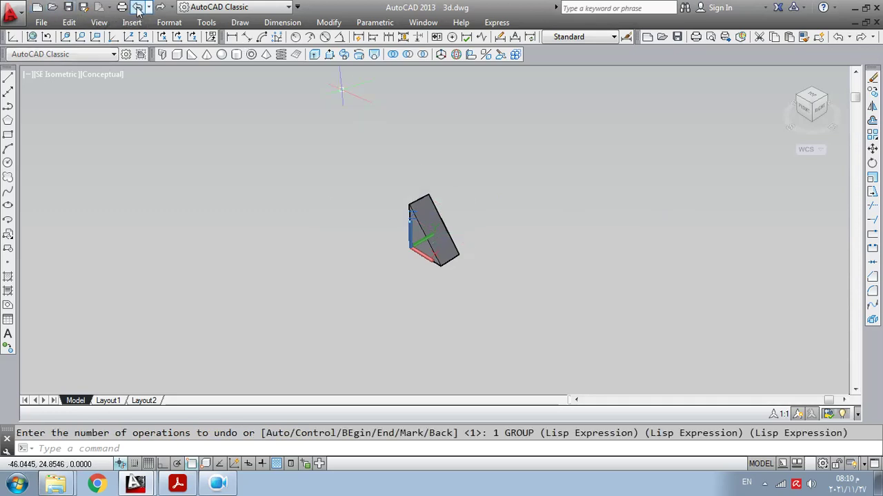
Mirror the wedge in 3D about the XY plane through 0,0,6, keeping the source wedge
click(486, 55)
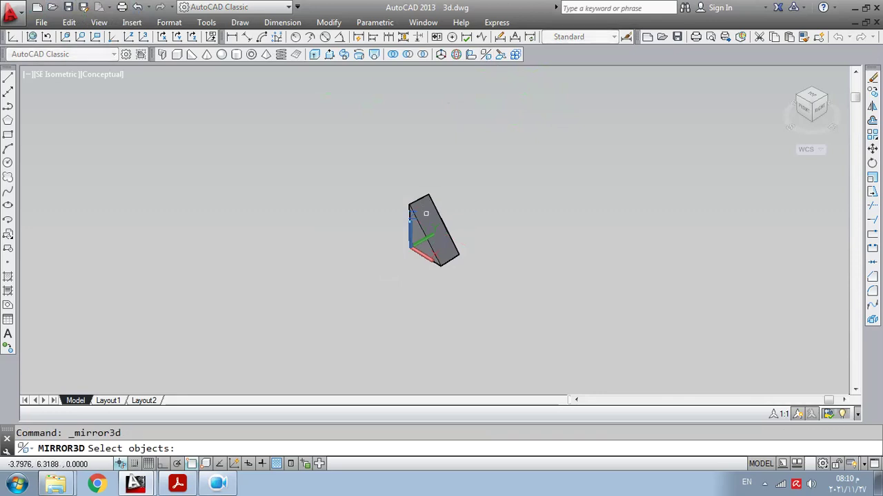
click(426, 214)
key(Return)
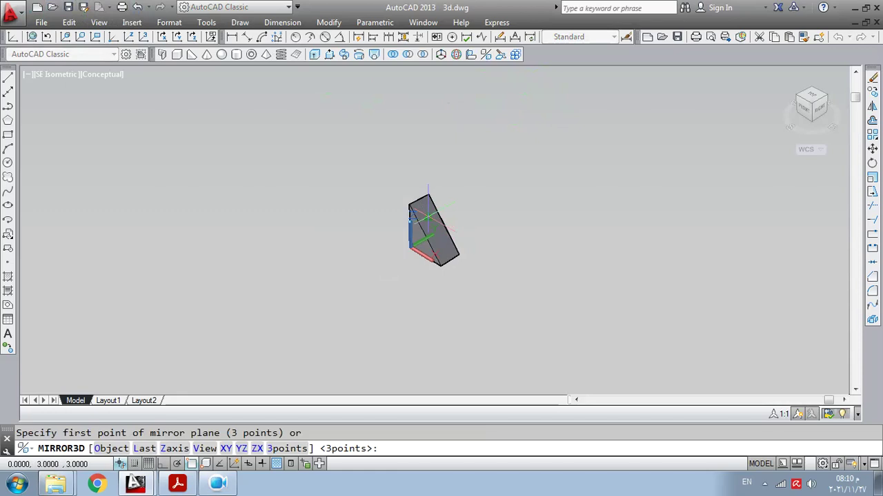
right_click(492, 192)
click(552, 305)
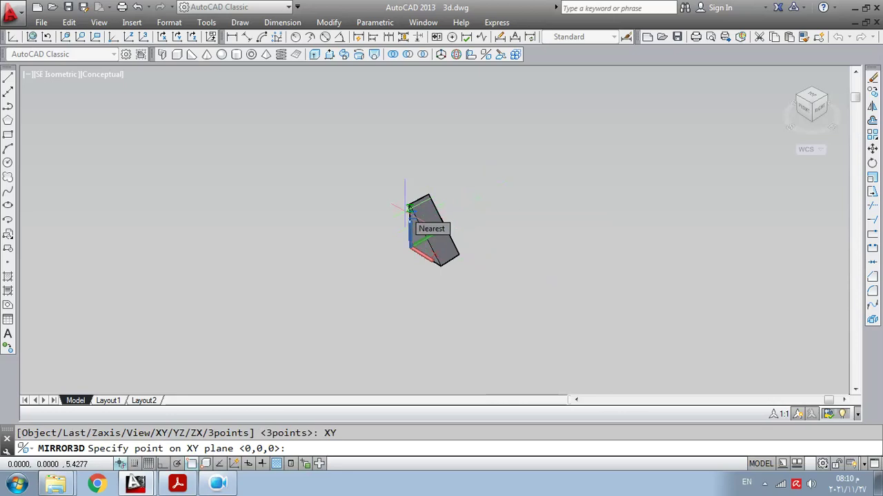
text(0,0,6)
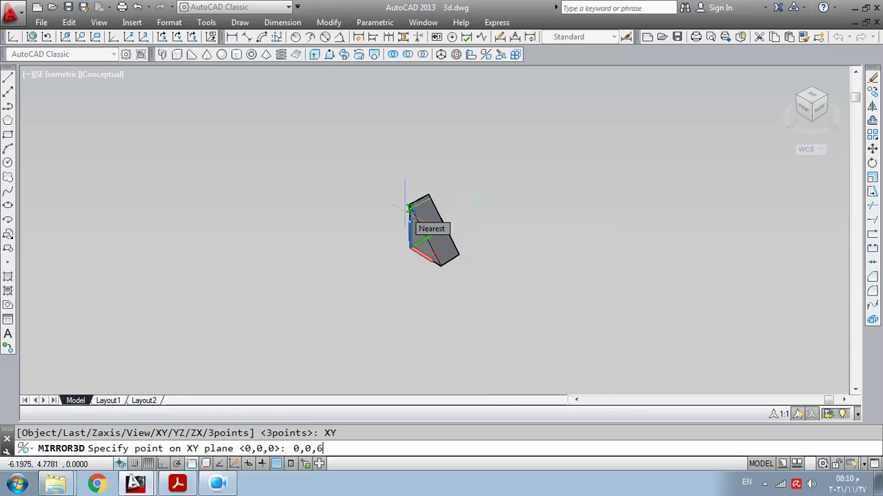
key(Return)
text(n)
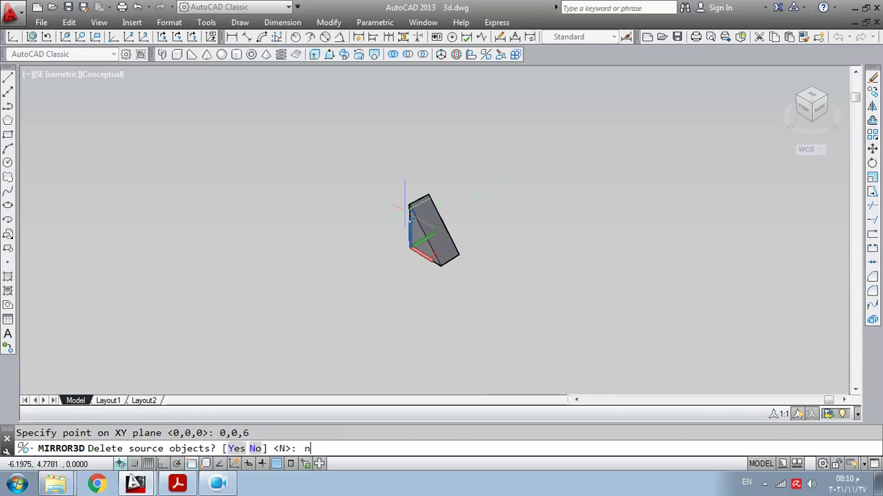
key(Return)
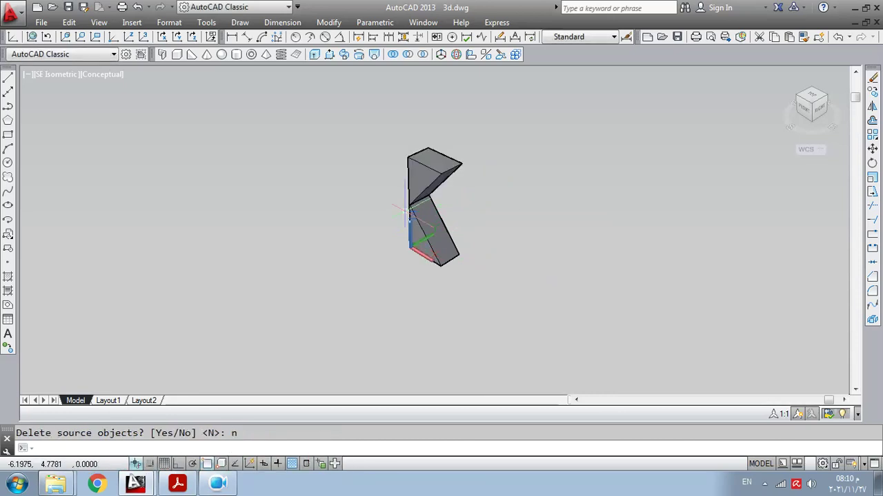
click(515, 54)
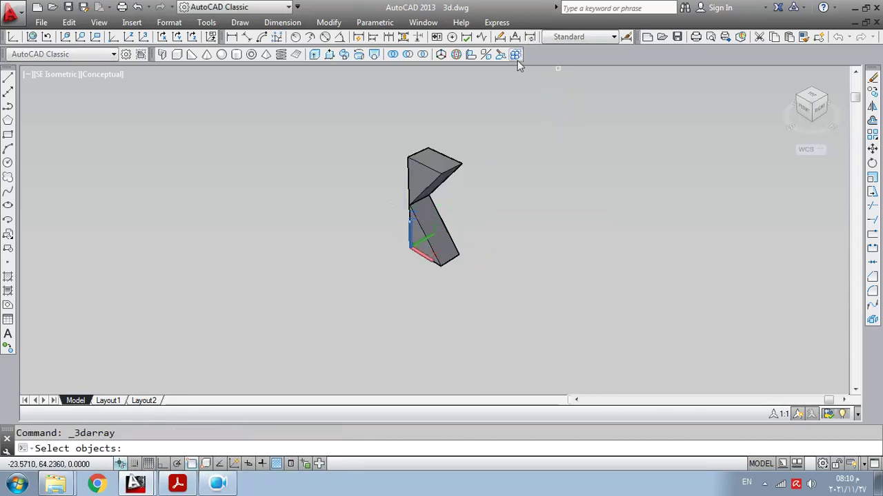
click(504, 128)
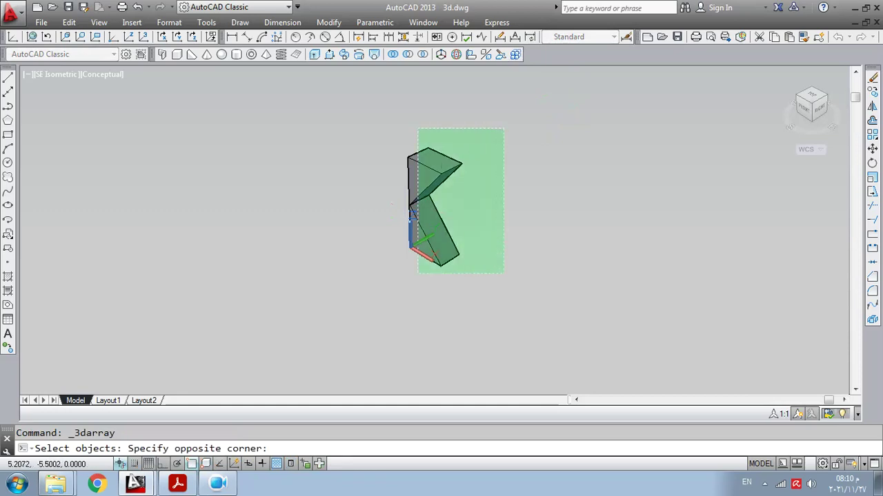
click(371, 308)
key(Return)
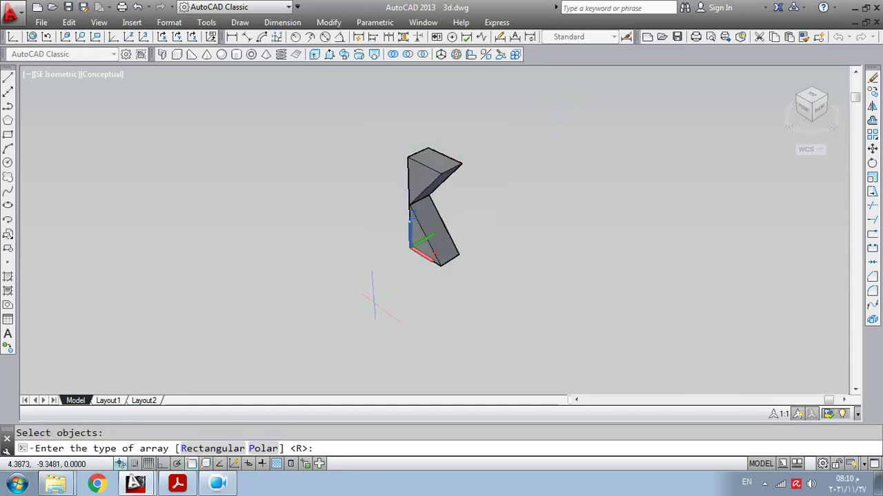
text(p)
key(Return)
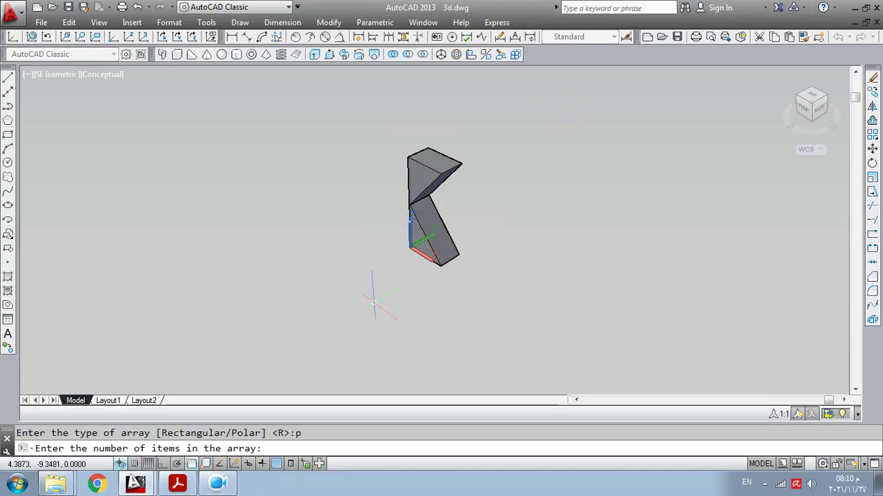
text(360)
key(Return)
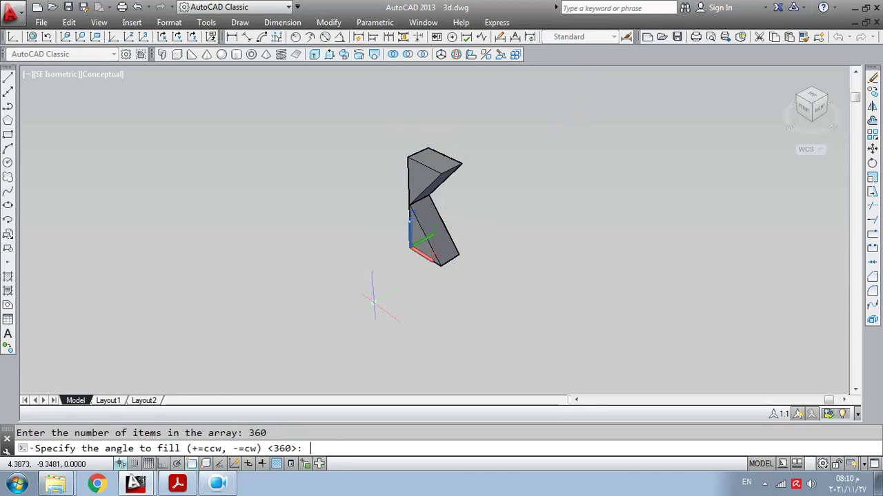
key(Escape)
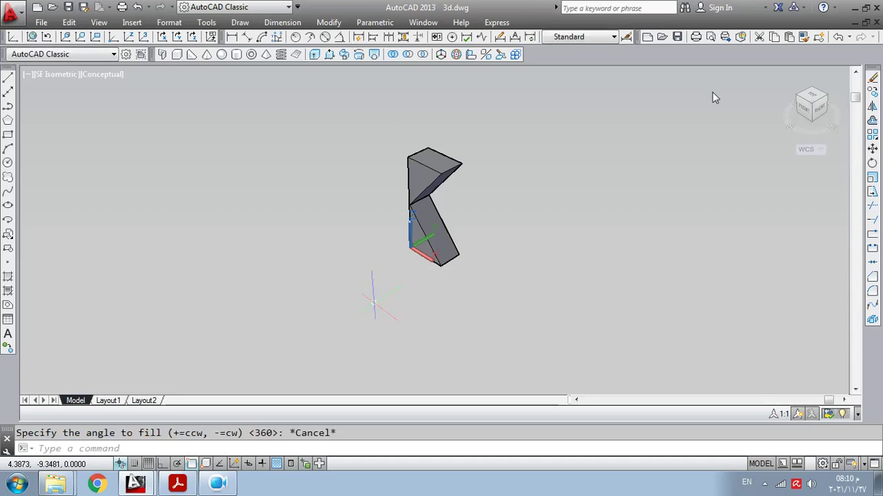
Erase the wedge and its mirrored copy from 3d.dwg
click(872, 80)
click(374, 134)
click(560, 314)
key(Return)
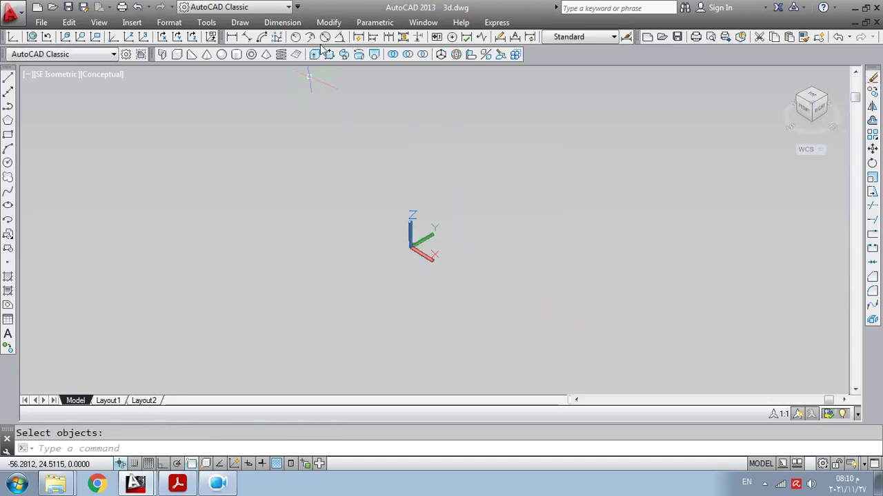
Create a new wedge with its first corner at 0,0,0 and its other corner at 5,3,6
click(188, 56)
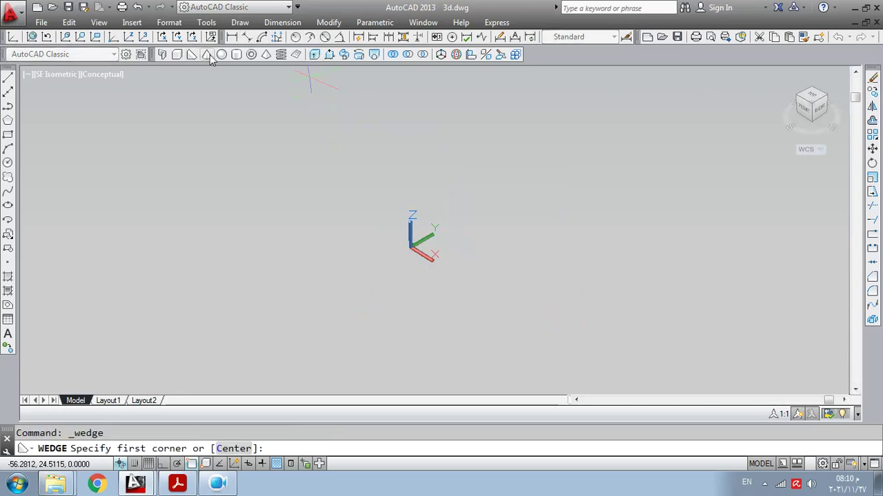
text(0,0,0)
key(Return)
text(5,3,6)
key(Return)
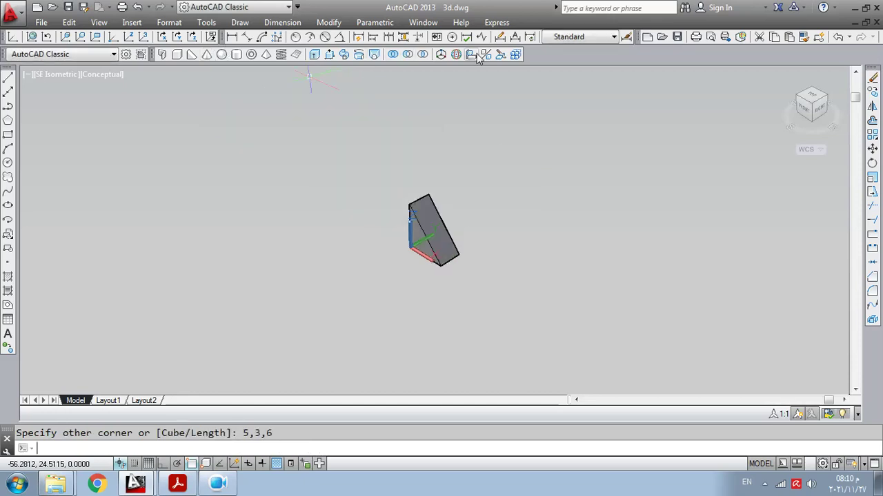
Mirror the new wedge in 3D about the XY plane through 0,0,6 without deleting the source object
click(500, 55)
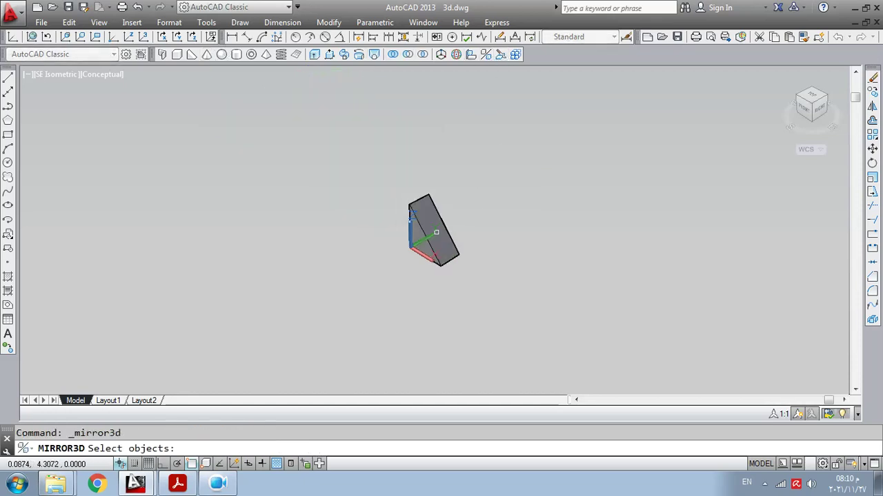
click(436, 232)
key(Return)
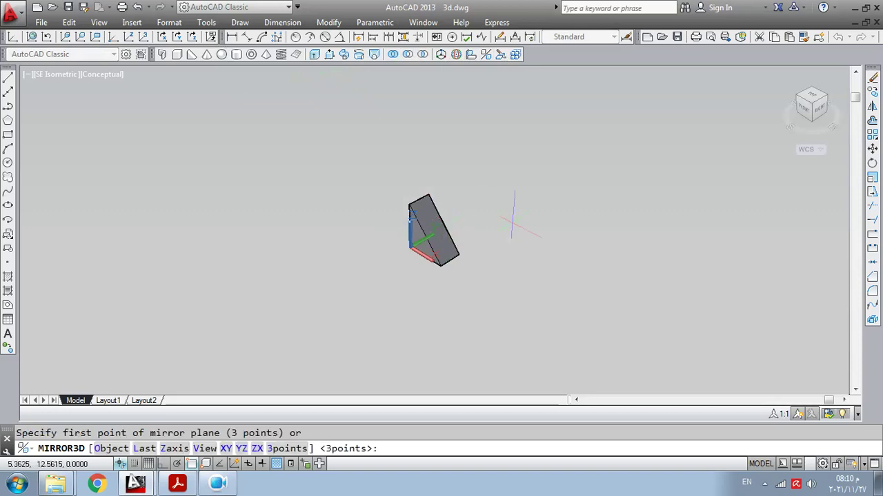
text(y)
key(BackSpace)
text(xy)
key(Return)
text(0,0,6)
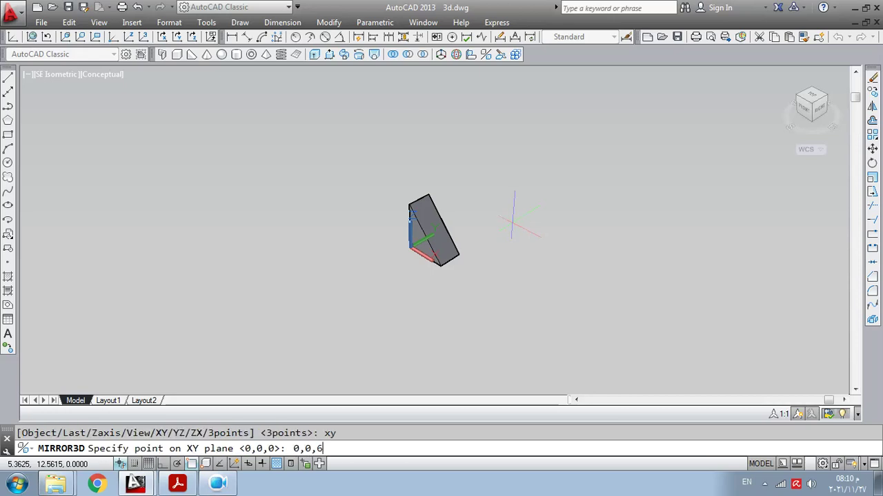
key(Return)
text(n)
key(Return)
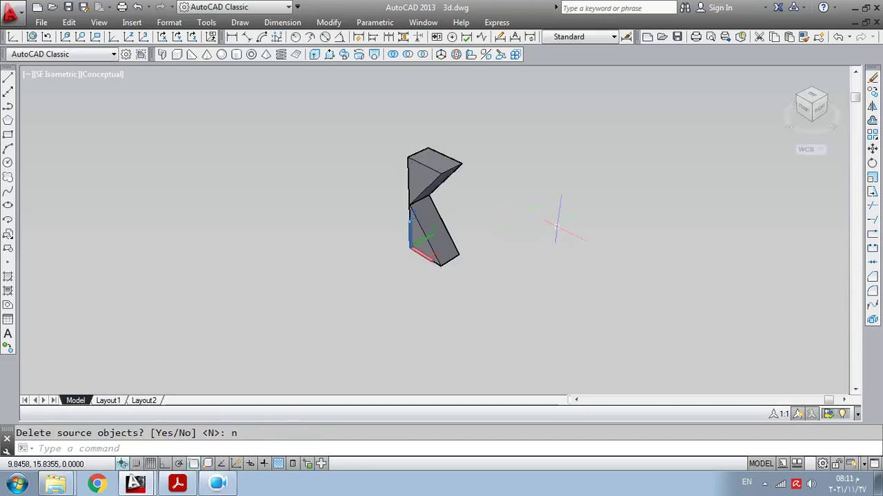
Start a 3D polar array of both wedges with 8 items, a 360-degree fill angle and rotated copies
click(515, 53)
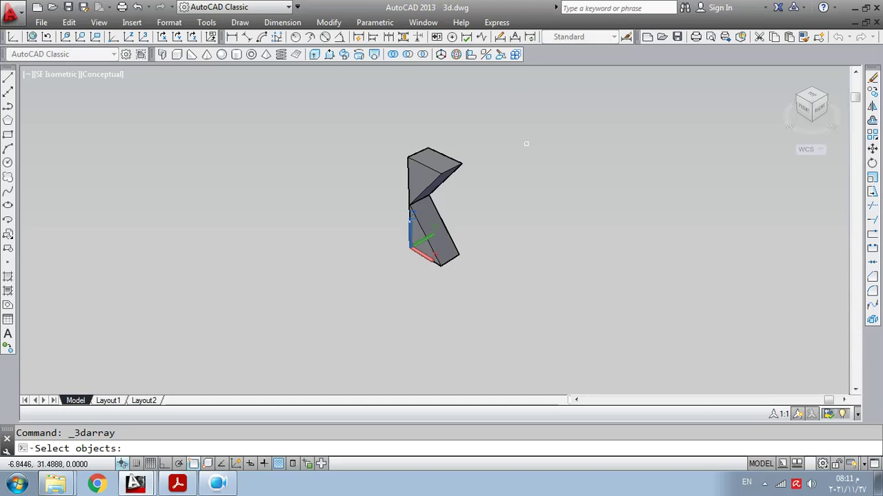
click(535, 152)
click(362, 303)
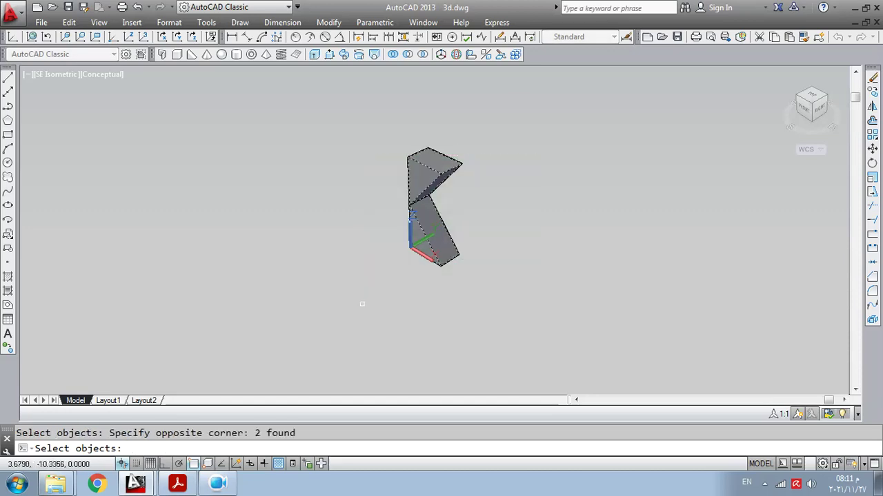
key(Return)
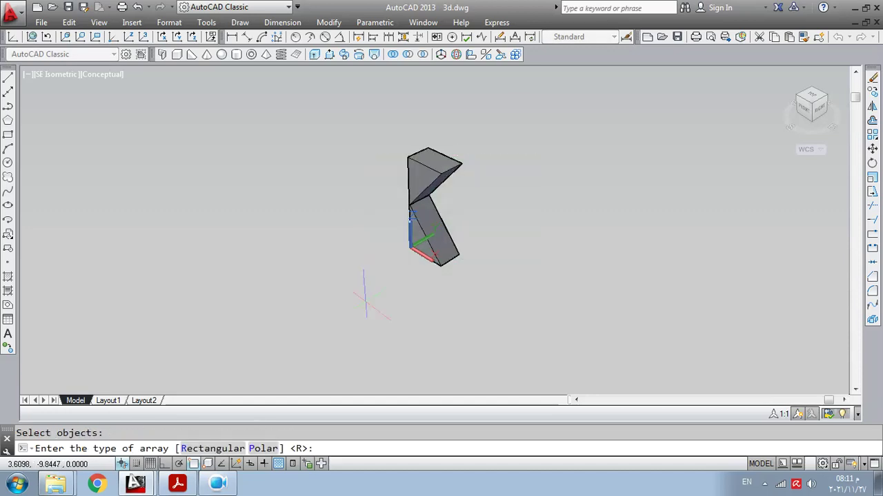
text(p)
key(Return)
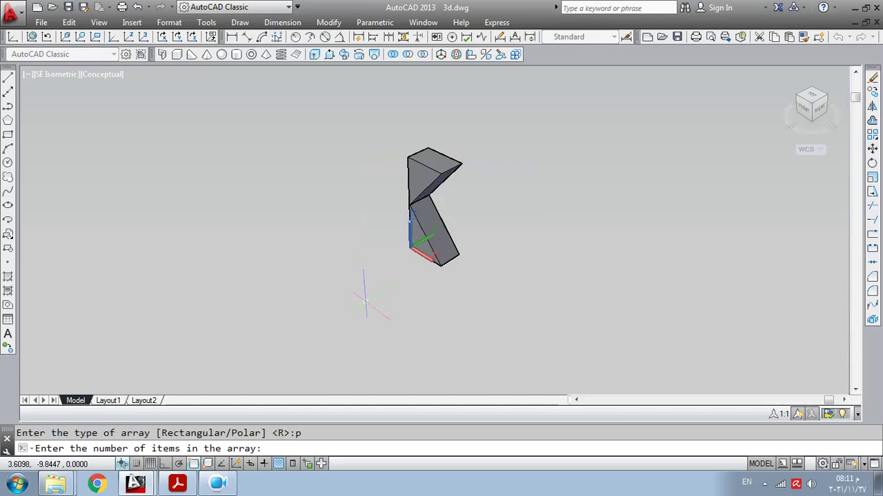
text(8)
key(Return)
text(360)
key(Return)
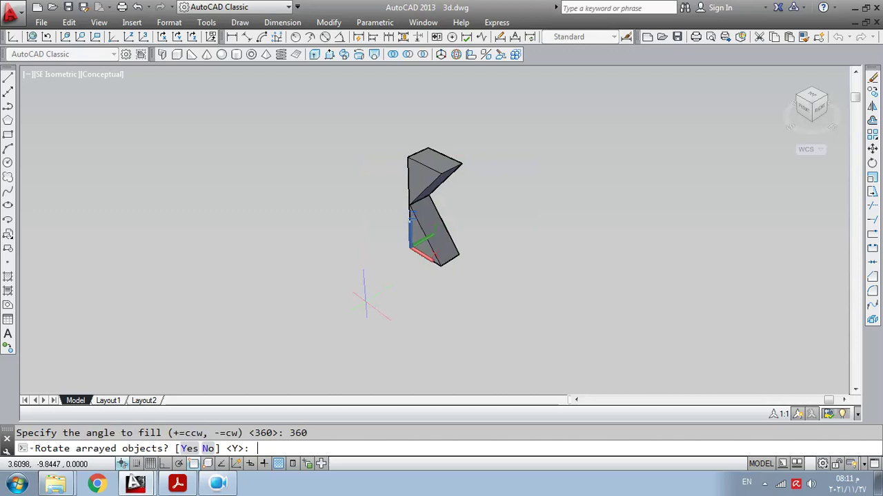
text(y)
key(Return)
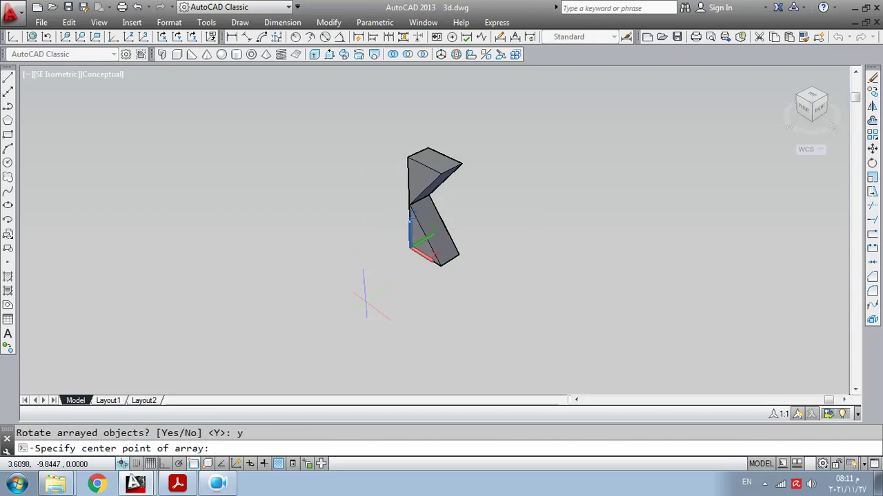
Complete the polar array about an axis from centre point -5,1.5,0 to second point @0,0,20
text(-5,1.5,0)
key(Return)
text(@0,0,)
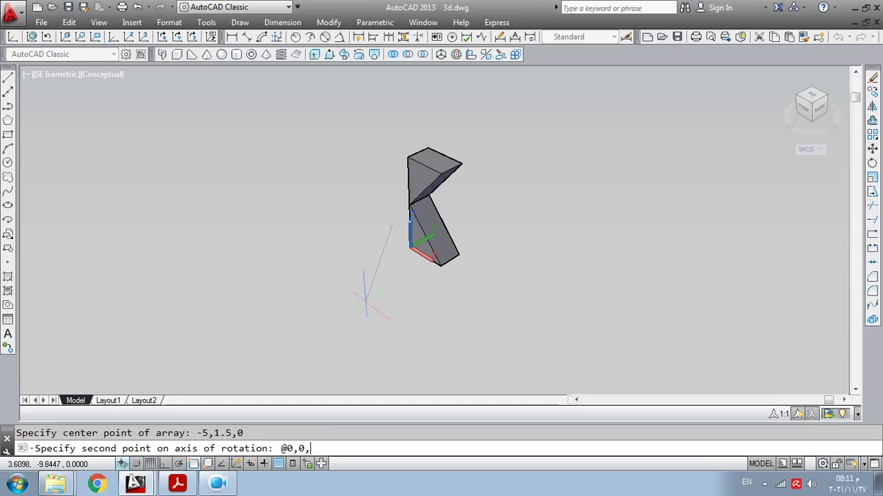
text(20)
key(Return)
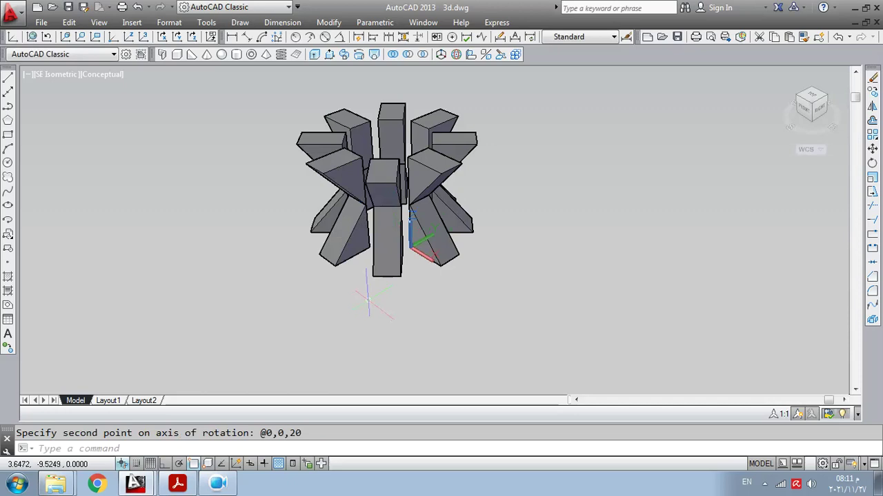
Check the array entries in a taller command history window and shift the model aside, seen from another angle
key(F2)
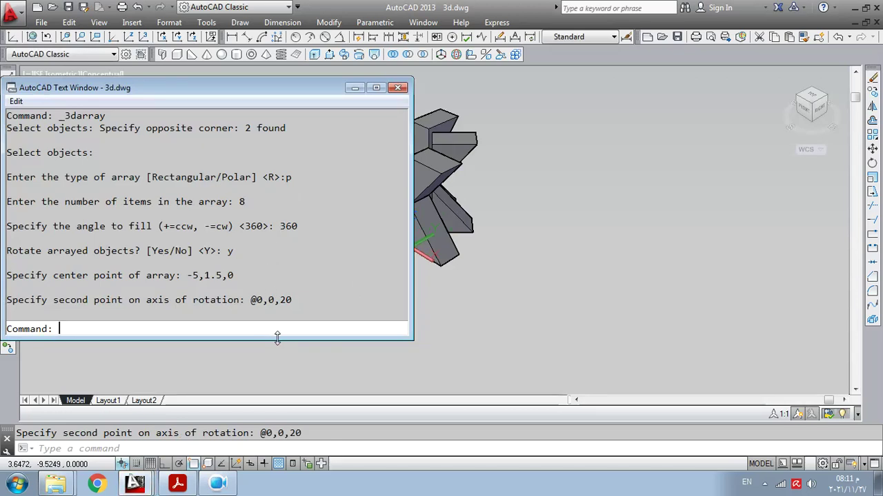
drag(278, 338, 335, 423)
mouse_move(413, 252)
mouse_down()
mouse_move(413, 264)
mouse_move(475, 264)
mouse_move(388, 266)
mouse_up()
key(F2)
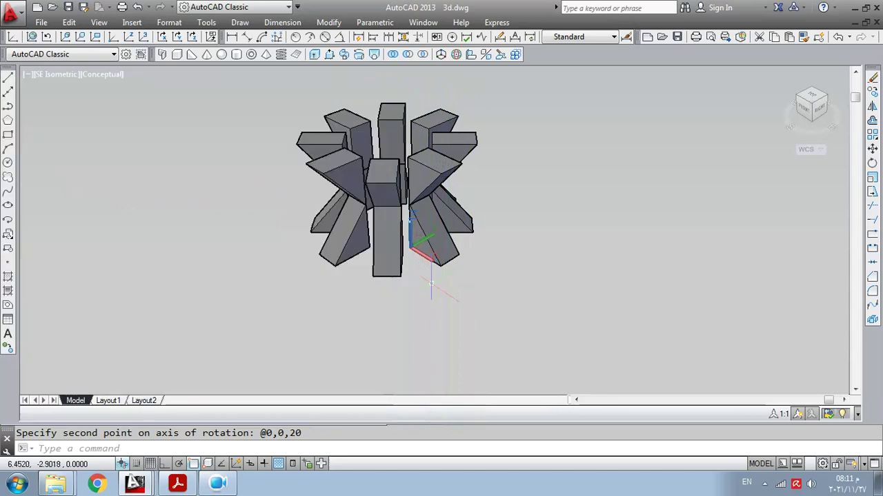
right_click(469, 198)
click(461, 151)
drag(458, 197, 756, 234)
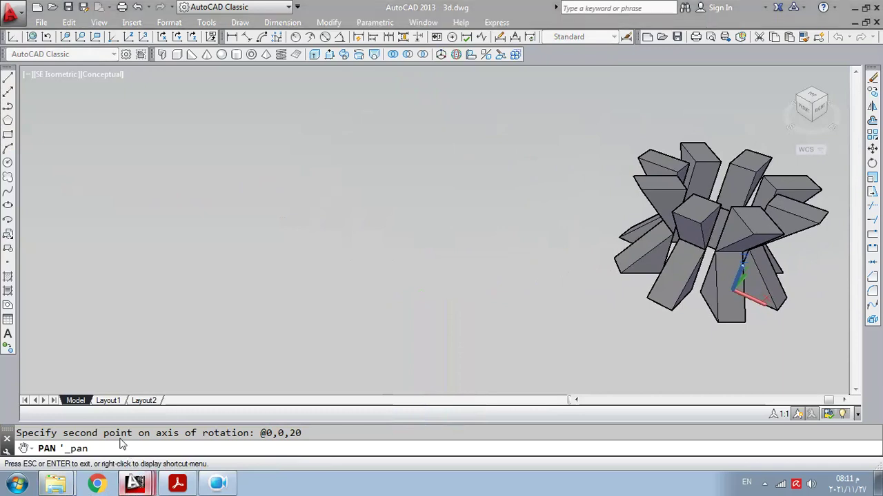
Review the wedge and 3D mirror entries in the command history, including the corner coordinates, mirror plane, plane point and source-deletion answer
key(F2)
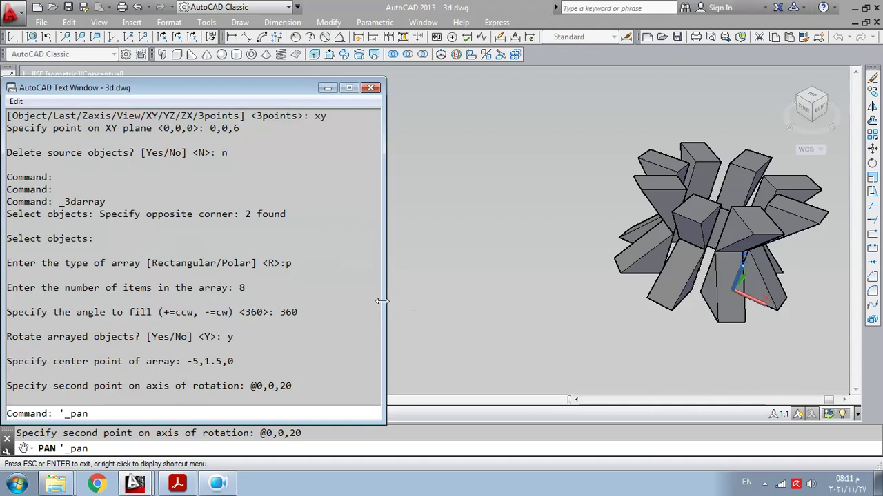
drag(383, 301, 400, 302)
scroll(191, 275, up, 1)
scroll(191, 274, up, 5)
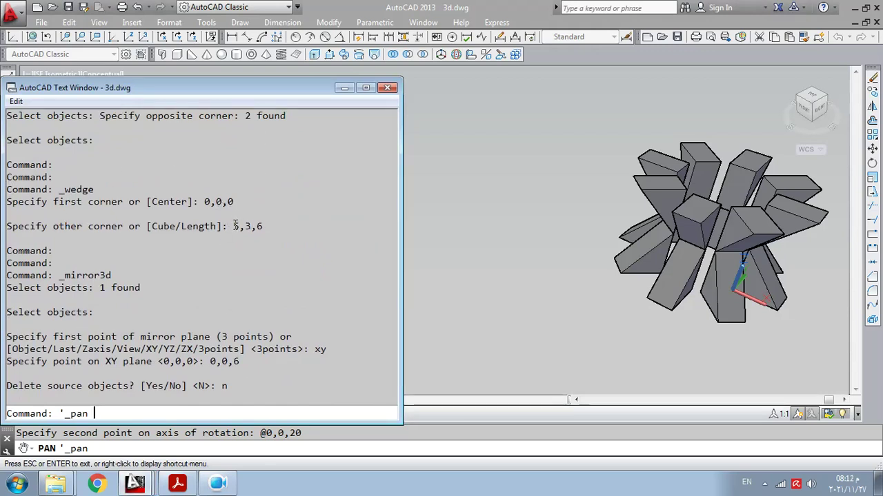
drag(235, 227, 279, 228)
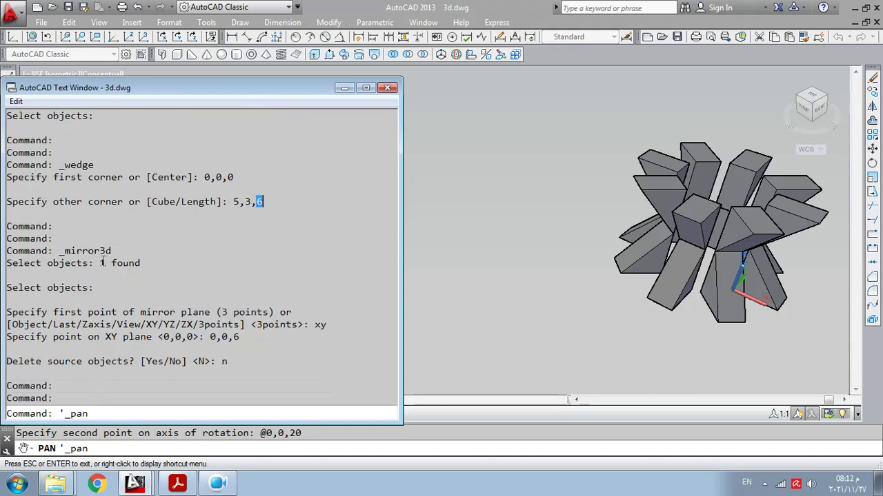
drag(309, 300, 328, 301)
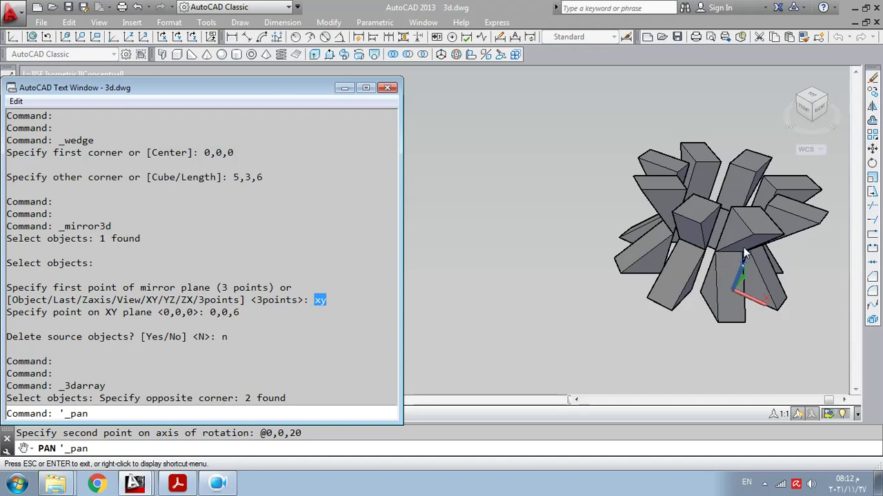
double_click(236, 312)
double_click(224, 337)
Review the 3D array item count, fill angle, centre point and axis entries, and bring the model back into the middle of the view
scroll(168, 324, down, 2)
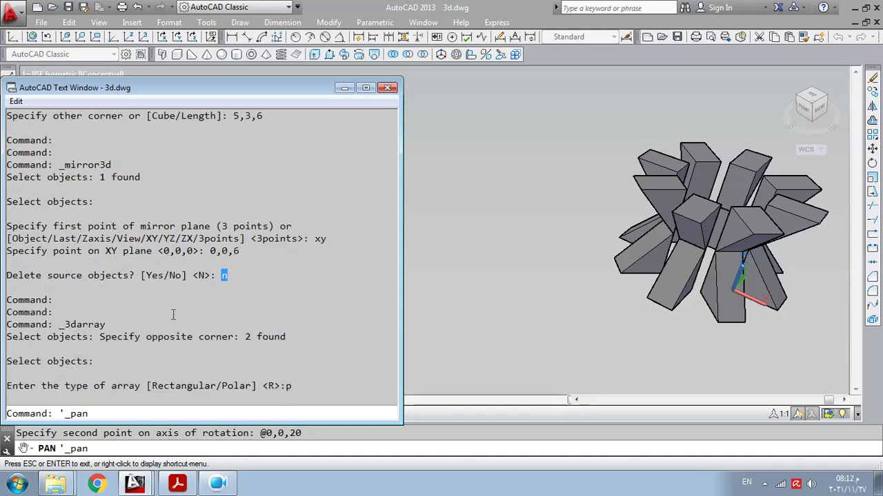
scroll(173, 315, down, 4)
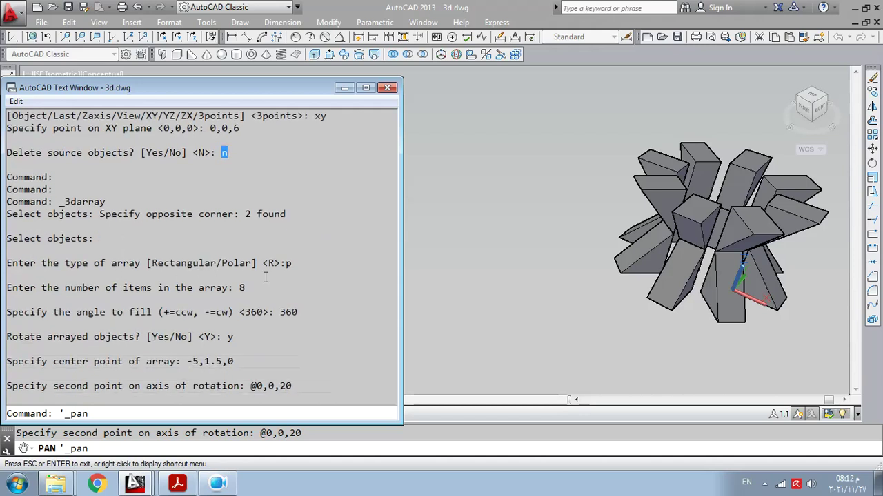
double_click(242, 288)
click(283, 313)
drag(187, 361, 235, 362)
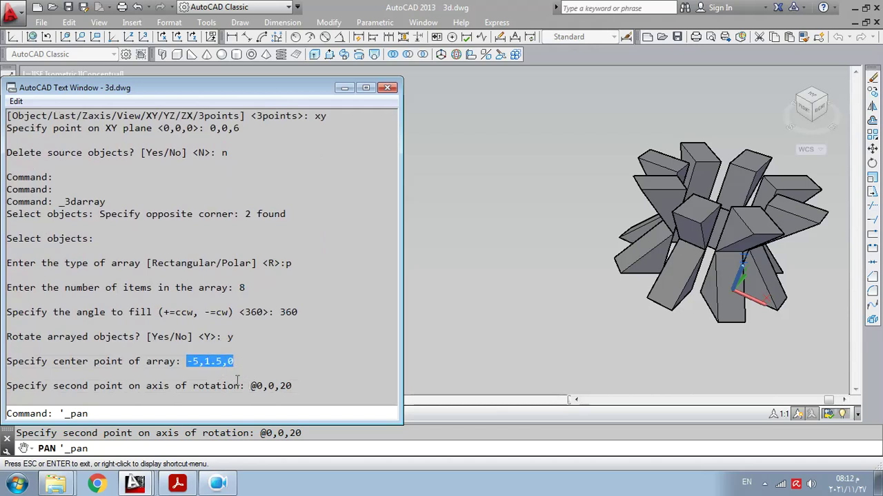
drag(287, 388, 293, 388)
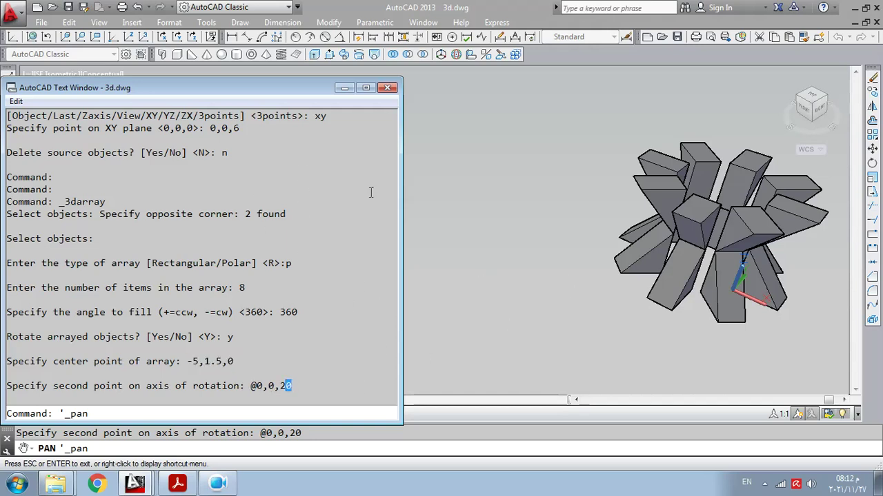
click(345, 88)
drag(641, 197, 272, 225)
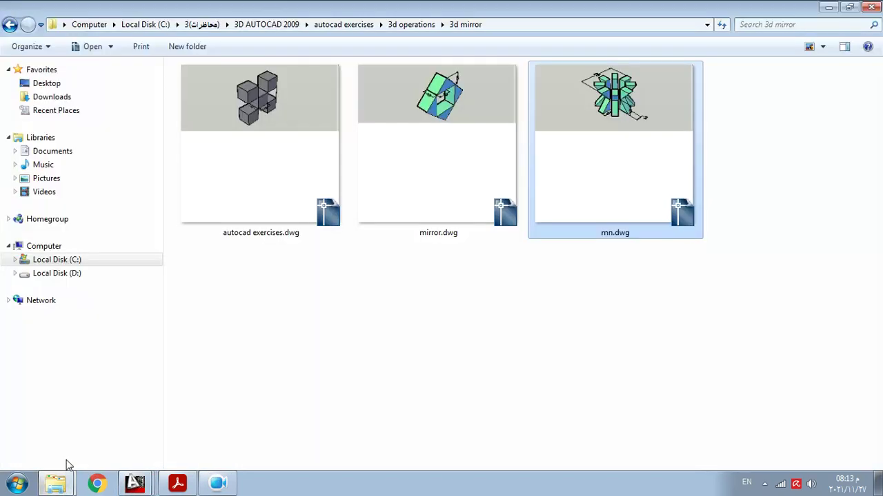
Open 3d array2.dwg from the 3d array folder under 3d operations and view the dimensioned flange up close
click(396, 25)
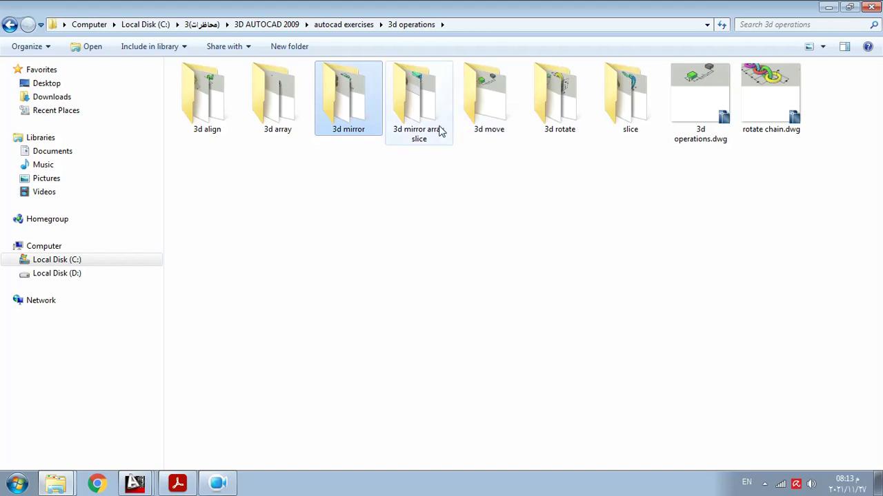
double_click(292, 104)
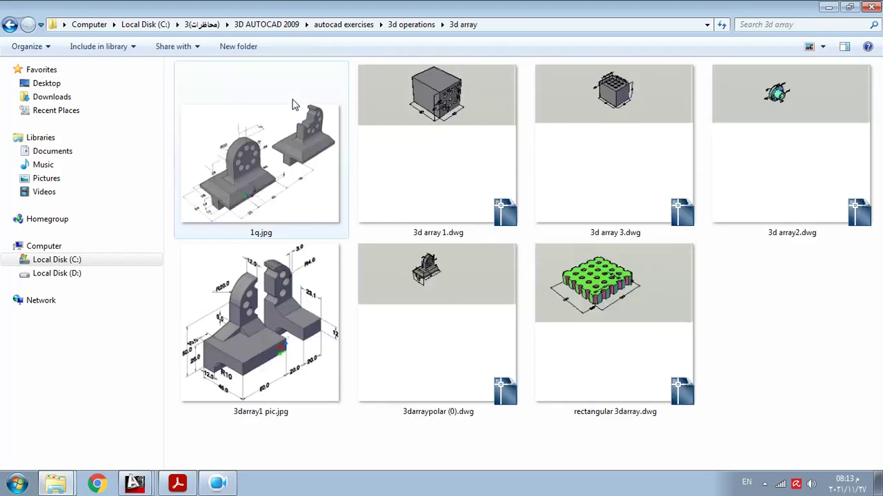
double_click(794, 142)
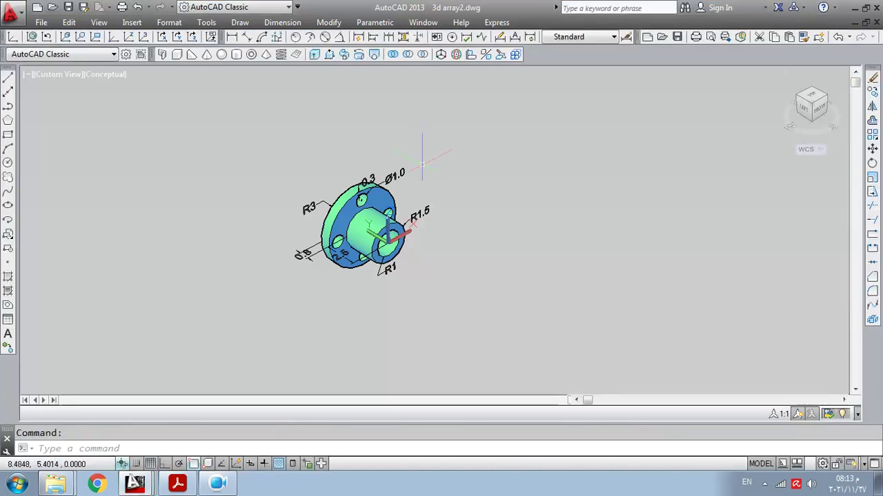
scroll(422, 156, up, 2)
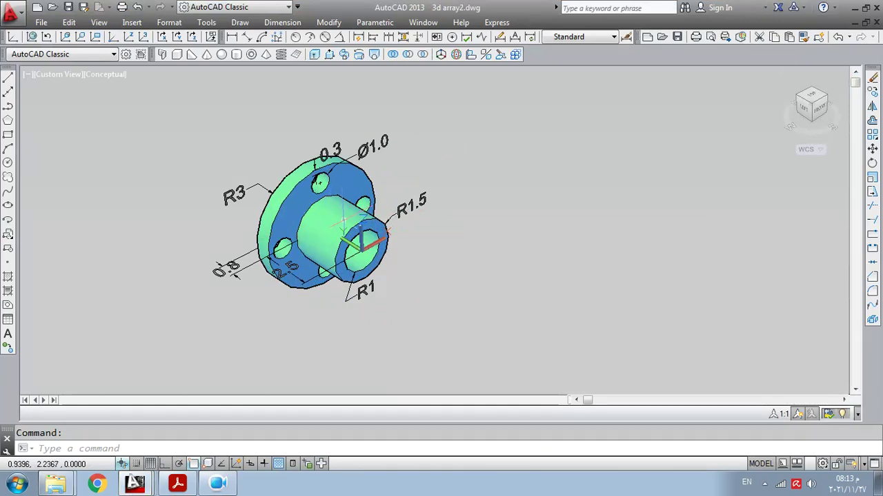
Switch to the 3d AutoCAD lectures PDF in Acrobat Reader and read through the Slice section with its cutting illustrations
click(846, 8)
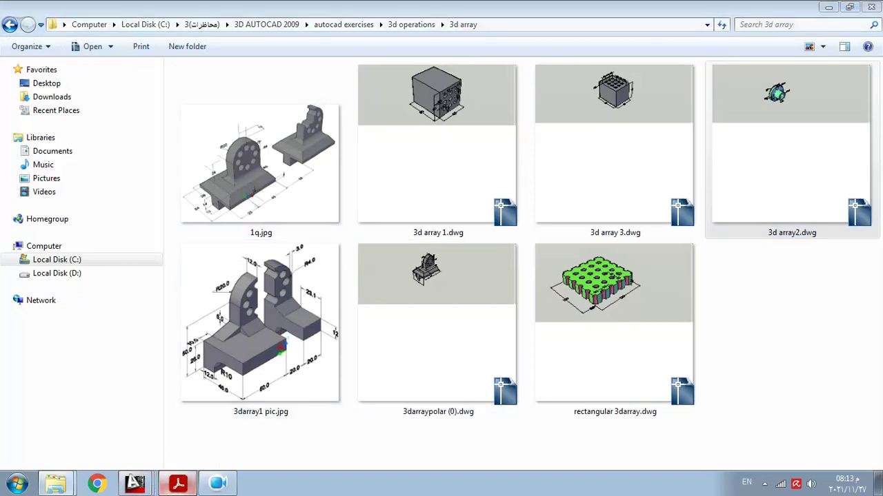
click(177, 482)
scroll(312, 379, down, 2)
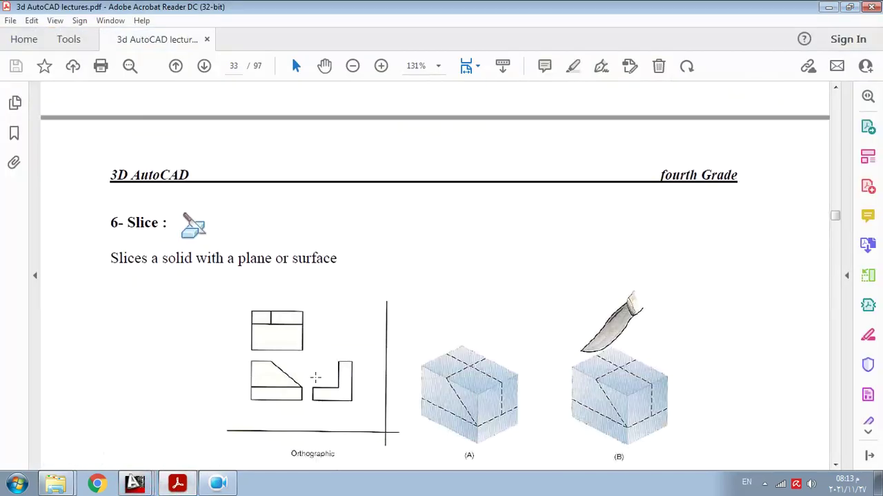
scroll(315, 377, down, 1)
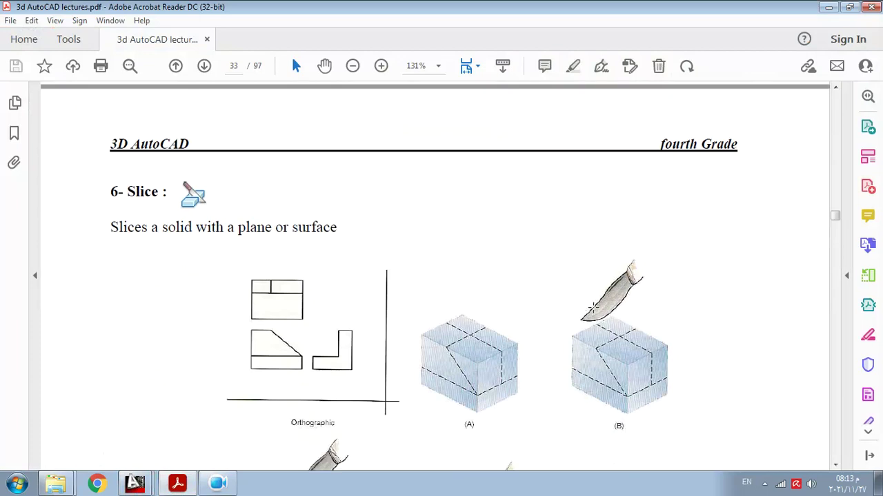
scroll(562, 340, down, 1)
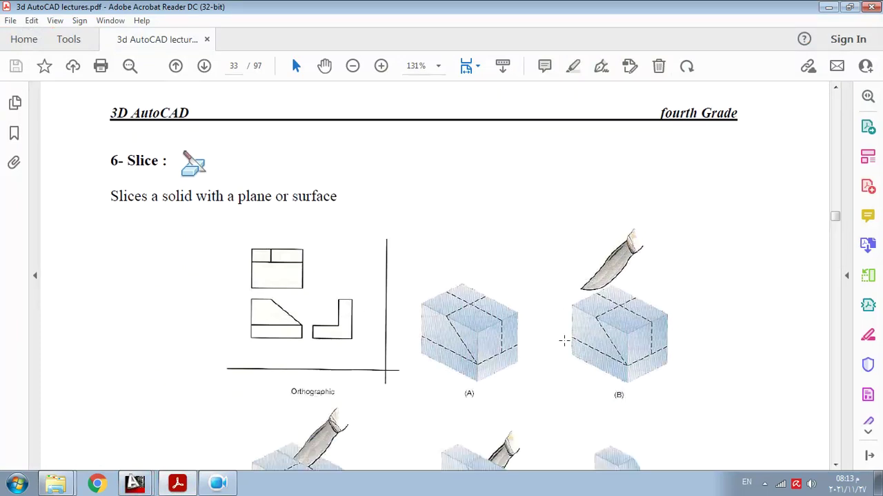
scroll(611, 316, down, 5)
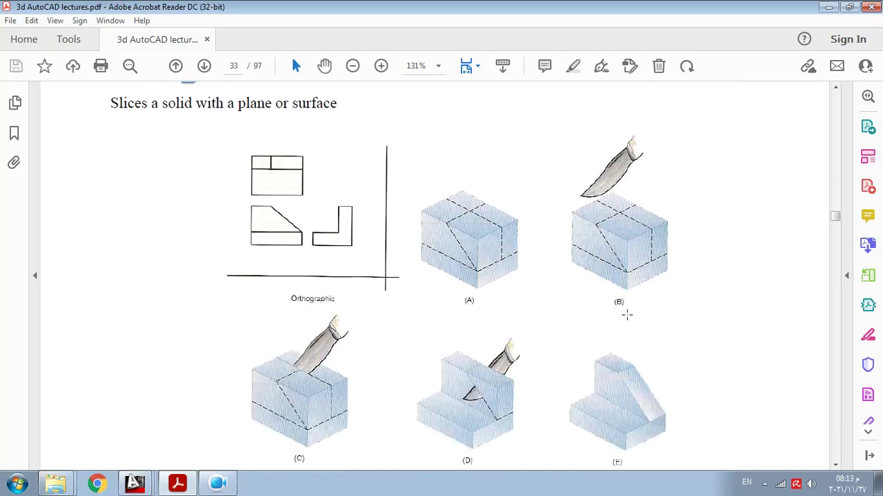
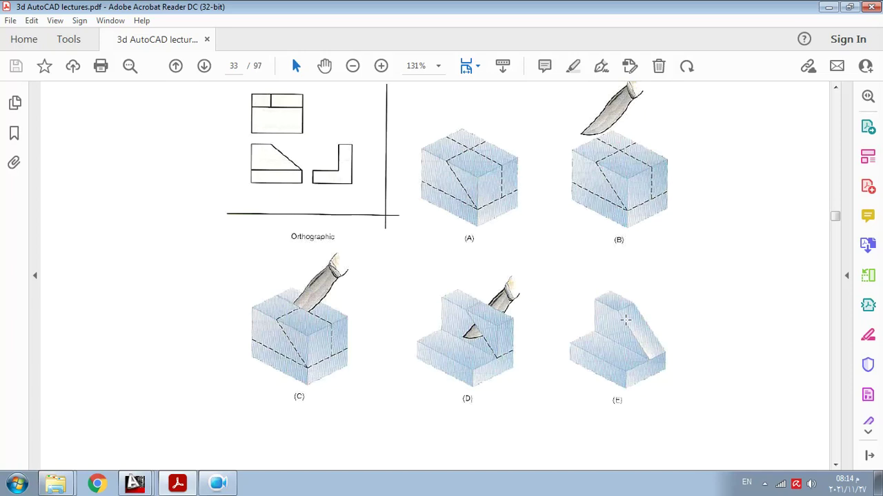
Switch back to AutoCAD and close the mn.dwg and 3d array2.dwg drawings, returning to 3d.dwg
click(132, 484)
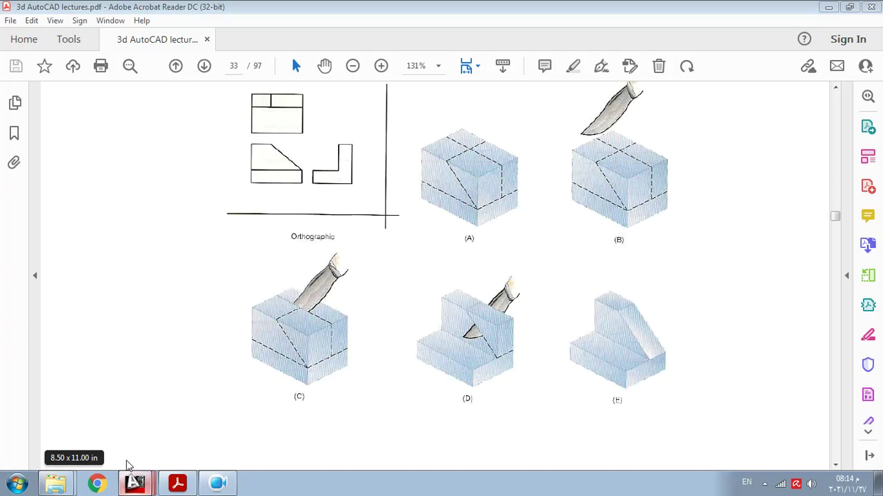
key(alt+Tab)
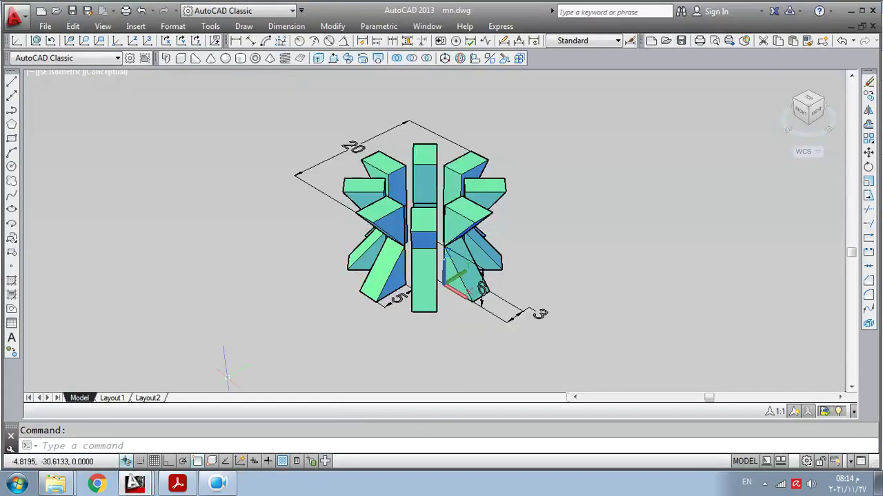
click(871, 26)
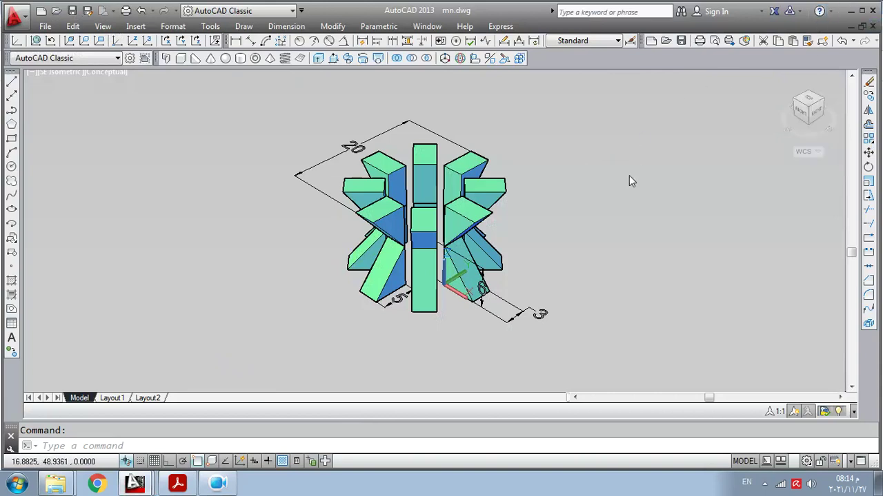
click(503, 270)
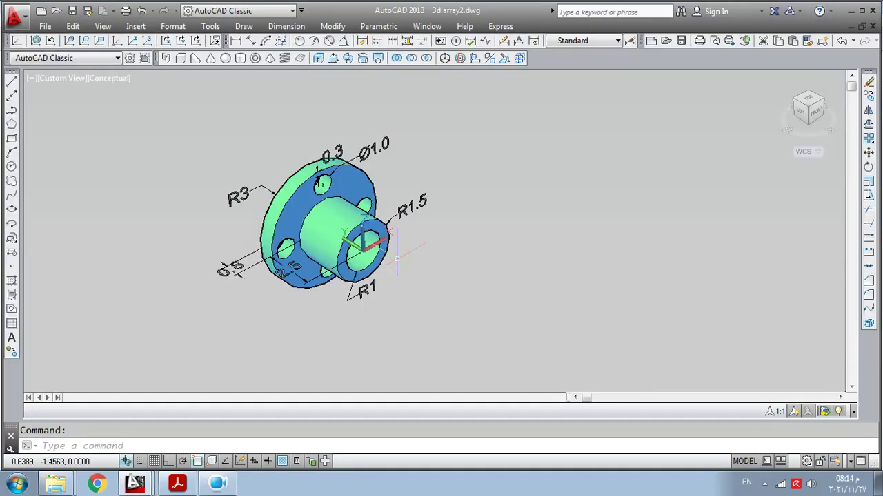
click(871, 26)
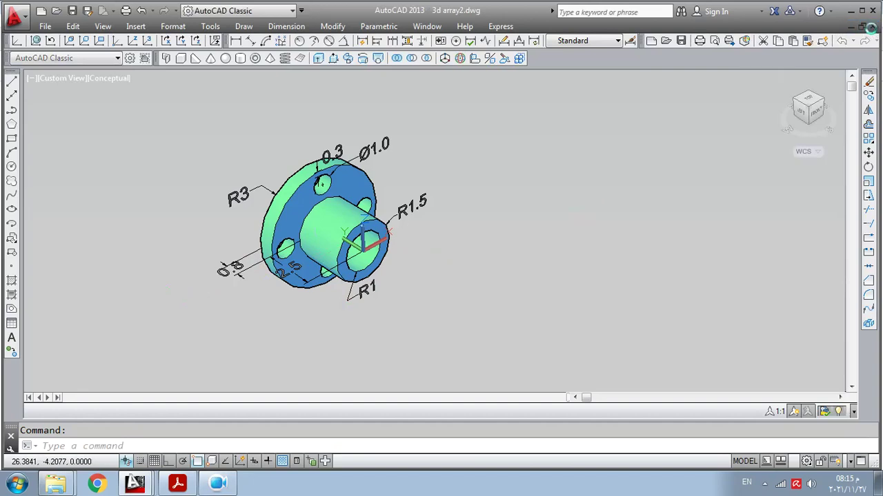
click(501, 269)
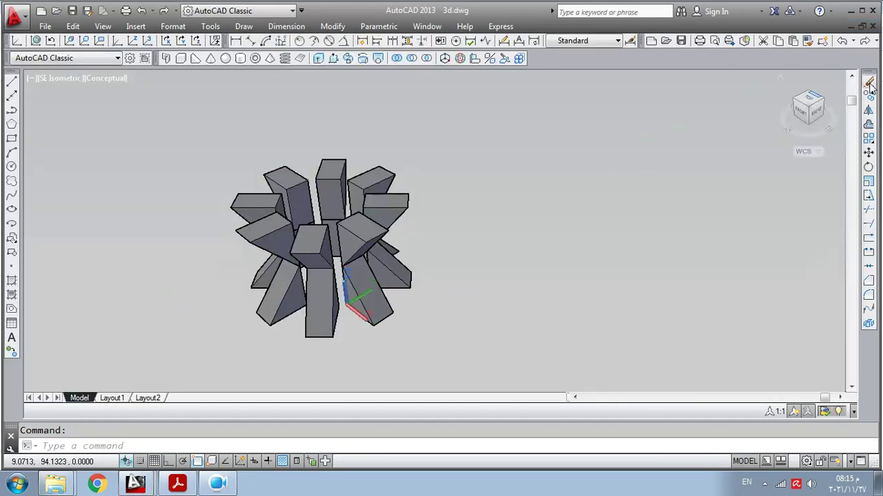
Erase all the arrayed wedges from 3d.dwg
click(869, 82)
click(556, 153)
click(193, 343)
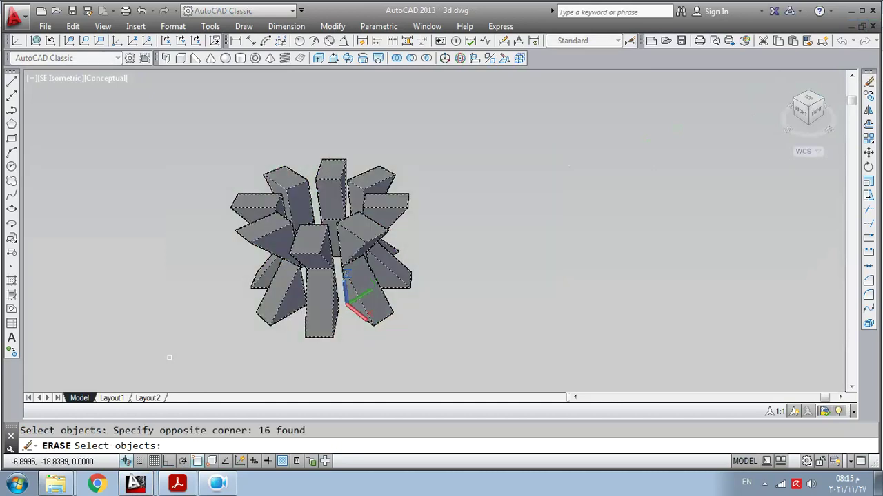
key(Return)
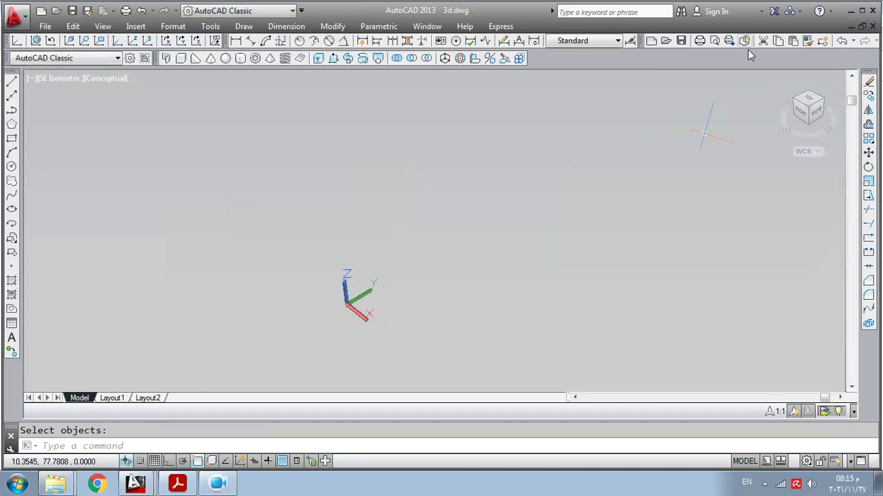
Create a solid box with its first corner at 0,0,0 and its opposite corner at 20,20,20
click(781, 79)
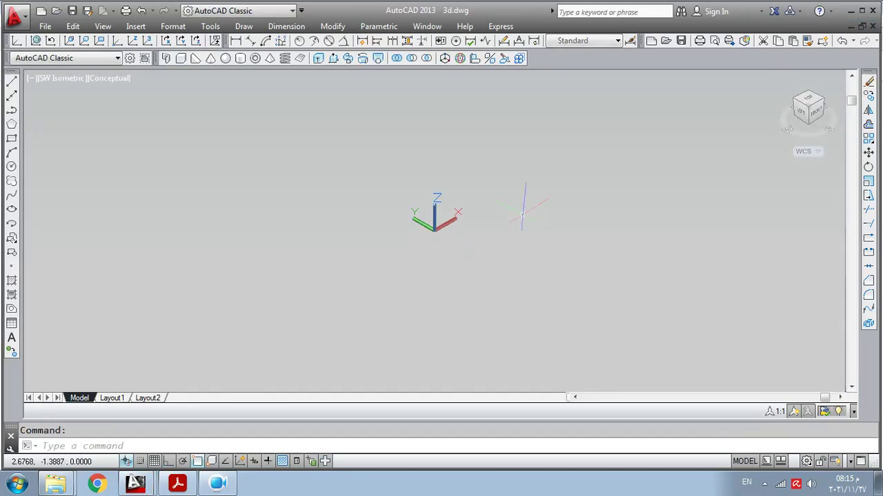
click(181, 58)
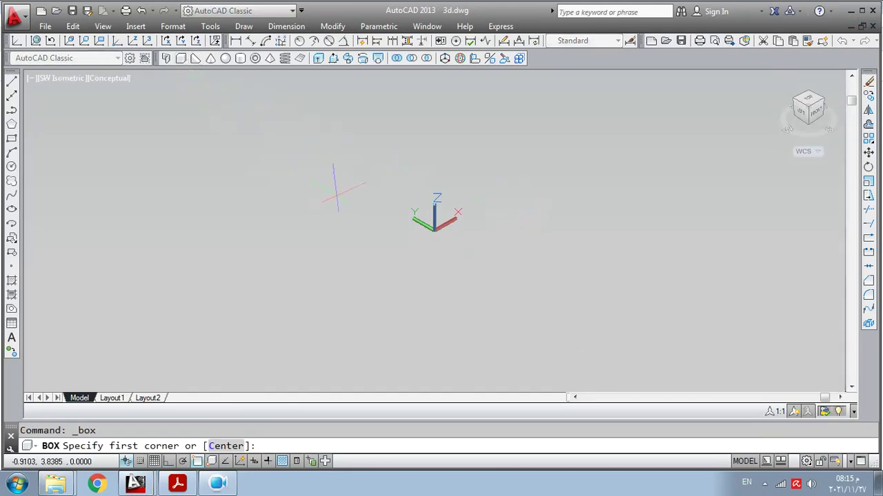
text(0,0,0)
key(Return)
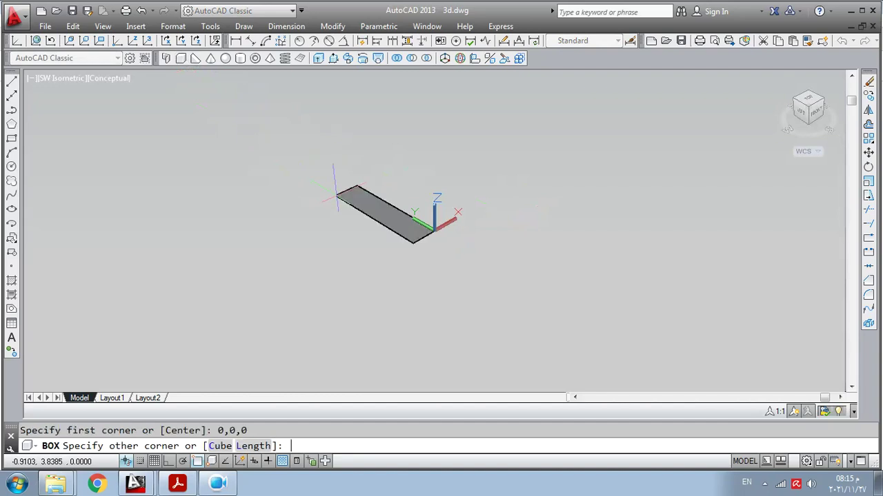
text(20,20,20)
key(Return)
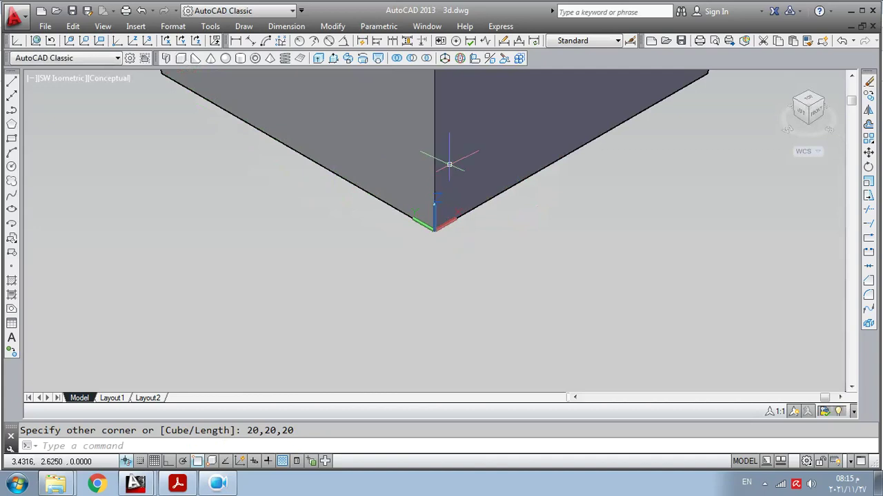
click(780, 79)
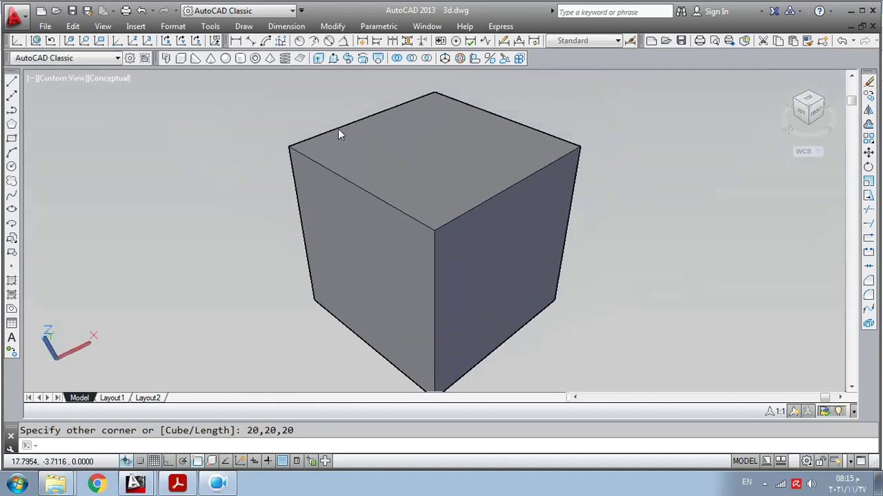
Slice the box parallel to the XY plane through point 0,0,10, keeping both sides
click(507, 60)
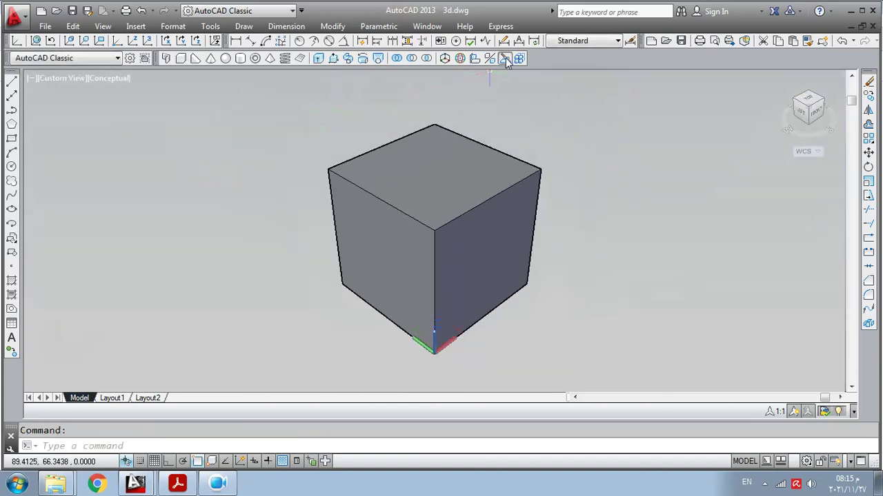
click(453, 207)
key(Return)
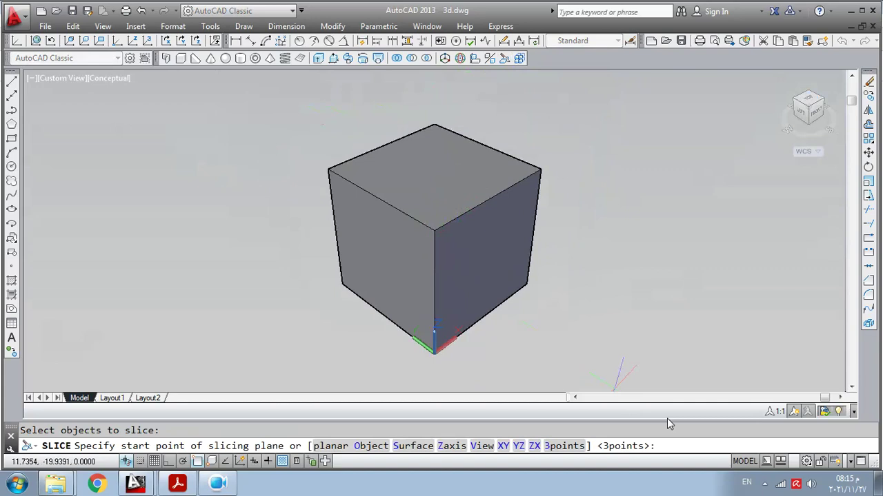
text(xy)
key(Return)
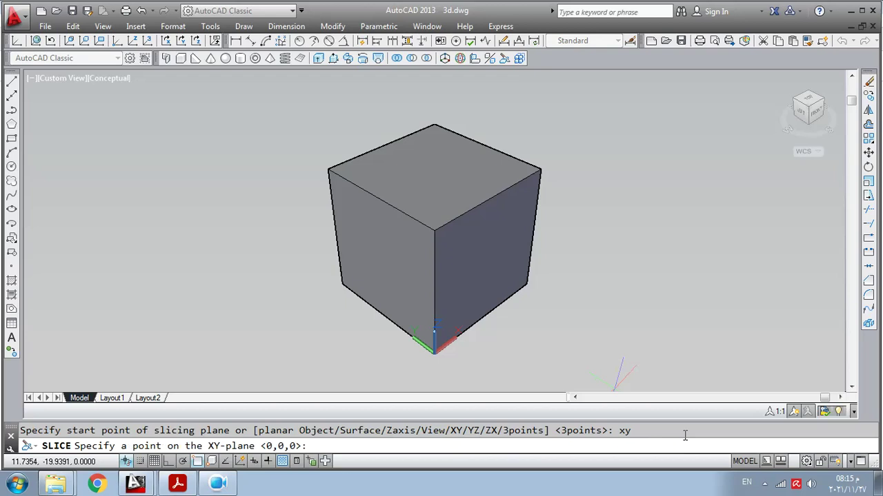
text(0,0,10)
key(Return)
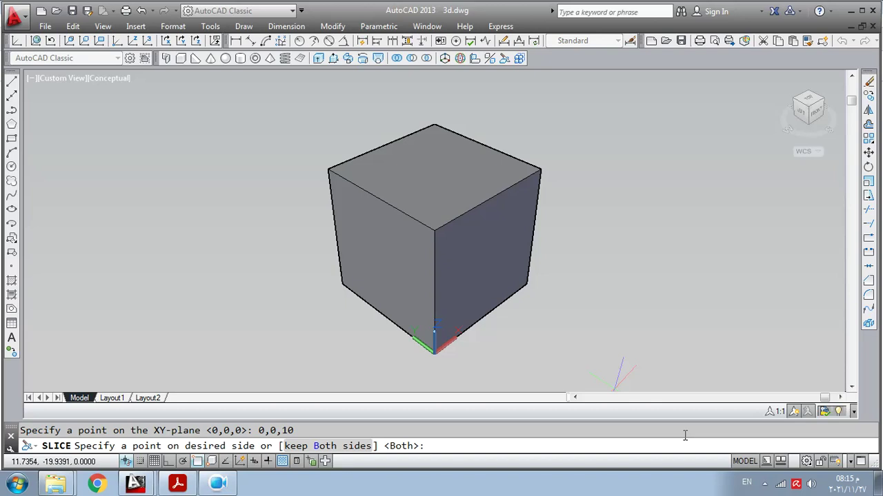
key(Return)
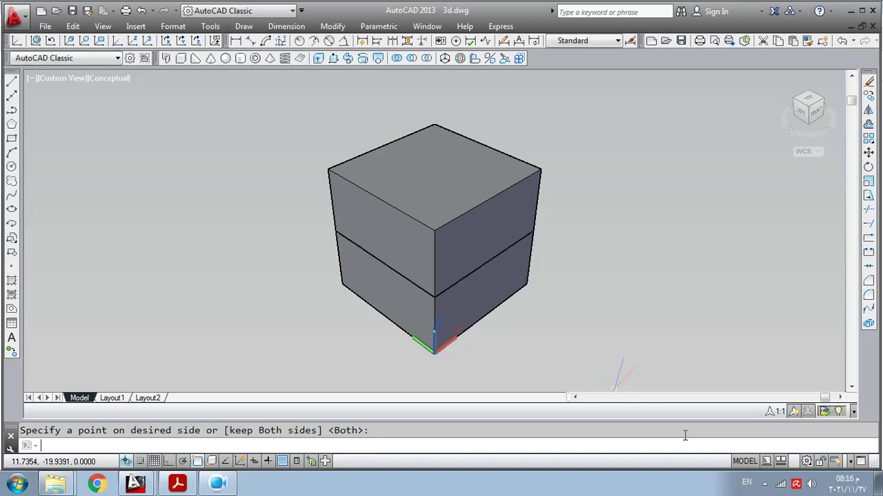
Select the sliced pieces of the box to check that they are separate solids, and undo the XY slice
key(Return)
click(517, 246)
key(Escape)
click(476, 296)
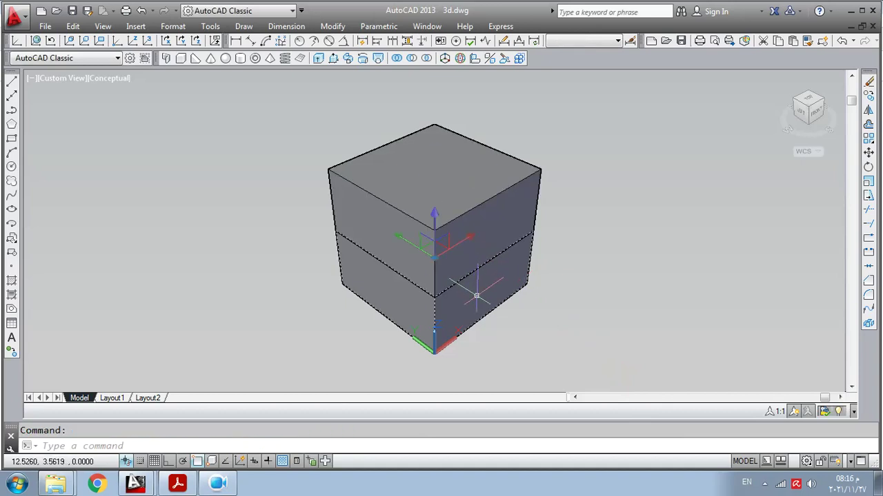
key(Escape)
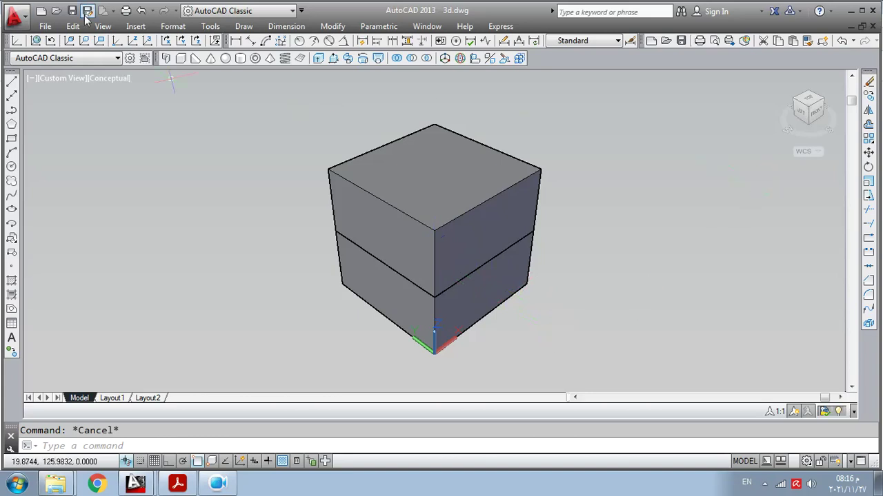
click(141, 11)
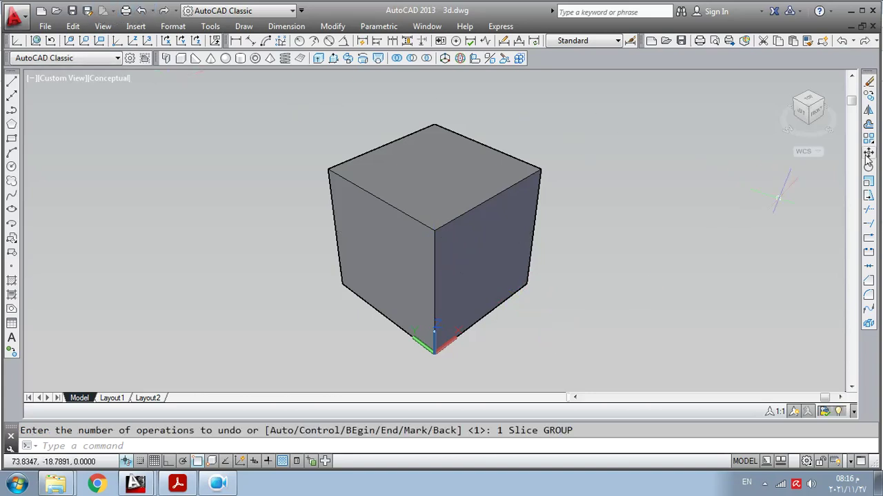
Slice the box parallel to the YZ plane through point 10,0,0, keeping both sides, and undo that slice
click(504, 59)
click(423, 255)
right_click(423, 256)
right_click(422, 256)
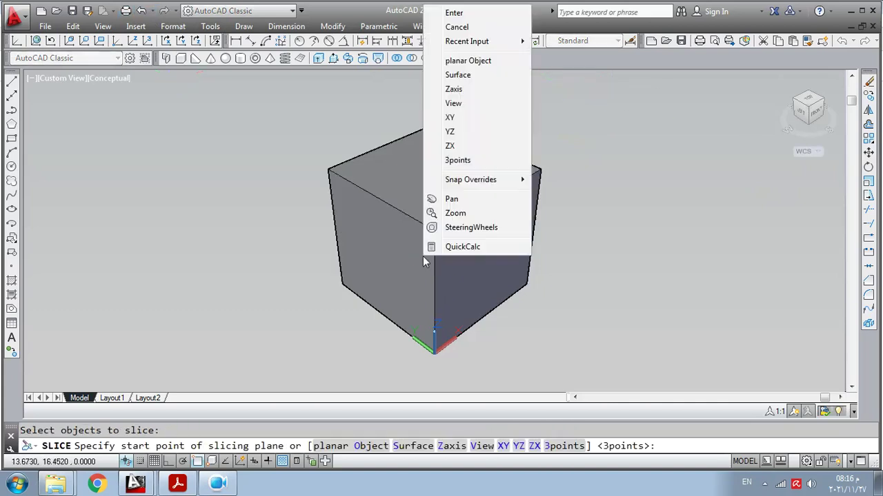
click(483, 132)
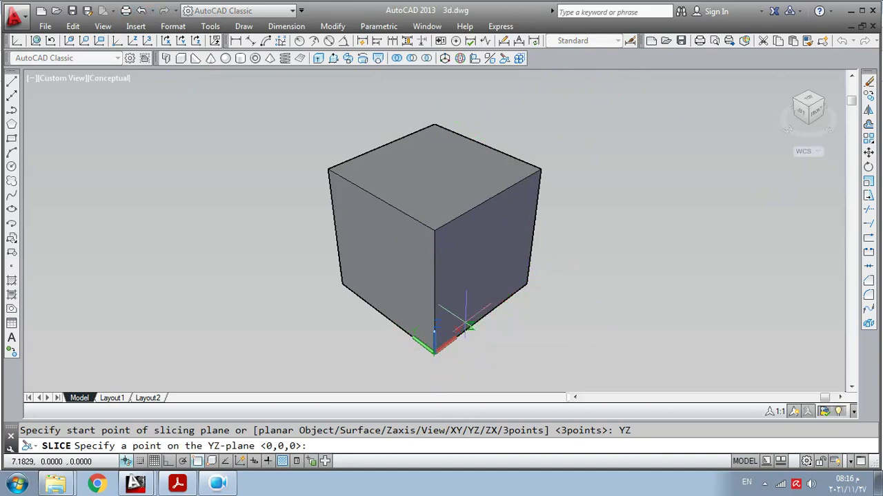
text(10,0,0)
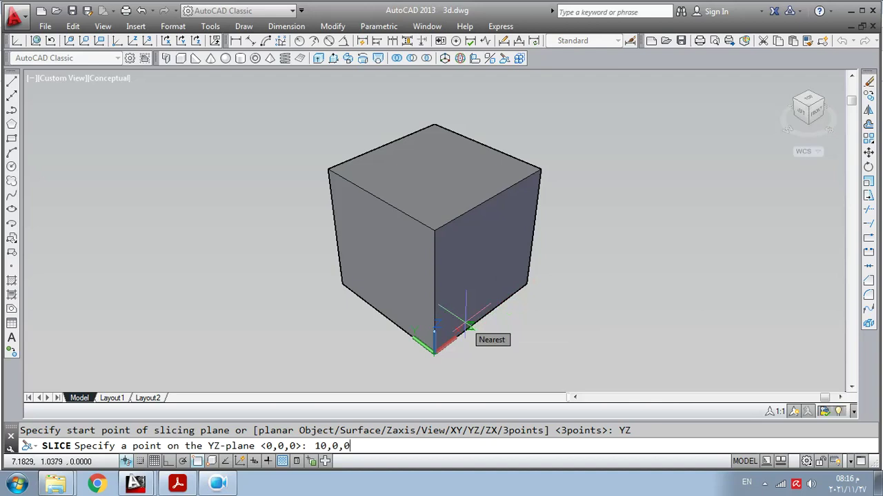
key(Return)
key(Return)
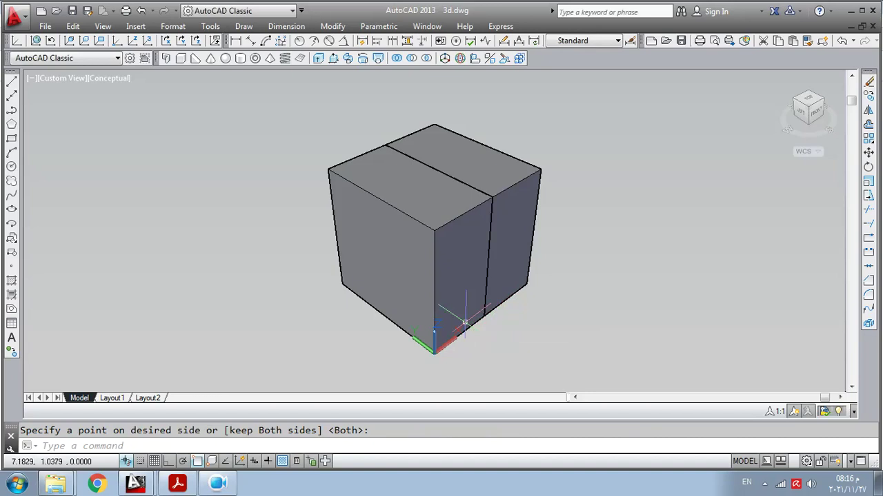
click(141, 11)
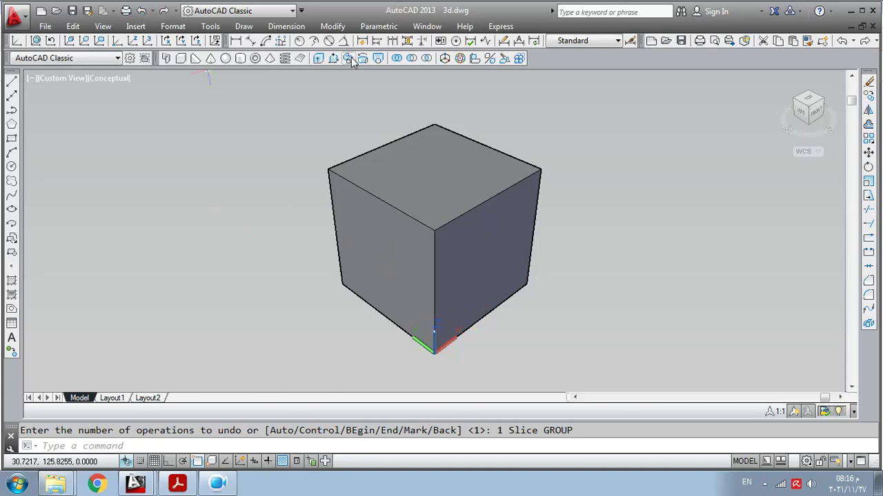
Slice the box parallel to the ZX plane through point 0,10,0, keeping both sides, and undo that slice
click(490, 58)
key(Return)
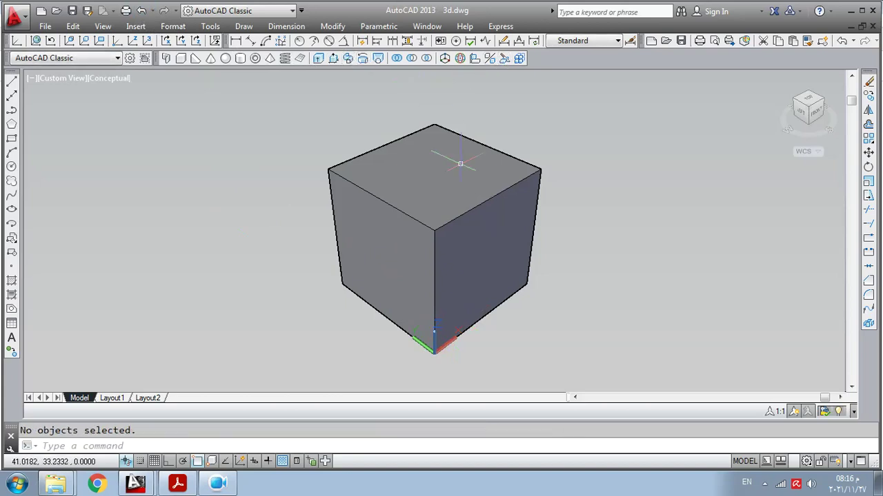
click(491, 58)
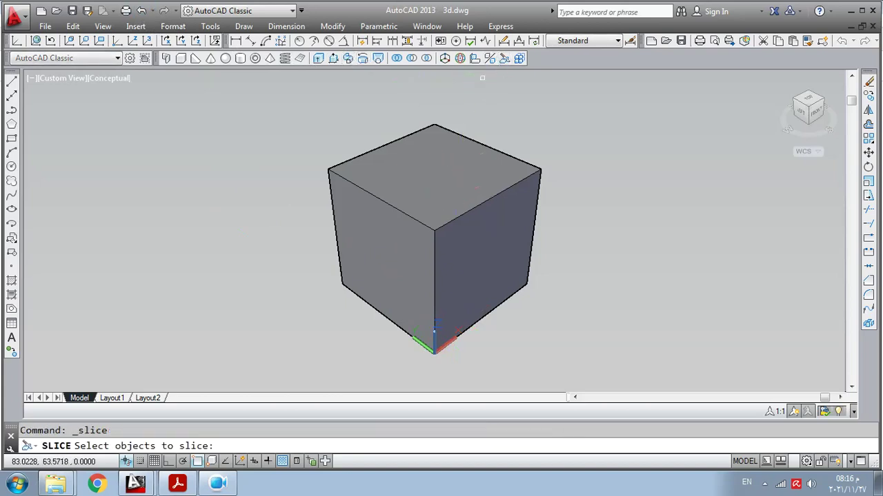
click(454, 187)
right_click(454, 187)
right_click(454, 188)
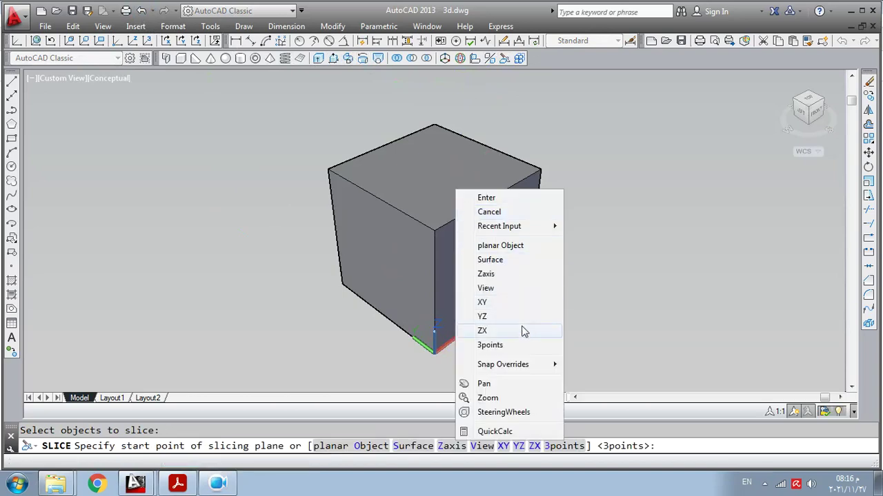
click(476, 329)
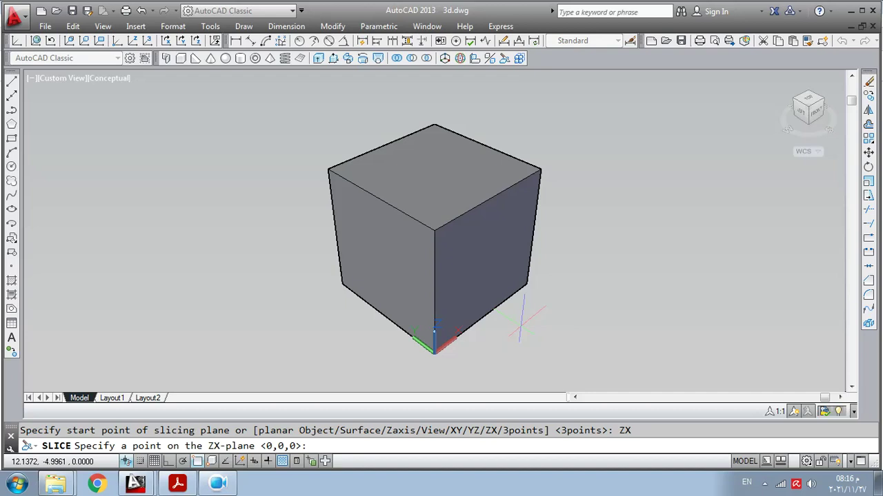
text(0,10,0)
key(Return)
key(Return)
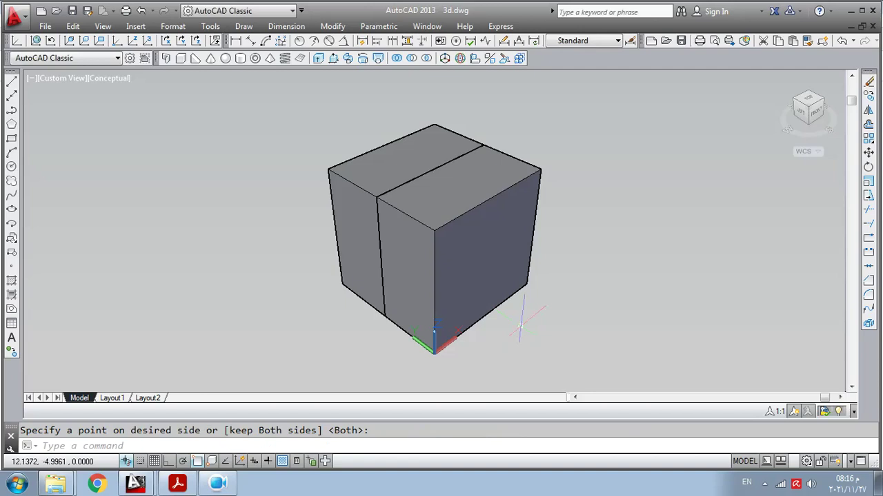
click(142, 11)
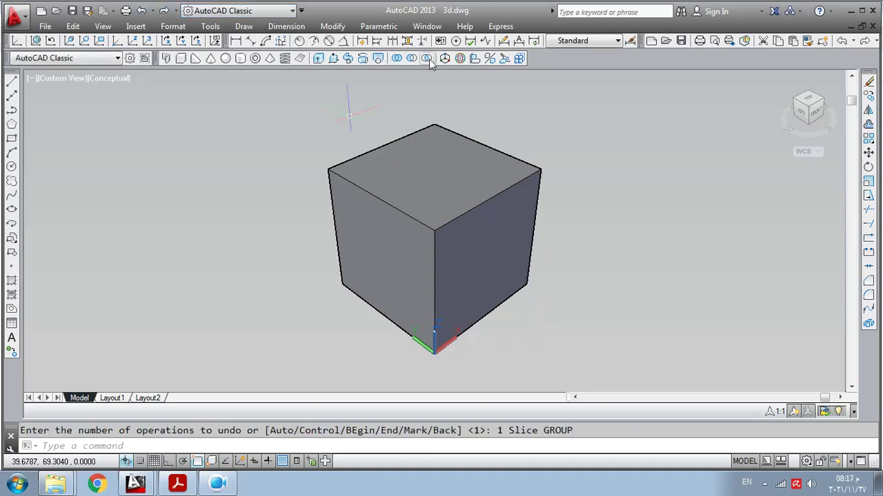
Slice the box with a 3points plane through 0,20,20, 0,0,0 and 20,0,0, keeping both sides
click(504, 59)
click(447, 169)
key(Return)
text(3)
key(Return)
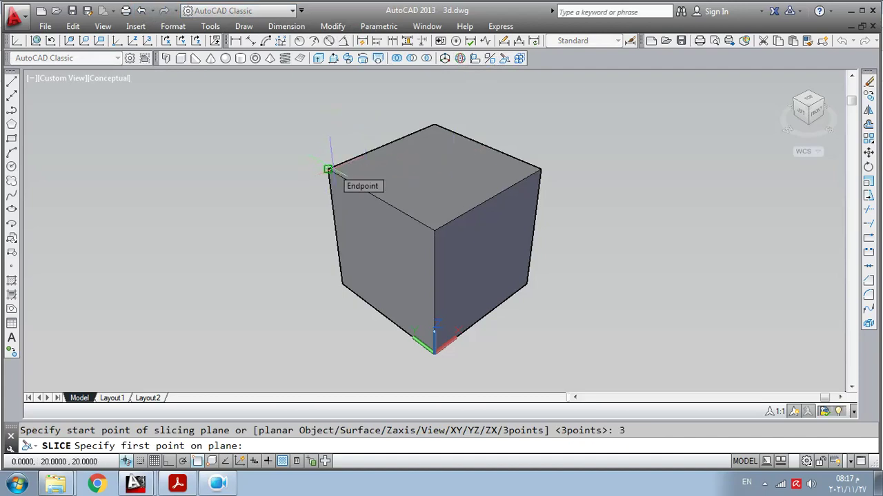
text(0,20,20)
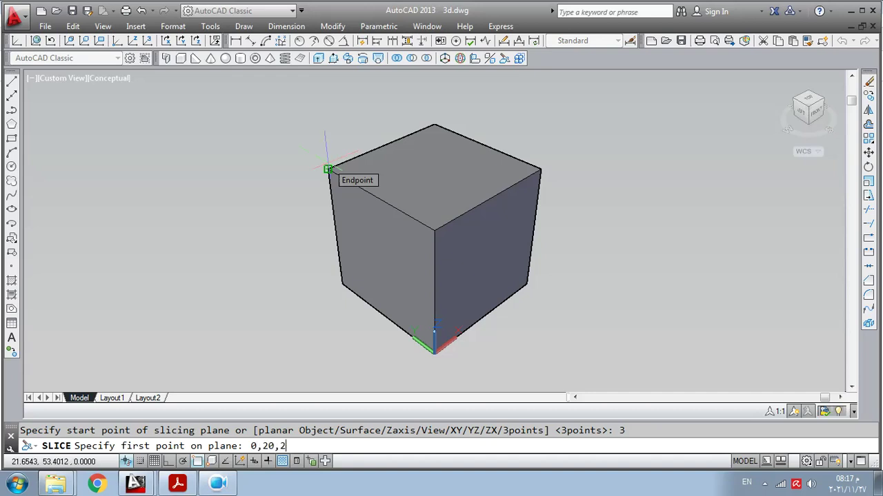
key(Return)
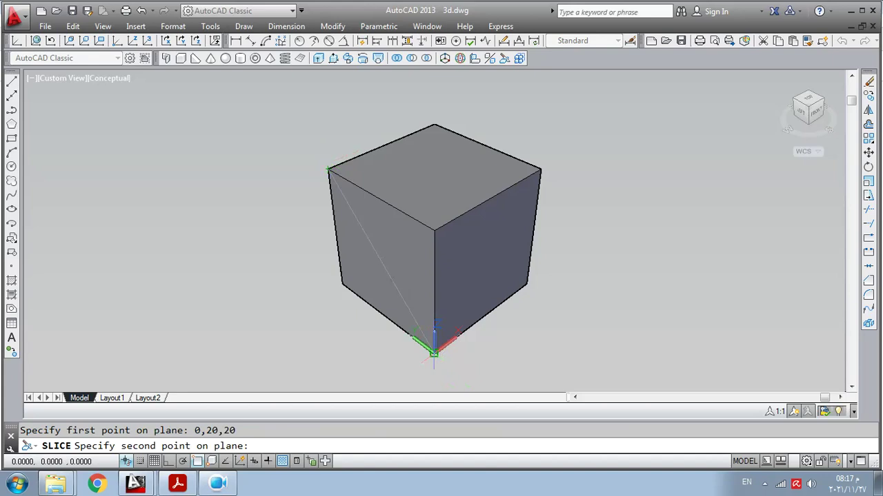
text(0,0,0)
key(Return)
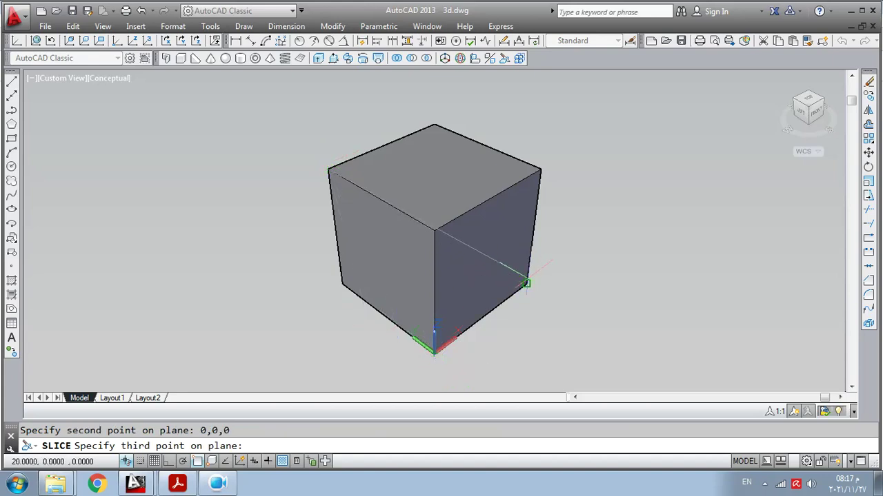
text(20,0,0)
key(Return)
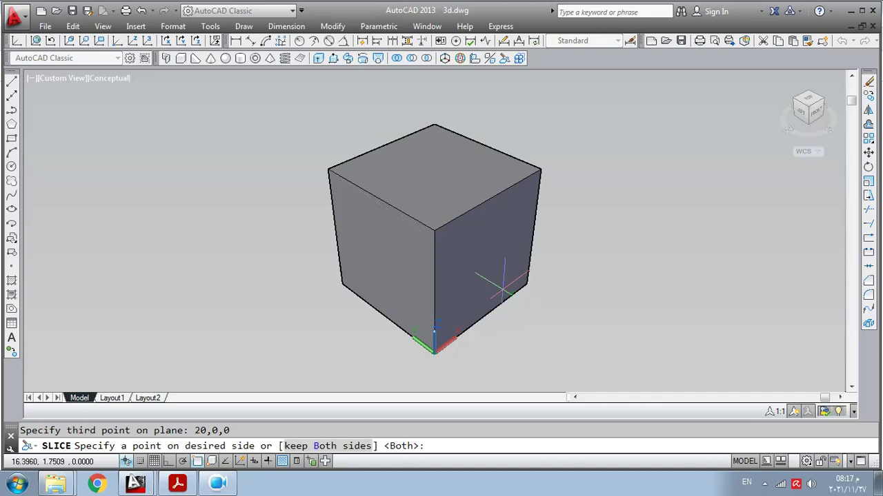
key(Return)
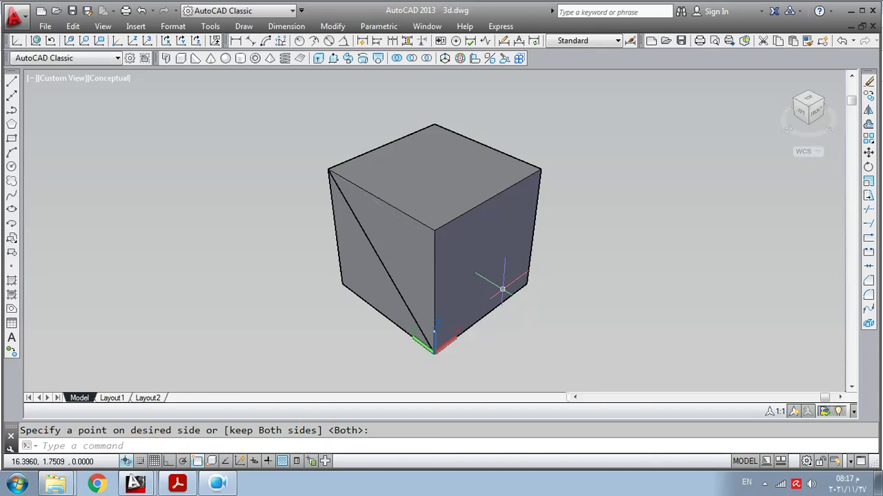
Erase the upper sliced piece of the box and the remaining lower wedge
click(869, 82)
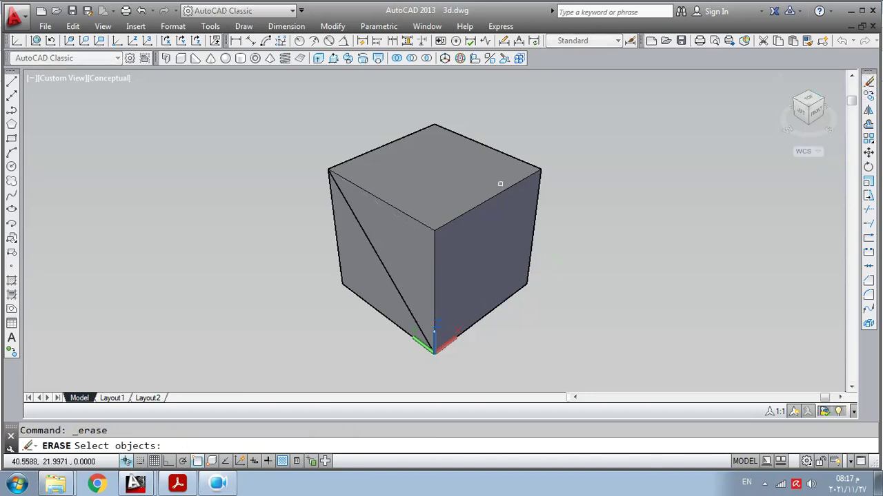
click(455, 222)
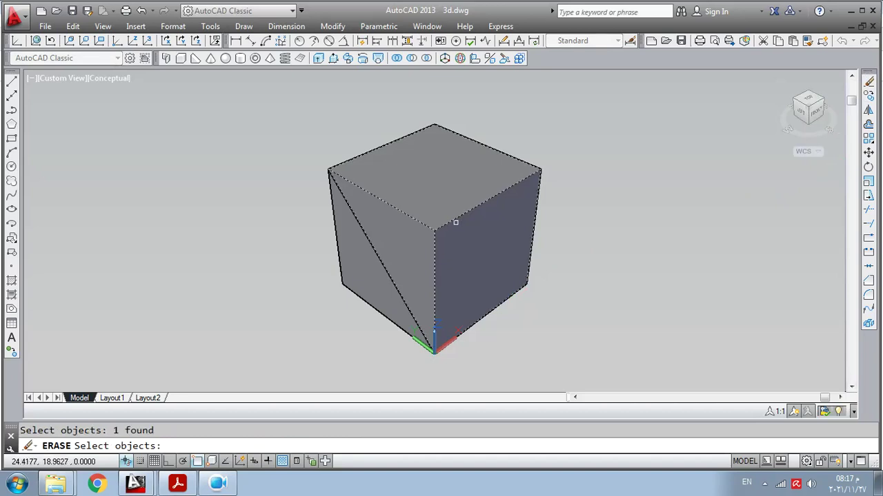
key(Return)
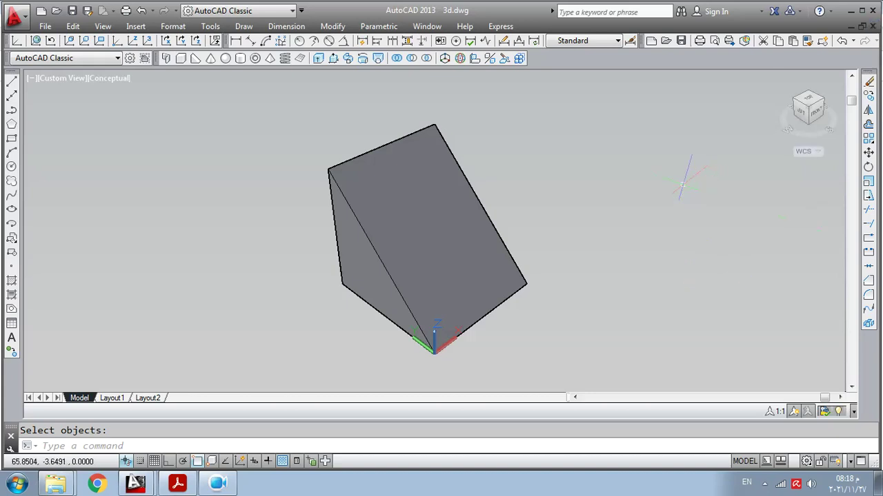
click(868, 82)
click(391, 216)
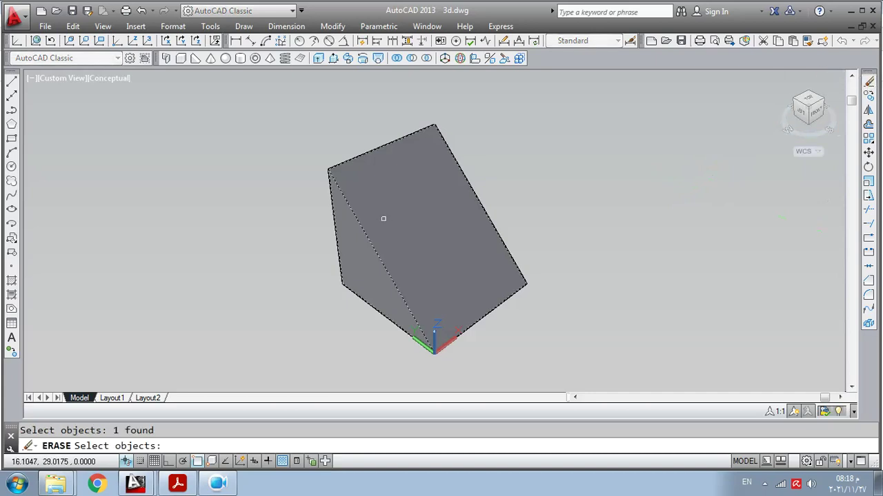
key(Return)
Create a cylinder with its base centre at 0,0,0, a radius of 20 and a height of 50
click(241, 60)
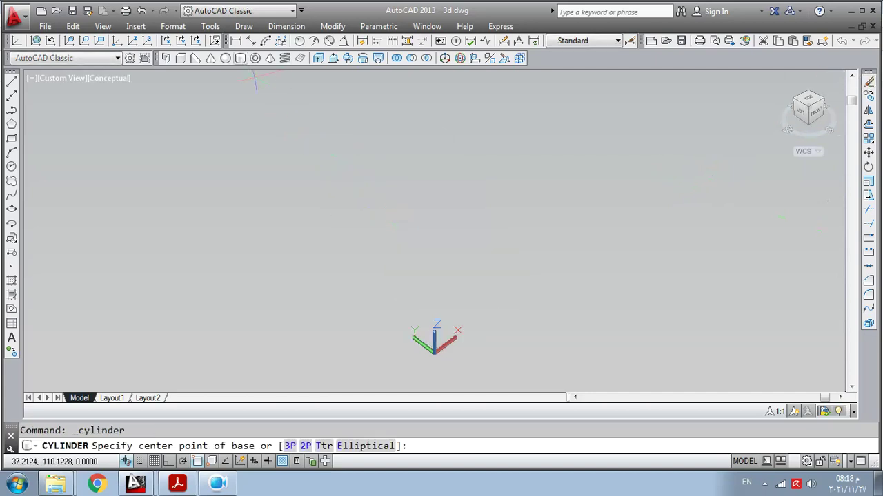
text(0,0,0)
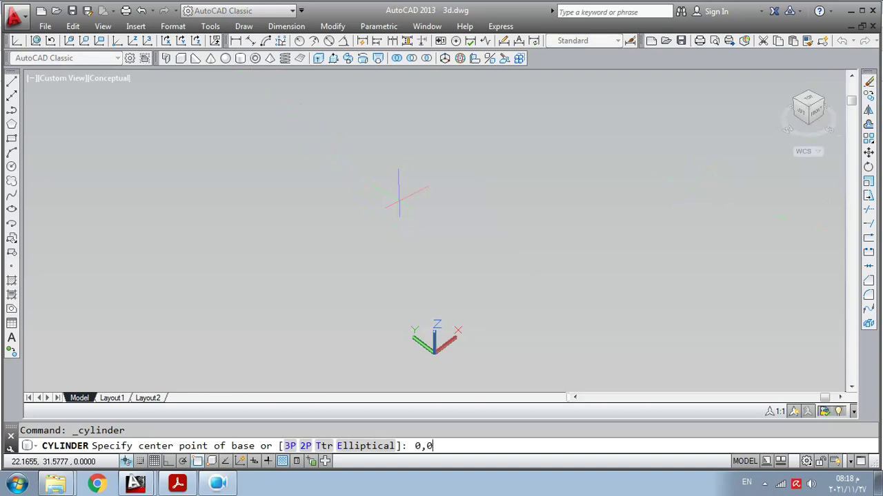
key(Return)
text(20)
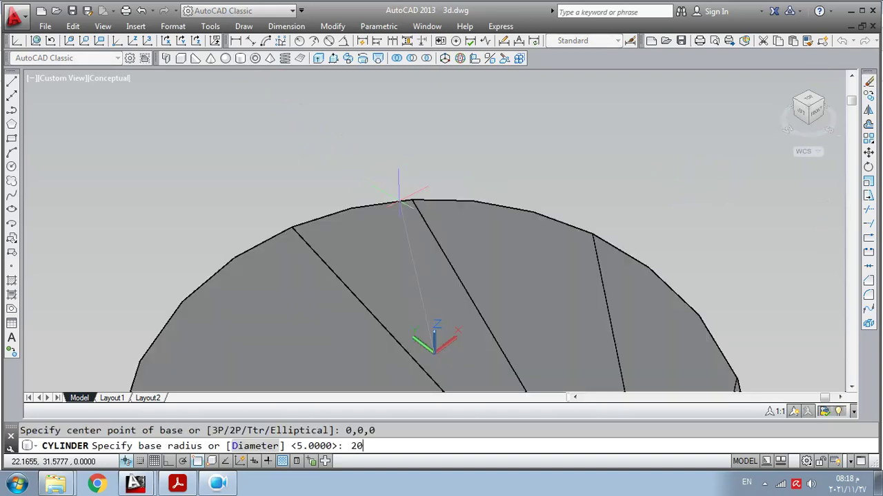
key(Return)
text(50)
key(Return)
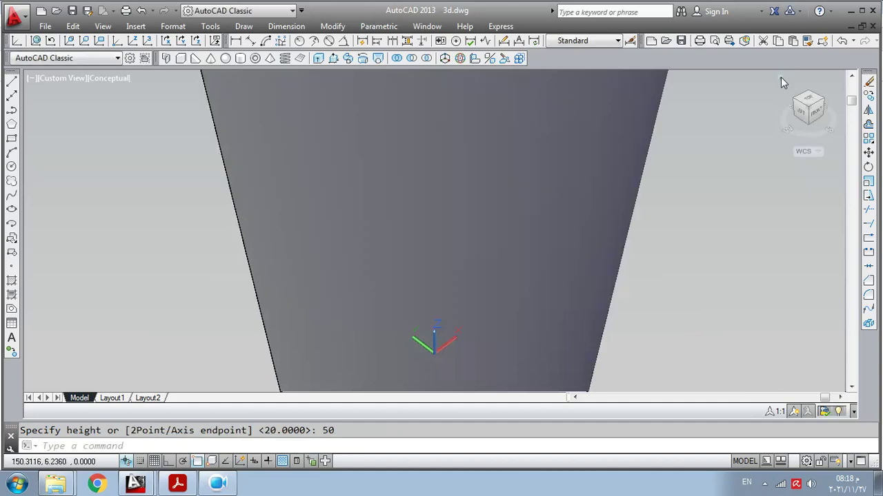
key(Return)
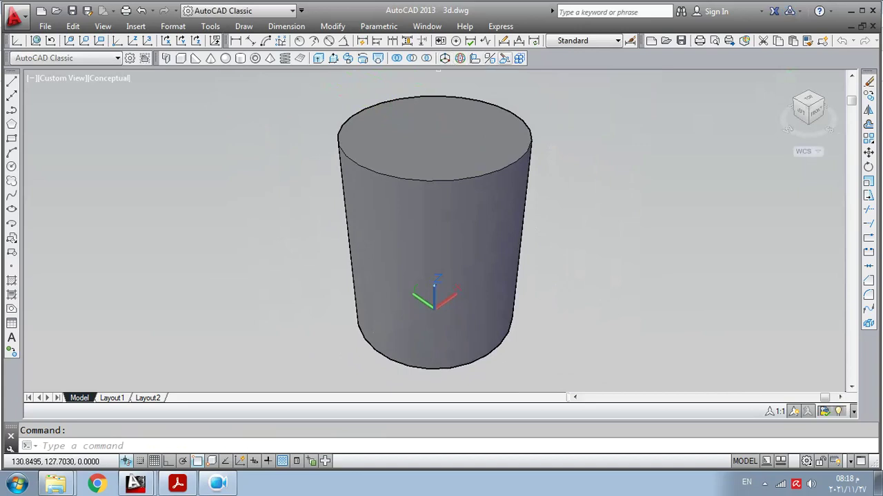
Slice the cylinder parallel to the YZ plane through point 0,0,0, keeping both sides
click(504, 58)
click(467, 257)
right_click(461, 258)
right_click(461, 259)
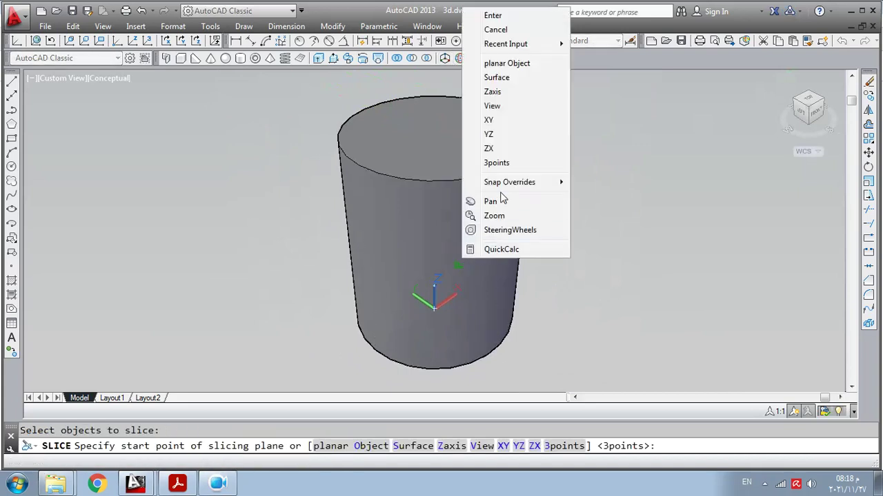
click(512, 138)
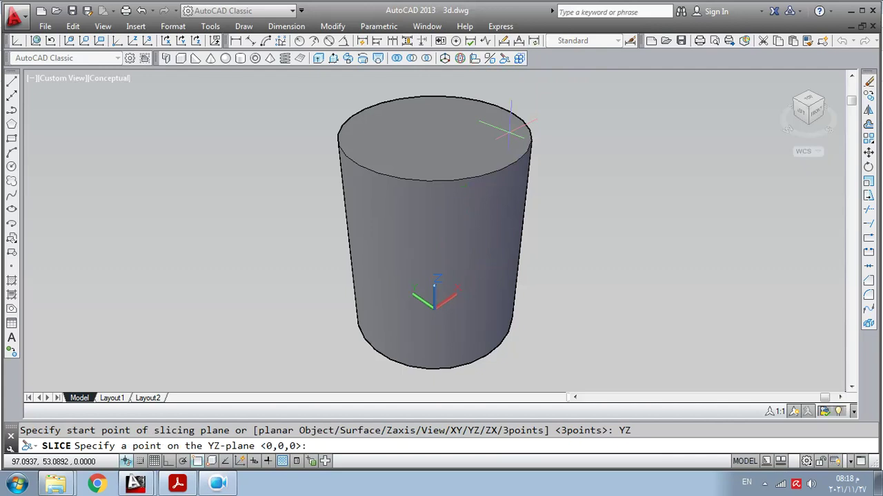
key(Return)
key(Return)
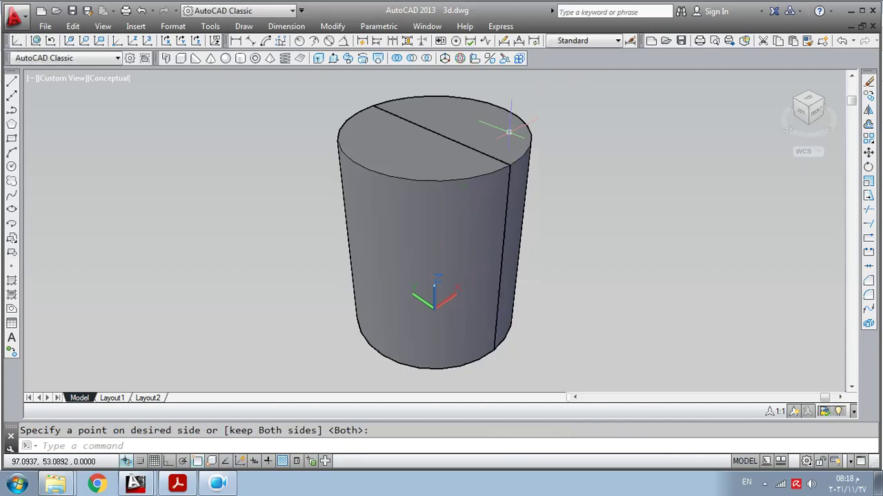
Erase the half of the cylinder on the negative X side of the cut
click(870, 84)
click(416, 244)
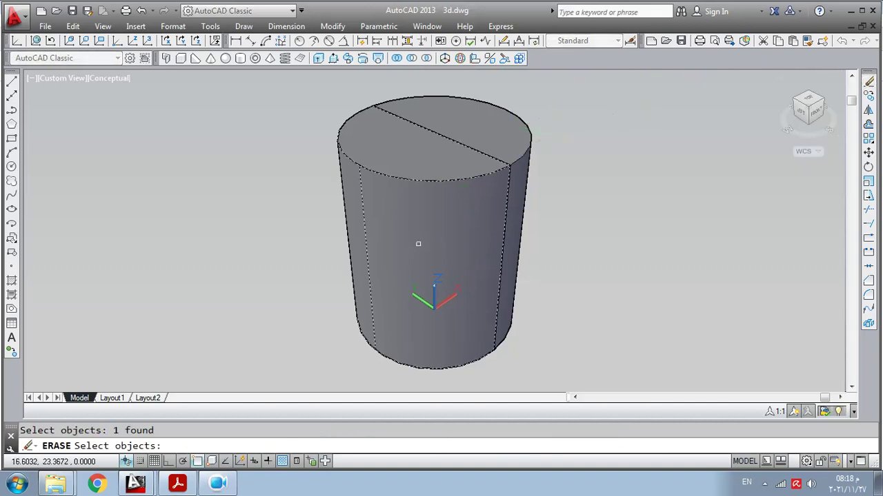
key(Return)
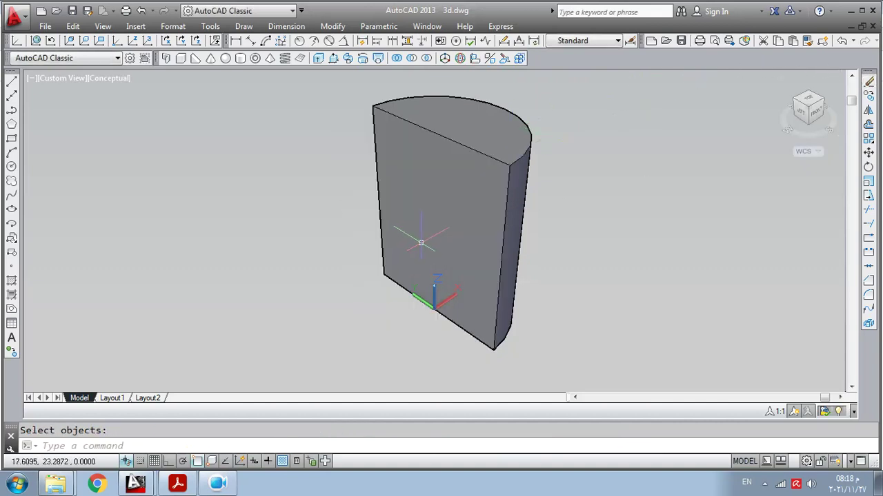
Slice the remaining half cylinder parallel to the ZX plane through point 0,0,0, keeping both sides
click(504, 58)
click(449, 202)
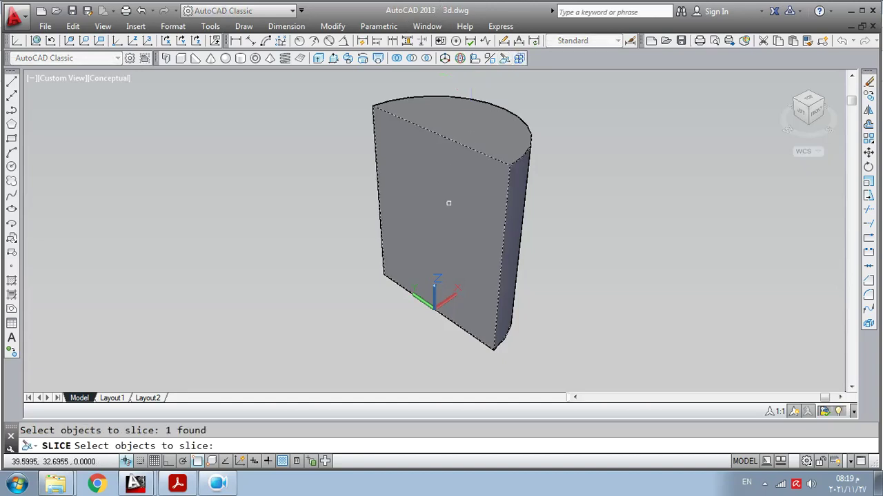
right_click(449, 204)
right_click(449, 204)
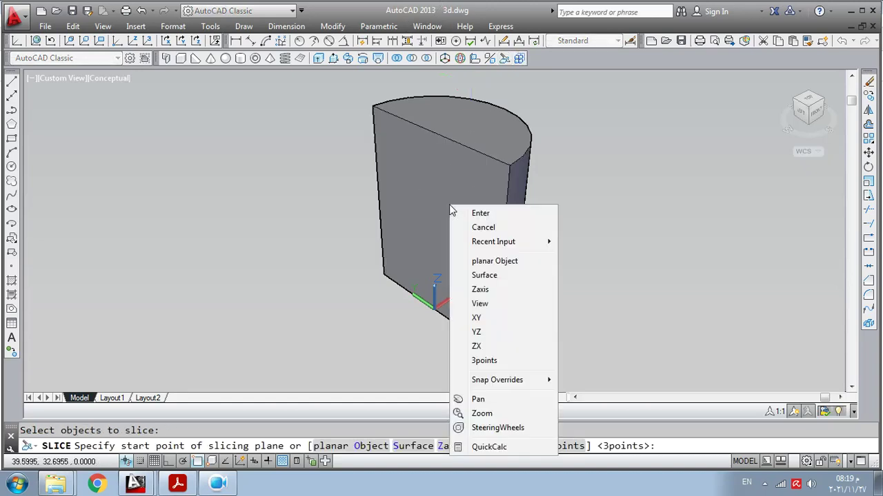
click(502, 348)
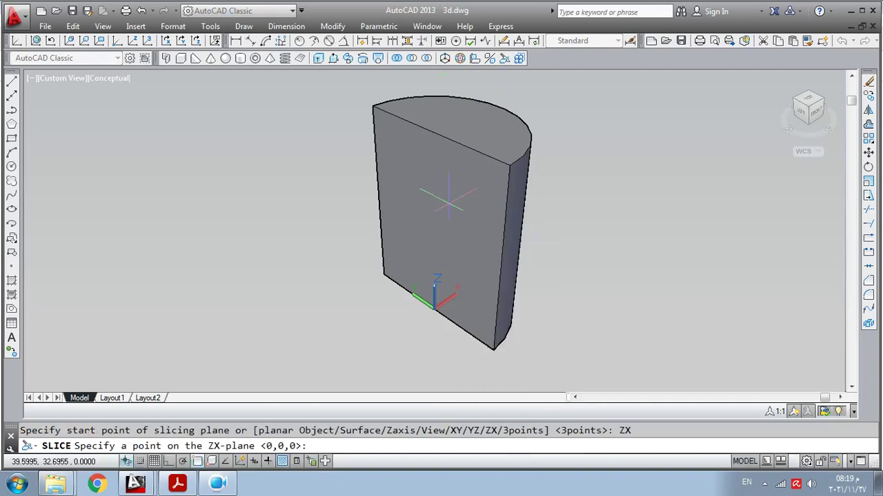
click(497, 345)
key(Return)
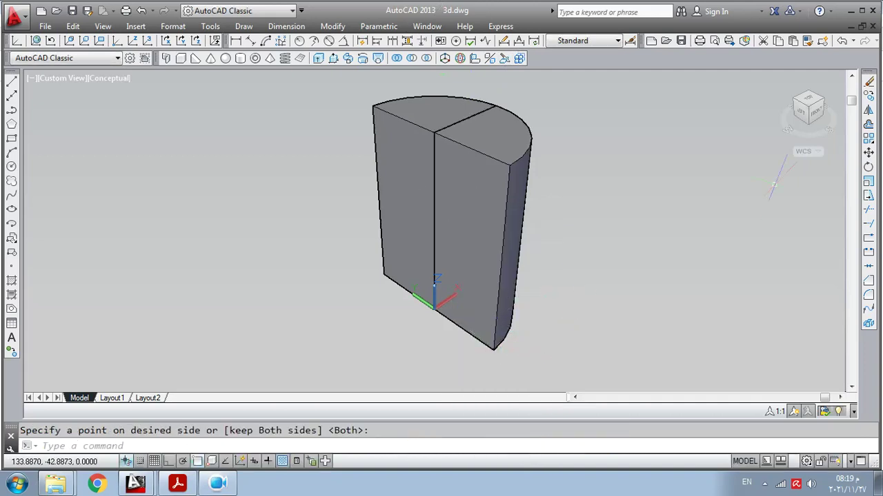
Erase the quarter cylinder on the negative Y side of the ZX cut
click(868, 81)
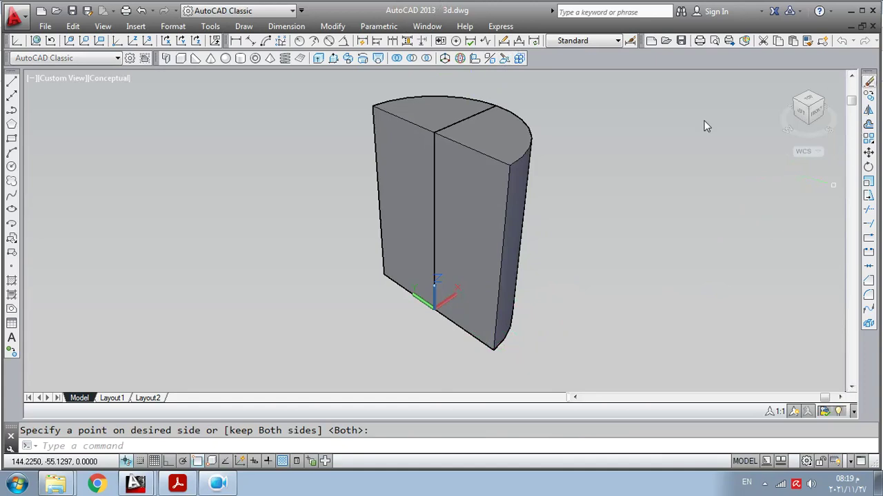
click(492, 218)
key(Return)
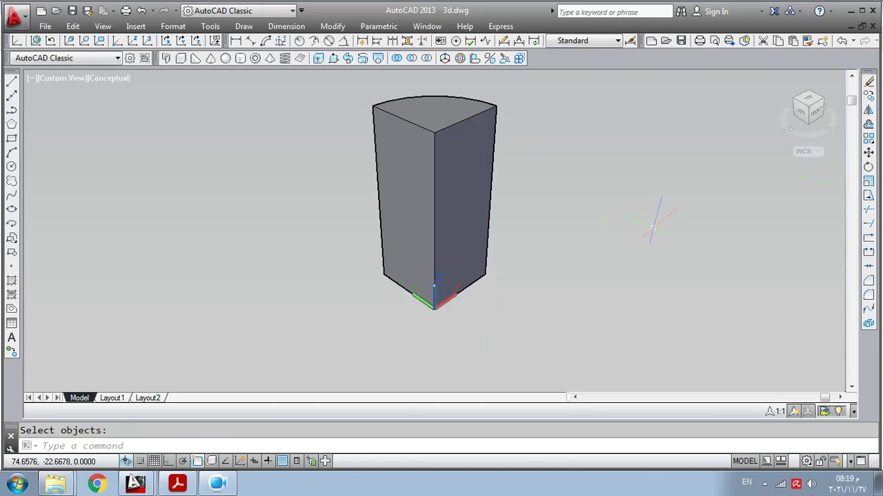
Show the command history window to review the slice and erase commands, and minimize it
key(F2)
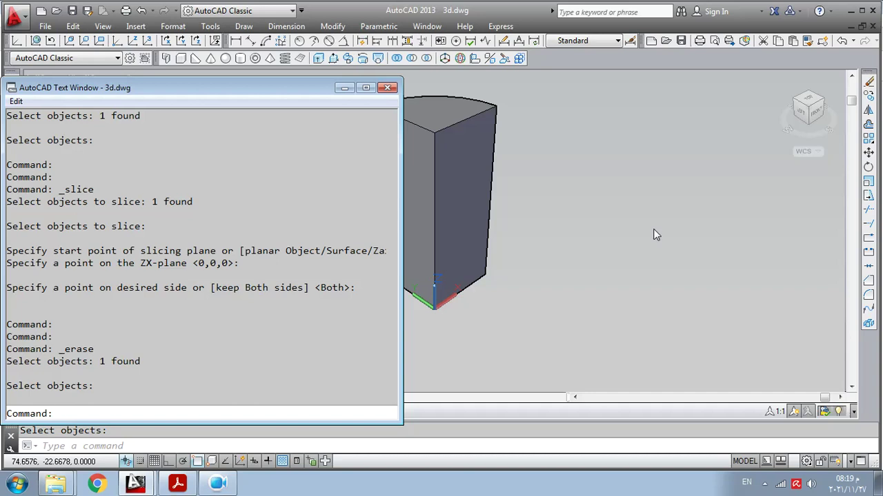
click(345, 89)
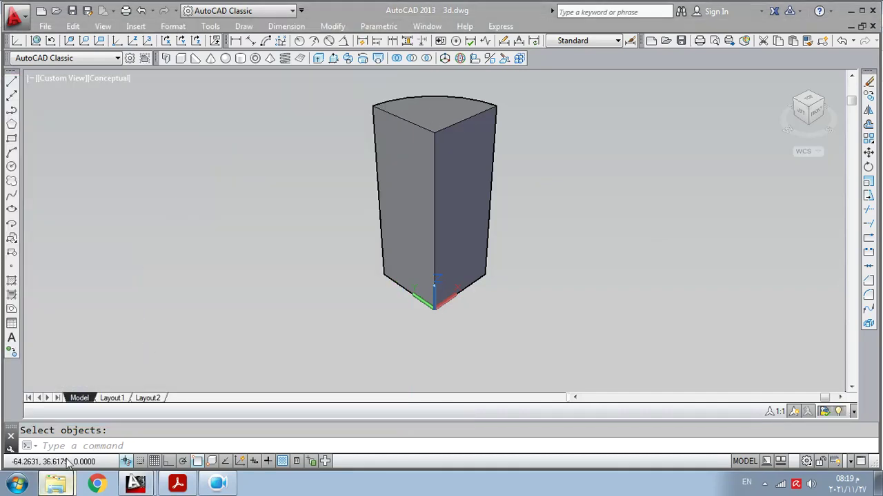
Switch to Windows Explorer, look through the exercise folders in 3d operations, and open vov (2).dwg from the 3d rotate folder
click(71, 486)
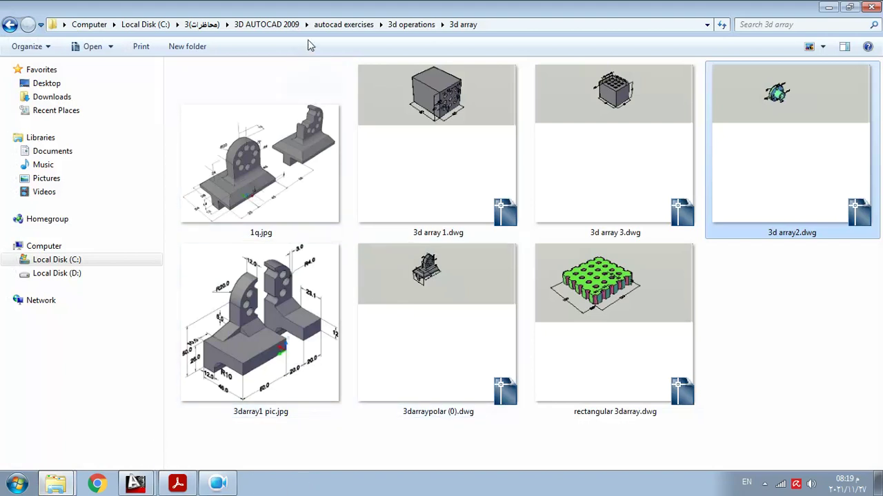
click(414, 24)
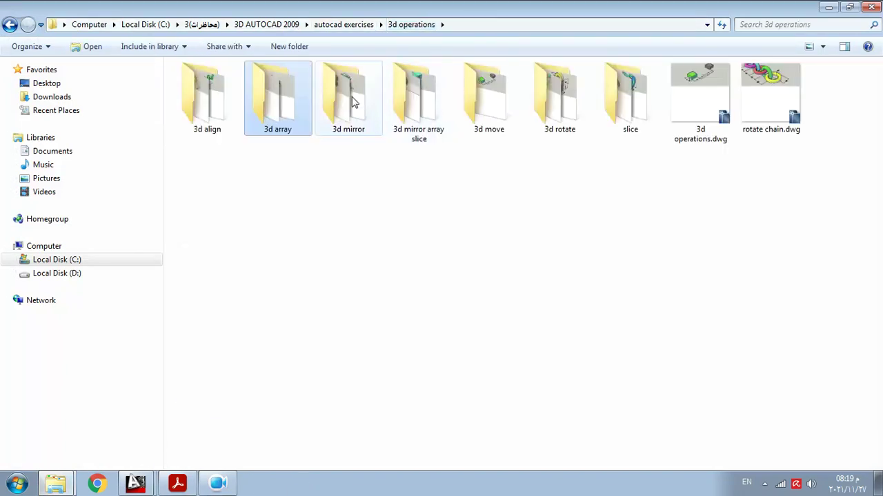
double_click(351, 118)
click(412, 24)
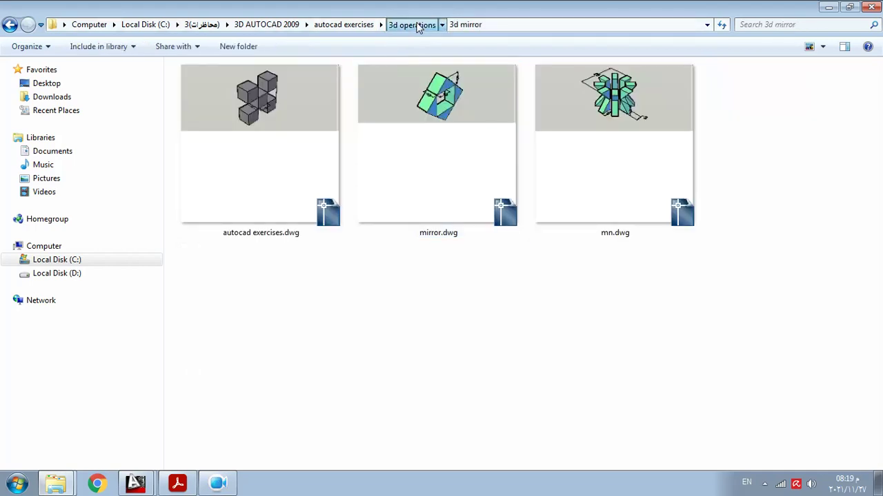
click(421, 114)
double_click(420, 114)
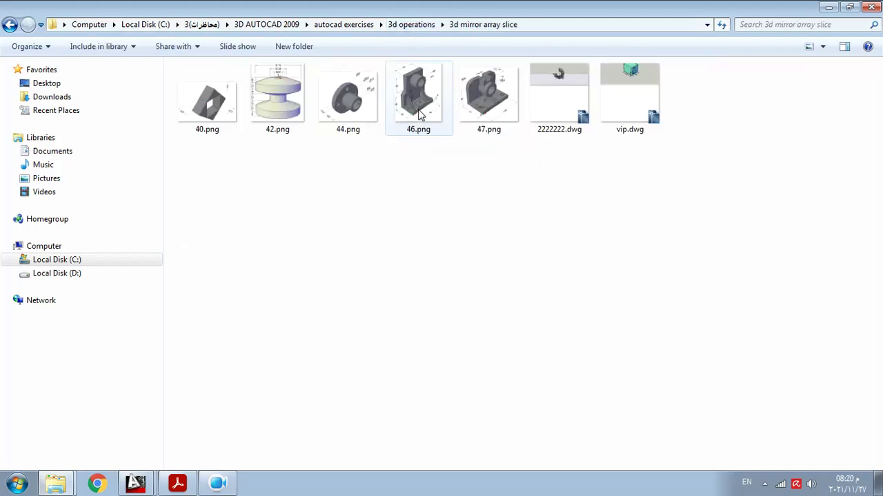
click(414, 24)
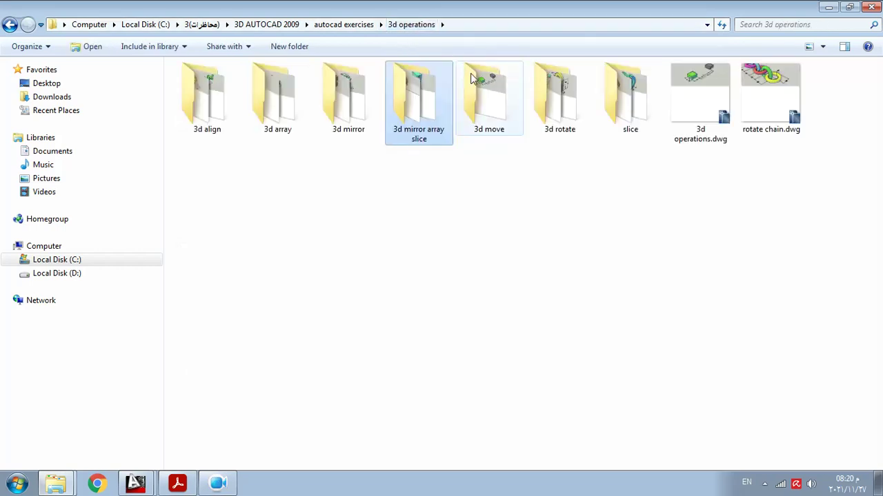
double_click(555, 93)
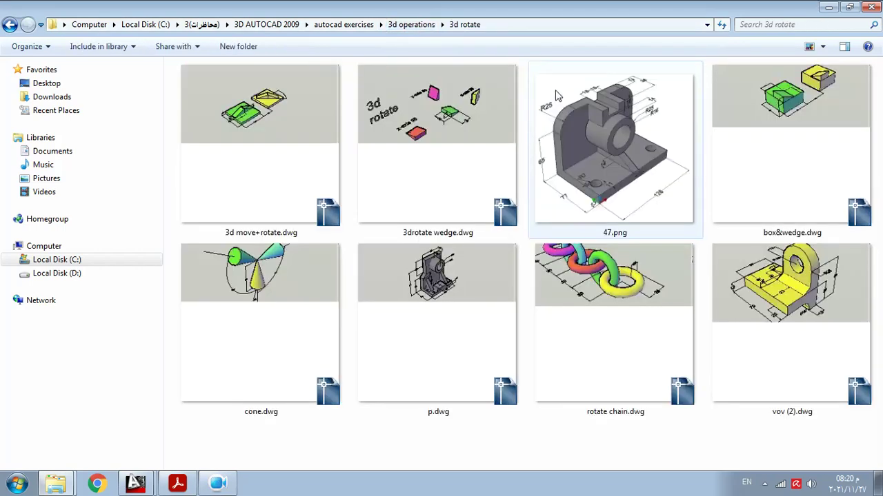
double_click(817, 303)
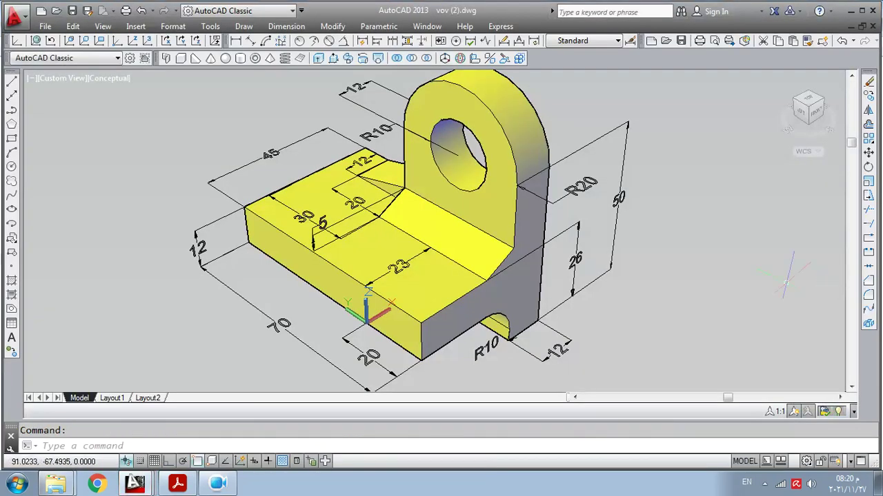
Slice the bracket solids, including the small wedge piece, parallel to the ZX plane through the origin, keeping both sides
click(504, 58)
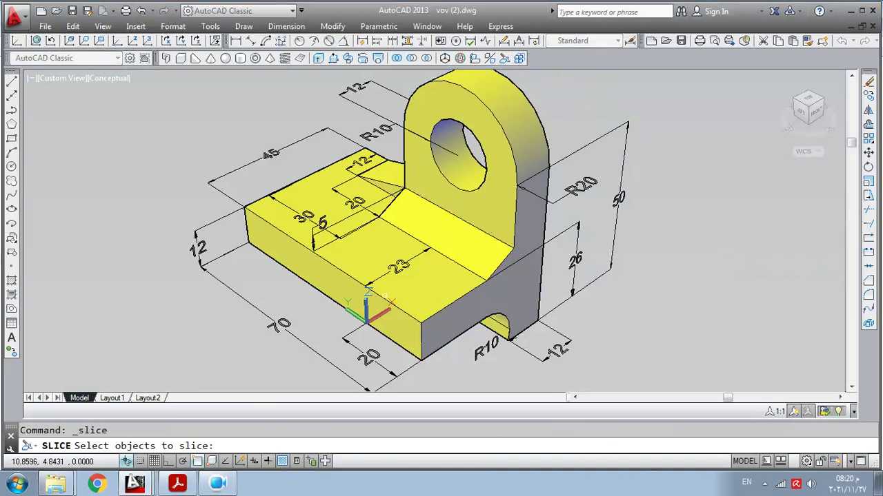
click(384, 298)
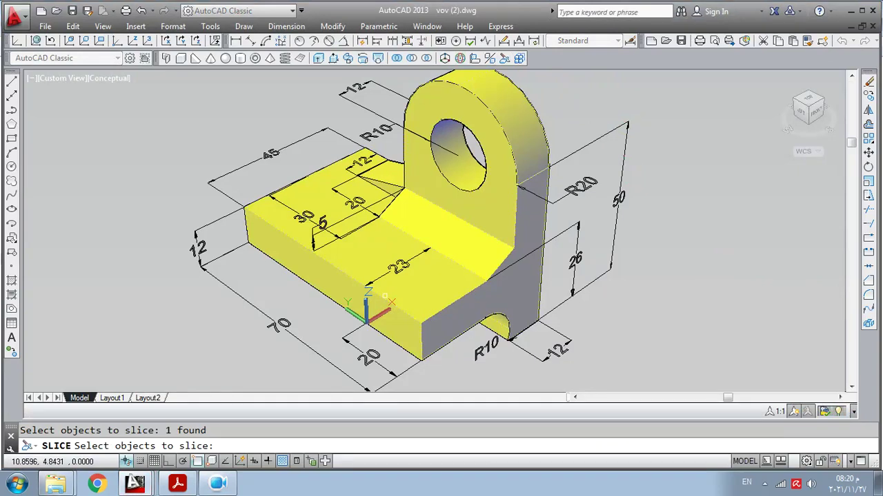
click(380, 174)
key(Return)
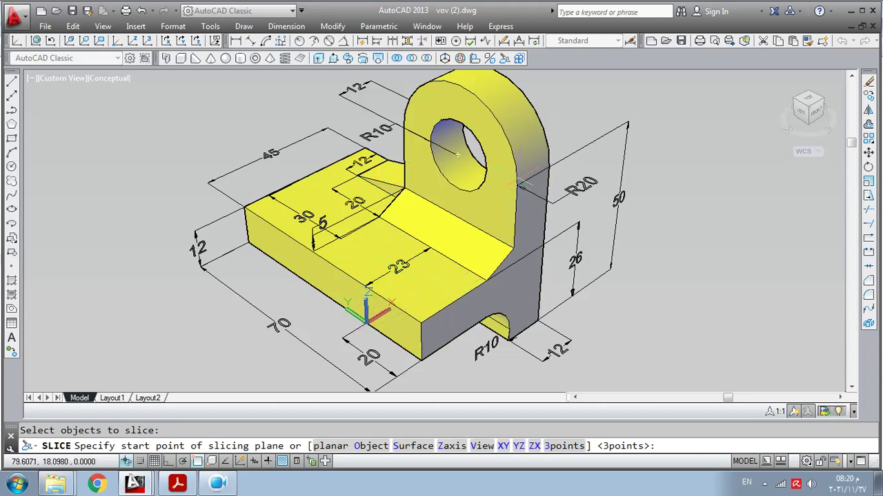
right_click(401, 276)
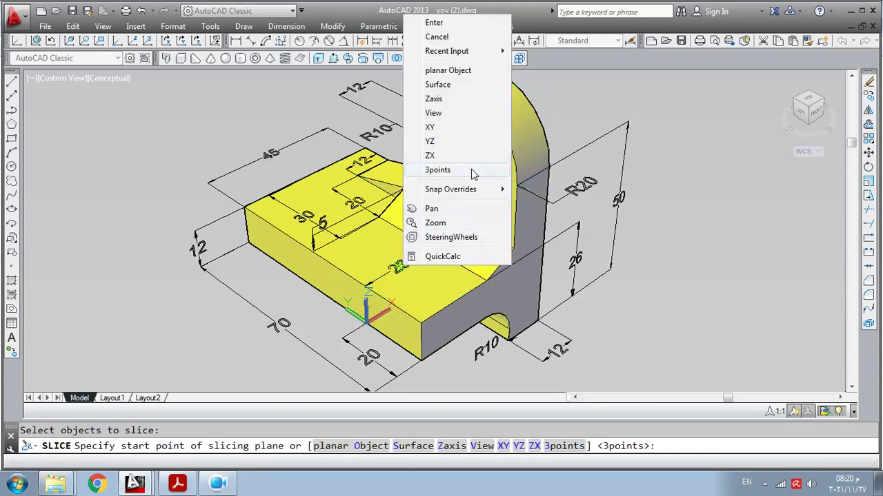
click(471, 155)
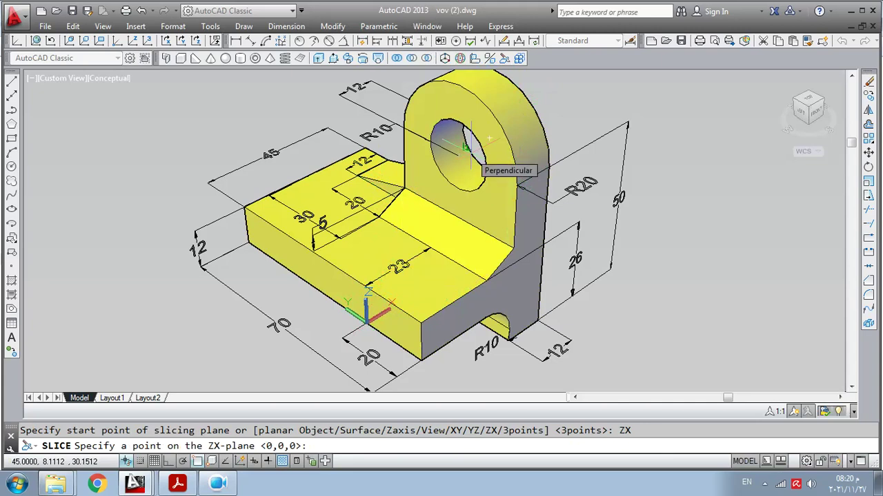
click(466, 147)
key(Return)
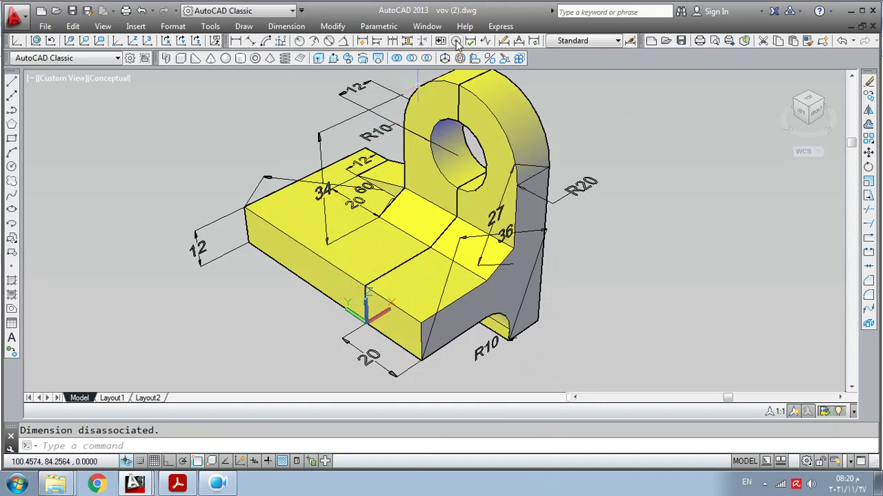
Try to 3D move the bracket half on the positive Y side from 0,0,0 to 0,30,0, and undo the move
click(445, 58)
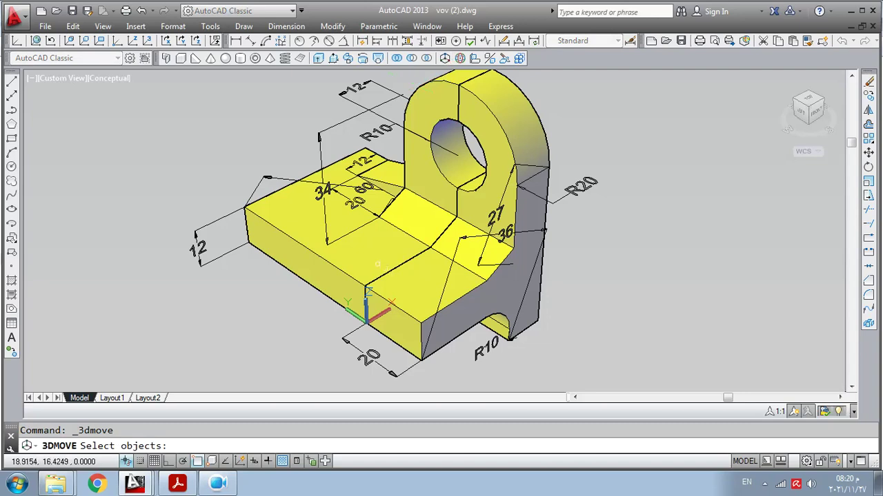
click(380, 264)
key(Return)
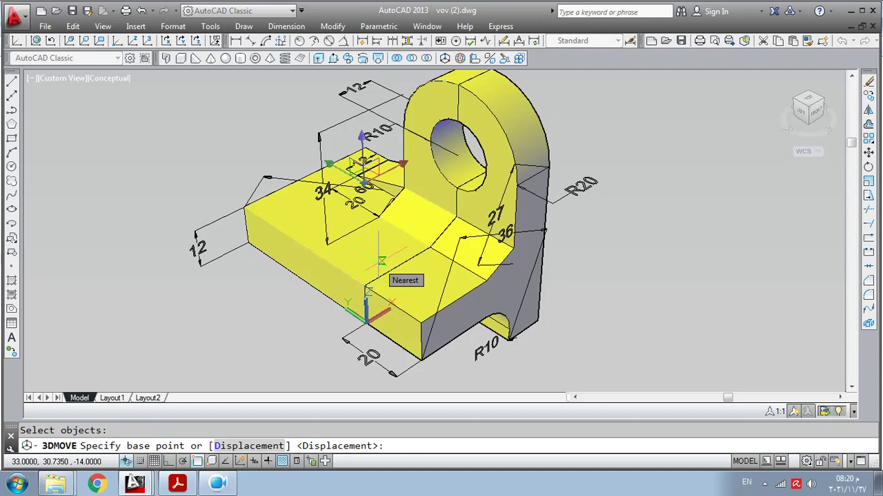
text(0,0,0)
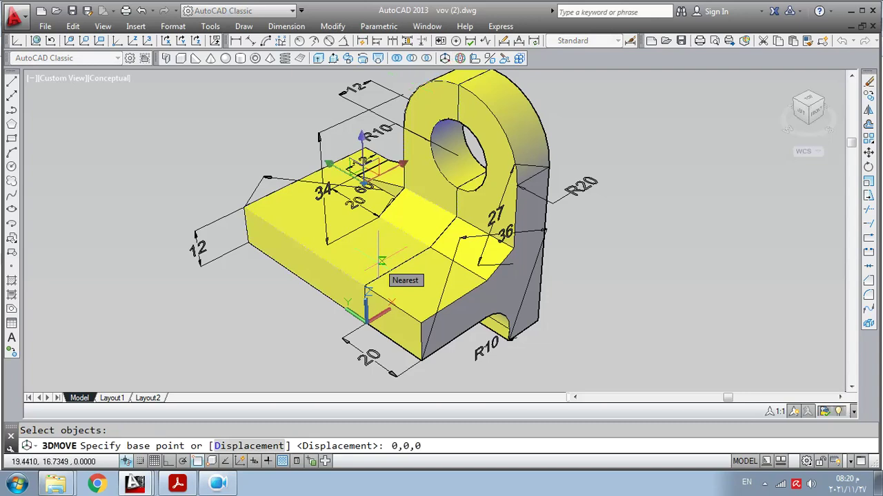
key(Return)
text(0,)
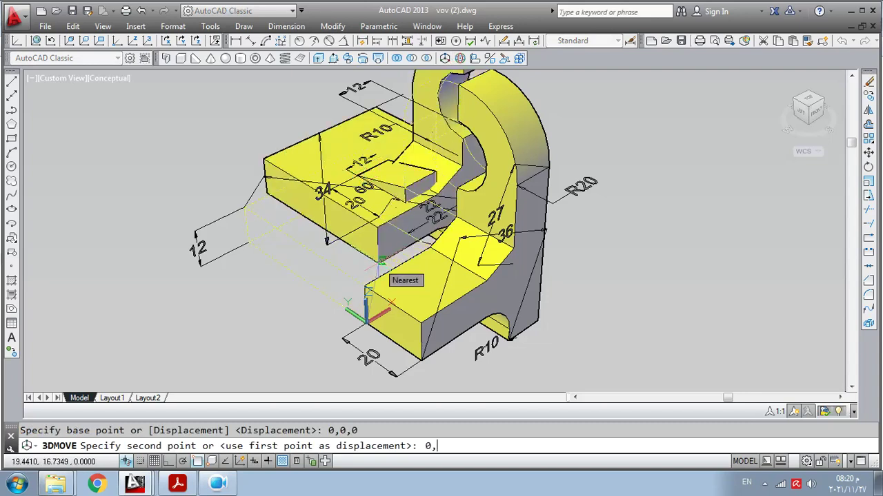
text(30,0)
key(Return)
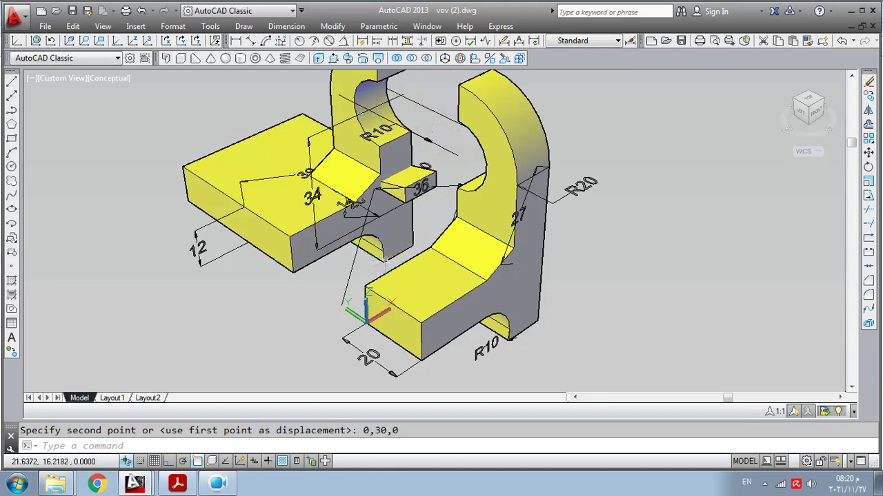
click(140, 11)
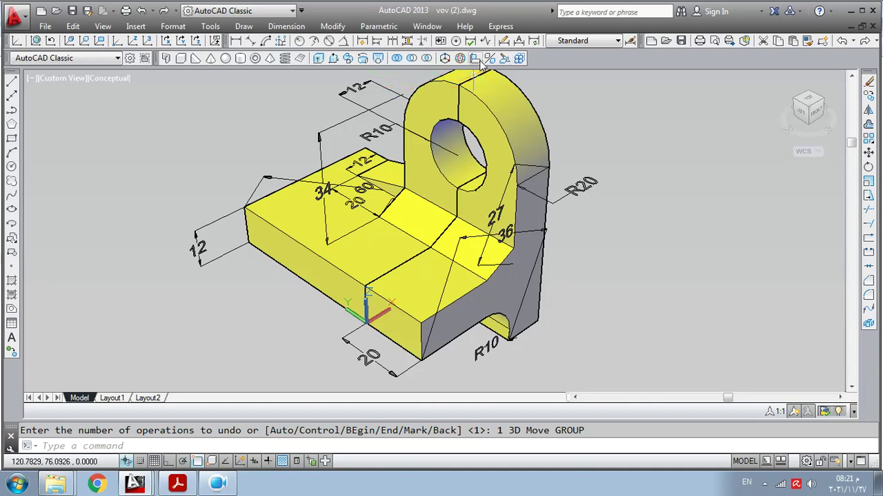
click(445, 58)
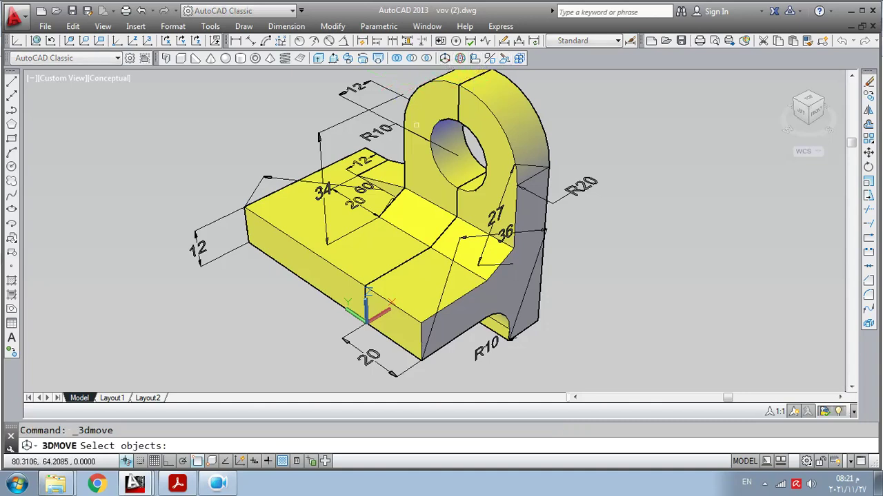
click(411, 206)
click(372, 174)
key(Return)
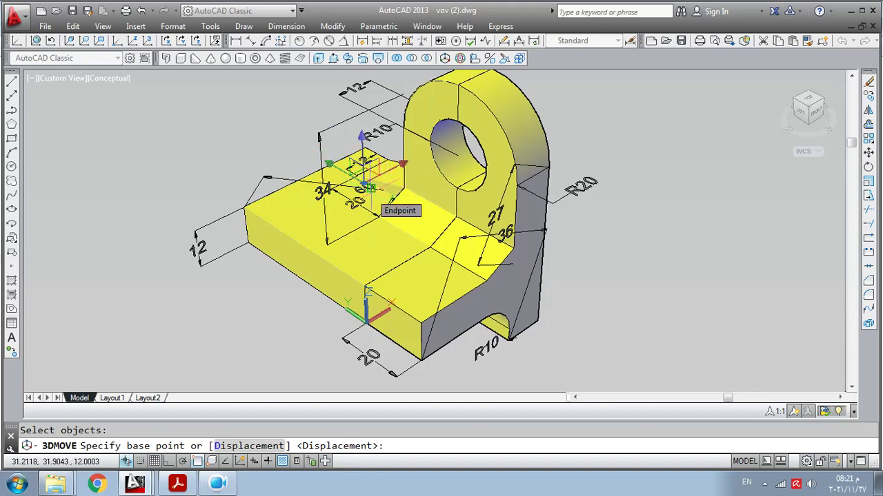
click(370, 187)
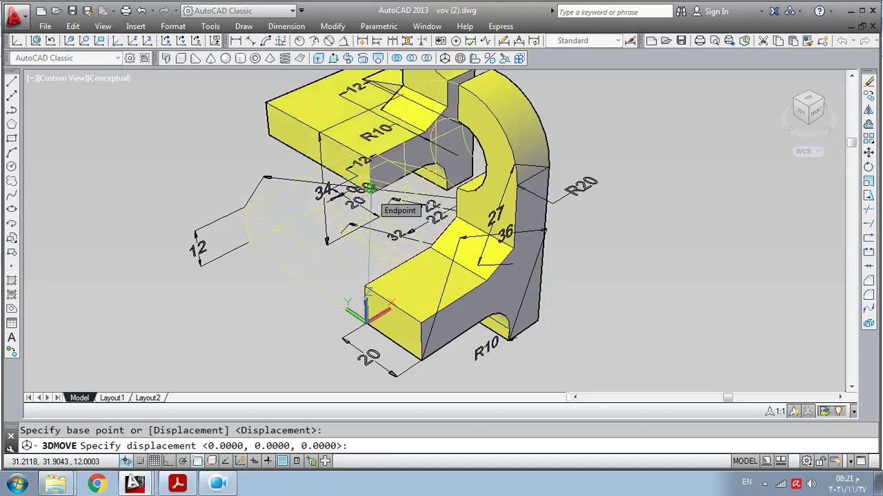
text(0,0,0)
key(Return)
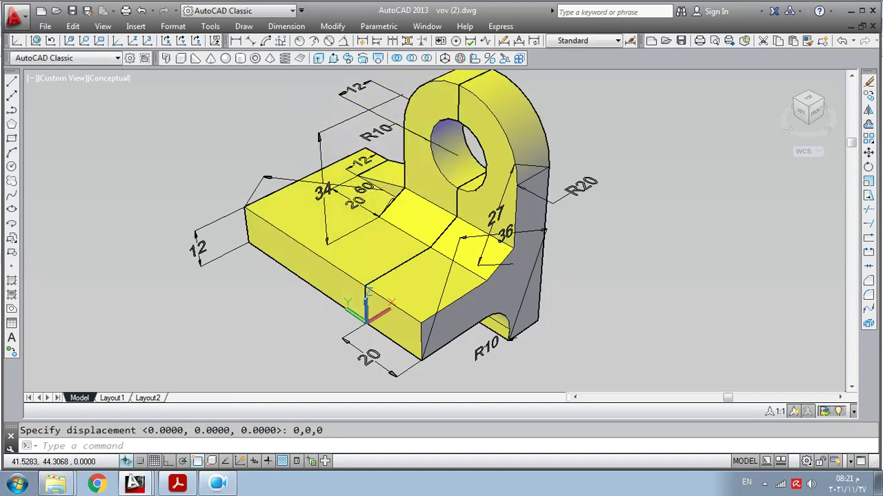
key(Escape)
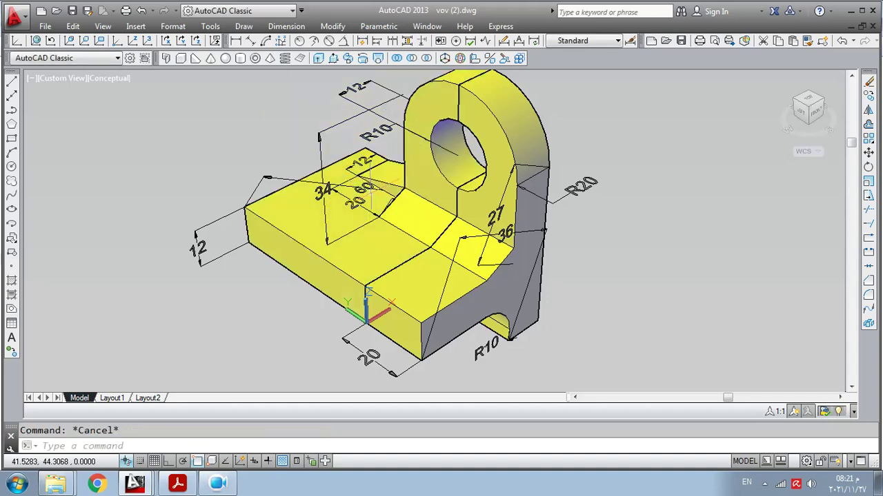
3D move the positive Y half of the bracket together with the small wedge piece from 0,0,0 to 0,30,0
click(446, 58)
click(405, 214)
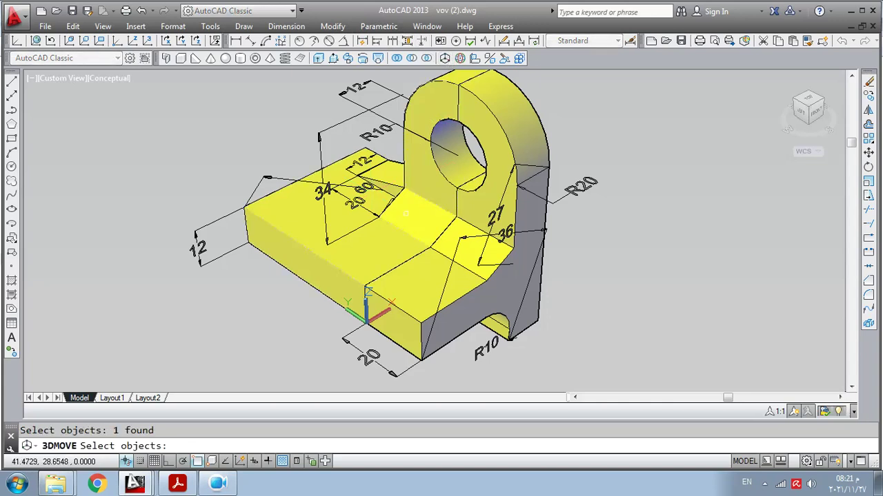
click(382, 178)
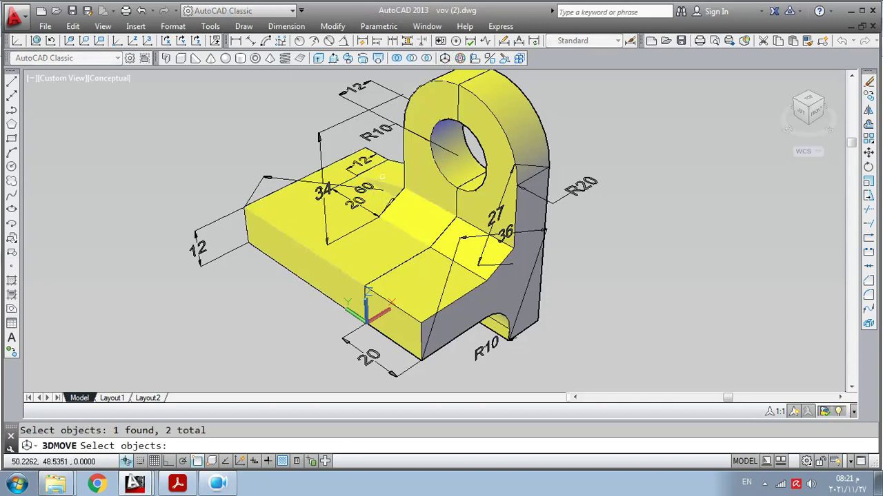
key(Return)
text(0,0,0)
key(Return)
text(0,30,0)
key(Return)
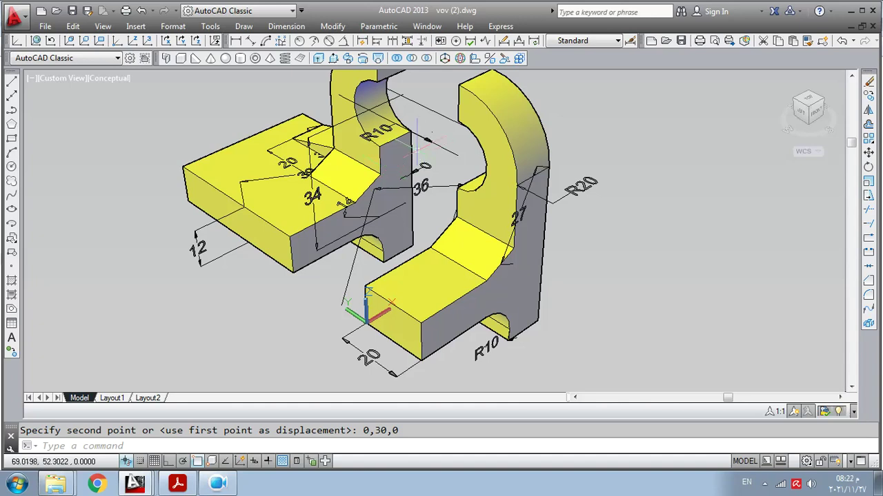
Add a linear dimension across the gap between the facing lower front corners of the two bracket halves
scroll(428, 237, down, 1)
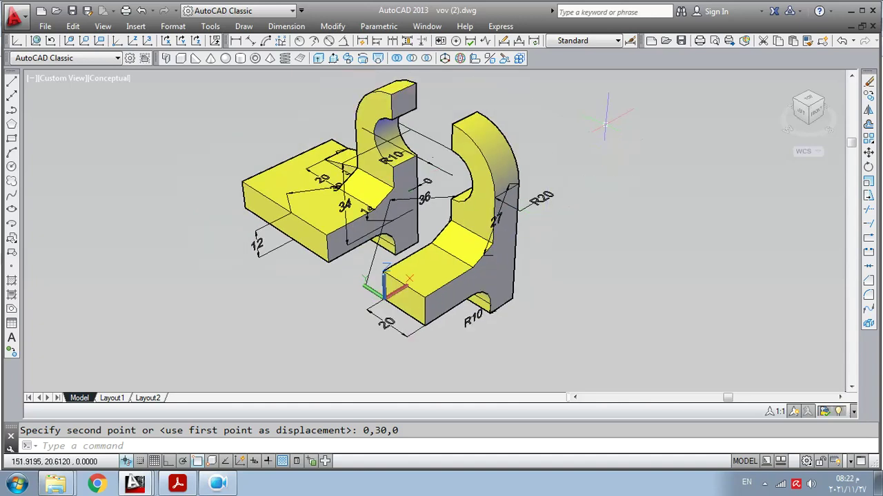
scroll(583, 118, up, 1)
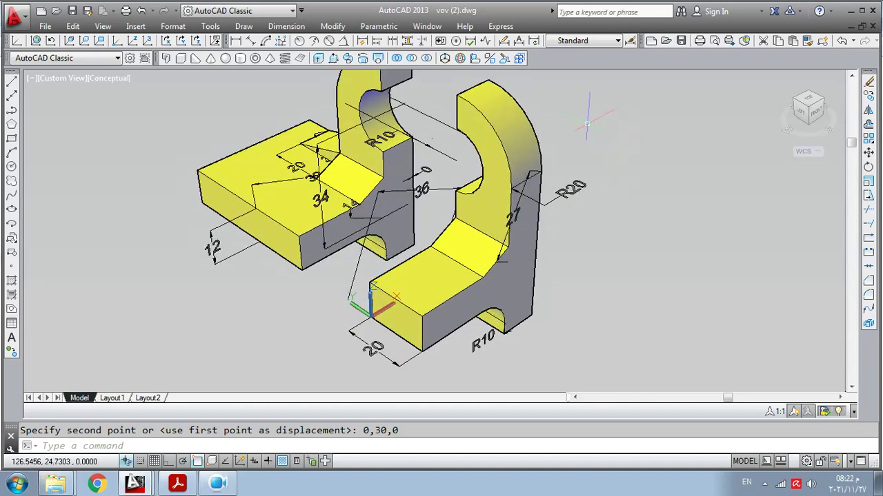
click(235, 40)
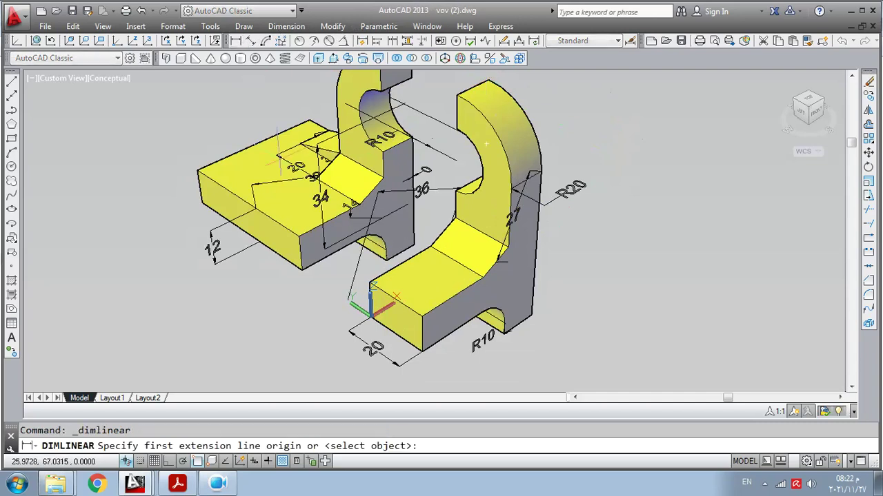
click(301, 269)
click(370, 317)
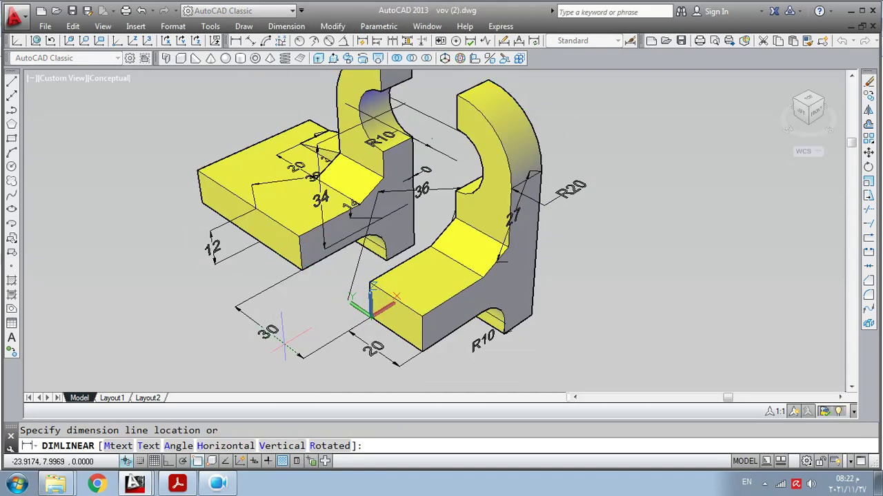
click(266, 350)
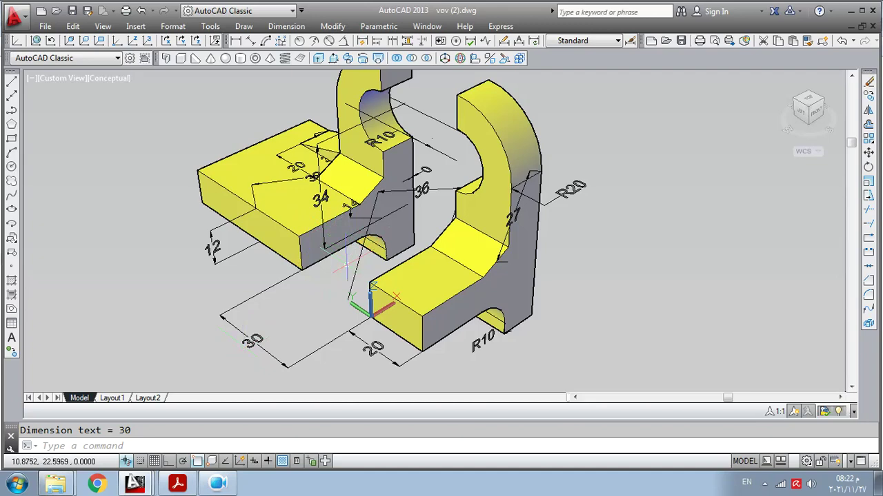
Undo the gap dimension, the 3D move and the ZX slice so the bracket is whole again
click(143, 13)
click(143, 12)
click(143, 12)
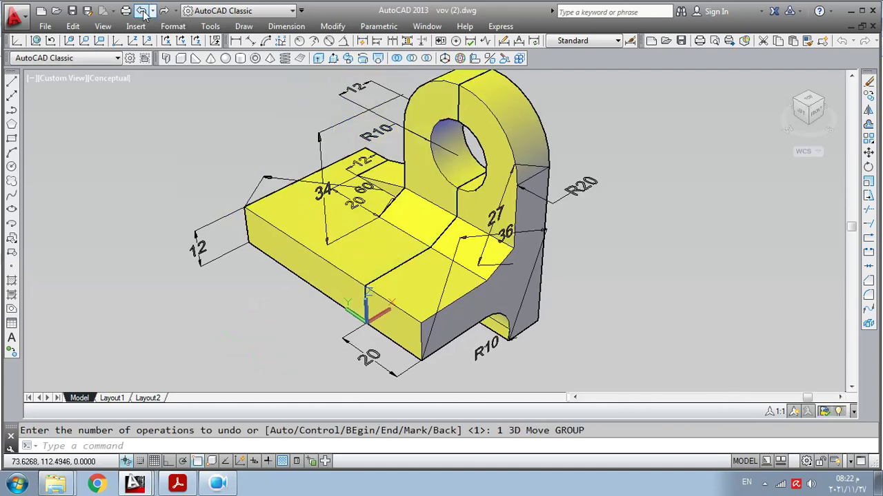
click(143, 13)
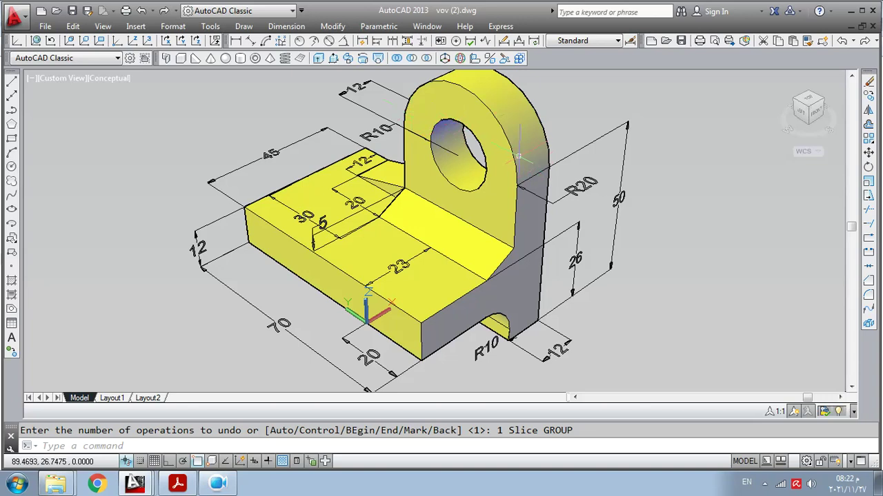
Slice the bracket parallel to the XY plane through point 0,0,36, keeping both sides
click(504, 58)
click(494, 131)
key(Return)
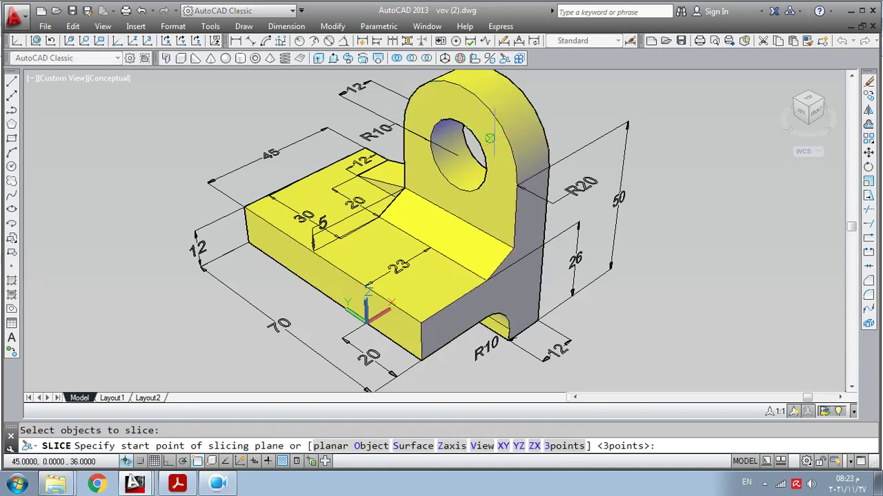
right_click(495, 142)
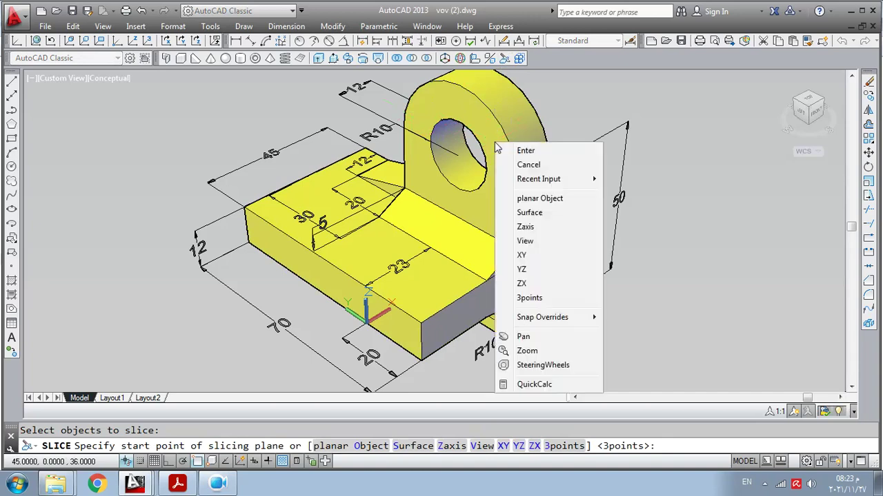
click(552, 256)
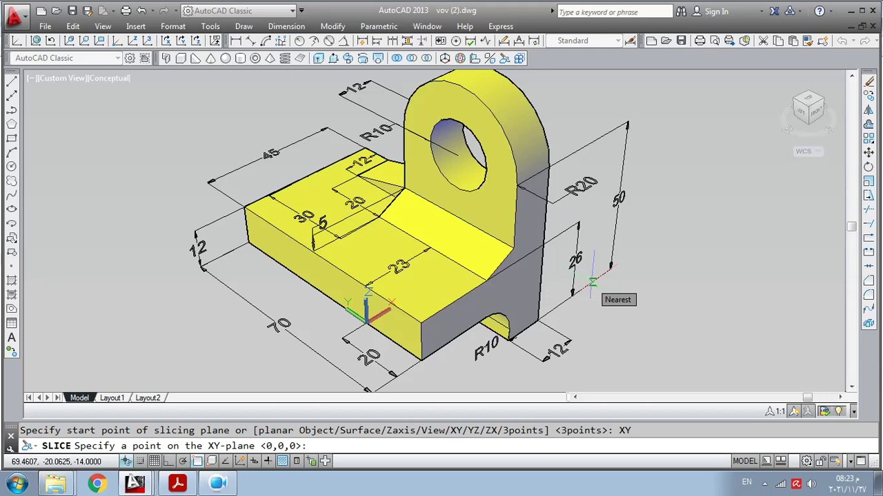
text(0,0,36)
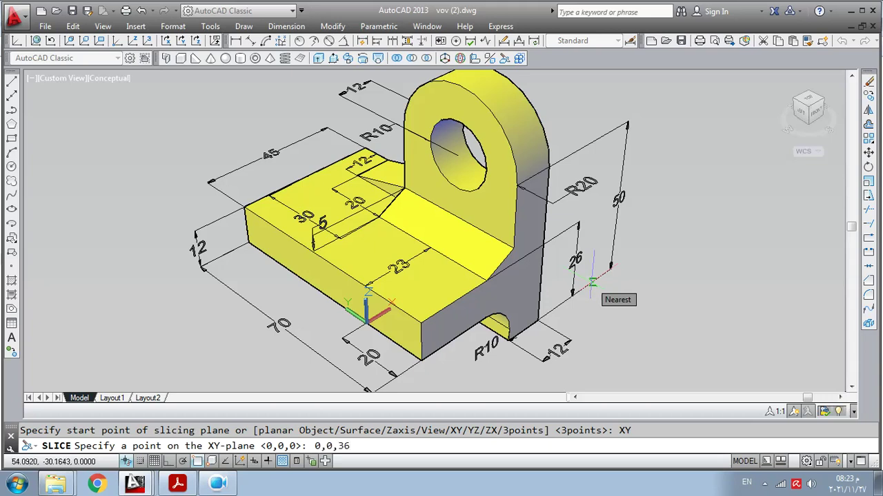
key(Return)
key(Return)
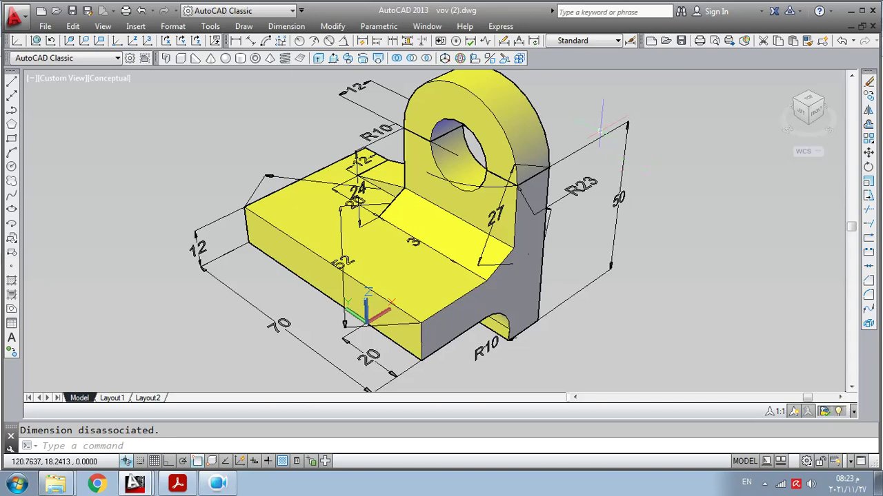
click(460, 58)
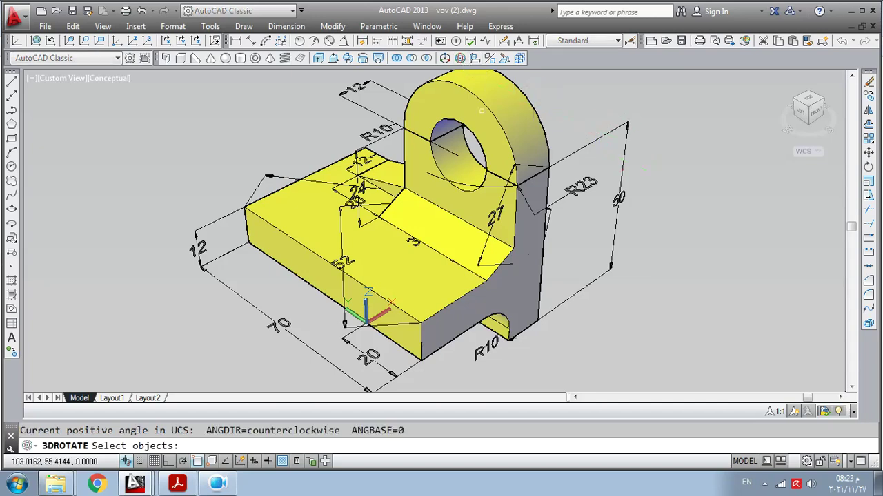
click(534, 162)
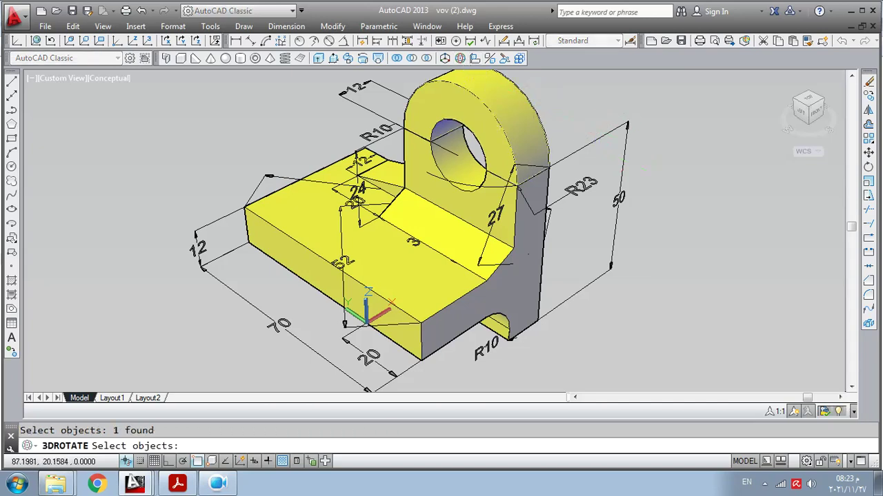
key(Return)
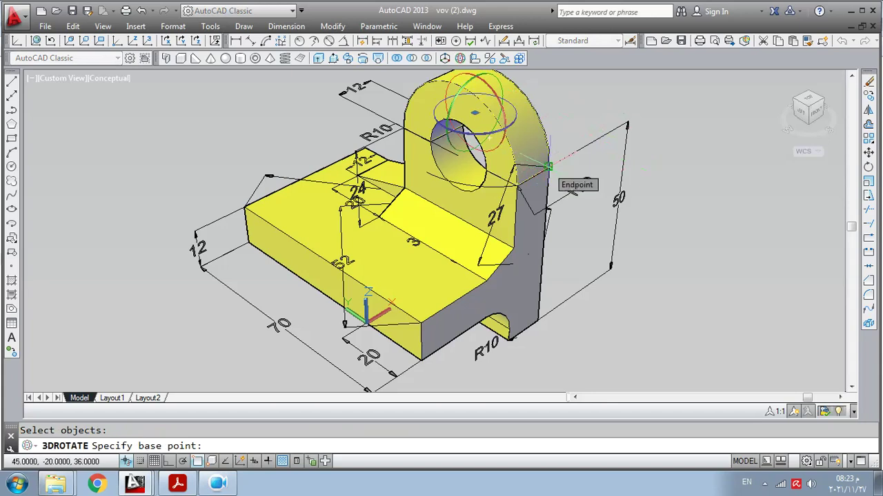
text(45,)
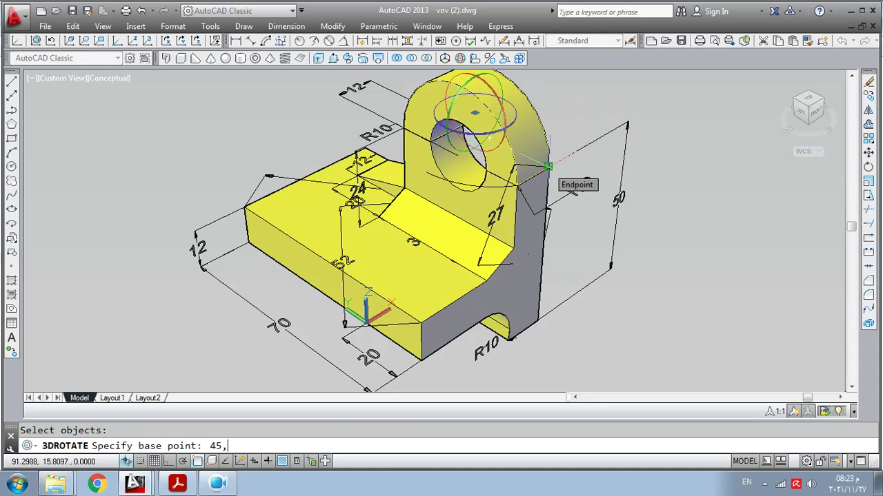
text(0,36)
key(Return)
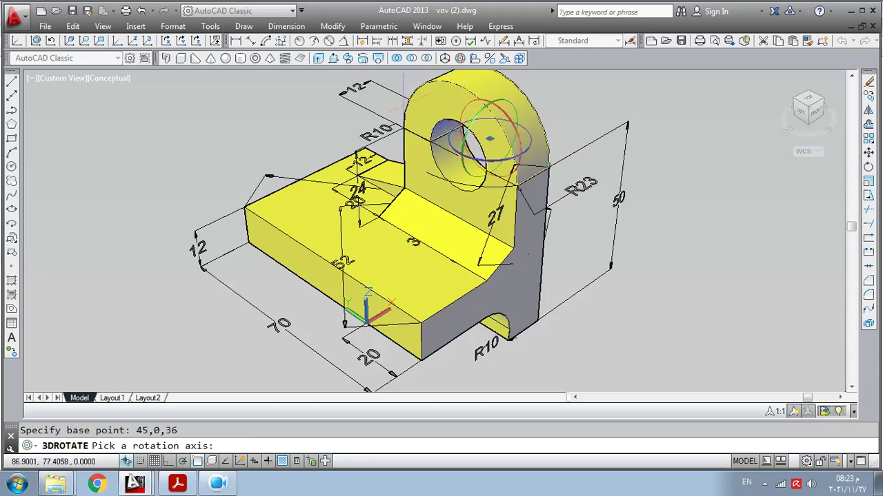
click(142, 12)
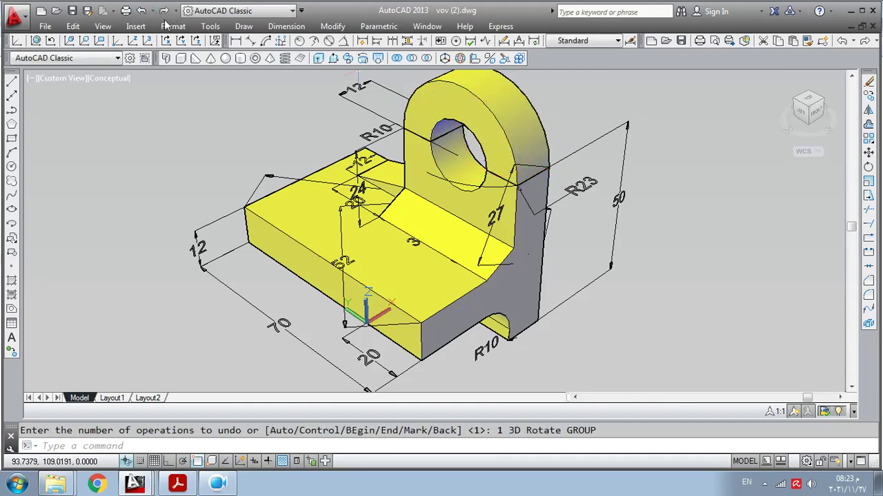
3D rotate the upper piece of the bracket by -90 degrees about the Y-direction axis through base point 45,-20,36
click(460, 59)
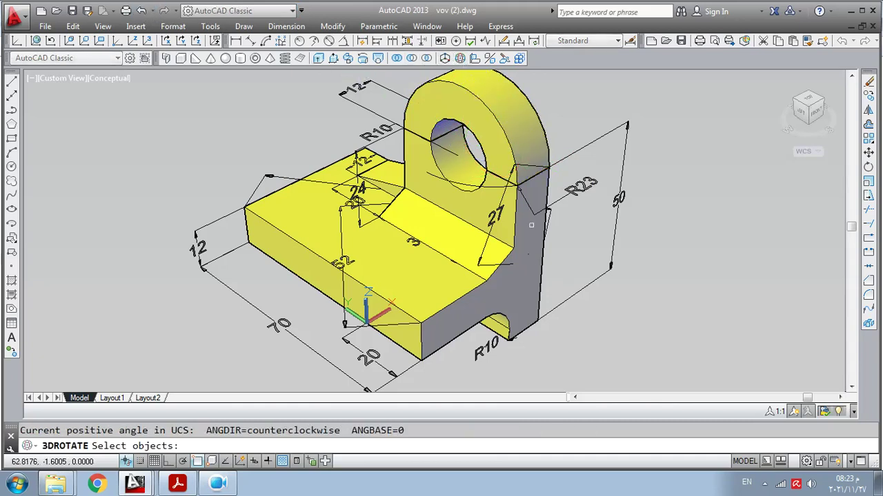
click(530, 152)
key(Return)
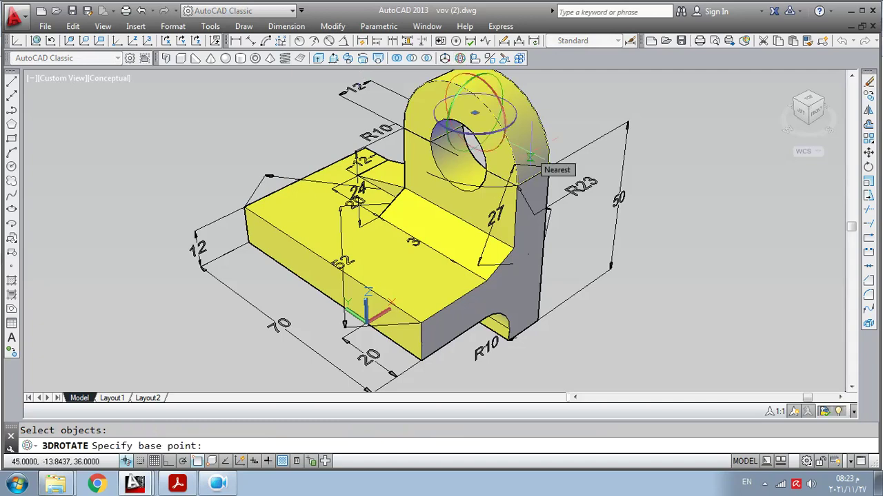
text(45,-20,36)
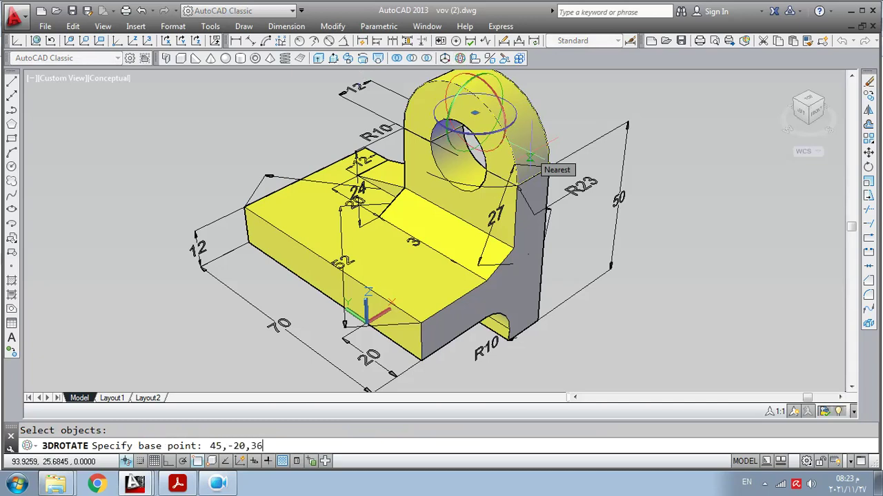
key(Return)
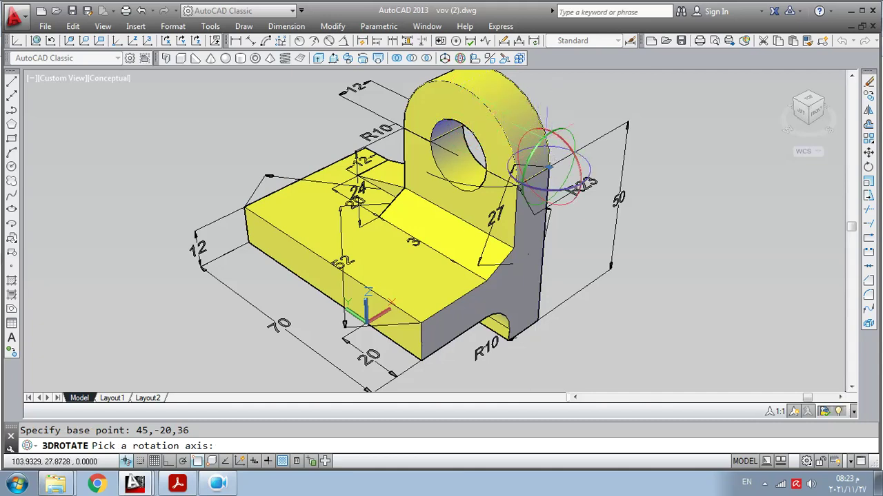
click(549, 148)
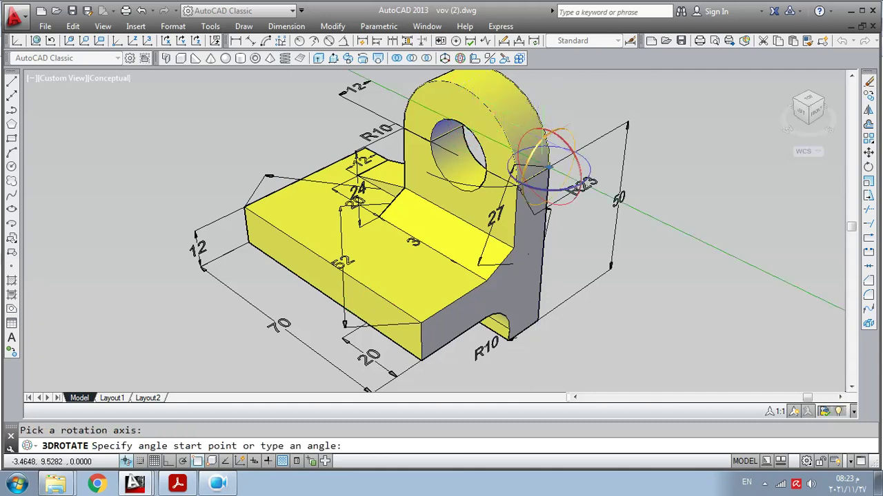
text(-90)
key(Return)
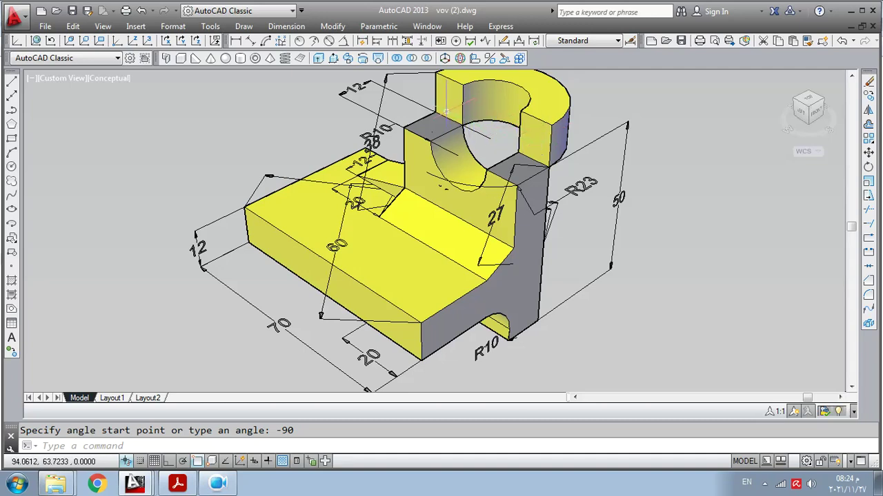
Undo the pan and the 3D rotation of the upper bracket piece
right_click(528, 173)
click(611, 280)
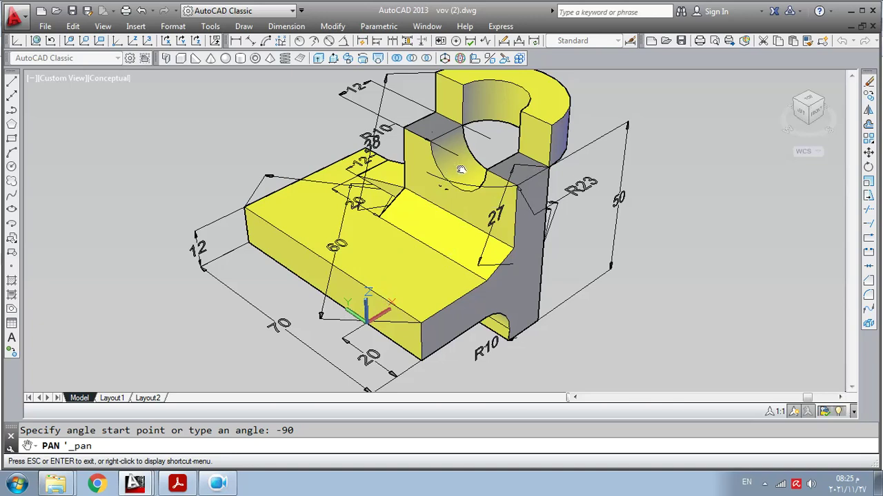
key(Escape)
click(140, 11)
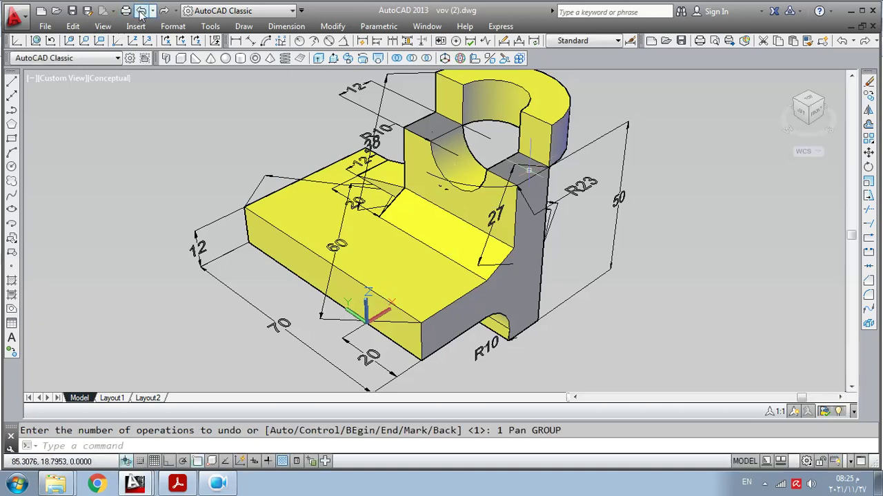
click(141, 12)
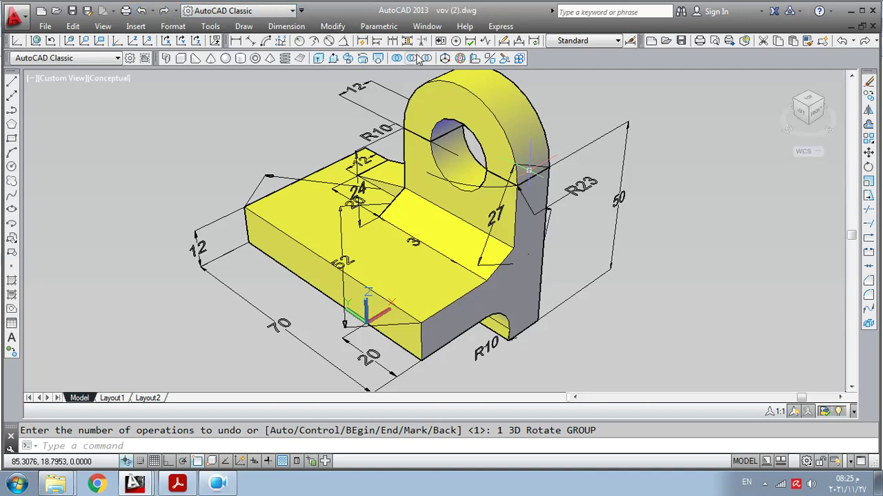
Slice the upper bracket piece along the ZX plane through 0,0,0, keeping both sides
click(504, 58)
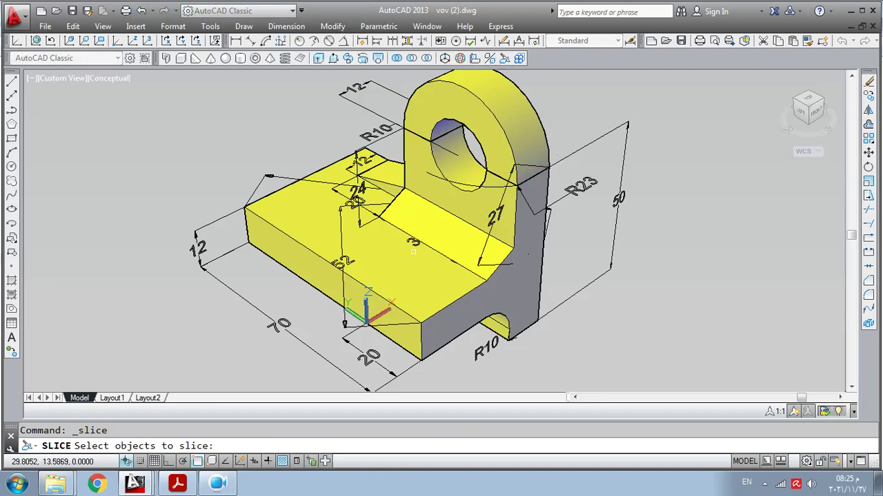
click(482, 131)
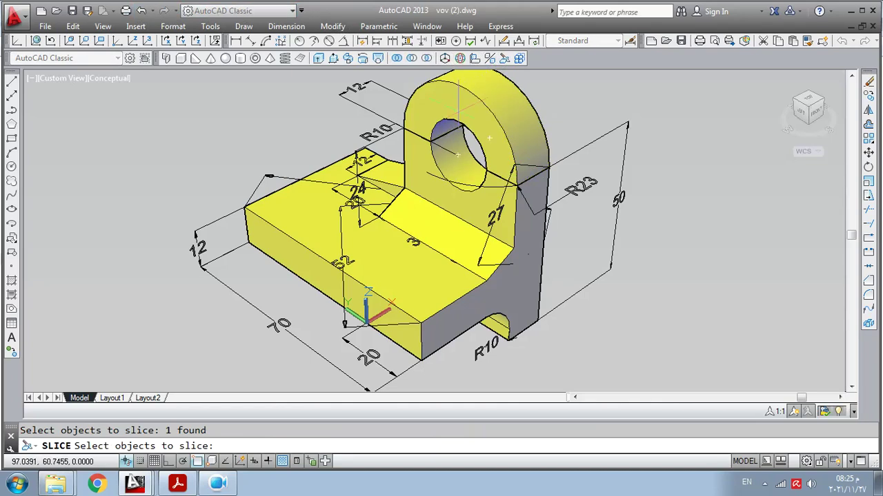
key(Return)
right_click(459, 113)
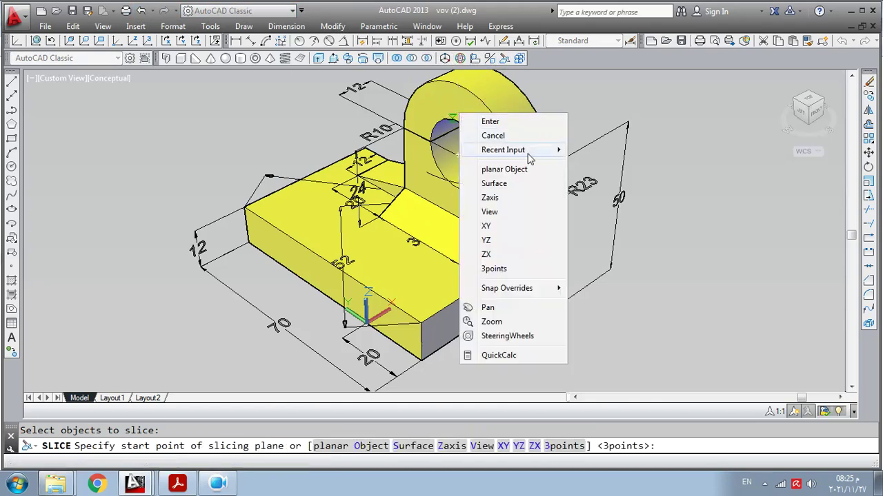
click(524, 256)
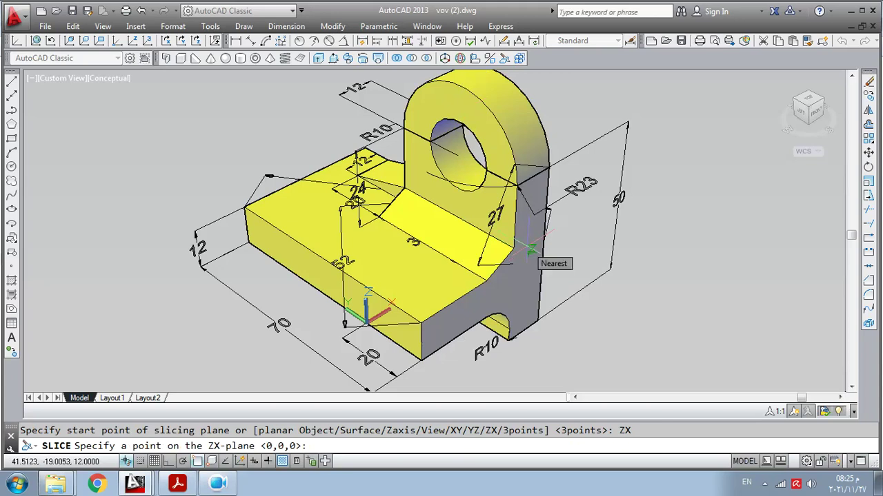
click(532, 252)
key(Return)
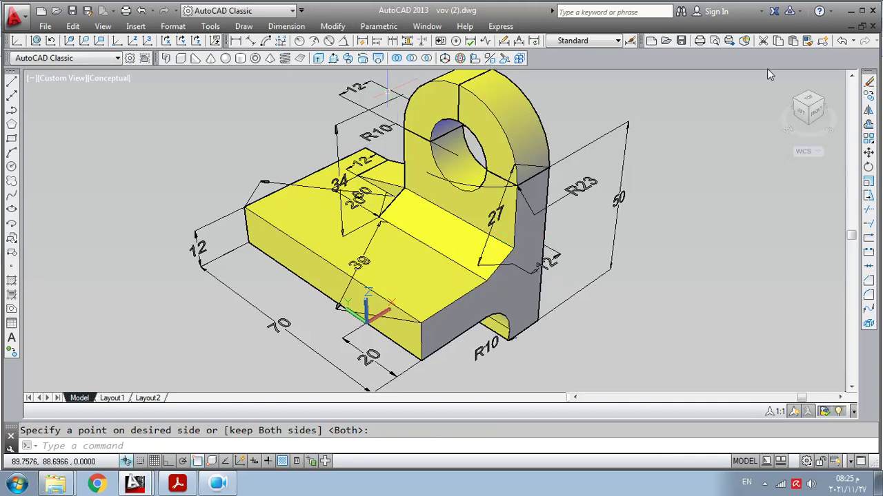
Erase the positive Y half of the upper bracket piece
click(869, 81)
click(425, 115)
key(Return)
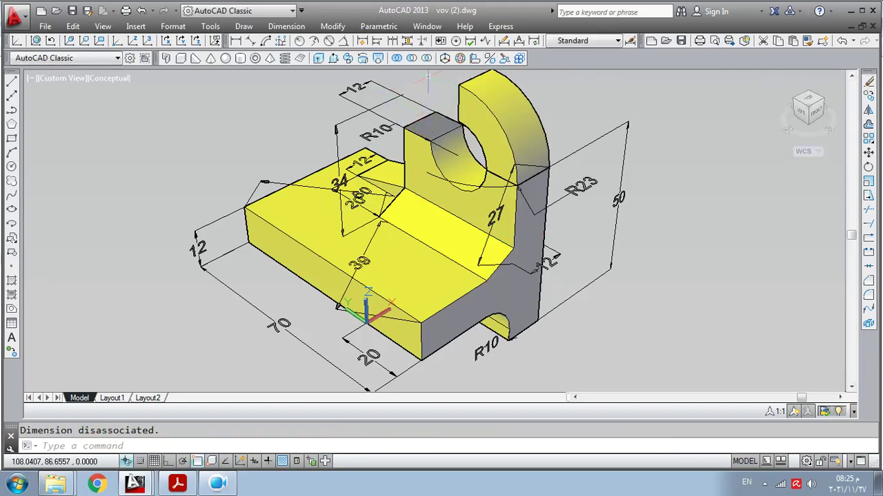
Union the remaining half of the upper piece with the lower bracket solids
click(398, 60)
click(521, 131)
click(380, 220)
click(383, 222)
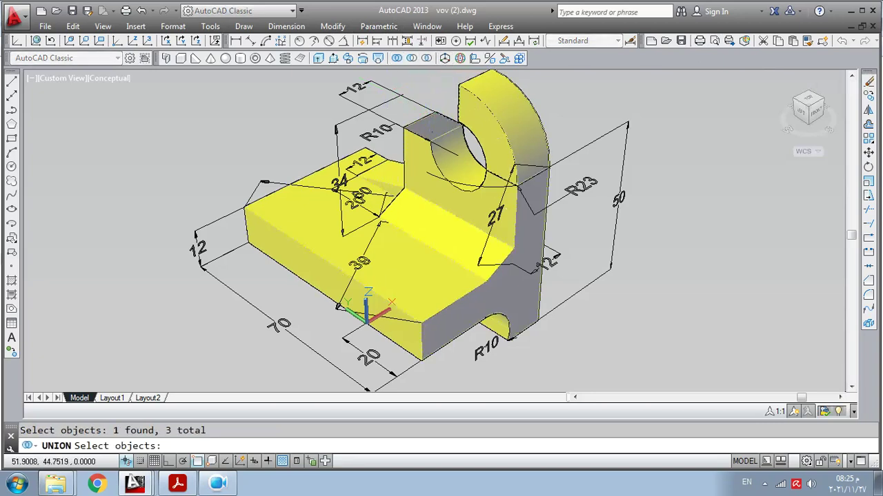
key(Return)
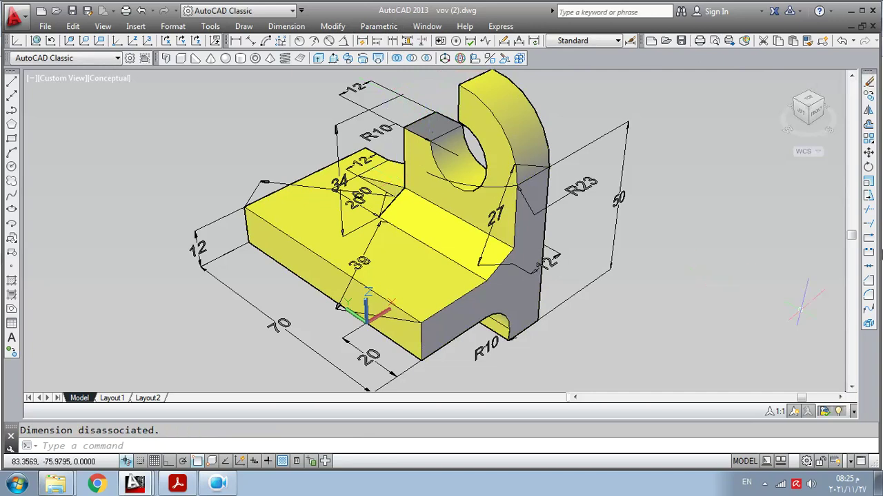
Undo the union, the erase and both the ZX and XY slices so the bracket is whole again
click(141, 10)
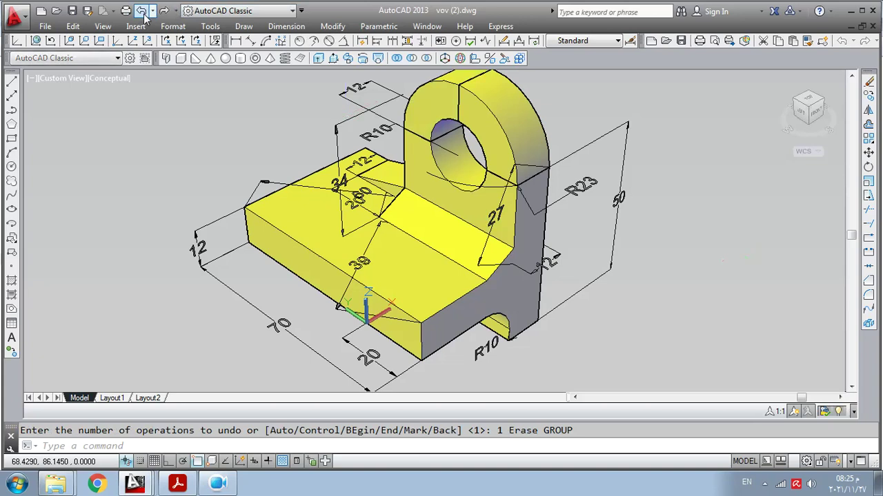
click(140, 11)
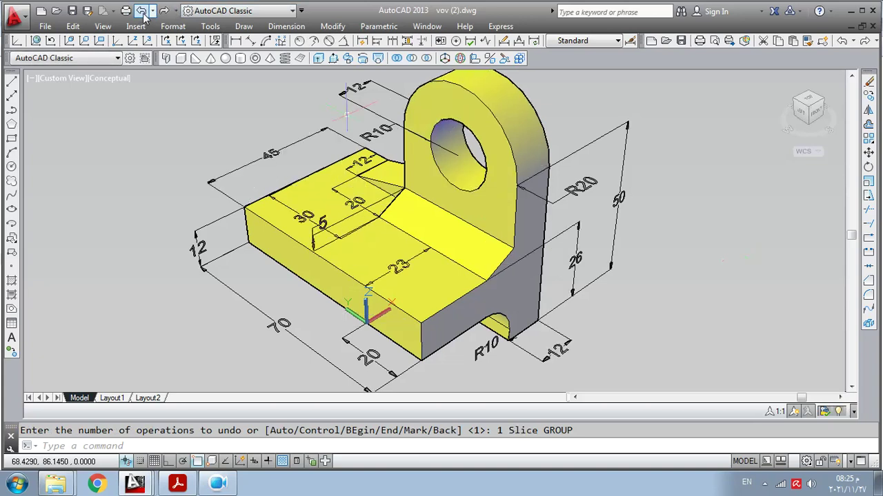
Slice the whole bracket along the ZX plane through 0,0,0, keeping both sides
click(504, 58)
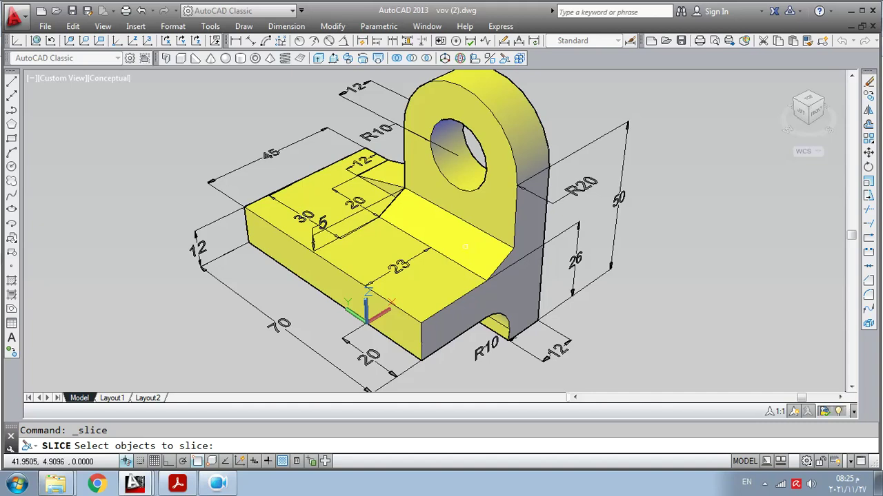
click(465, 246)
right_click(465, 246)
right_click(466, 246)
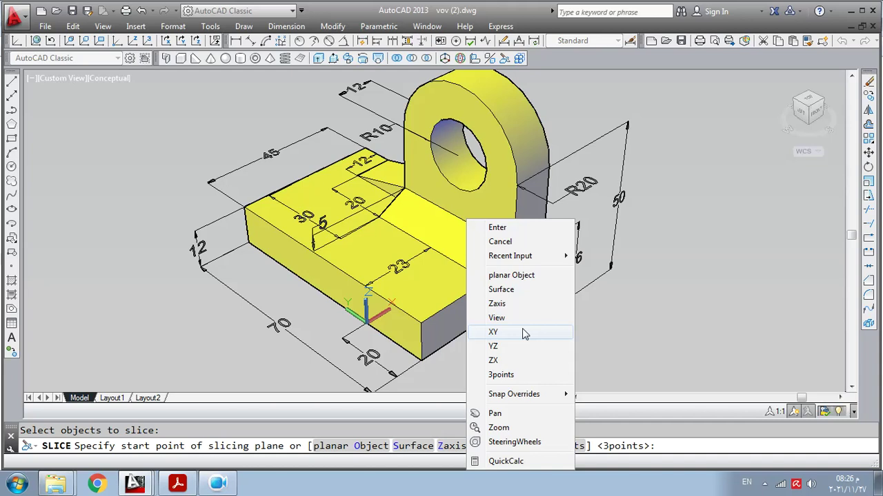
click(526, 360)
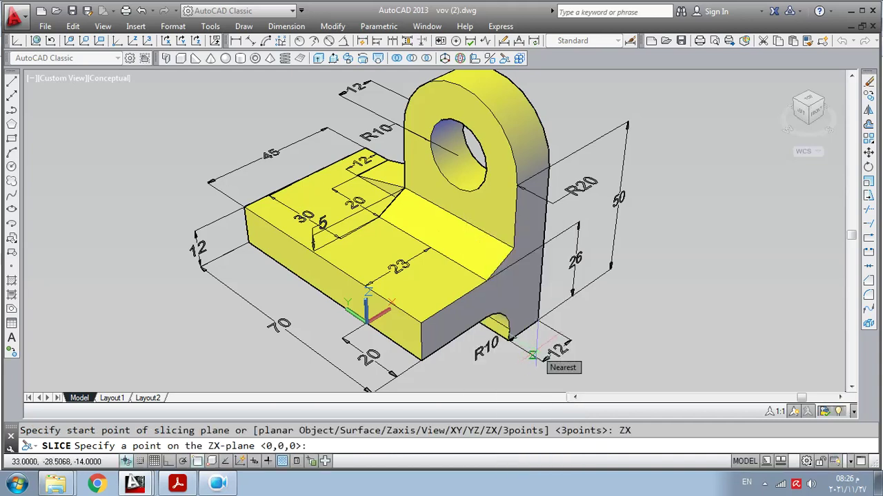
click(532, 355)
key(Return)
key(Return)
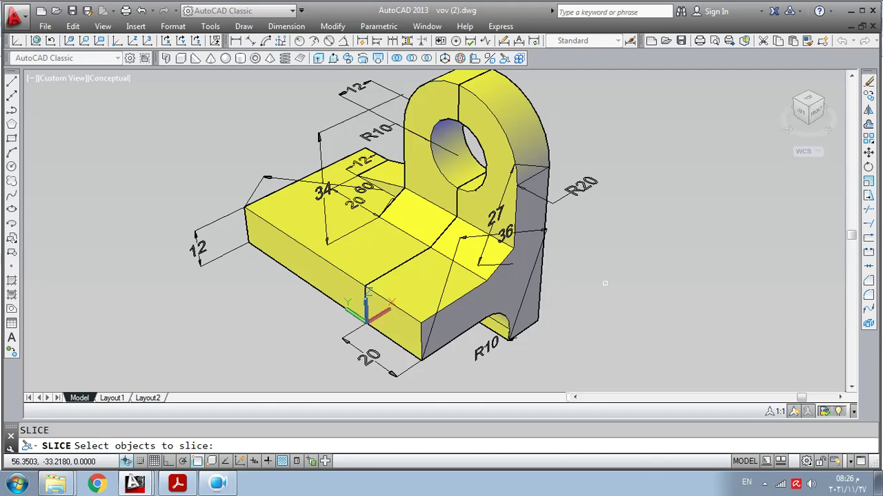
key(Return)
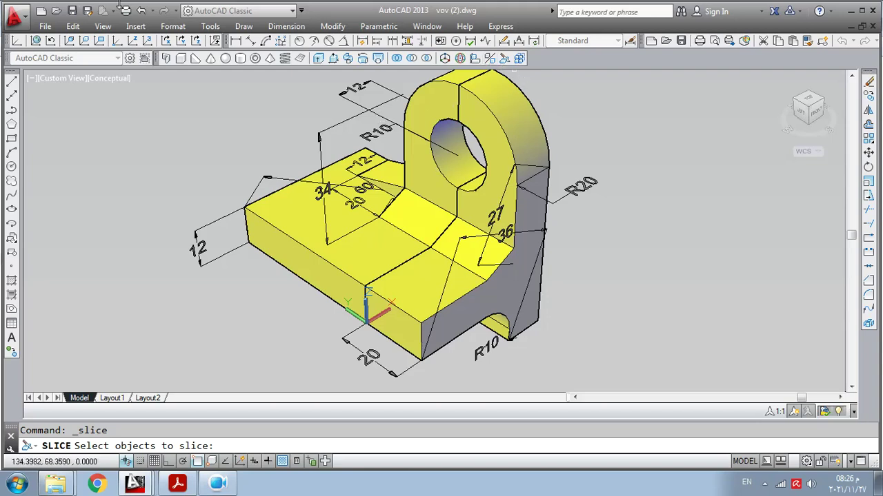
Undo the ZX slice of the whole bracket
click(141, 12)
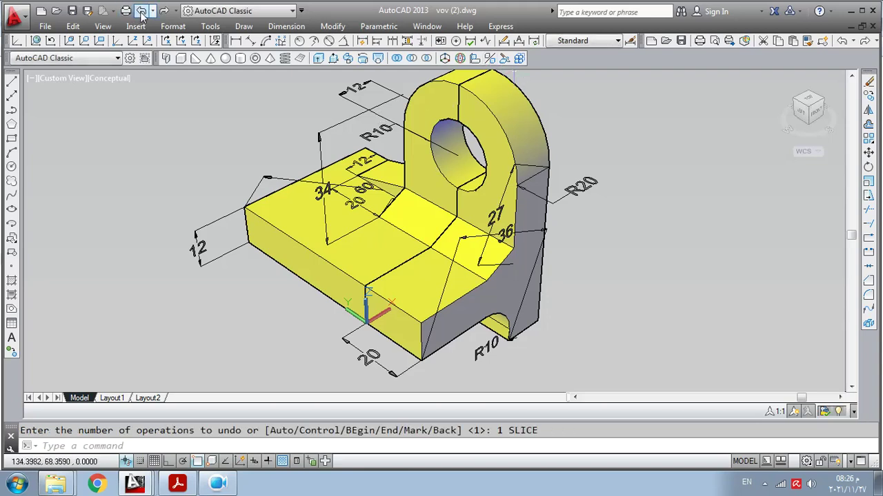
click(141, 12)
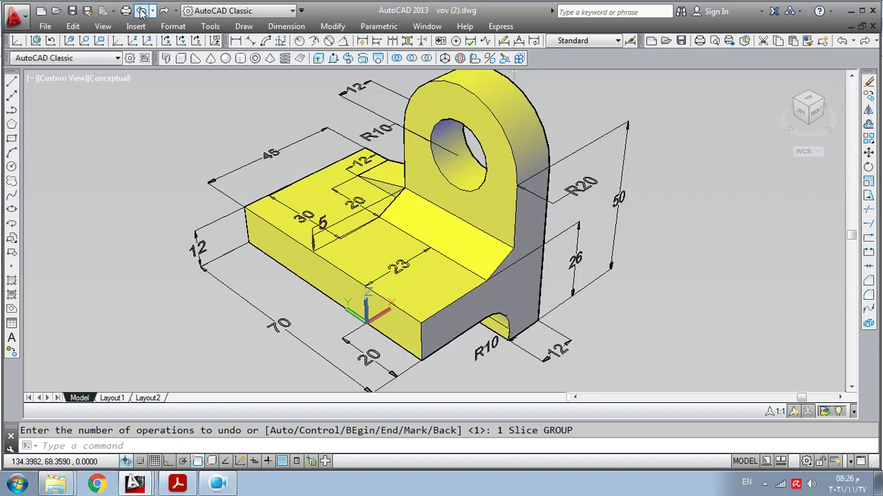
click(141, 12)
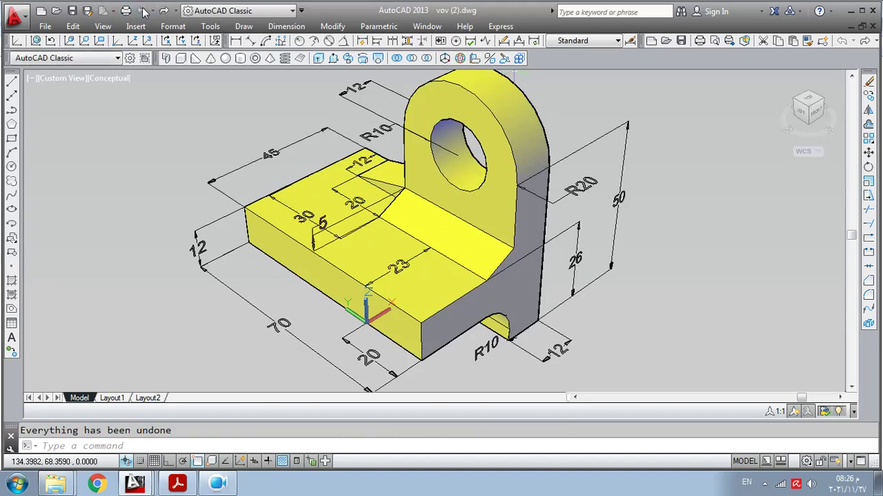
Slice the whole bracket along the YZ plane through 39,0,0, keeping both sides
click(484, 58)
click(536, 221)
right_click(536, 221)
right_click(536, 221)
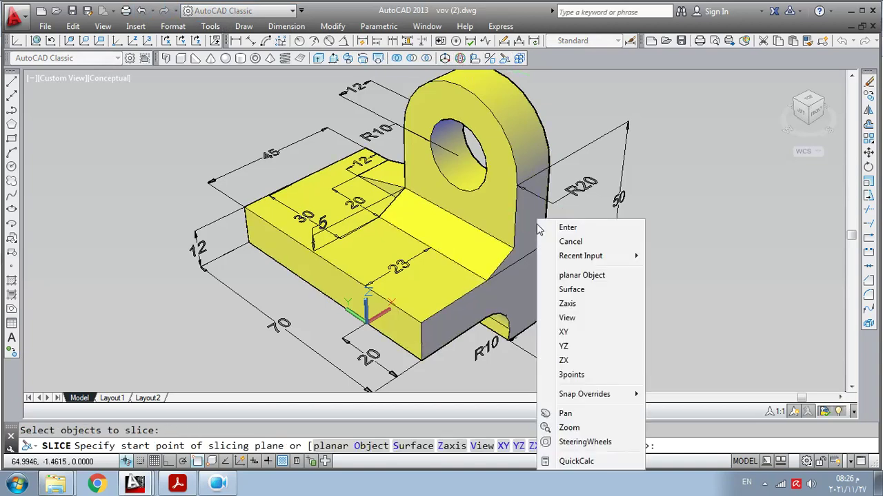
click(593, 346)
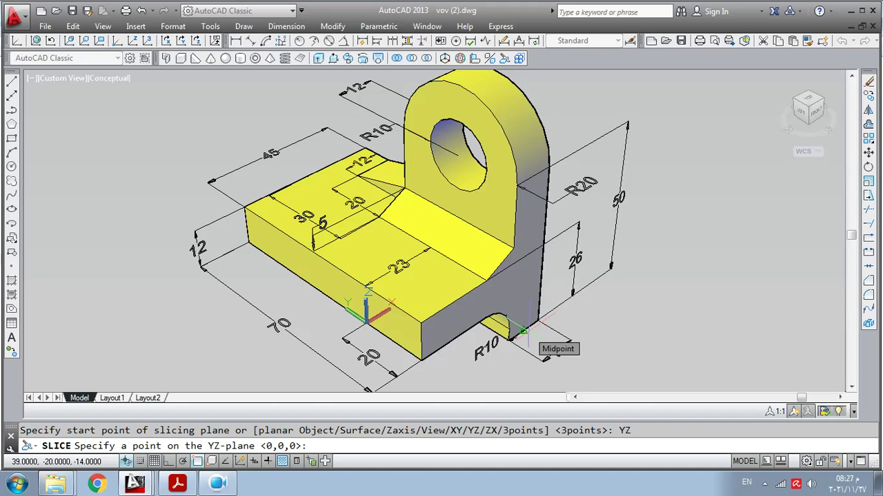
text(39,0,0)
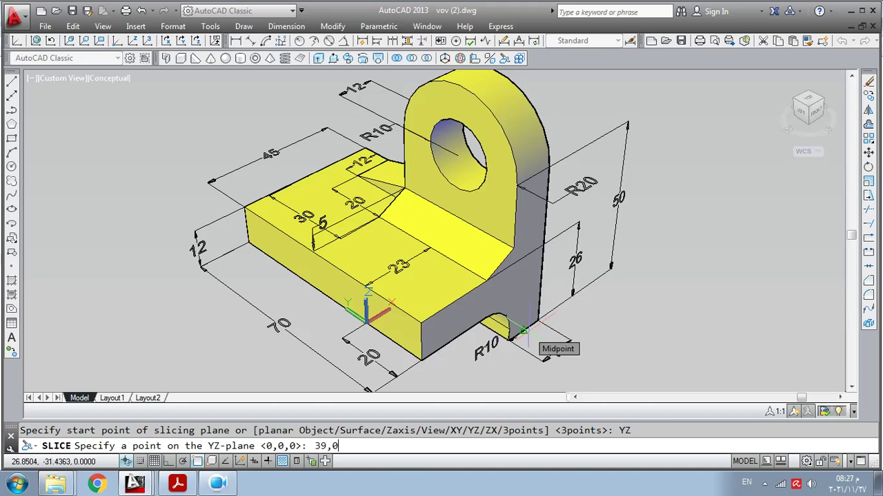
key(Return)
key(Return)
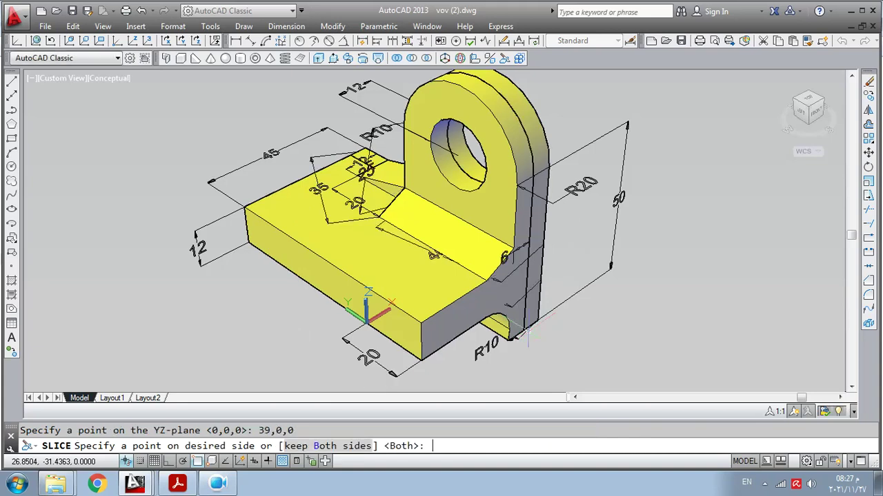
key(Return)
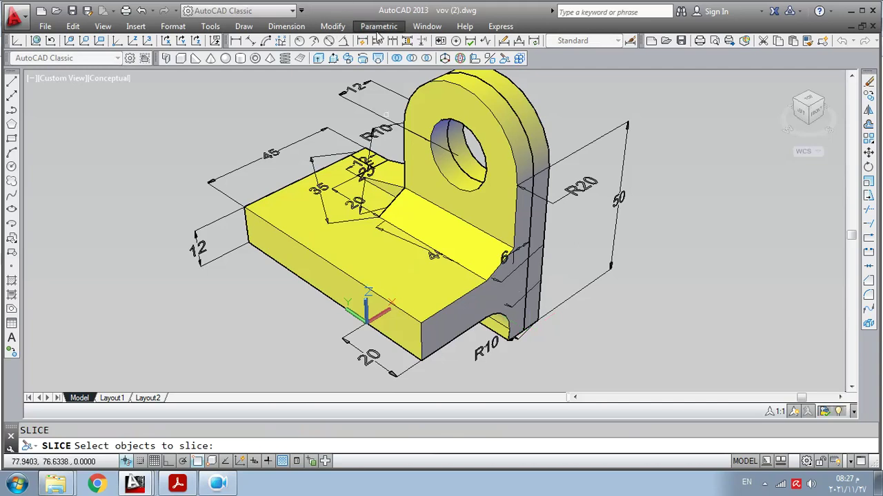
Slice the front piece with the base along the ZX plane through the centre of the upright's hole, keeping both sides
click(510, 61)
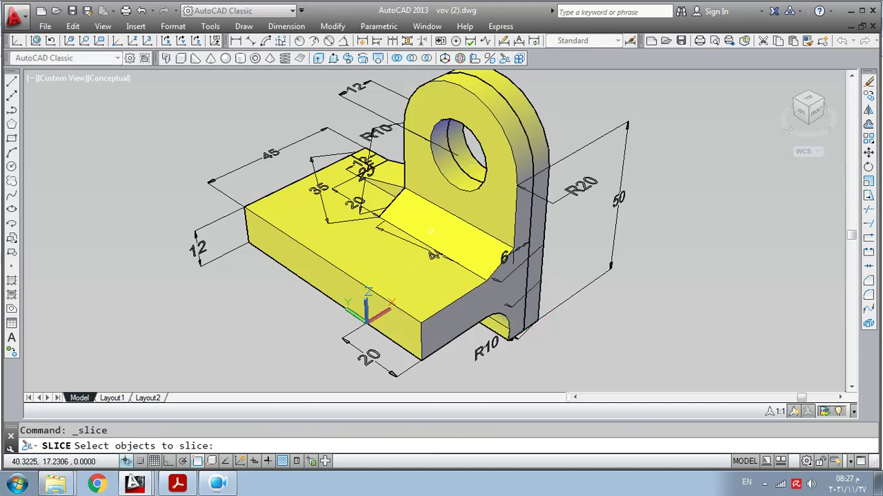
click(396, 248)
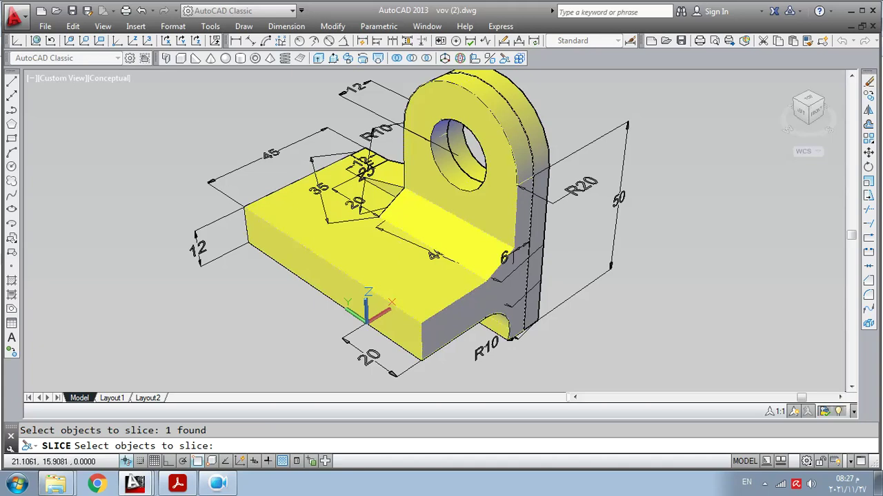
key(Return)
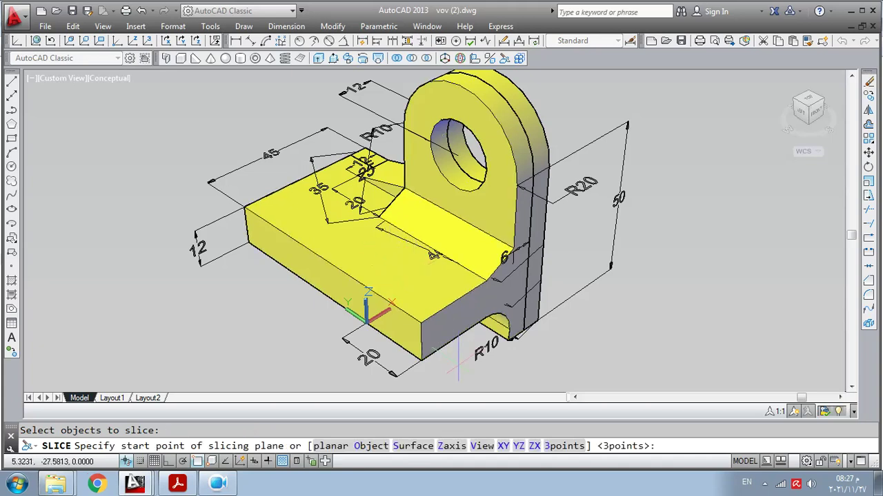
right_click(410, 276)
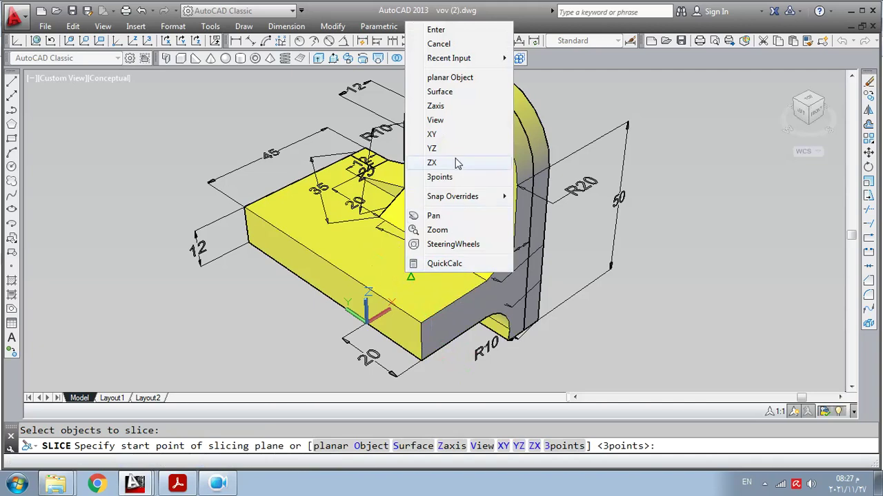
click(432, 163)
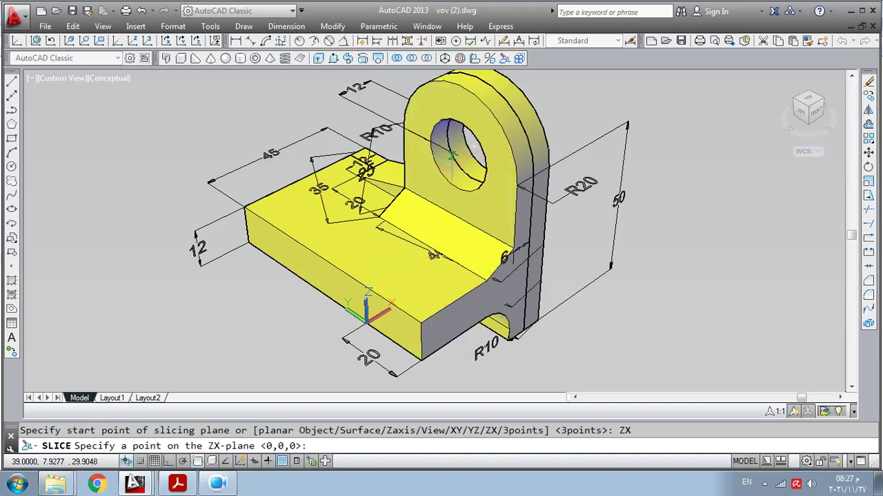
click(451, 157)
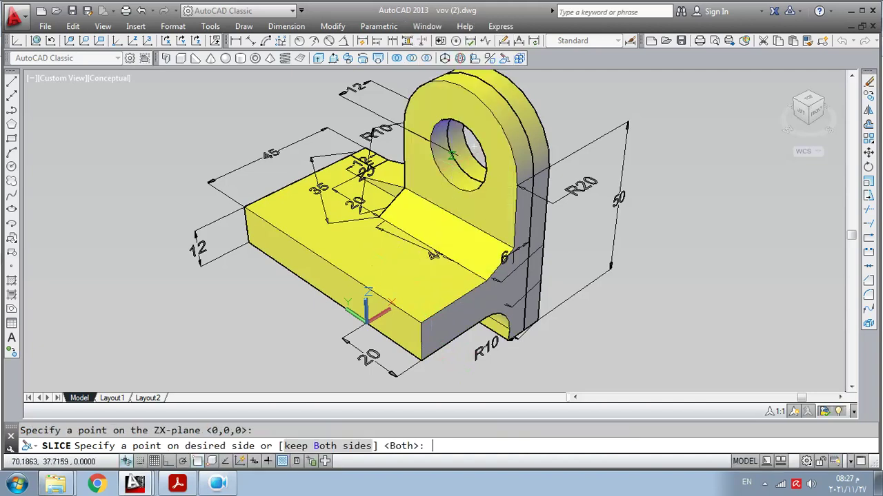
key(Return)
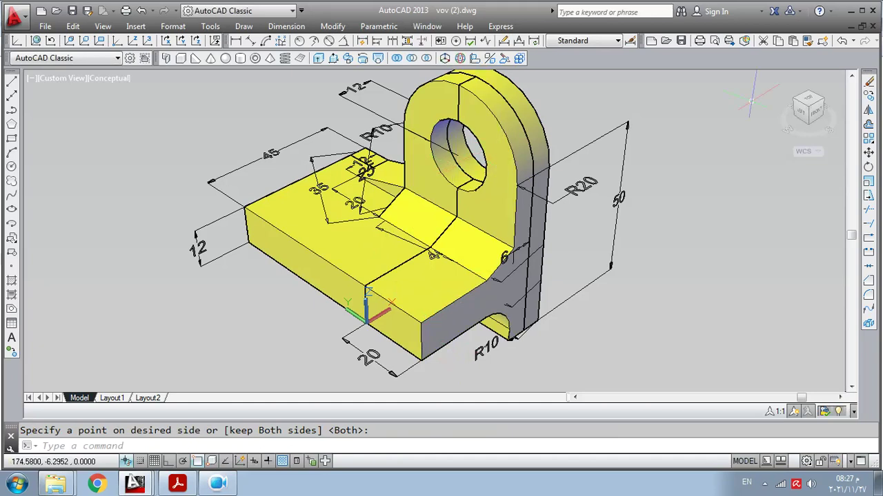
Erase the half of the front piece on the negative Y side
click(868, 82)
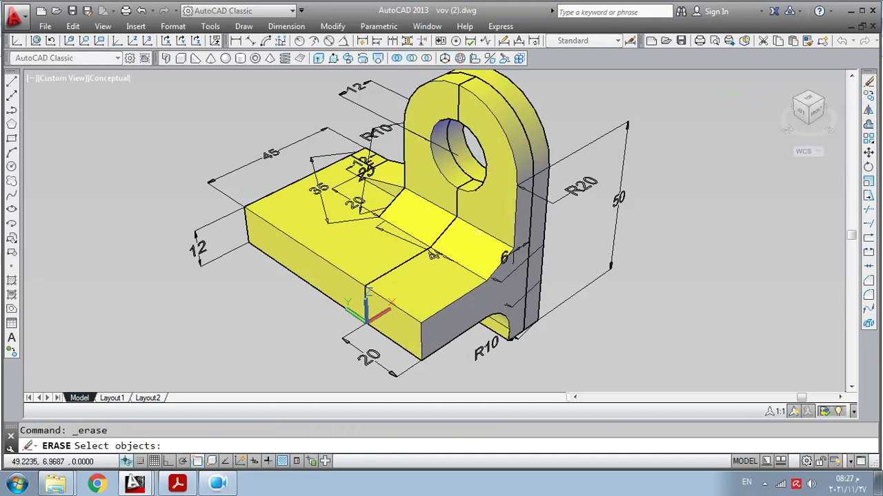
click(474, 260)
key(Return)
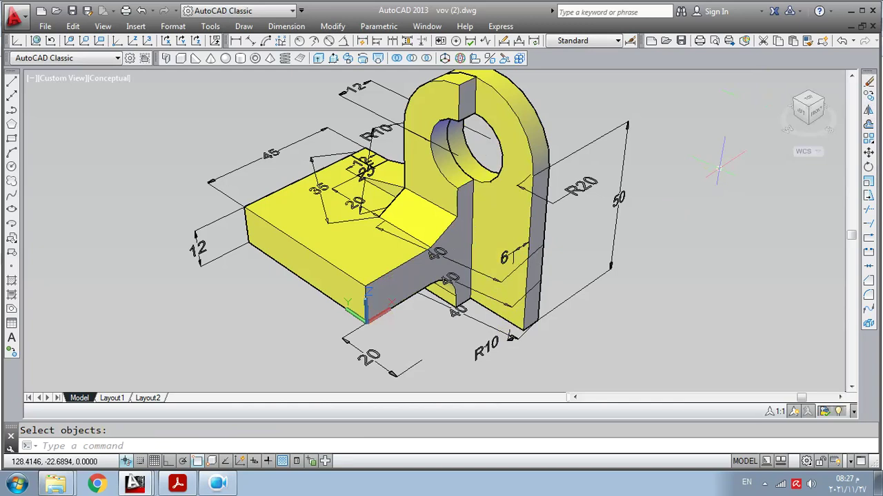
Union the remaining front half with the full rear plate of the bracket
click(379, 59)
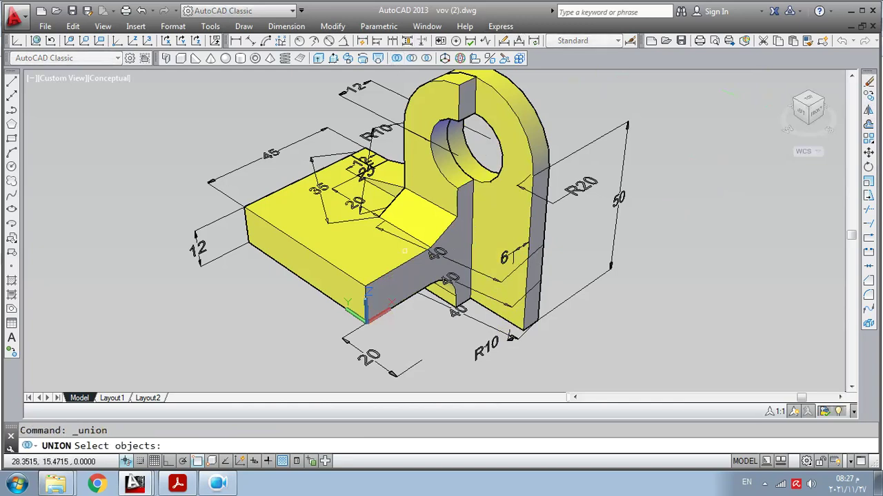
click(350, 261)
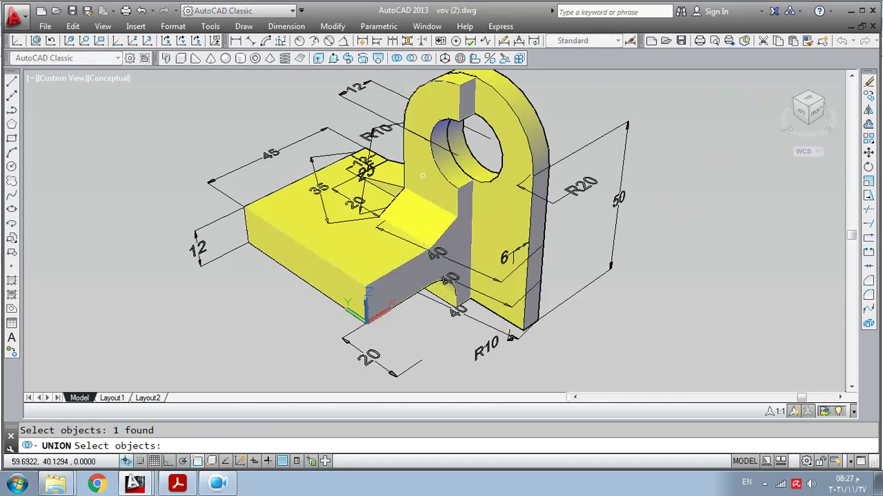
click(502, 208)
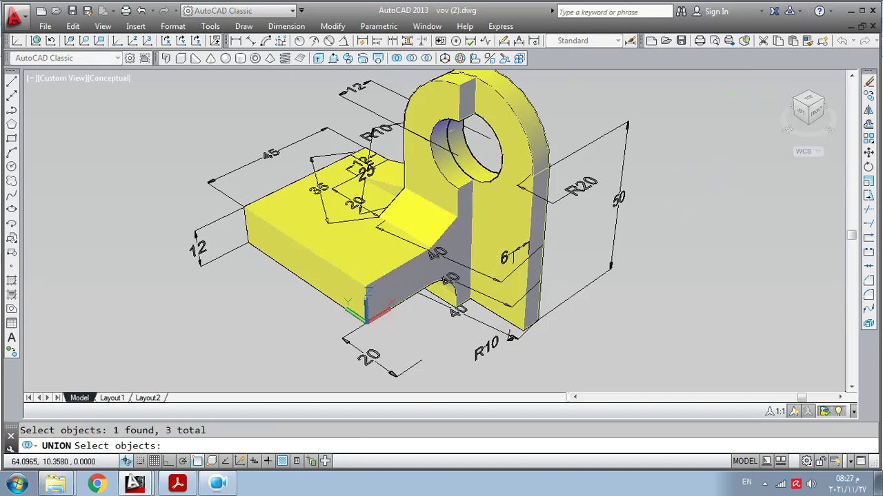
key(Return)
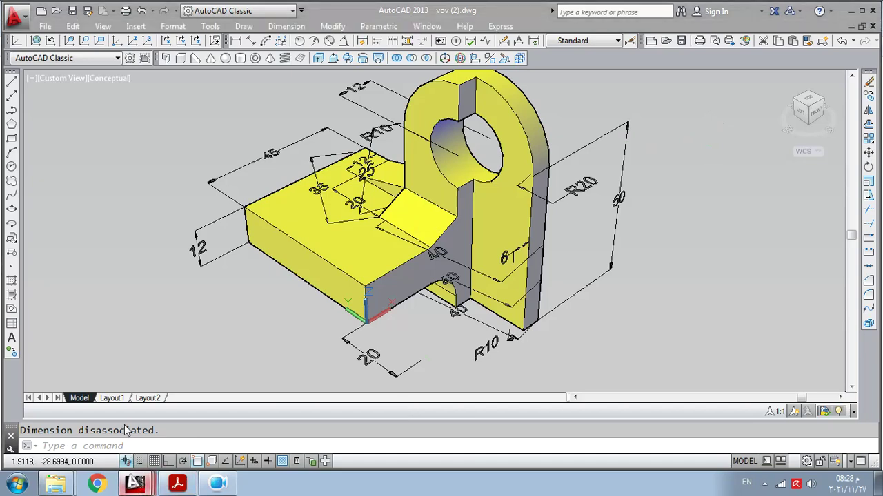
Switch to 3d.dwg and undo the cylinder edits back to the diagonally sliced box
key(ctrl+Tab)
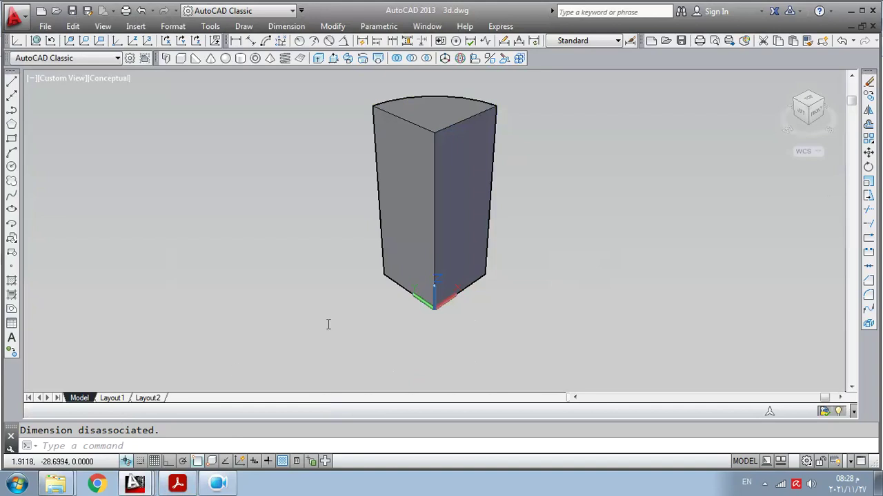
click(142, 11)
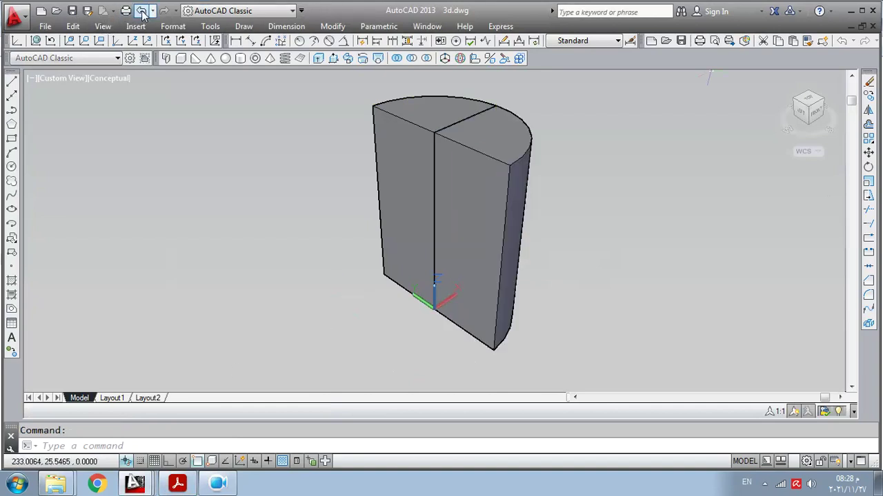
click(141, 11)
click(141, 11)
click(141, 11)
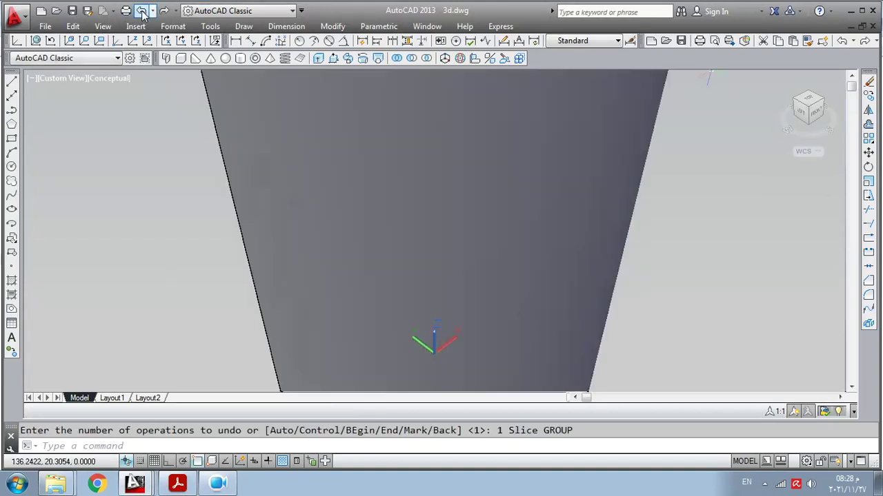
click(142, 11)
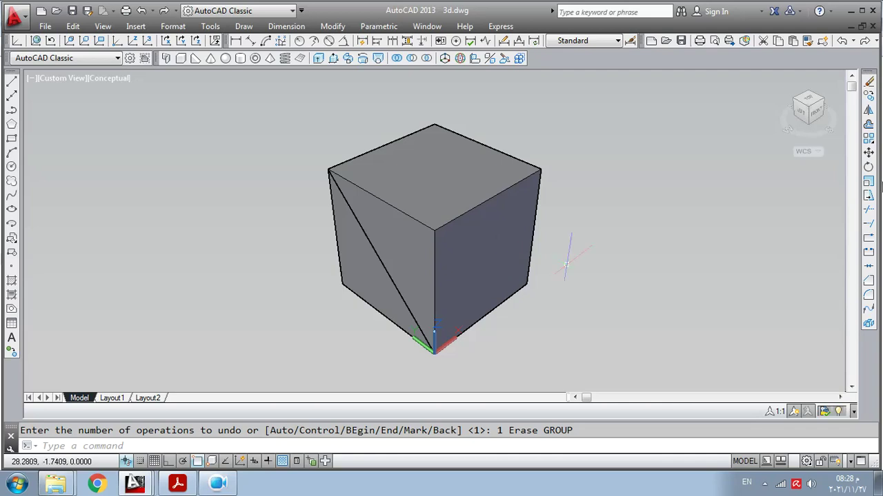
Erase the upper wedge of the diagonally sliced box
click(869, 81)
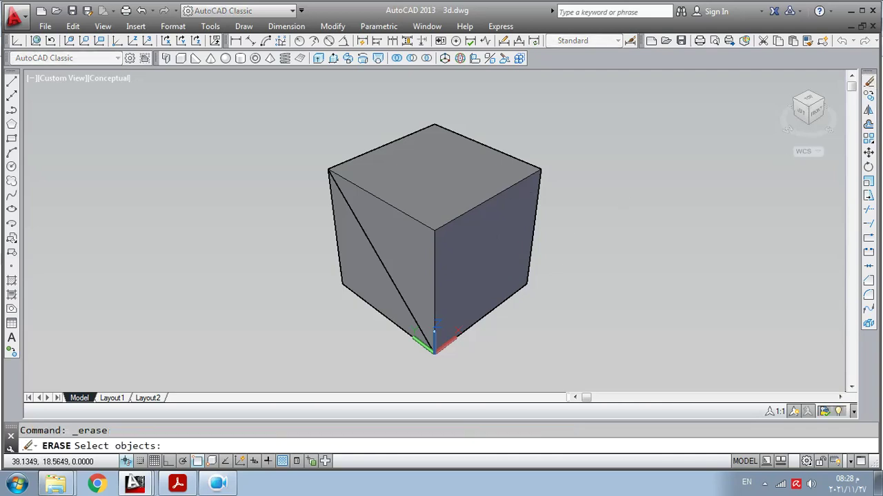
click(509, 190)
key(Return)
Mirror the remaining wedge in 3D about a 3points plane through three corners of its sloping face, keeping the source object
click(490, 58)
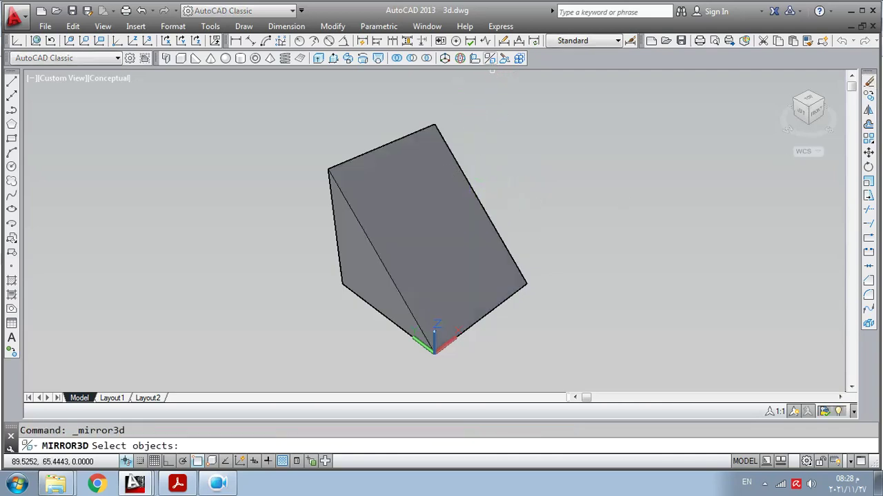
click(426, 200)
key(Return)
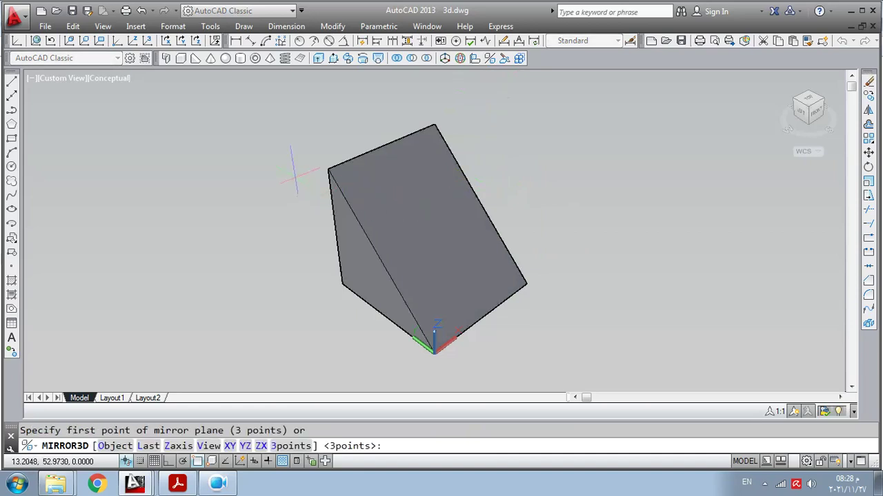
right_click(284, 191)
click(318, 346)
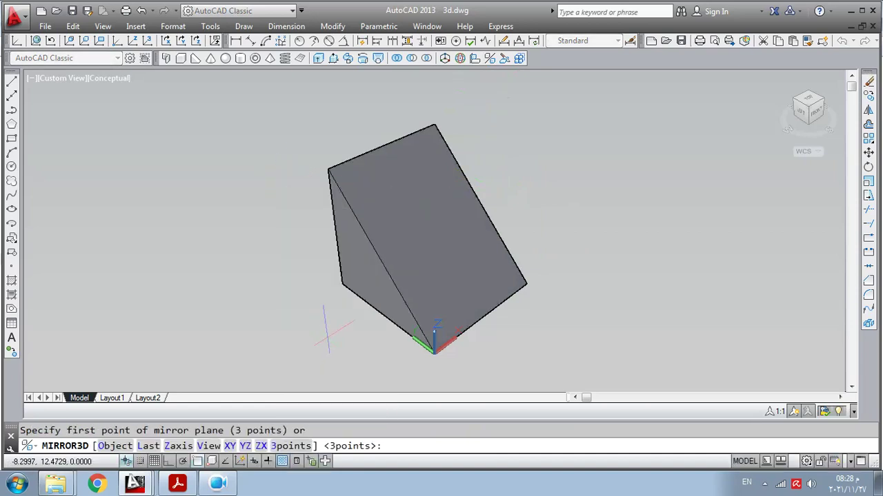
click(327, 169)
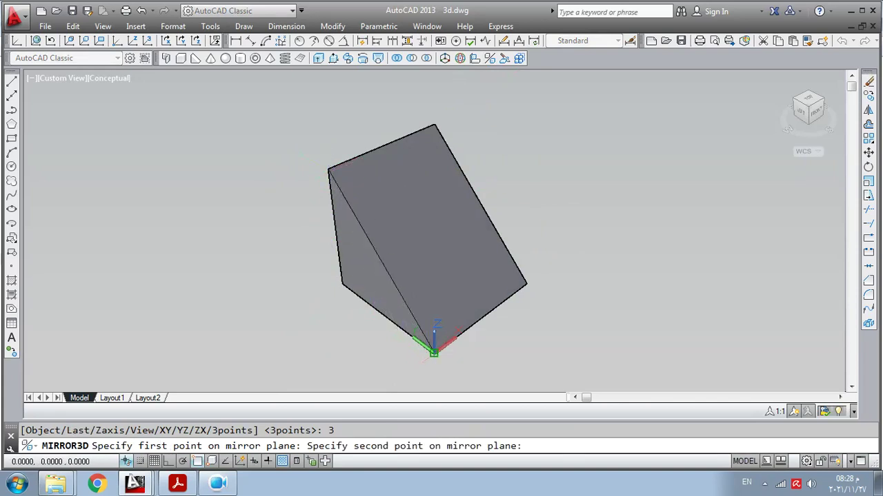
click(434, 352)
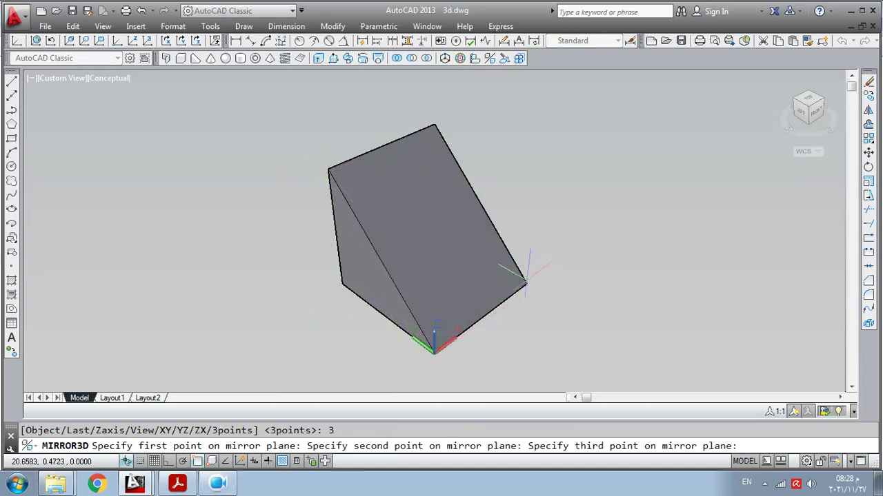
click(526, 283)
right_click(549, 269)
click(558, 278)
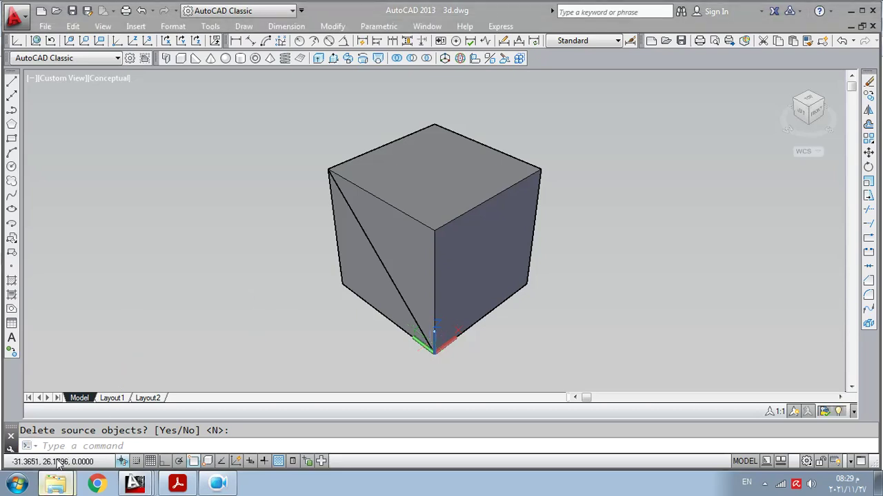
Switch to Windows Explorer and view Untitled.jpg from the slice folder inside 3d operations
click(56, 483)
click(409, 27)
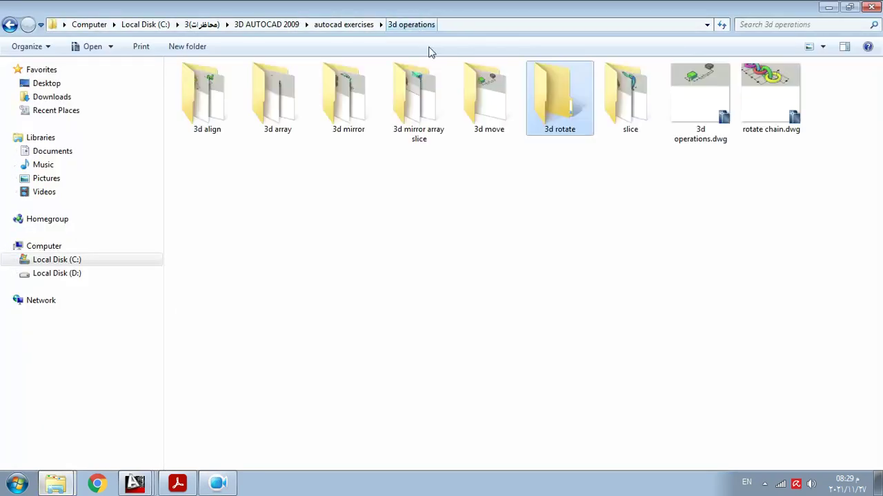
double_click(622, 101)
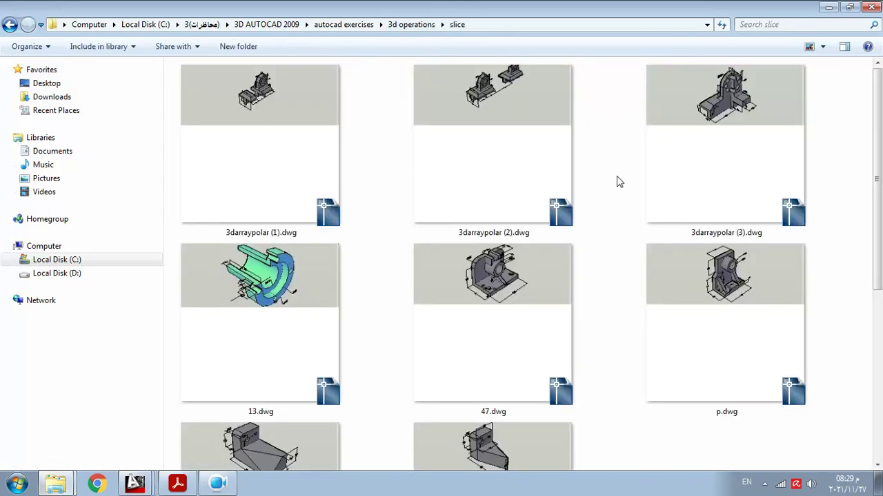
scroll(618, 181, down, 2)
double_click(738, 383)
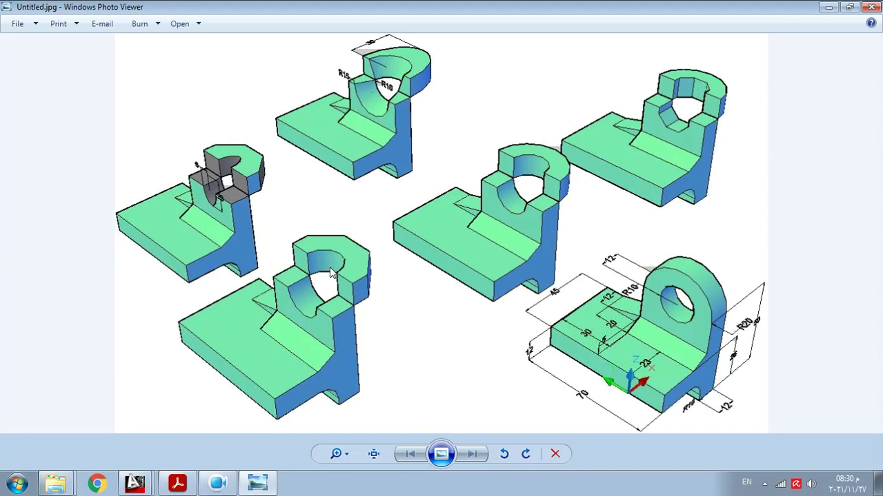
Close the exercise image and return from the slice folder to the box drawing in AutoCAD
click(873, 8)
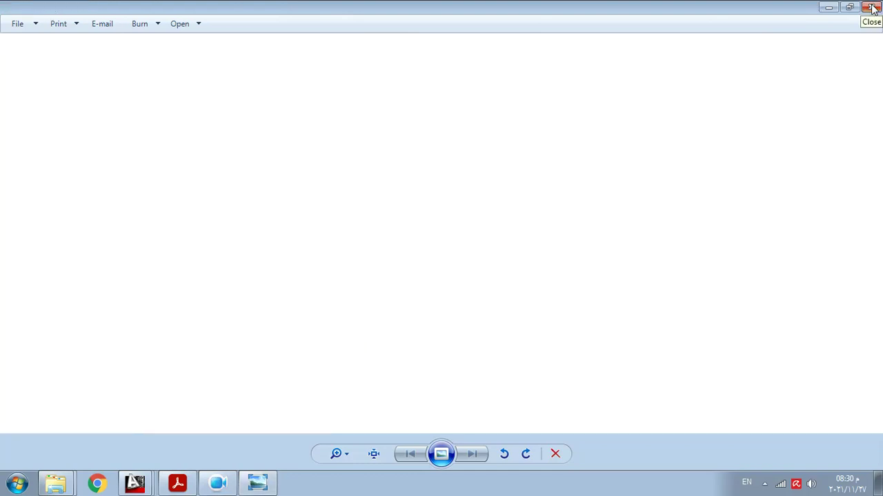
scroll(551, 317, up, 2)
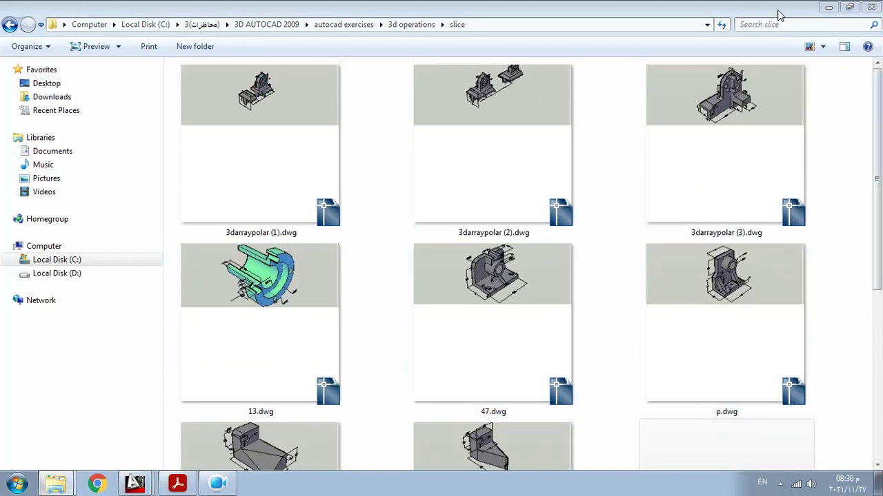
click(826, 9)
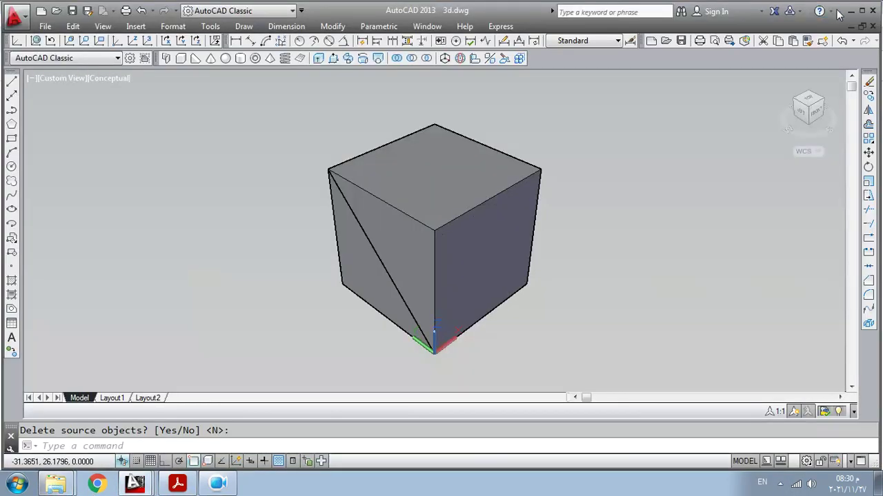
Switch to the video lectures folder in Windows Explorer and open the exercise PDF ex.#-محول.pdf
click(850, 11)
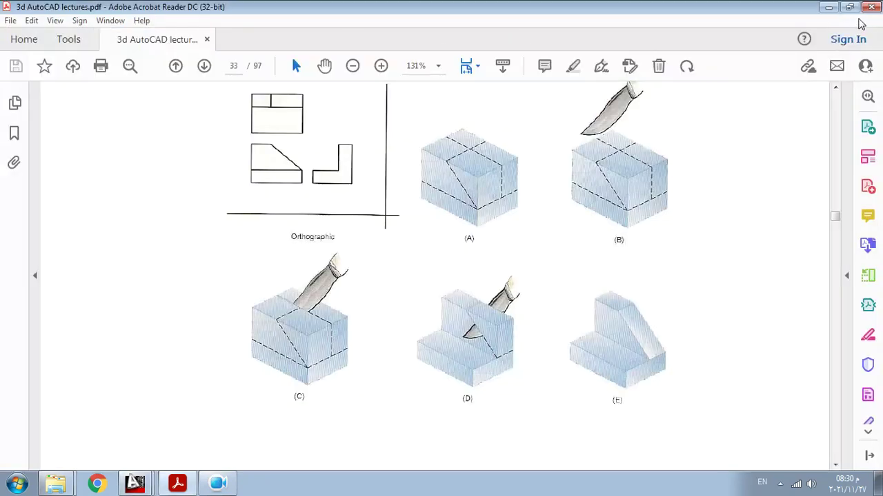
key(super+d)
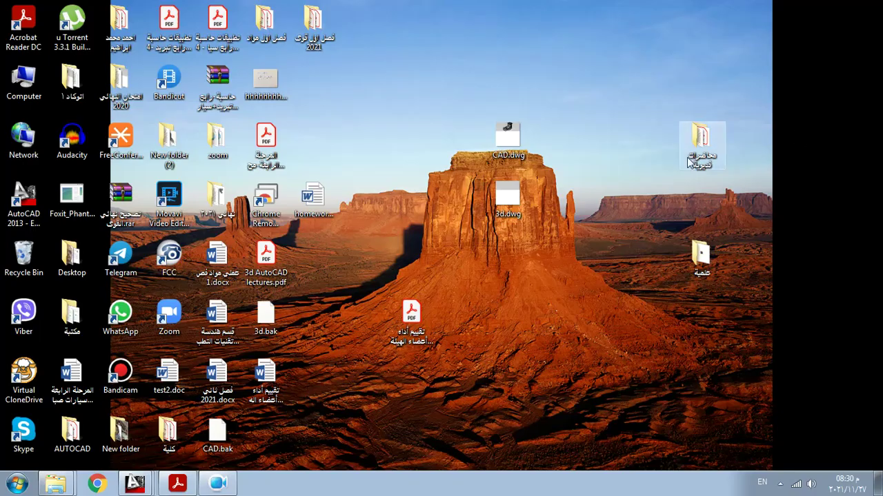
key(alt+Tab)
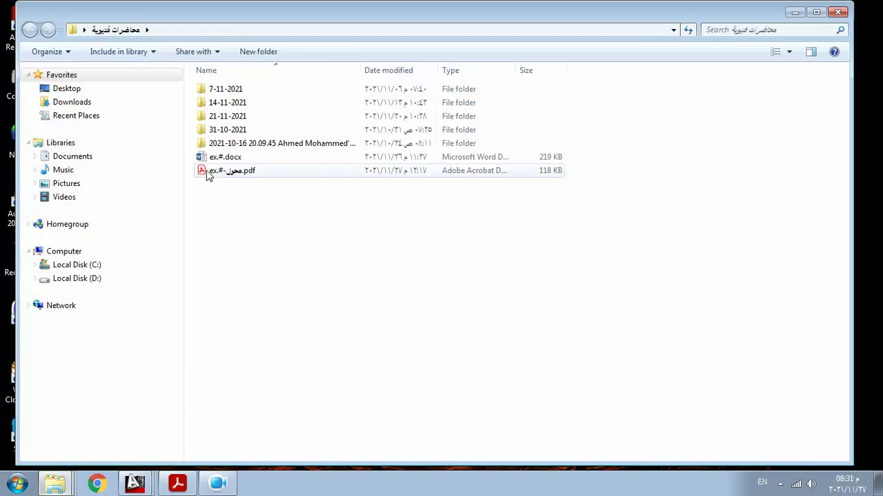
click(208, 172)
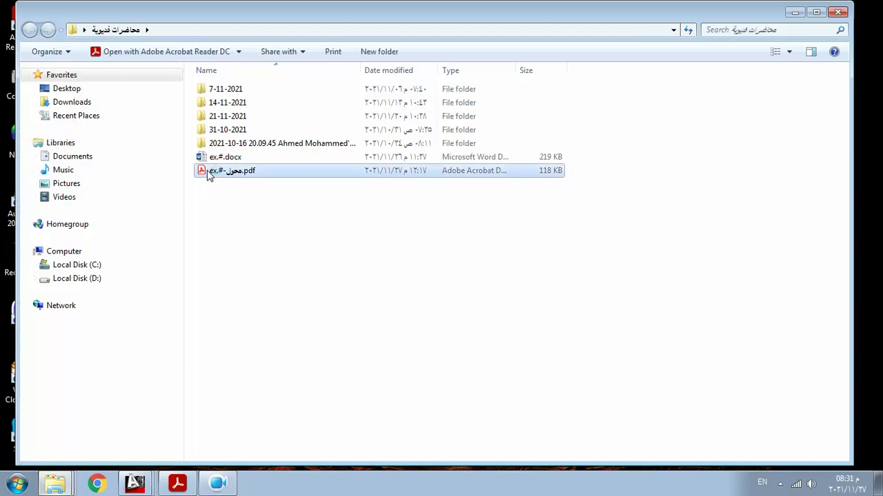
double_click(209, 171)
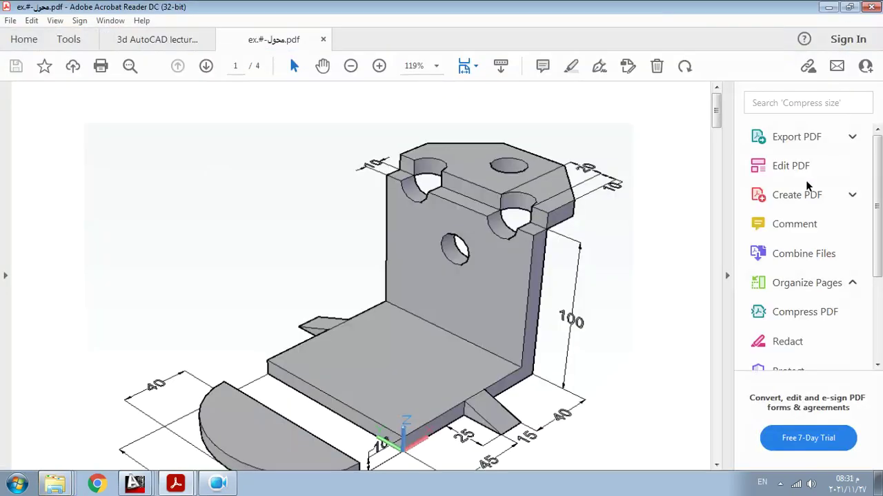
Collapse the PDF's tools pane and set the exercise page zoom to 100%
click(727, 276)
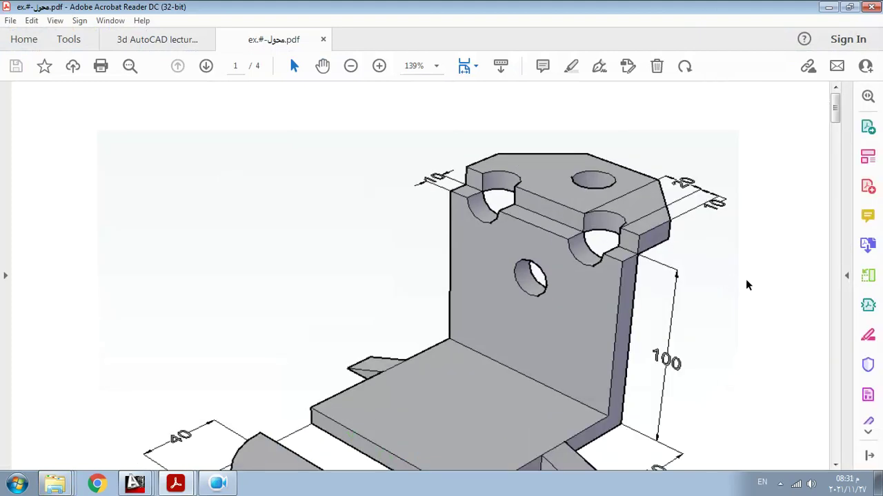
scroll(761, 277, down, 3)
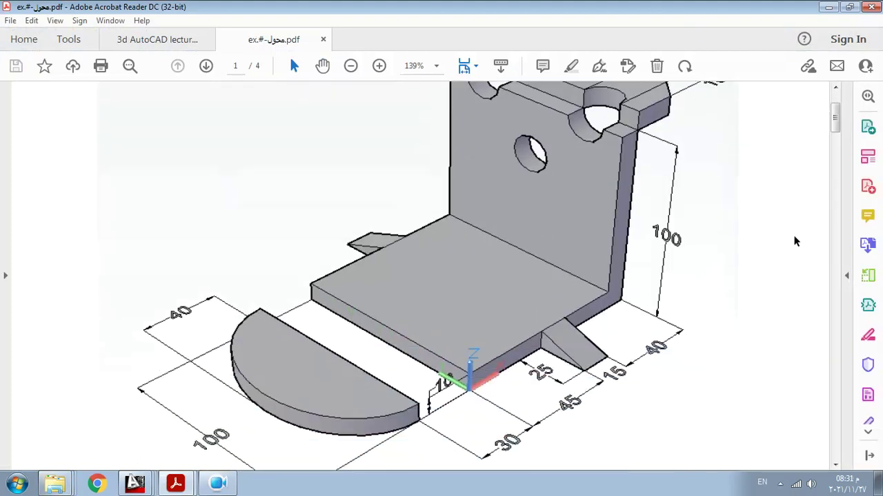
click(436, 66)
click(503, 178)
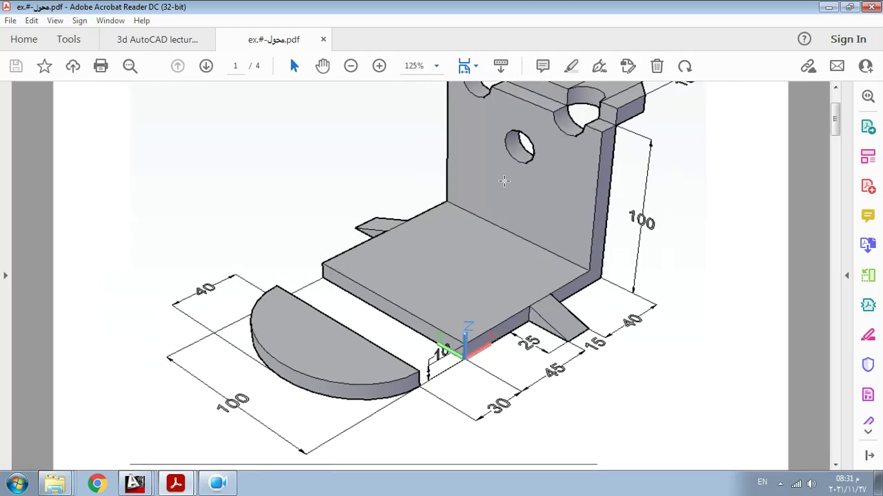
scroll(504, 181, up, 1)
click(415, 66)
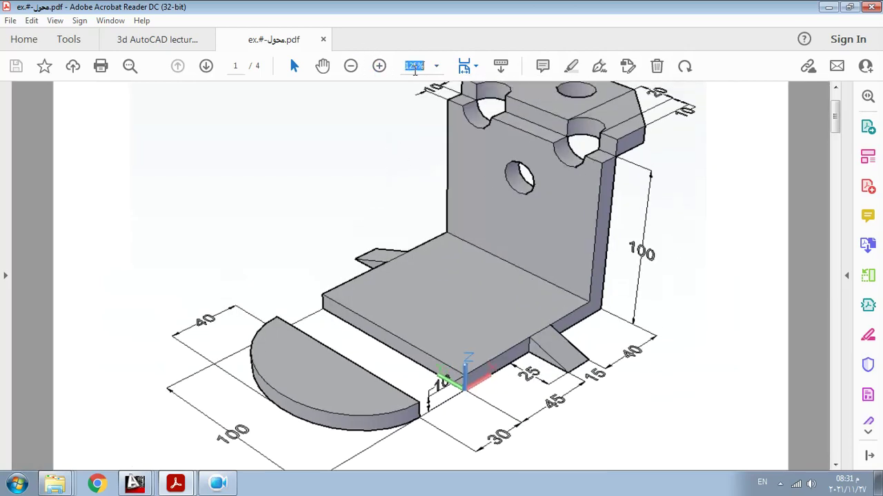
click(436, 65)
click(509, 162)
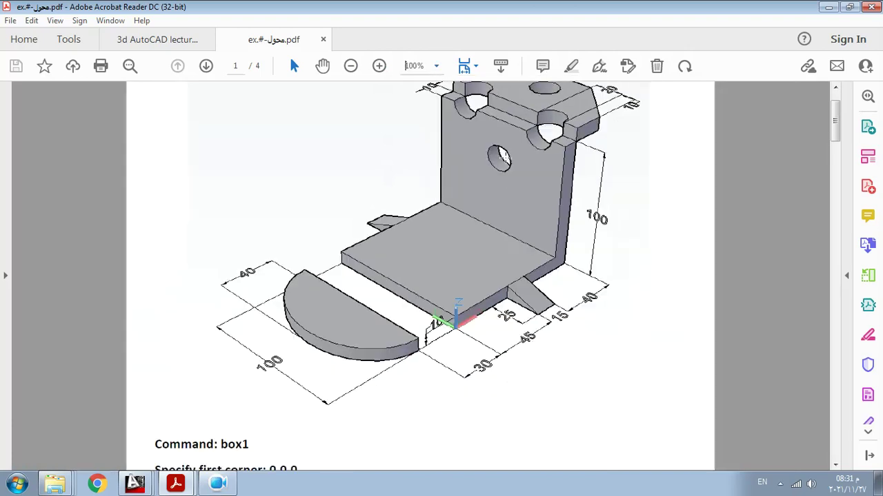
Read through the exercise's command list from box1 to slice and go back to the dimensioned bracket figure on page 1
scroll(561, 249, down, 15)
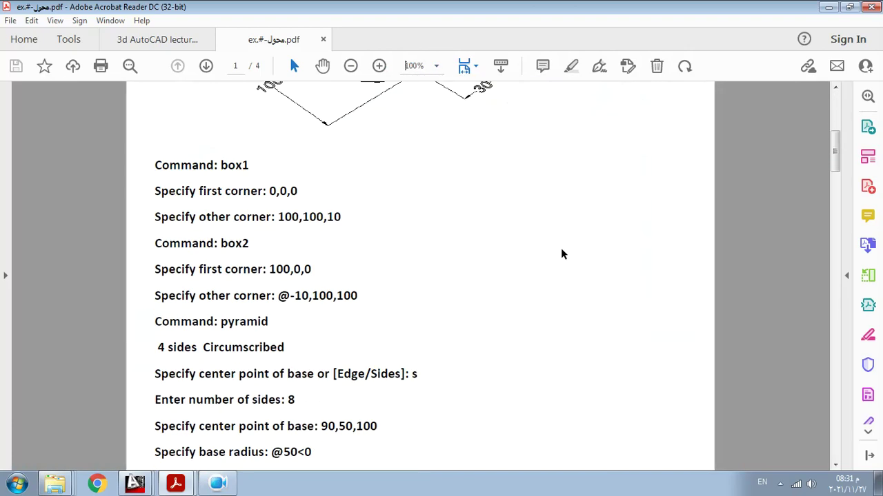
scroll(295, 298, down, 18)
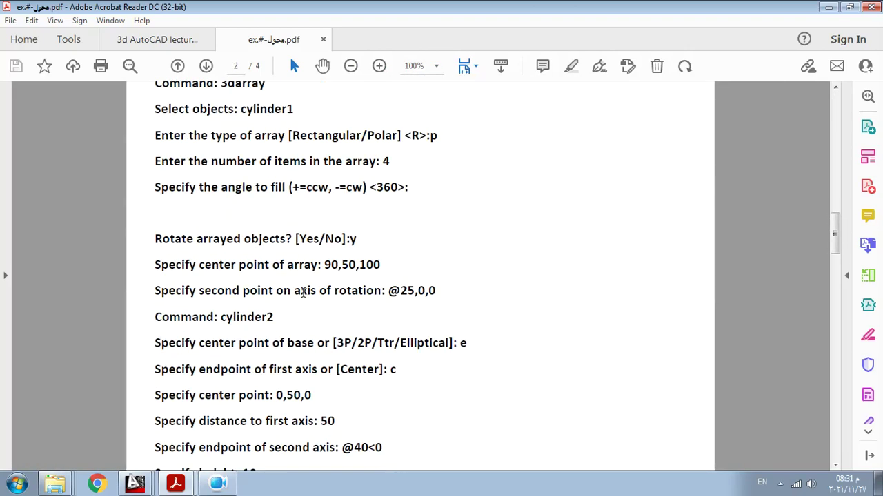
scroll(306, 298, down, 20)
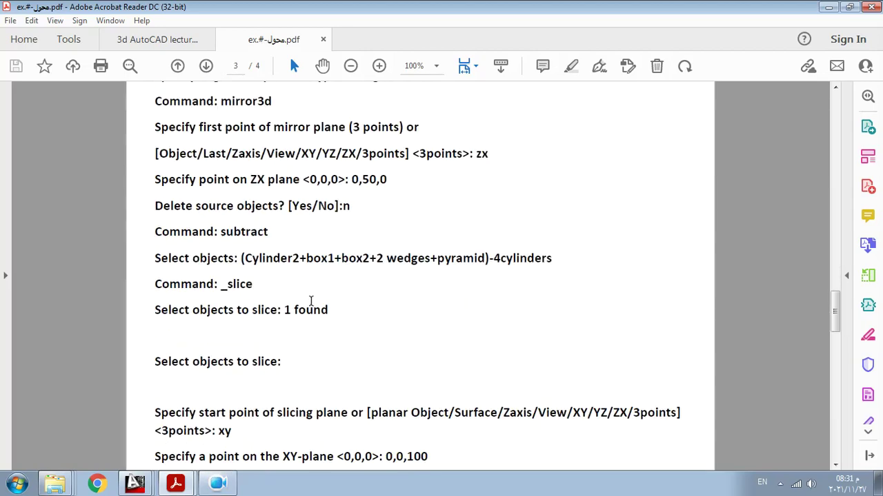
scroll(251, 317, up, 20)
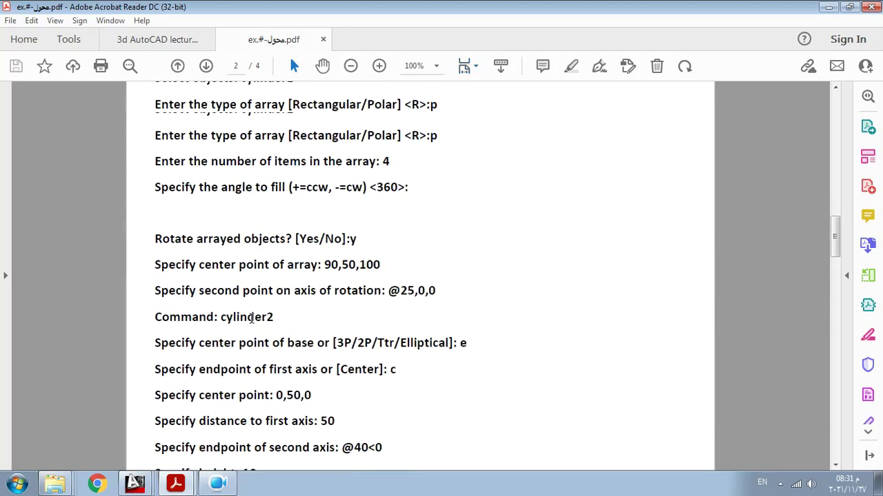
scroll(252, 317, up, 20)
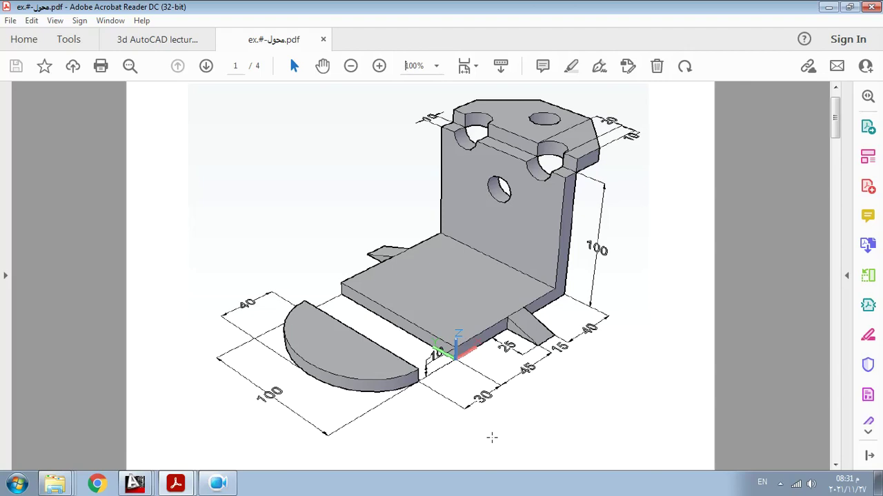
click(322, 65)
Switch to AutoCAD, erase both wedges of the box, and discard the changes to vov (2).dwg
click(138, 486)
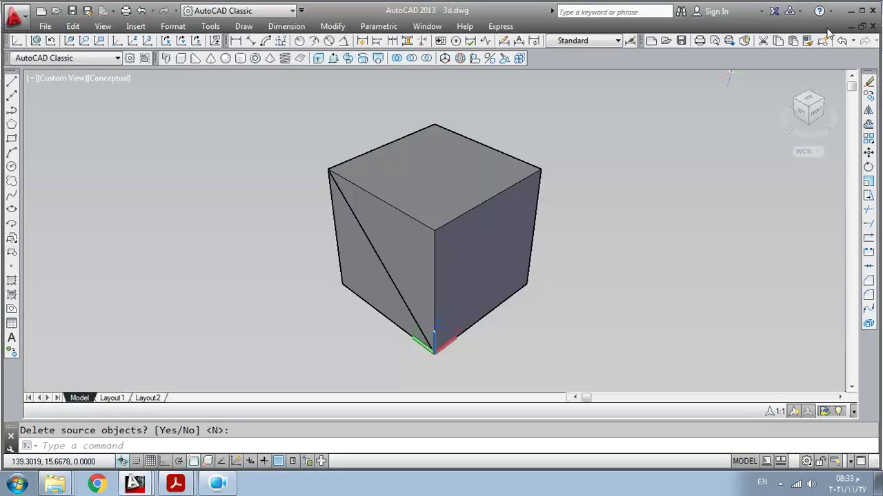
click(868, 81)
click(597, 108)
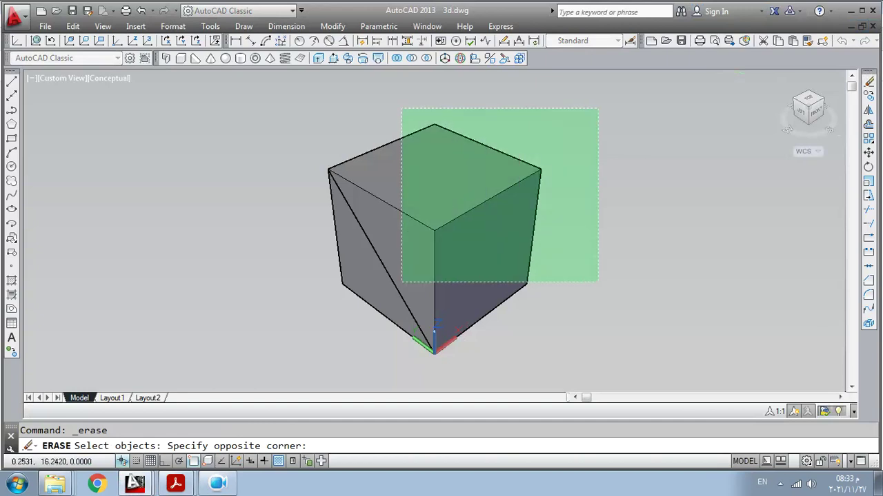
click(282, 362)
key(Return)
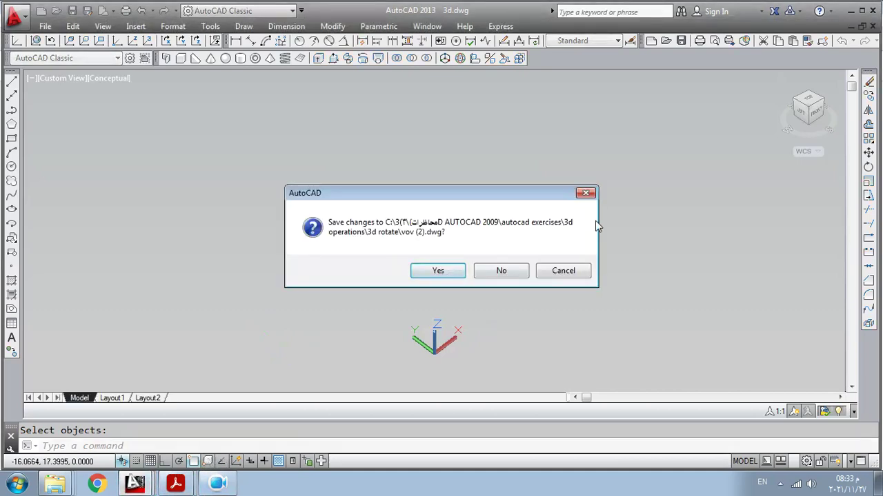
click(500, 272)
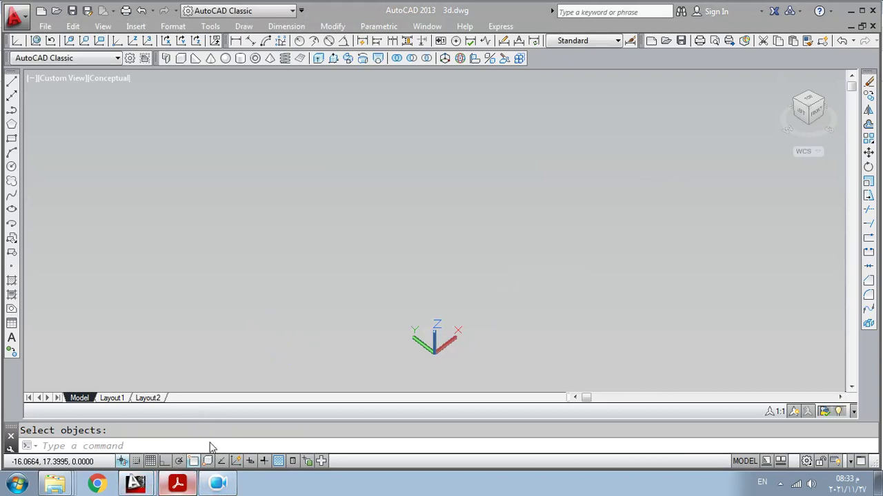
Check the bracket figure in the PDF and draw the base plate in AutoCAD as a box from 0,0,0 to 100,100,10
click(177, 483)
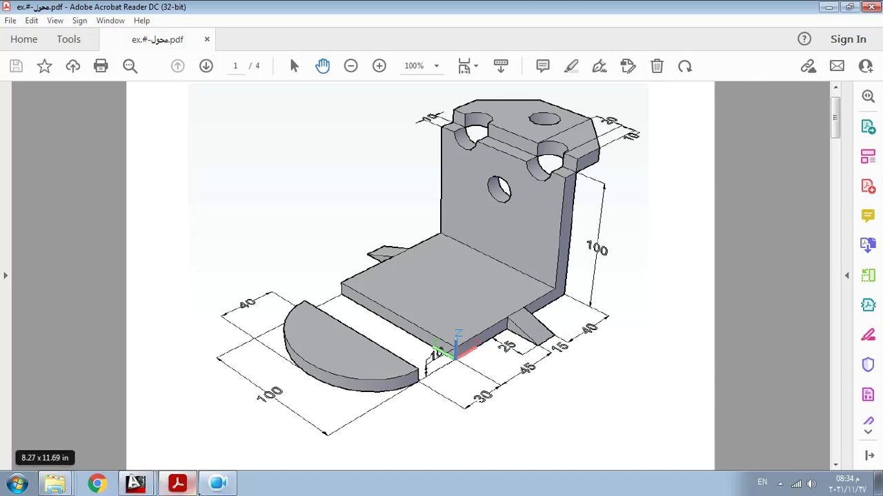
click(141, 487)
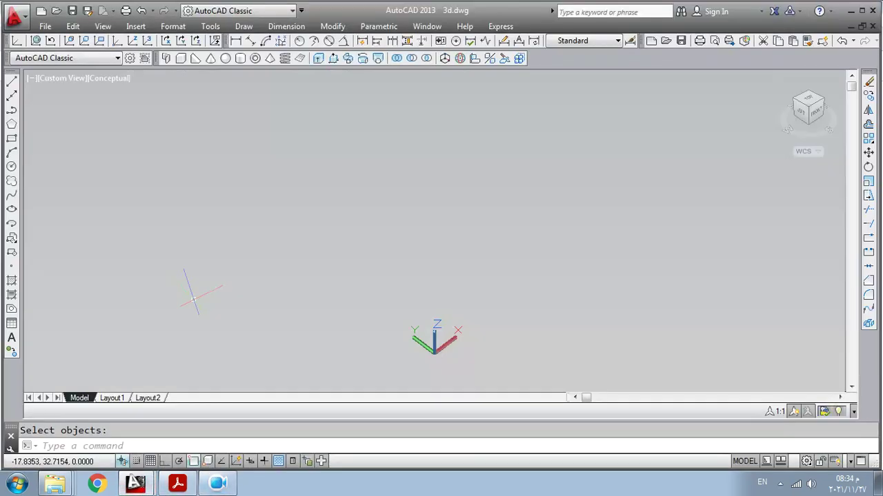
click(181, 59)
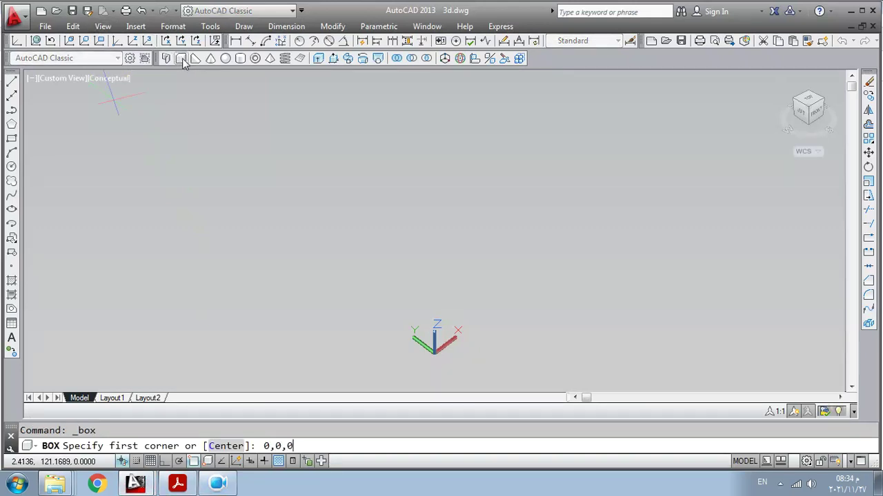
text(0,0,0)
key(Return)
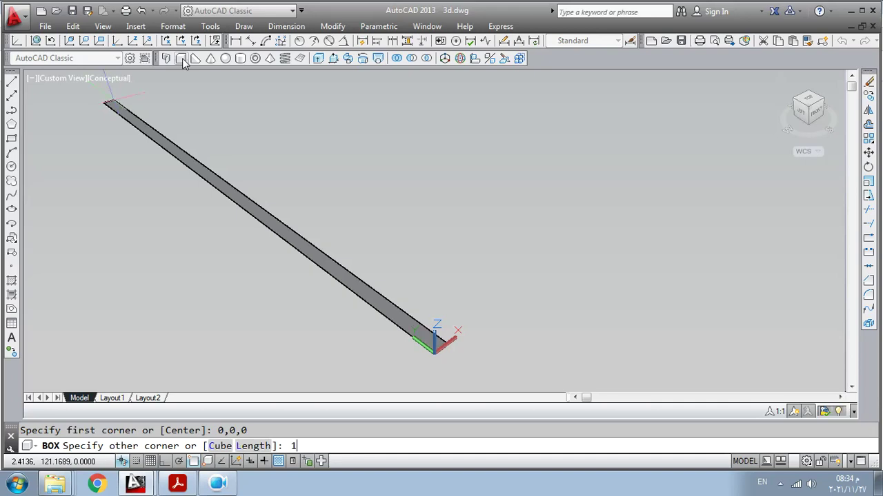
text(100,100,1)
key(Return)
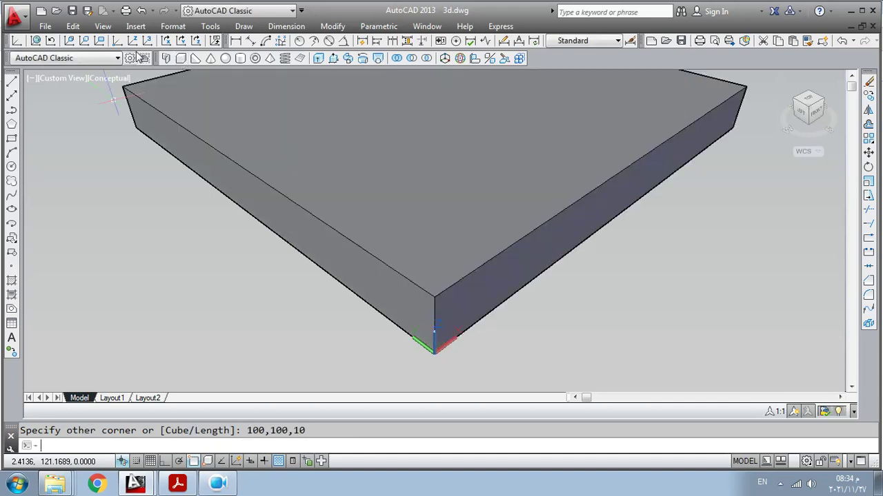
scroll(508, 220, down, 2)
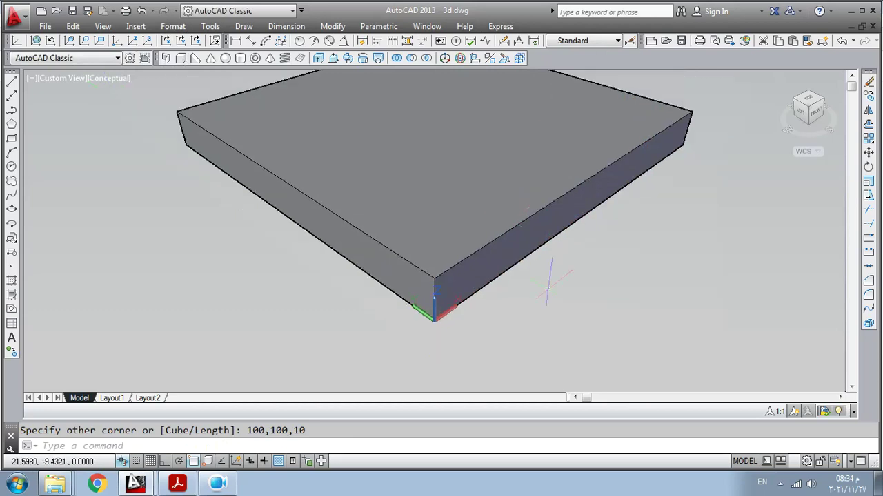
Consult the figure again, draw the upright plate as a box from 100,0,0 to @-10,100,100, and review the command history
click(177, 484)
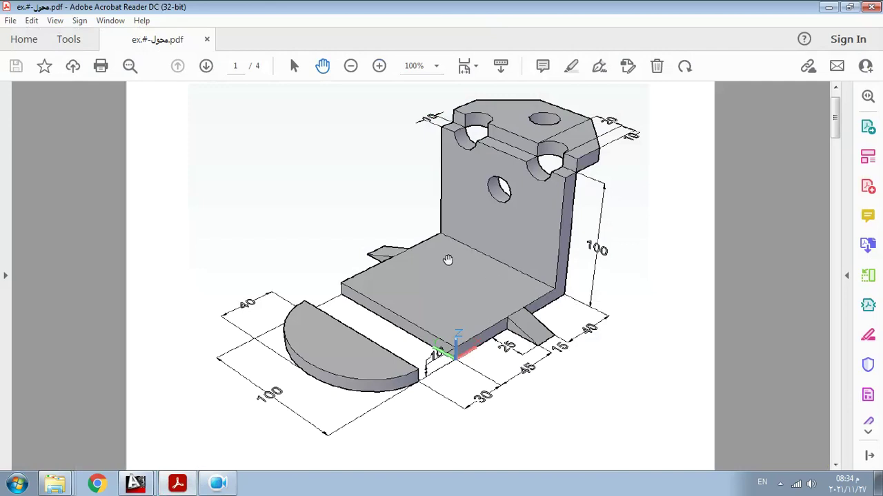
click(136, 484)
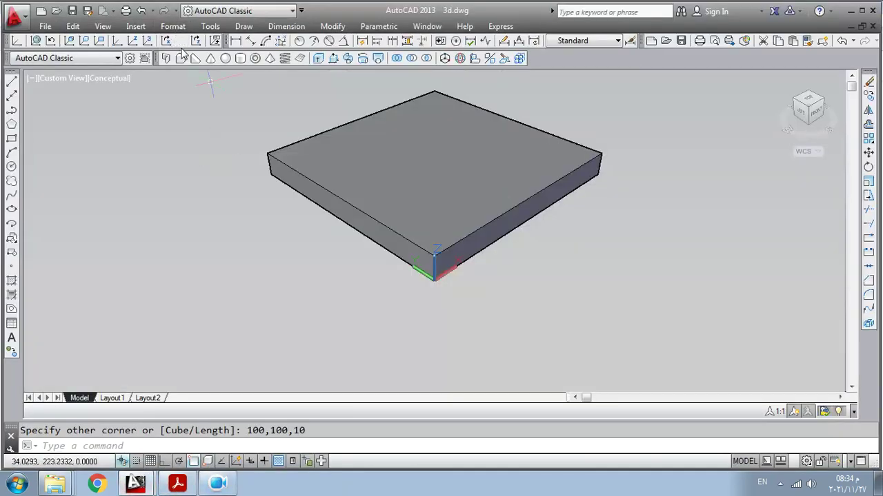
click(181, 58)
text(1)
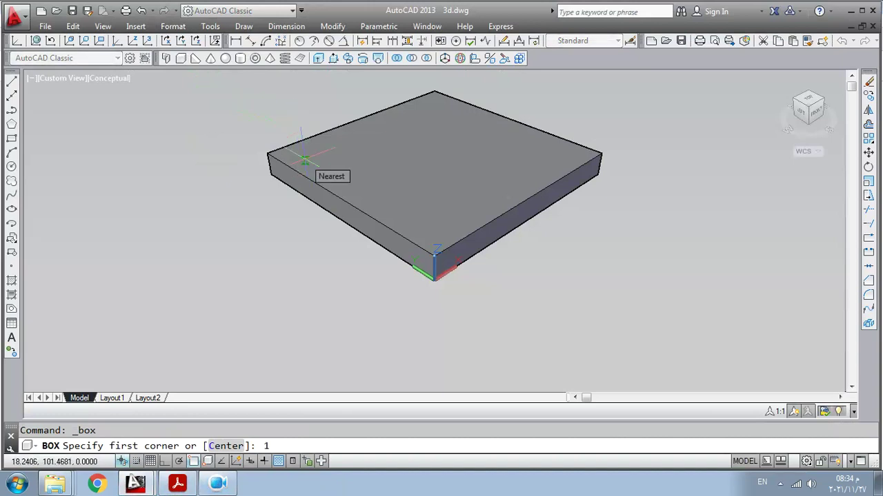
text(00,0,0)
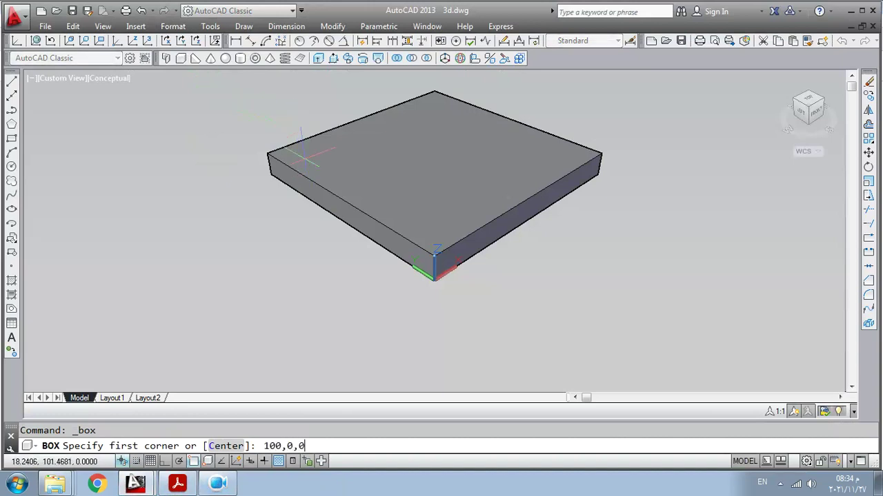
key(Return)
text(@-10,)
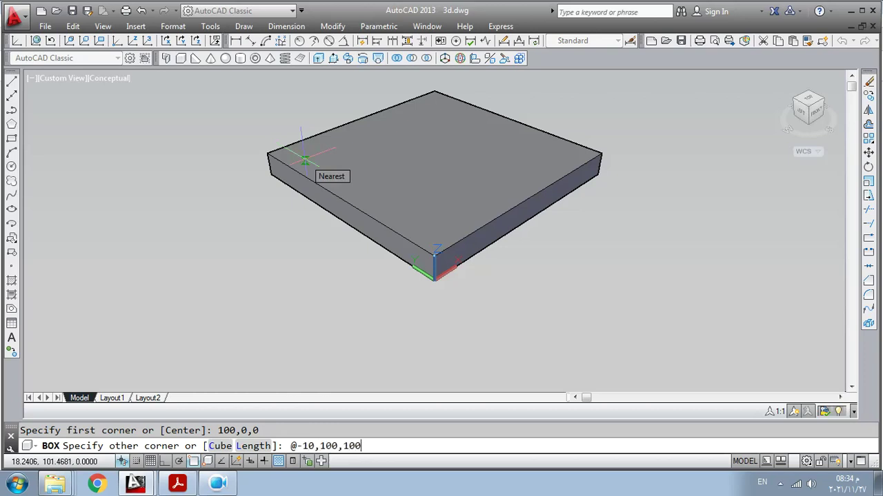
key(Return)
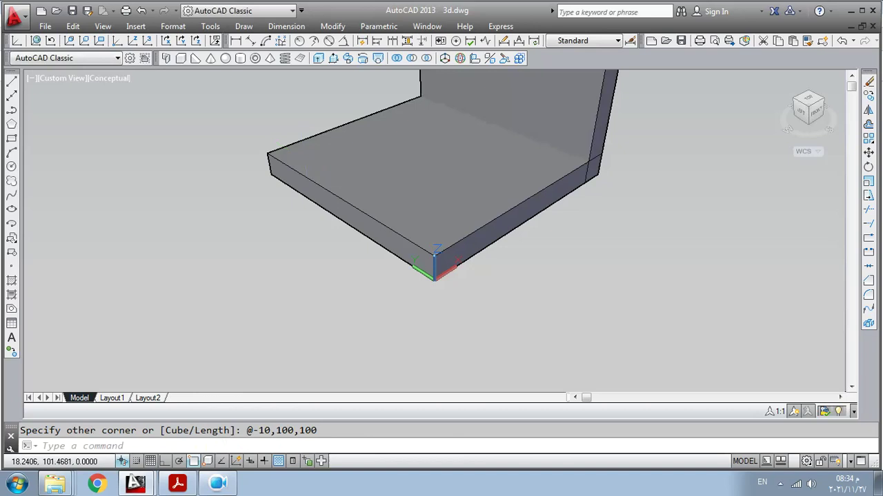
click(780, 76)
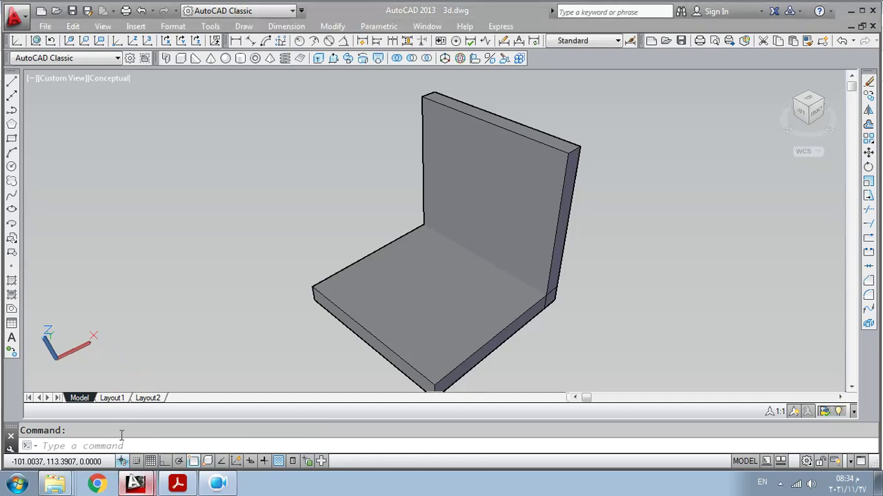
key(F2)
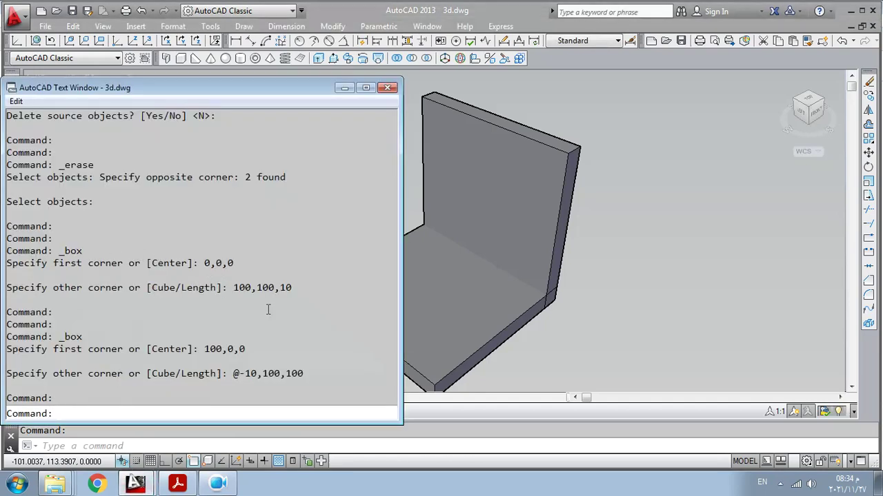
click(344, 88)
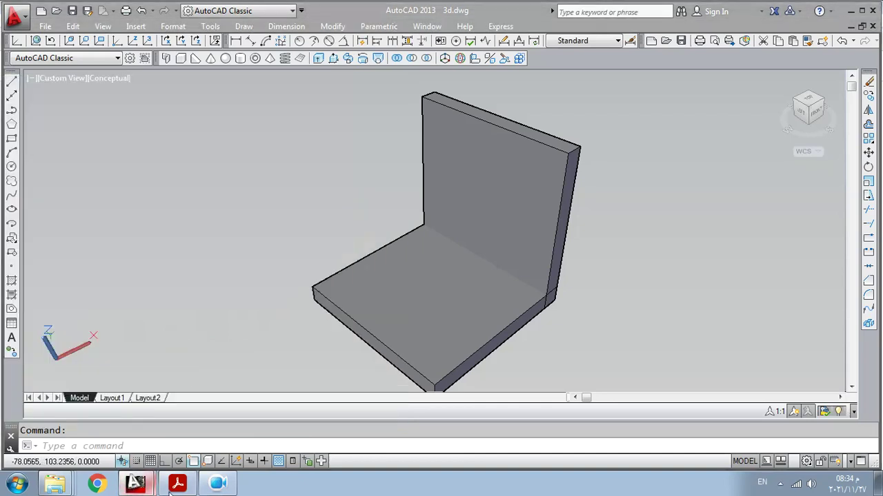
Check the rounded end in the exercise figure and start an elliptical cylinder in AutoCAD using the Center option
click(173, 488)
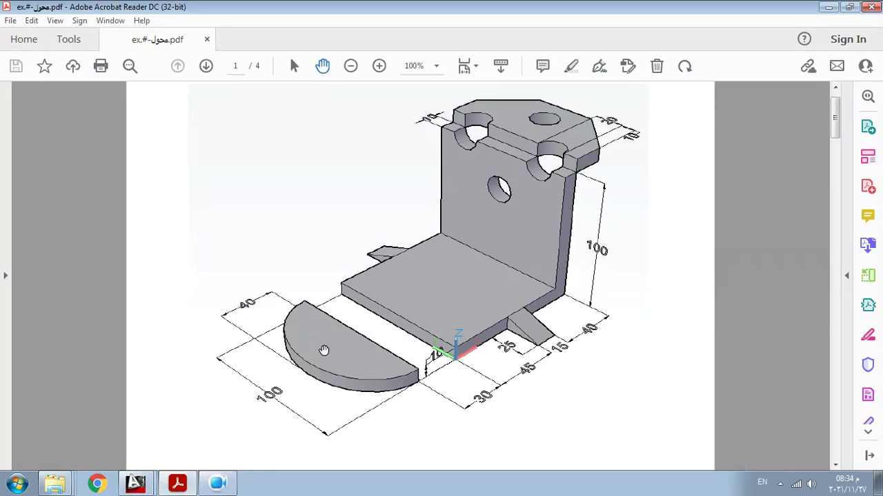
click(138, 483)
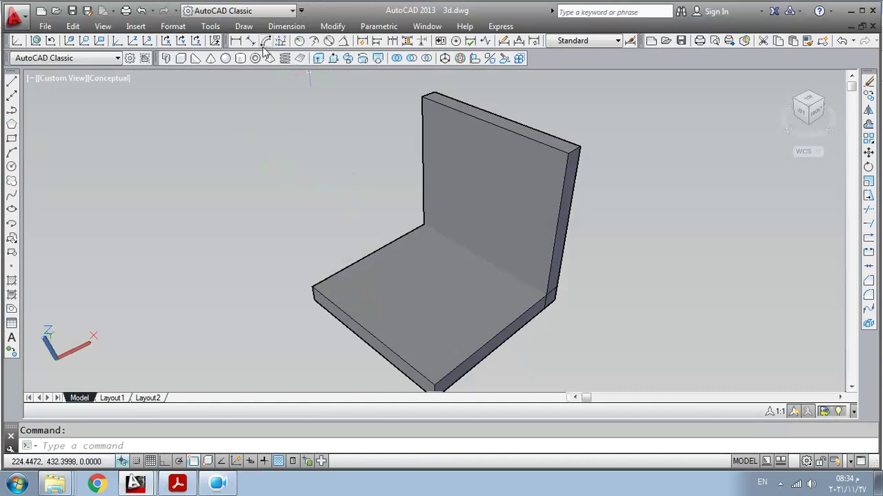
click(240, 58)
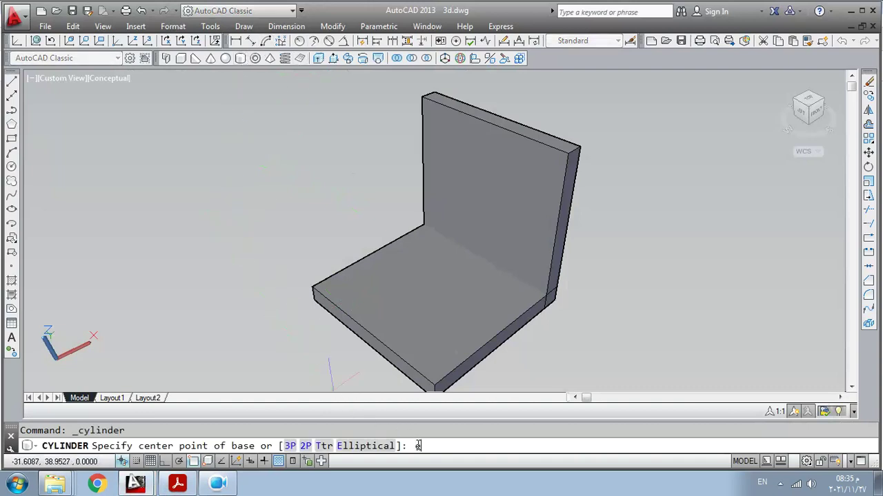
text(e)
key(Return)
key(Return)
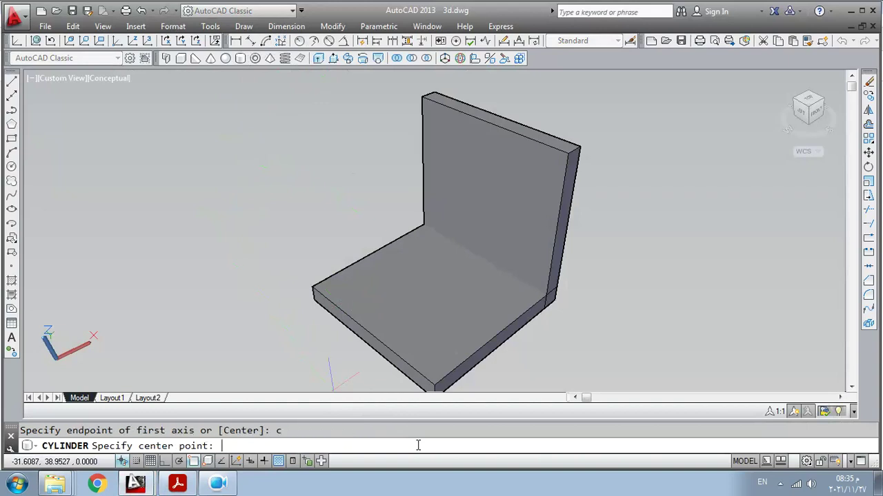